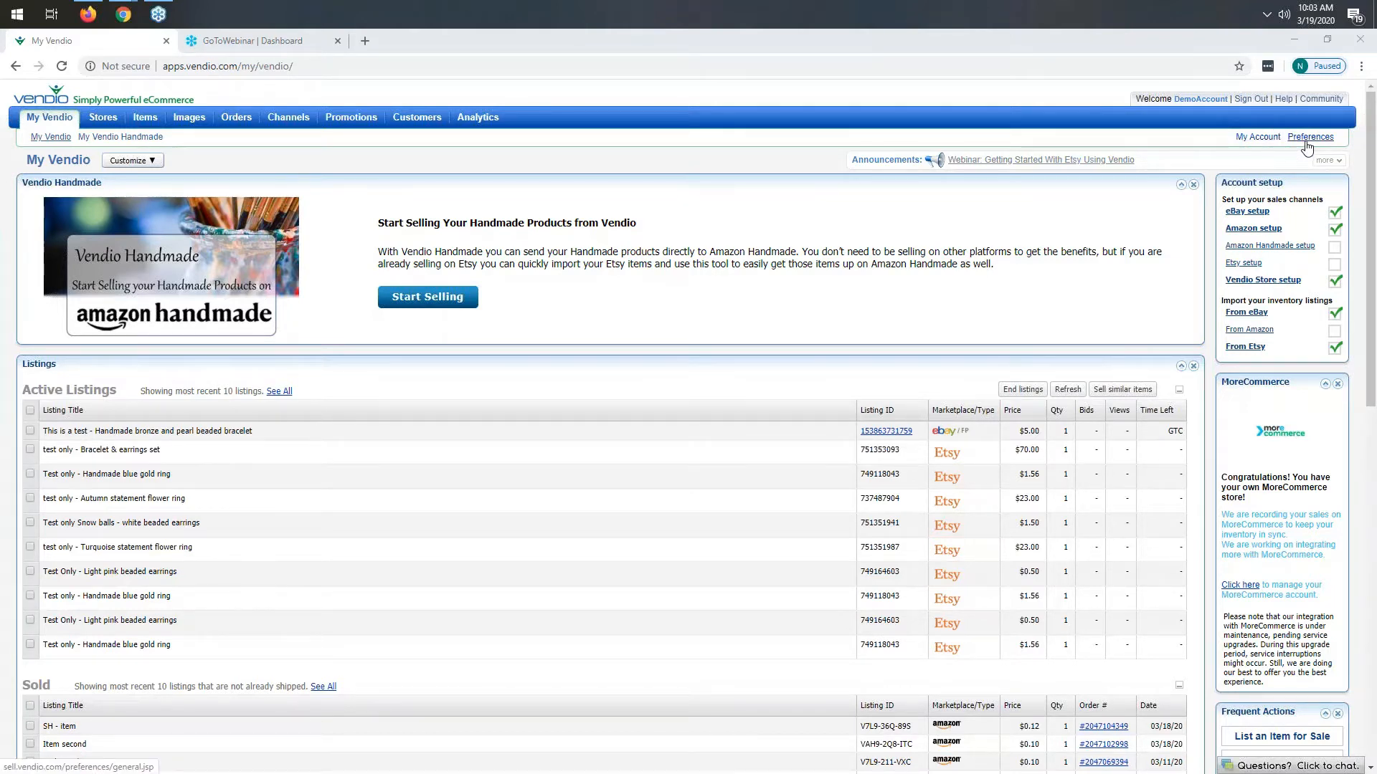
- Open account preferences and switch to the Channels preferences page
click(1306, 142)
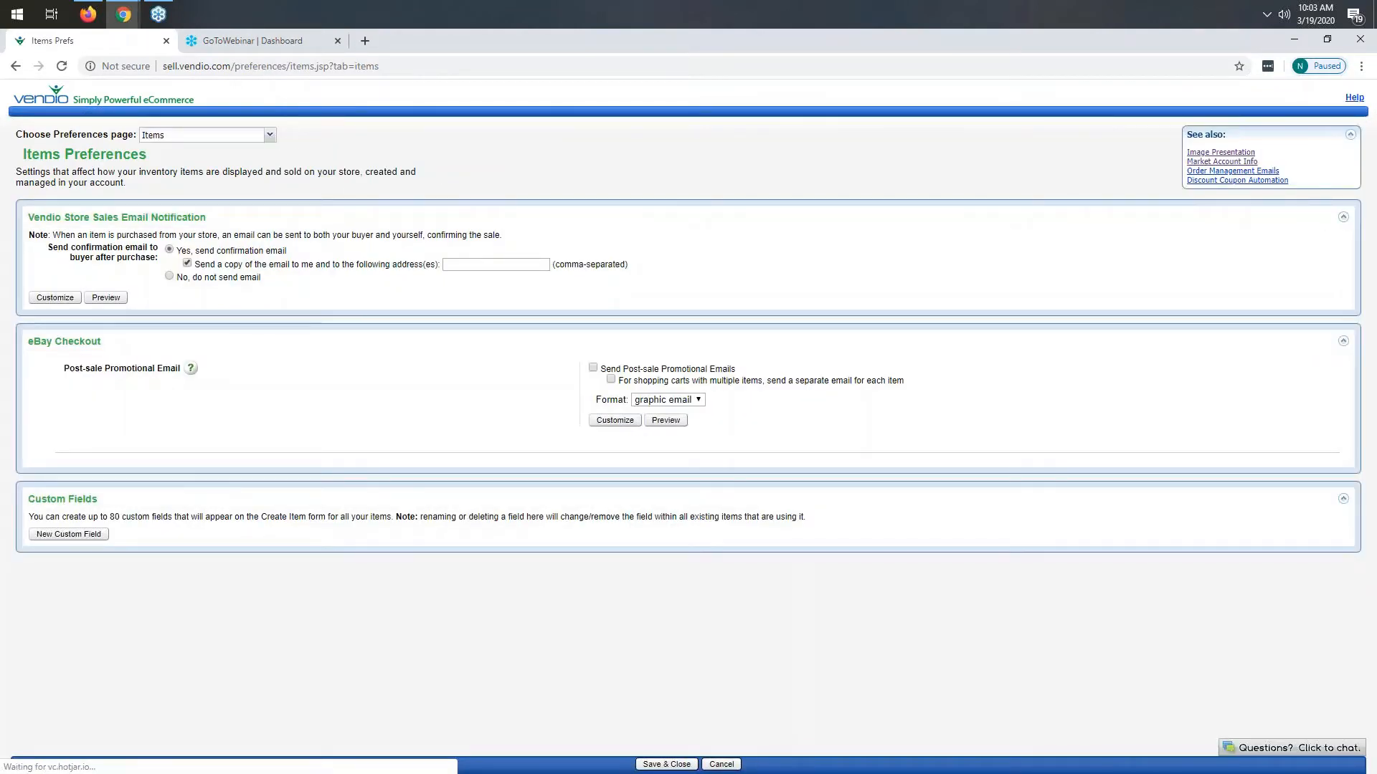
click(231, 140)
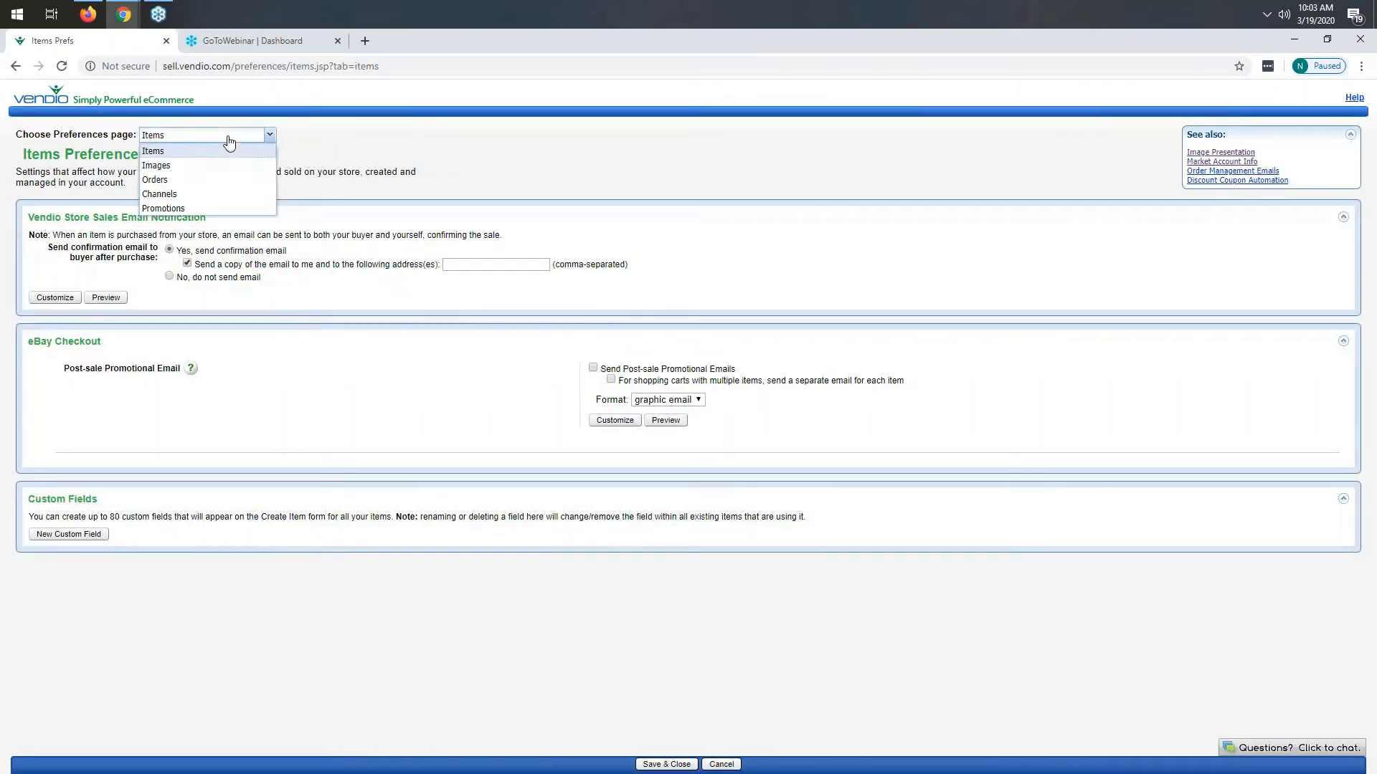
click(195, 195)
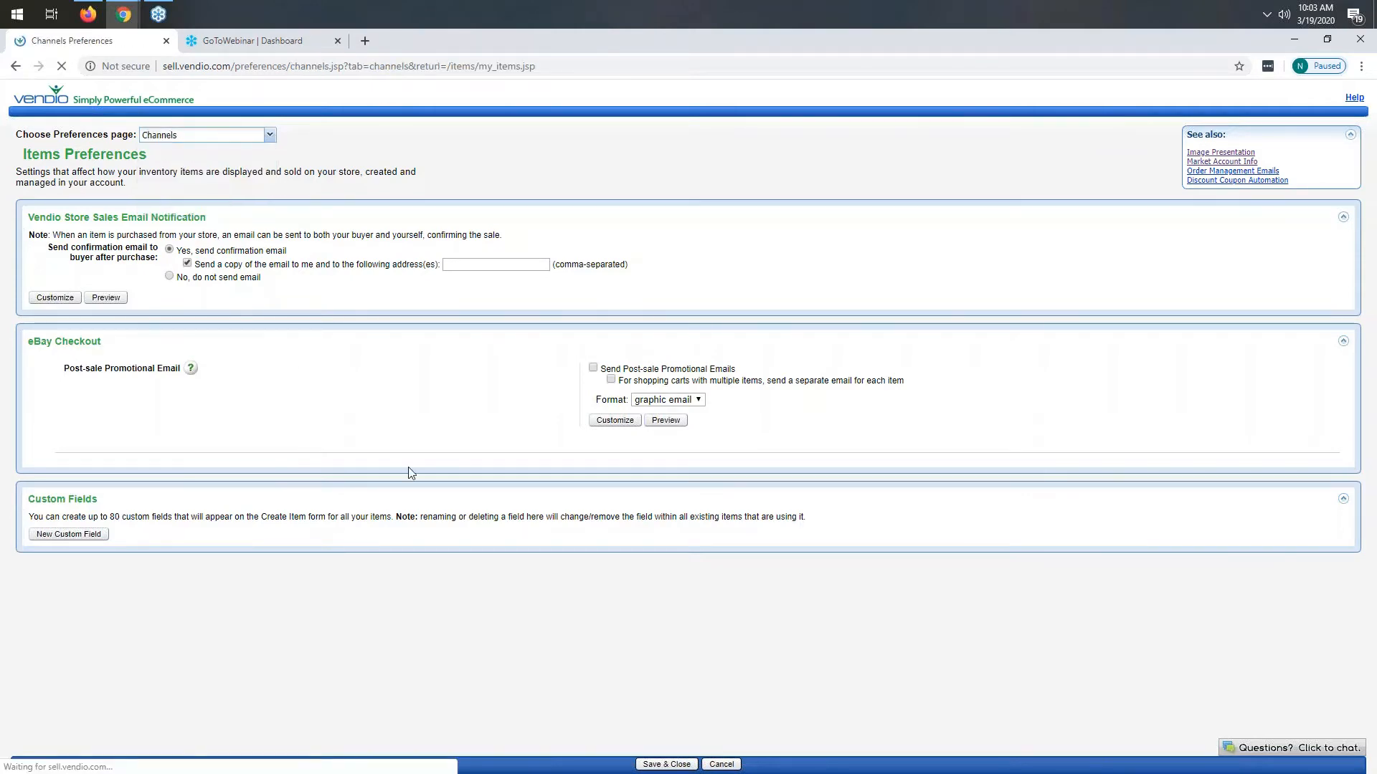
- Link the Etsy account to Vendio and allow Vendio access on the Etsy authorization page
scroll(157, 503, down, 7)
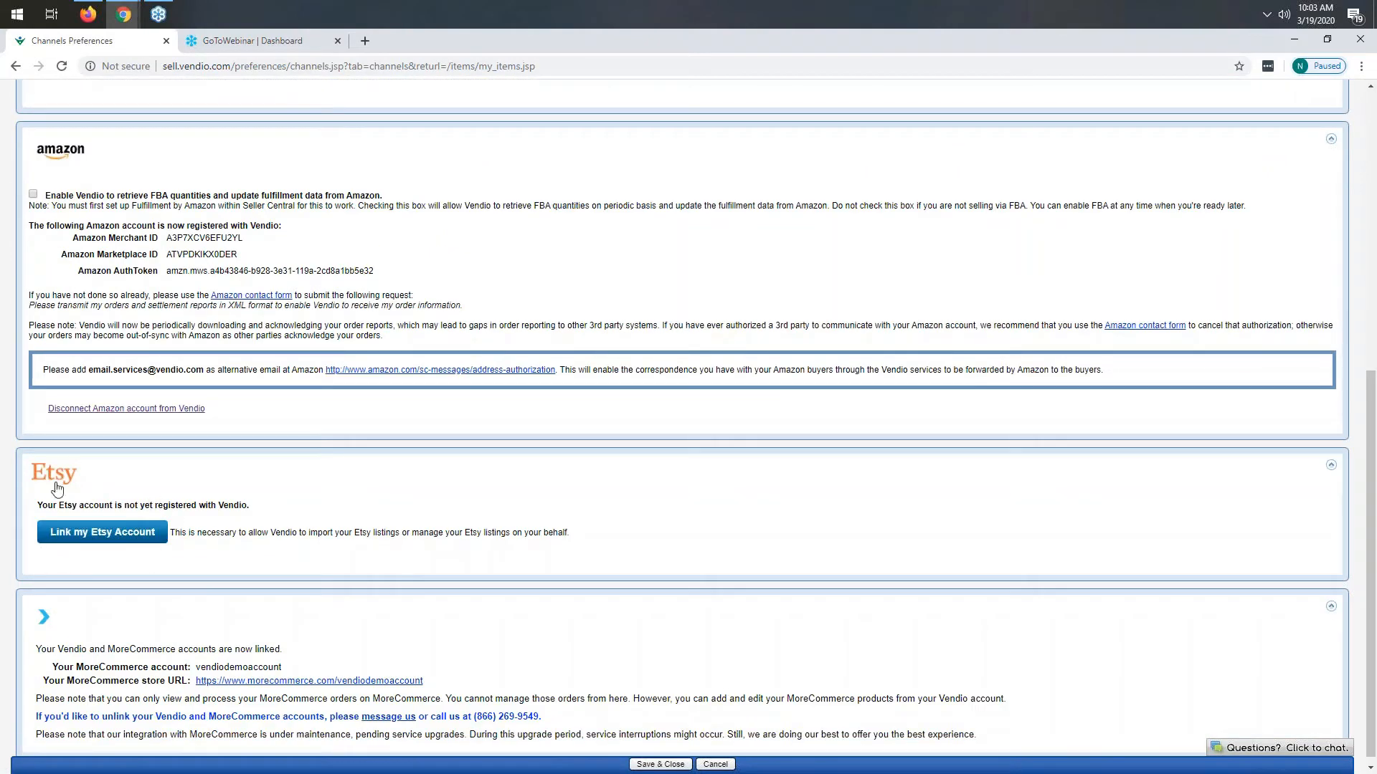
click(119, 538)
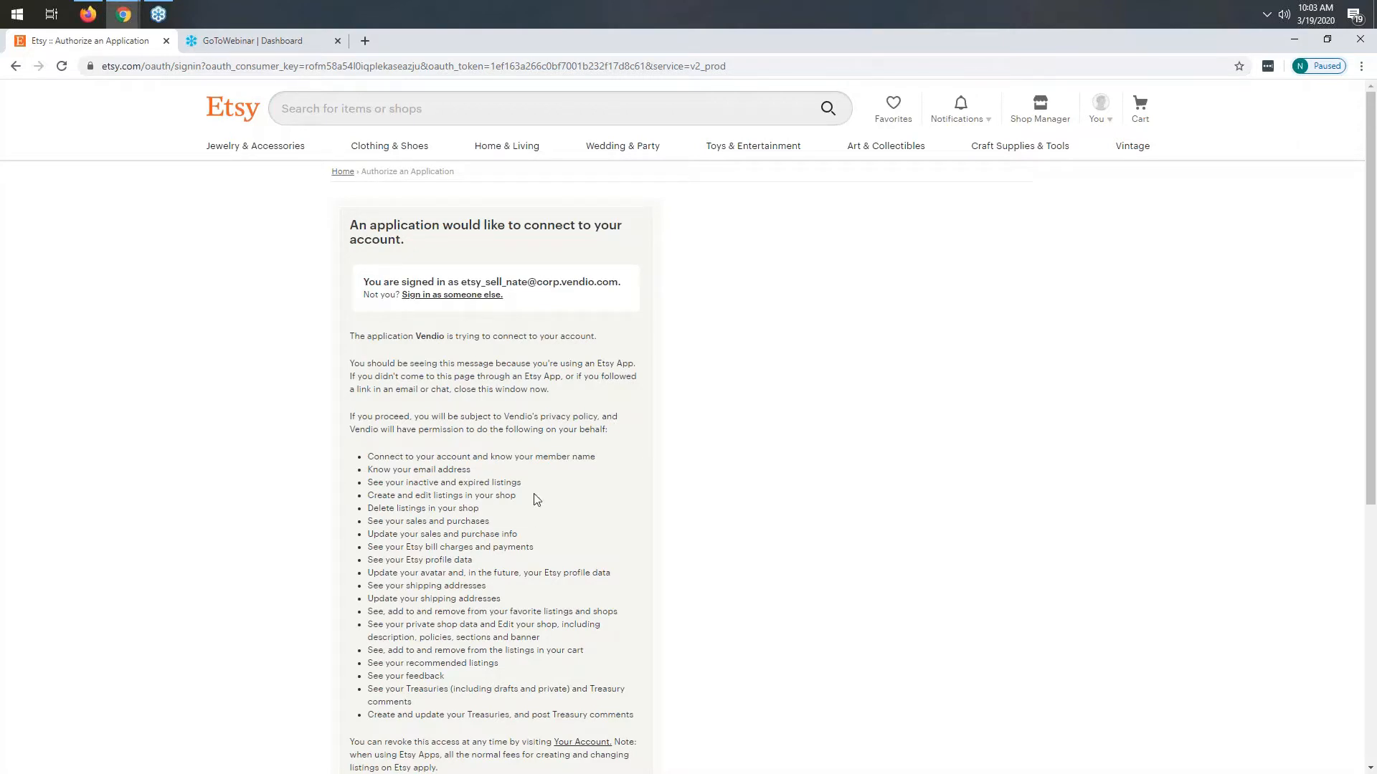
scroll(536, 499, down, 3)
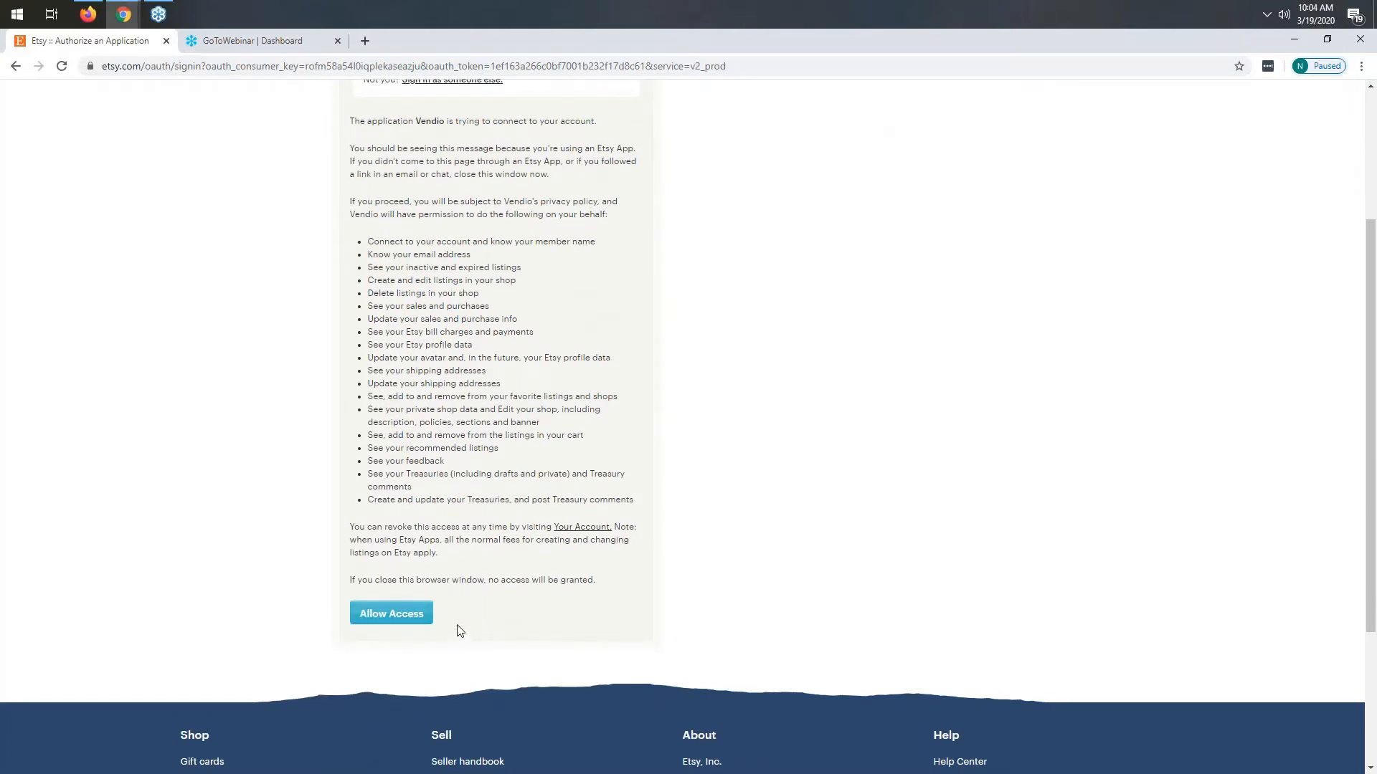
click(403, 615)
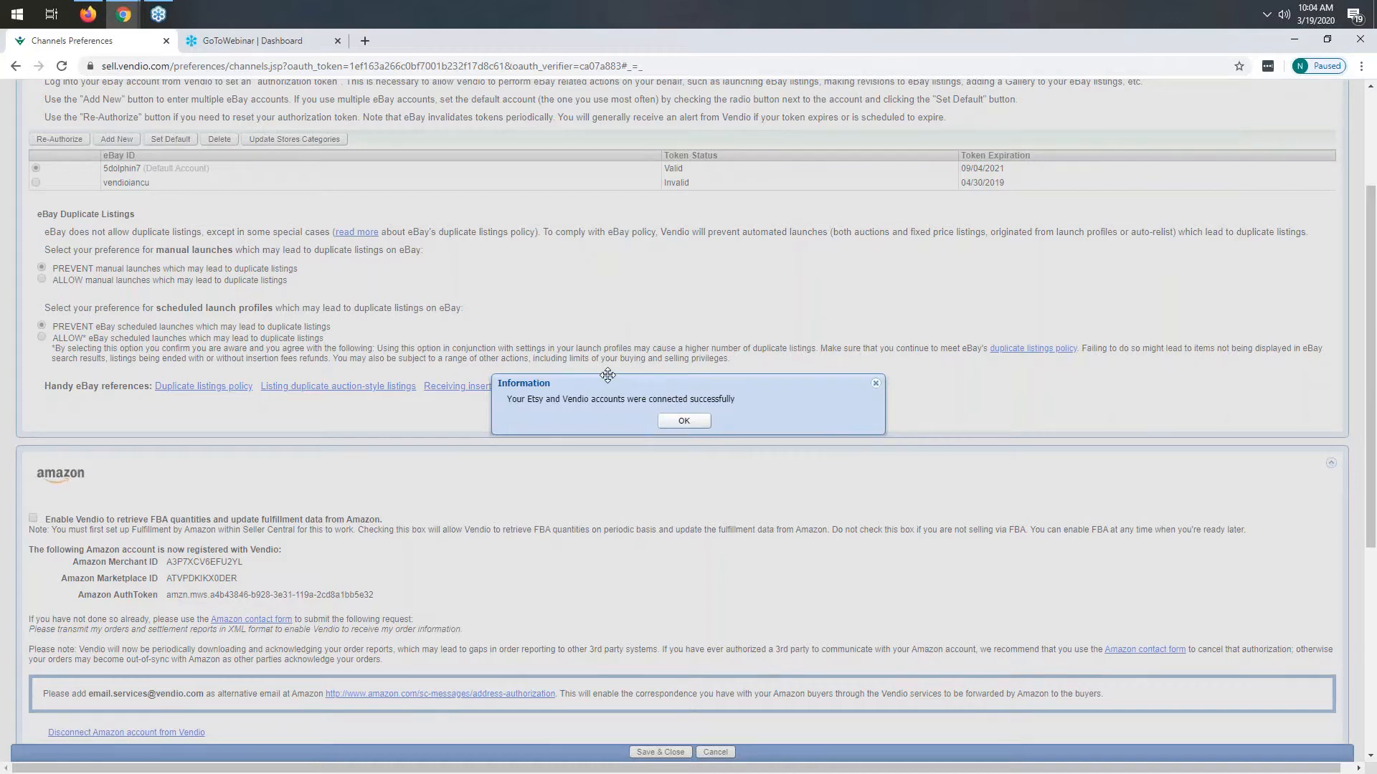
- Dismiss the connection confirmation and save and close the channel preferences
click(1361, 79)
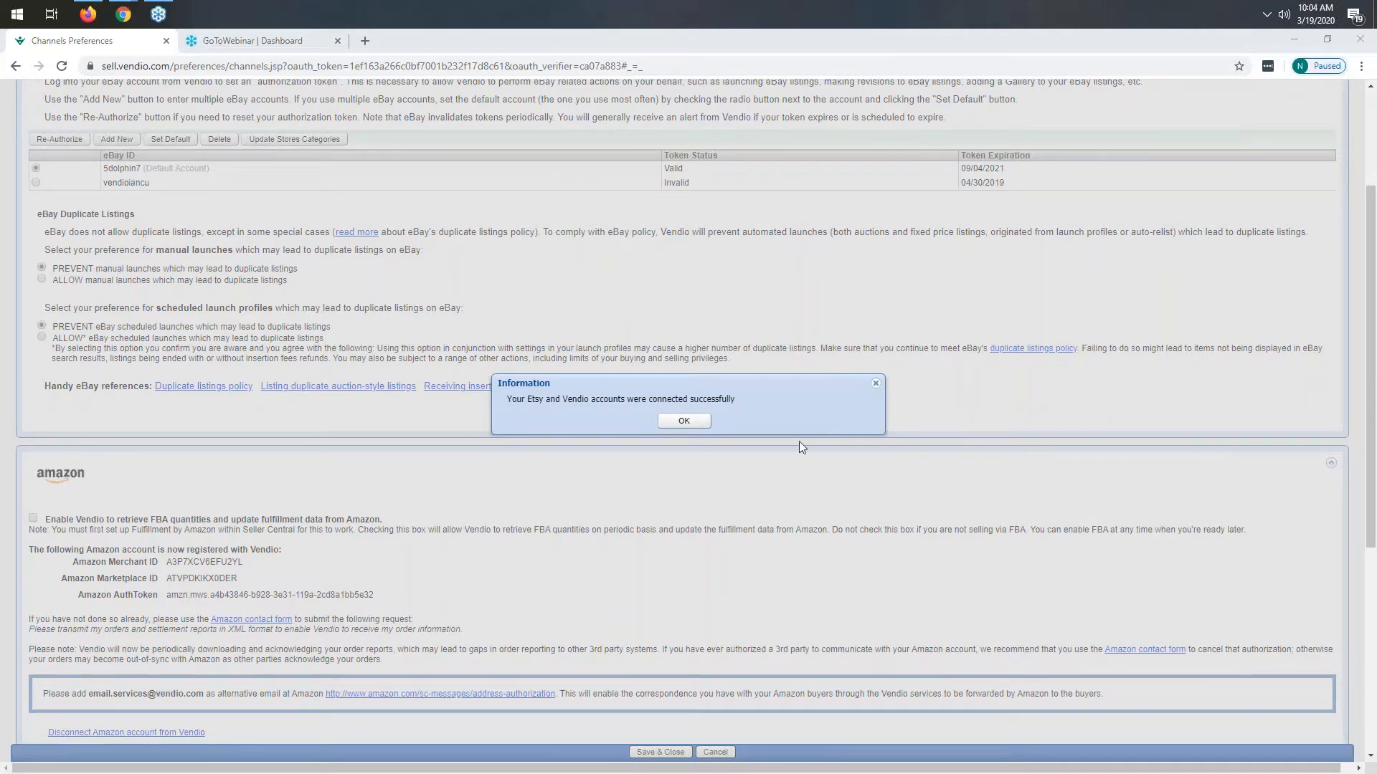
click(683, 423)
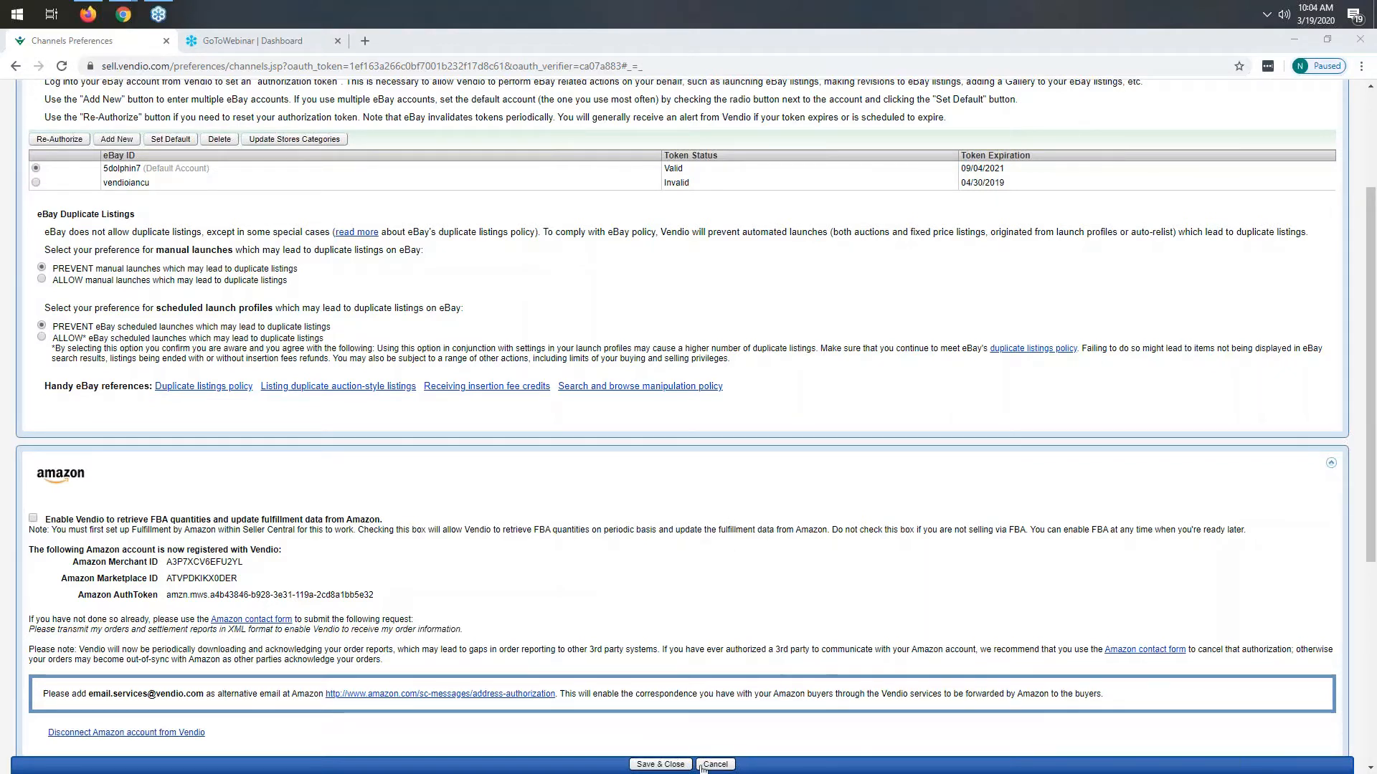
click(665, 766)
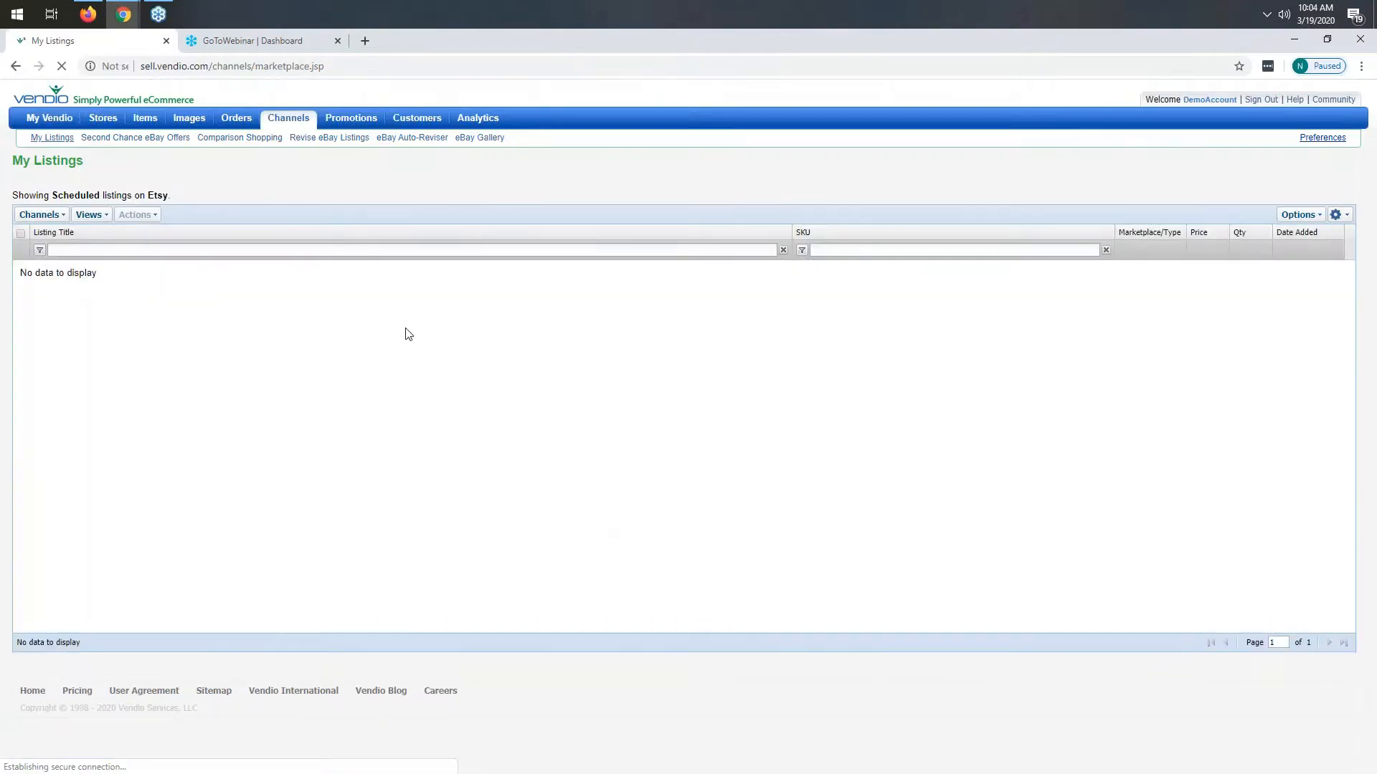
- Open Import Items and choose Etsy as the inventory source
mouse_move(144, 119)
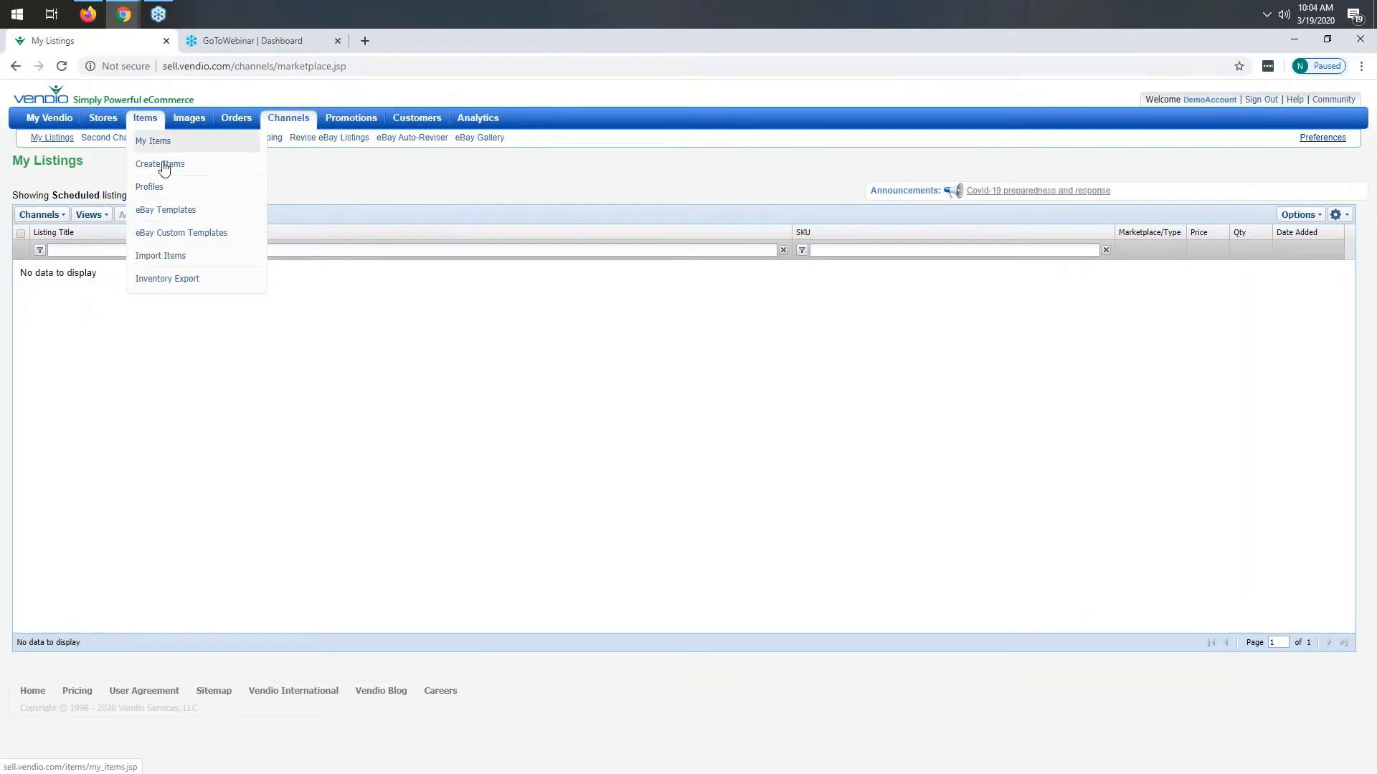
click(194, 259)
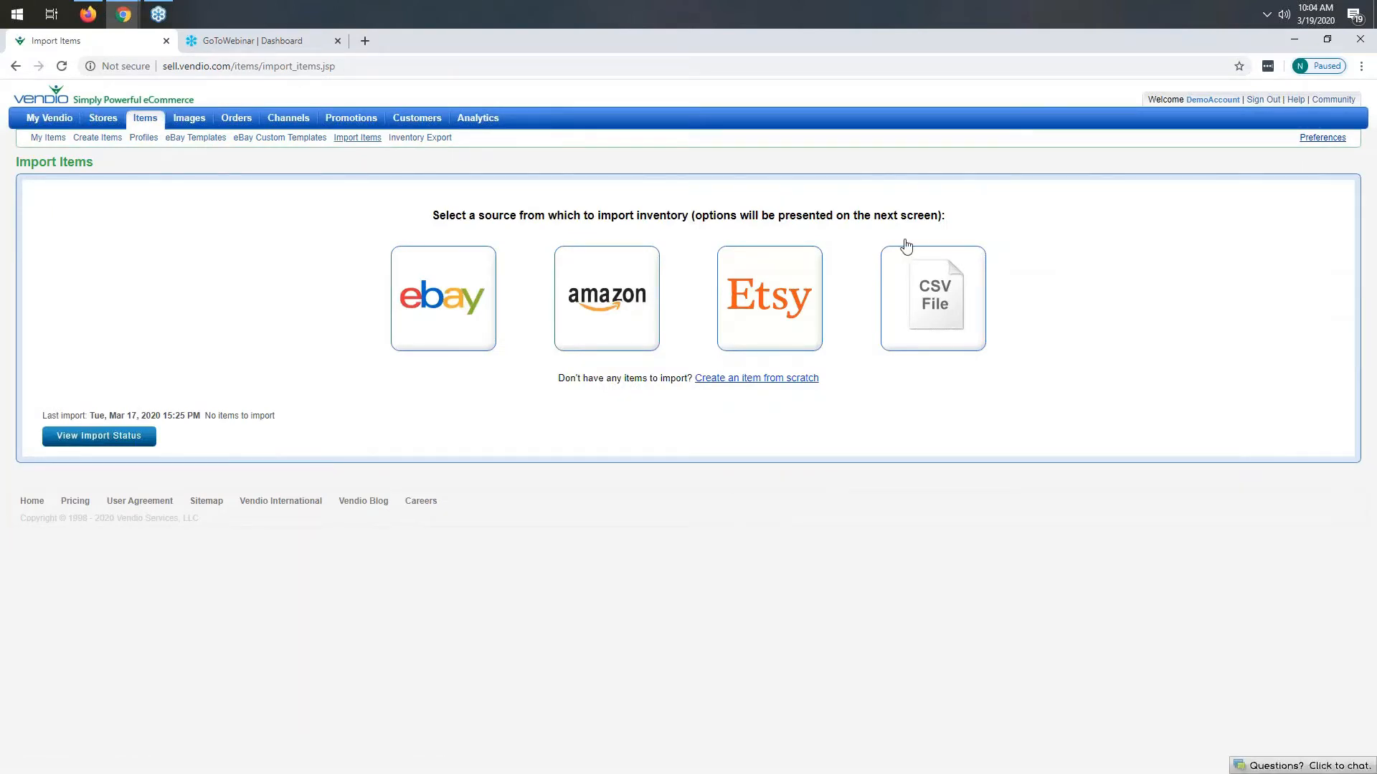
click(758, 302)
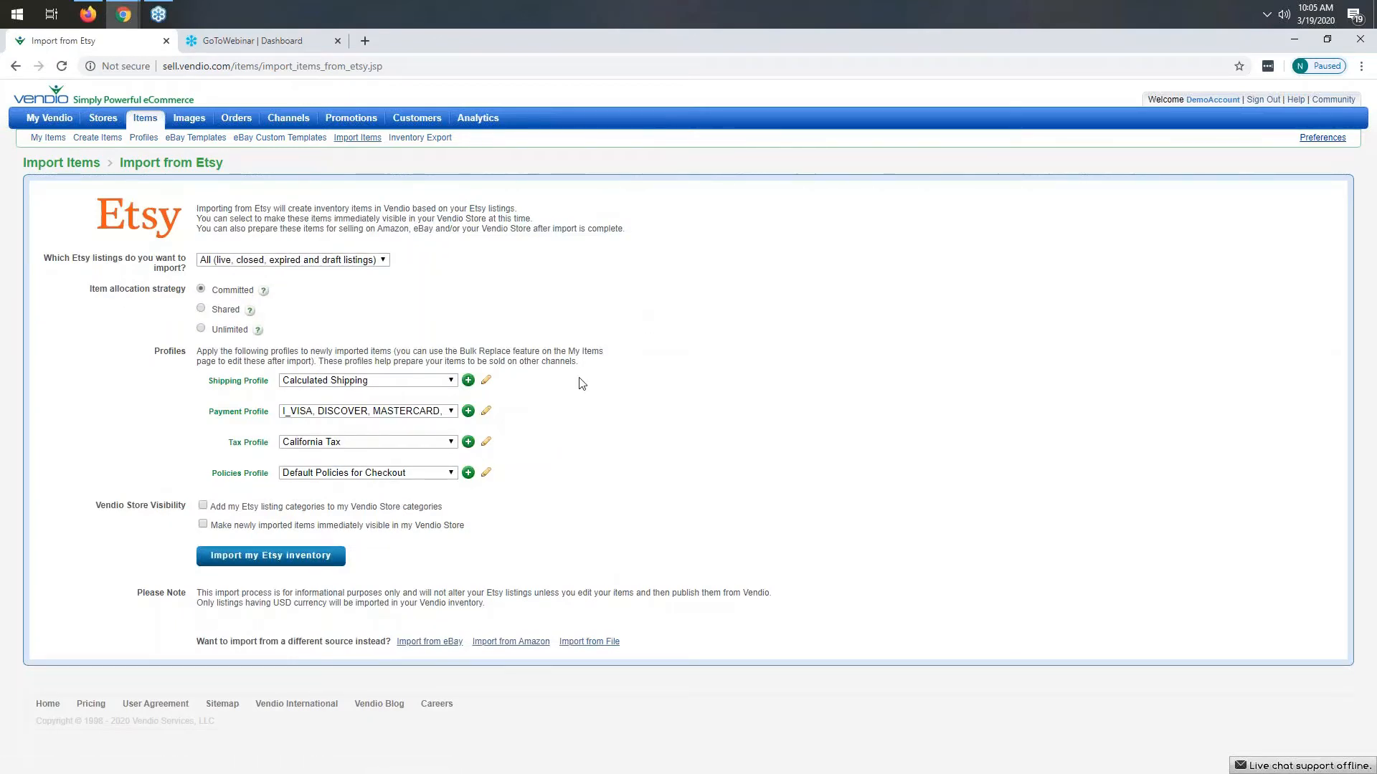
- Import all Etsy listings (live, closed, expired and draft) using the Shared item allocation strategy
click(324, 260)
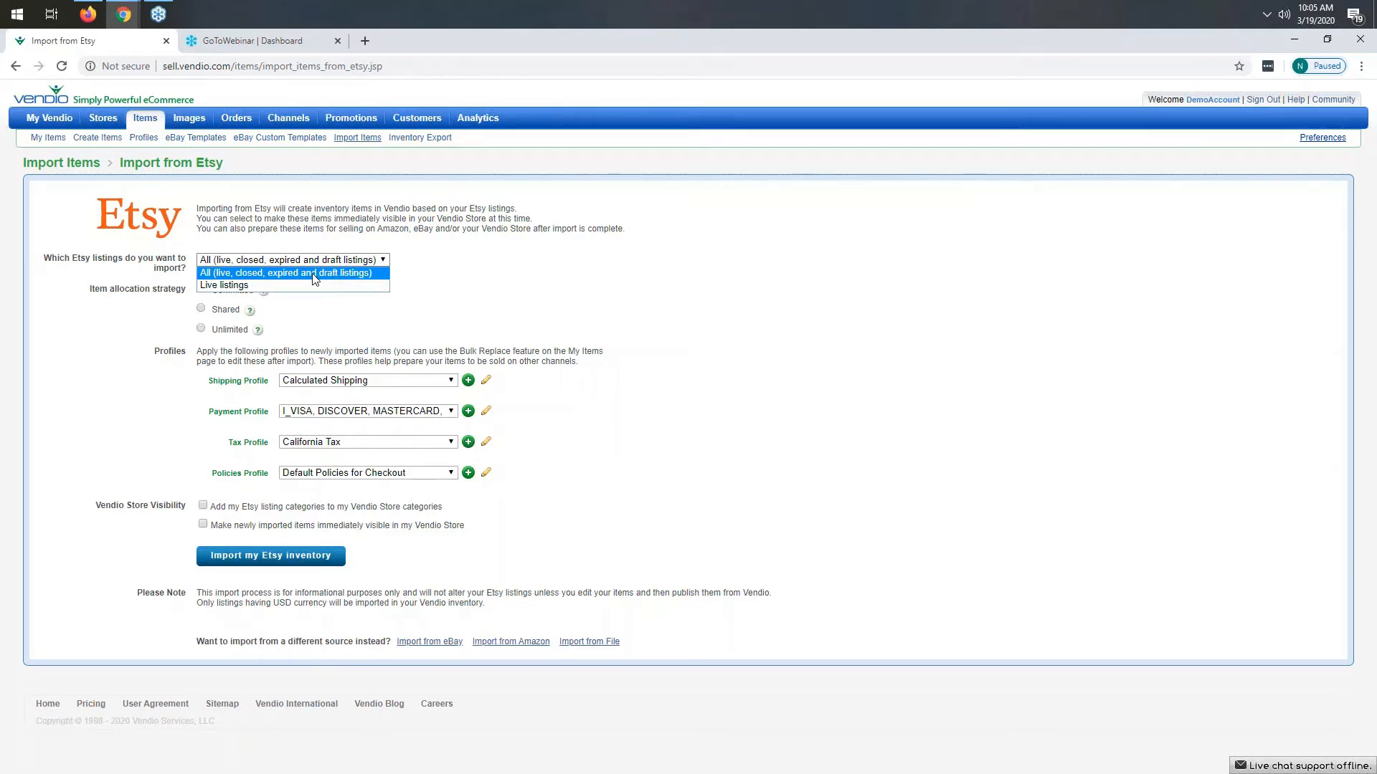
click(237, 273)
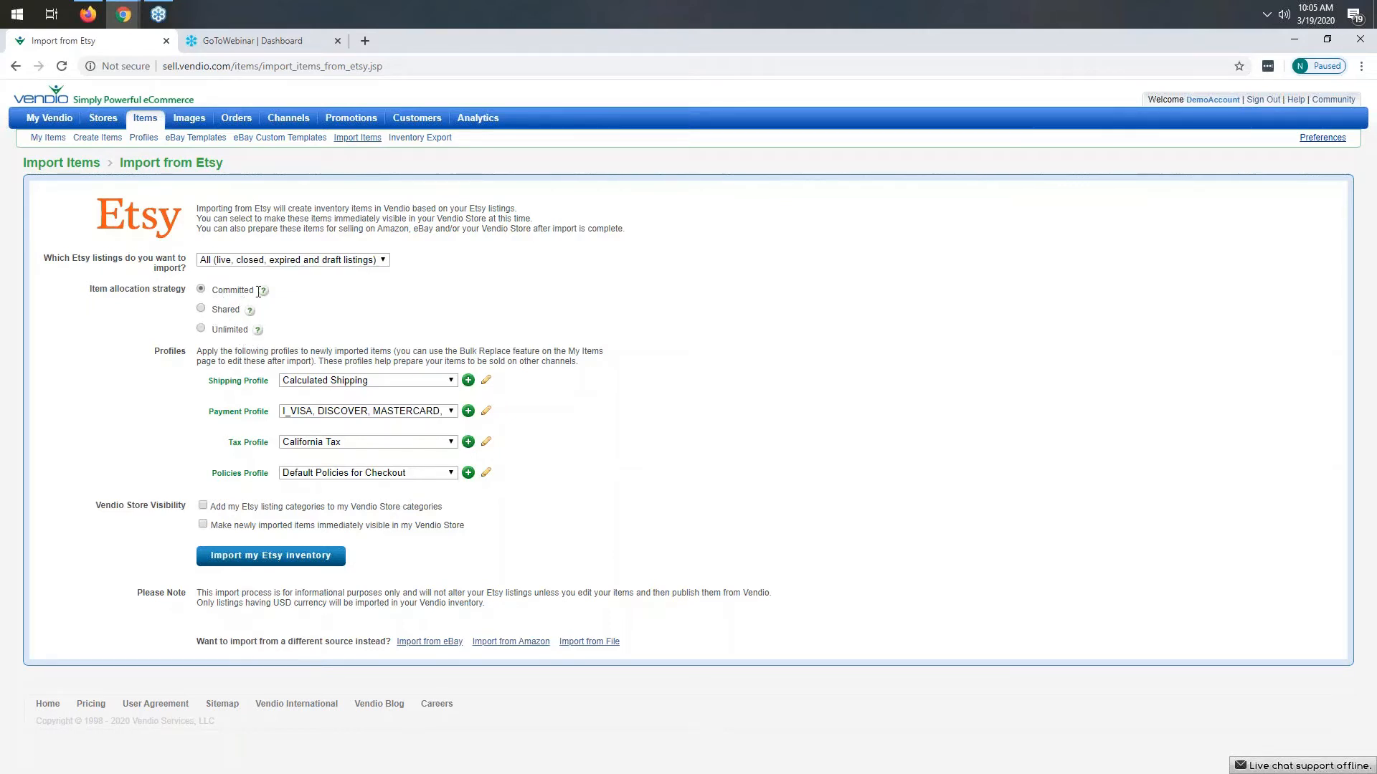
mouse_move(251, 310)
click(201, 309)
click(259, 557)
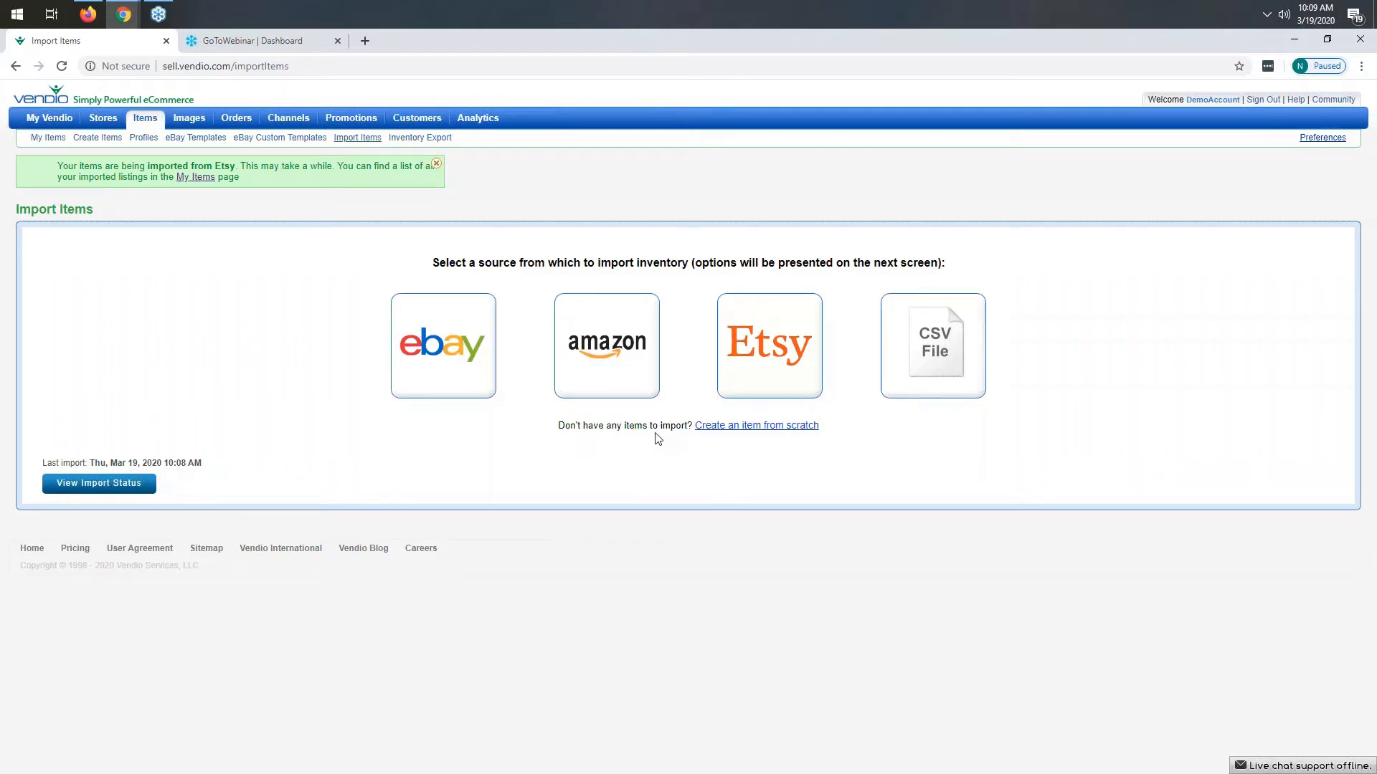
- Start creating a new item and enable the Etsy channel for it
mouse_move(155, 123)
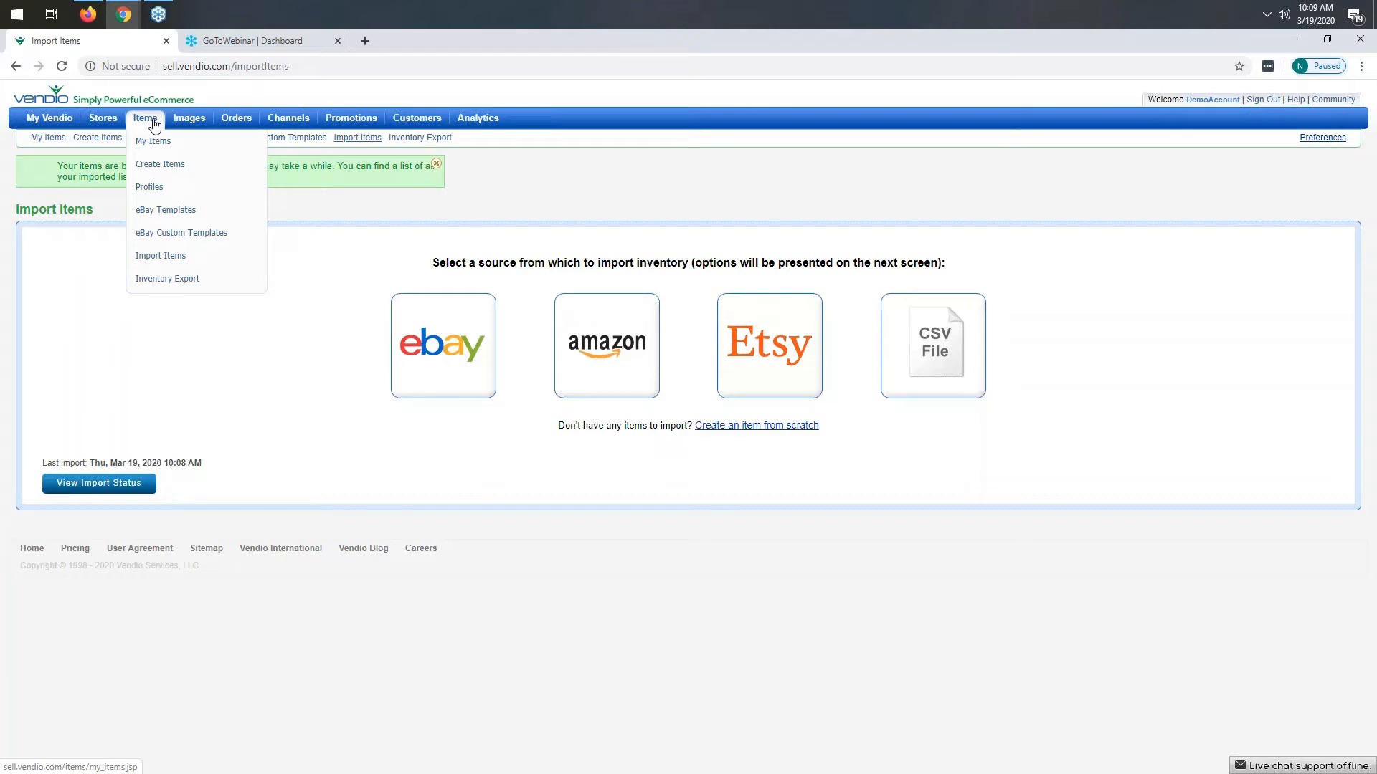
click(160, 172)
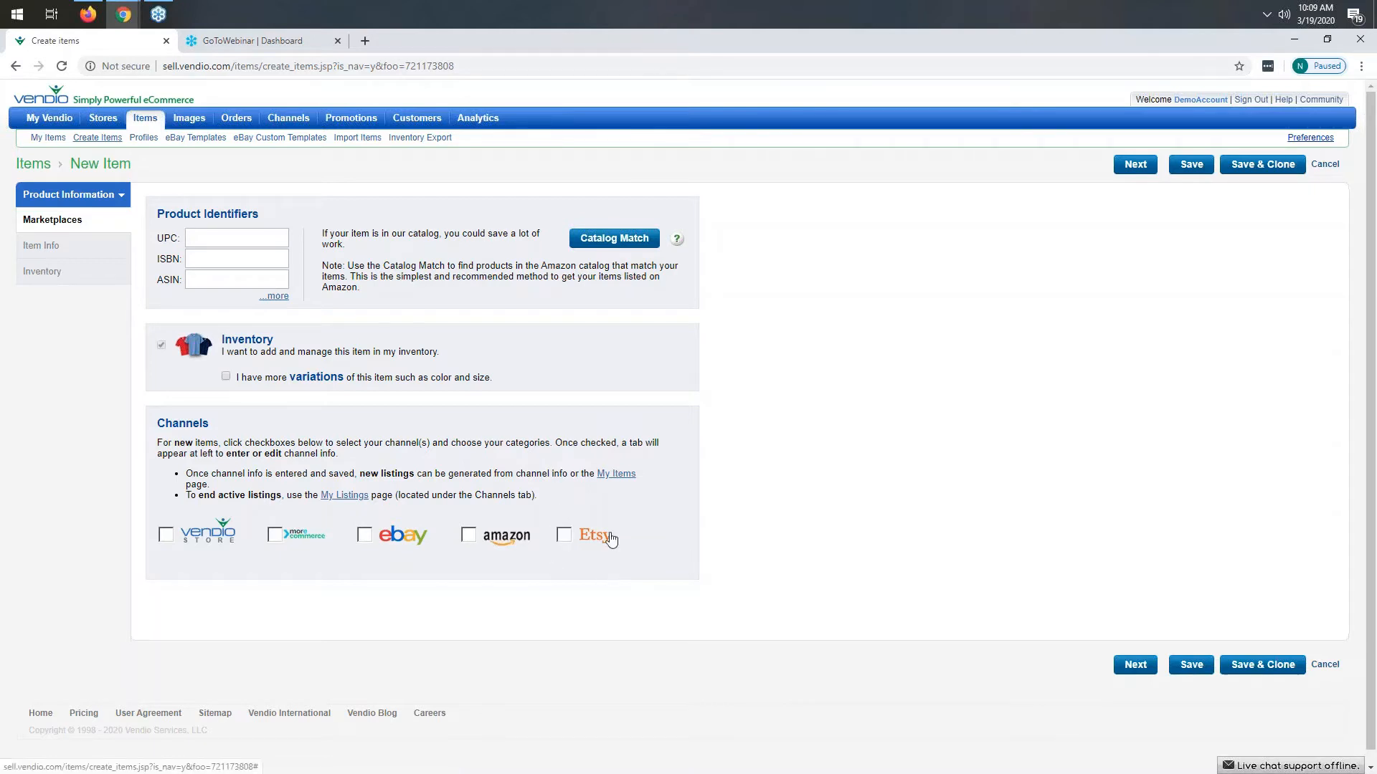
click(565, 542)
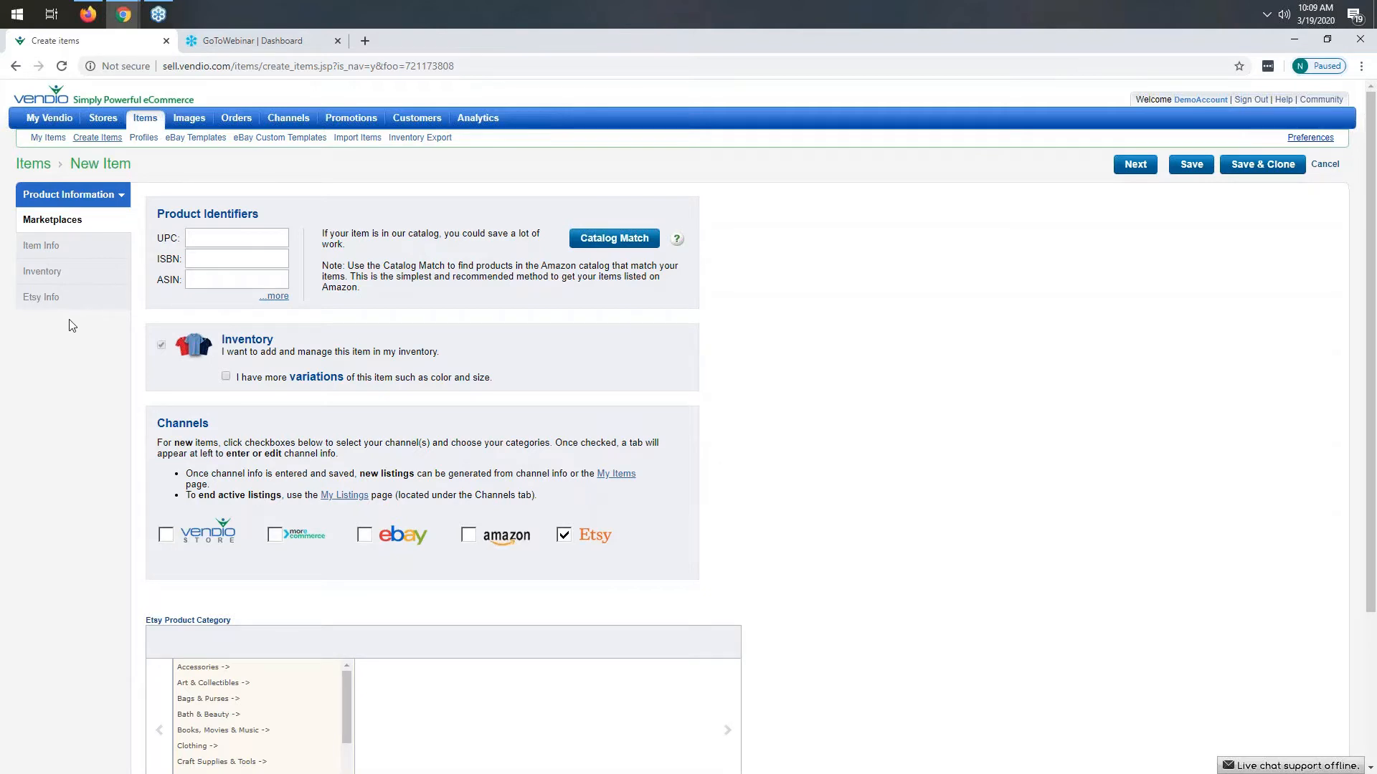
- Set the Etsy product category to Jewelry > Bracelets > Beaded Bracelets
scroll(239, 439, down, 3)
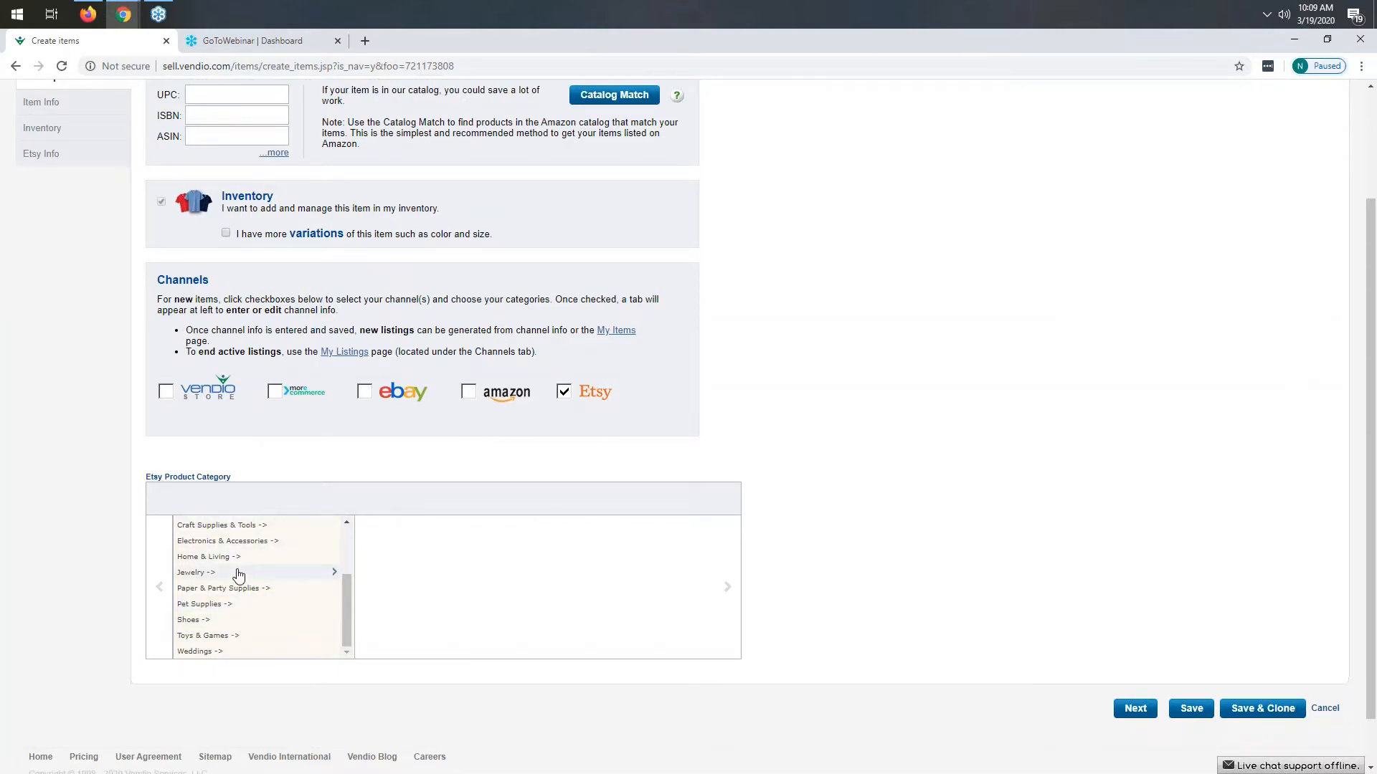
scroll(238, 576, down, 1)
click(208, 516)
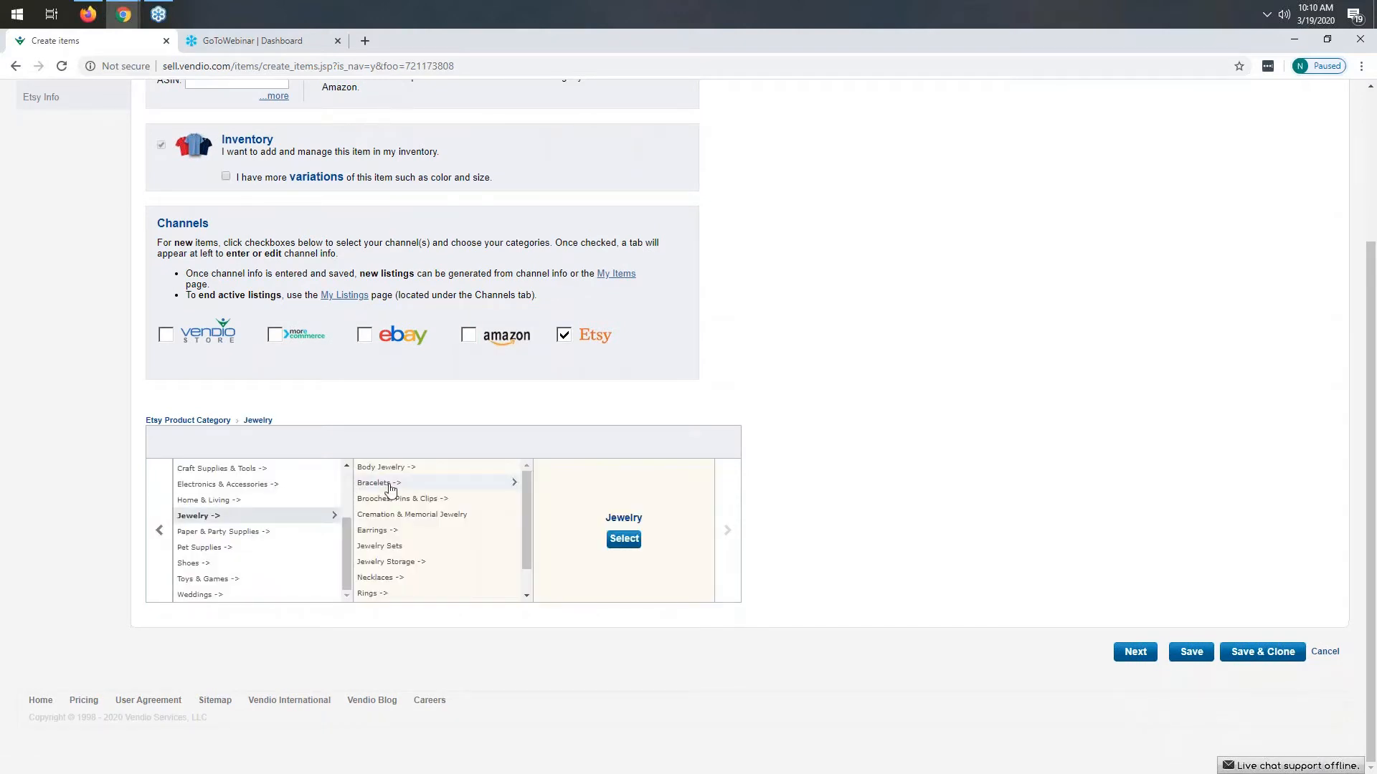
click(391, 490)
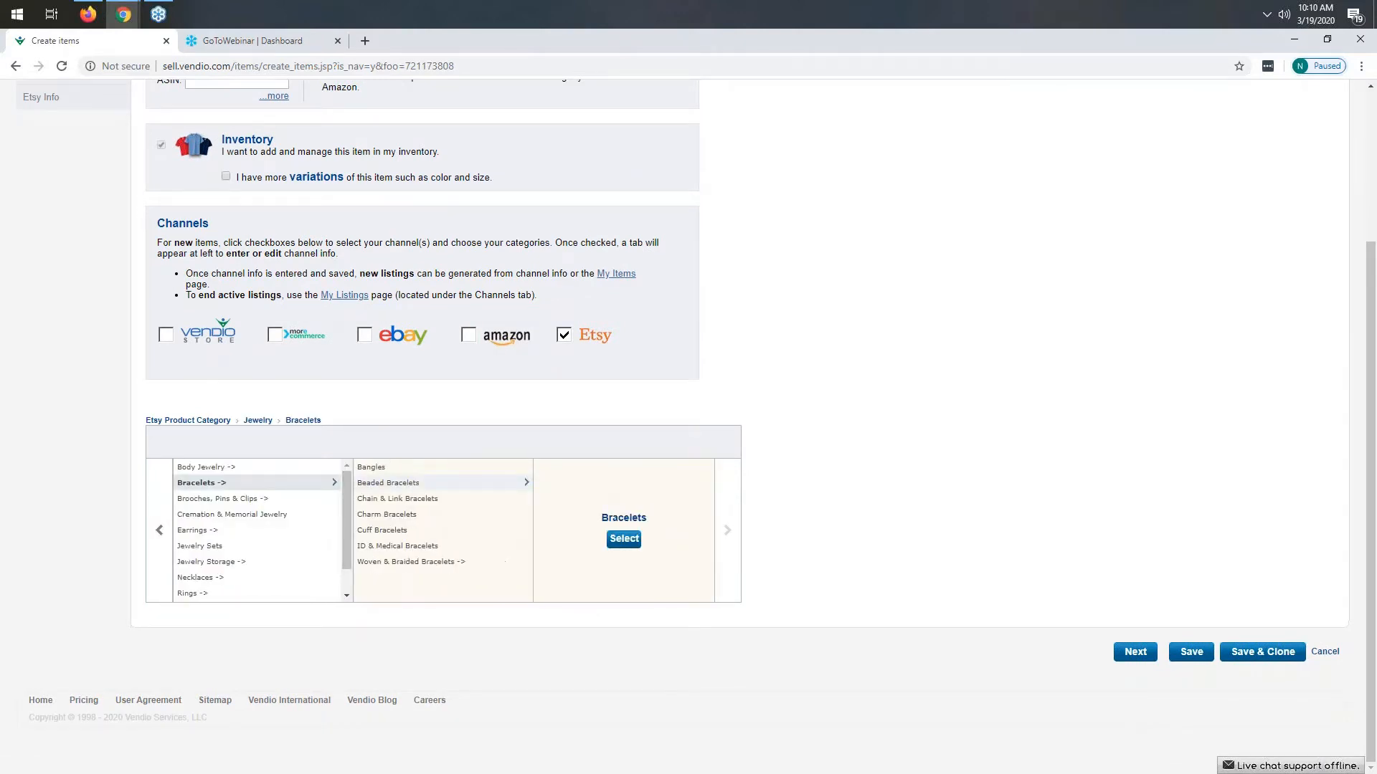
click(397, 487)
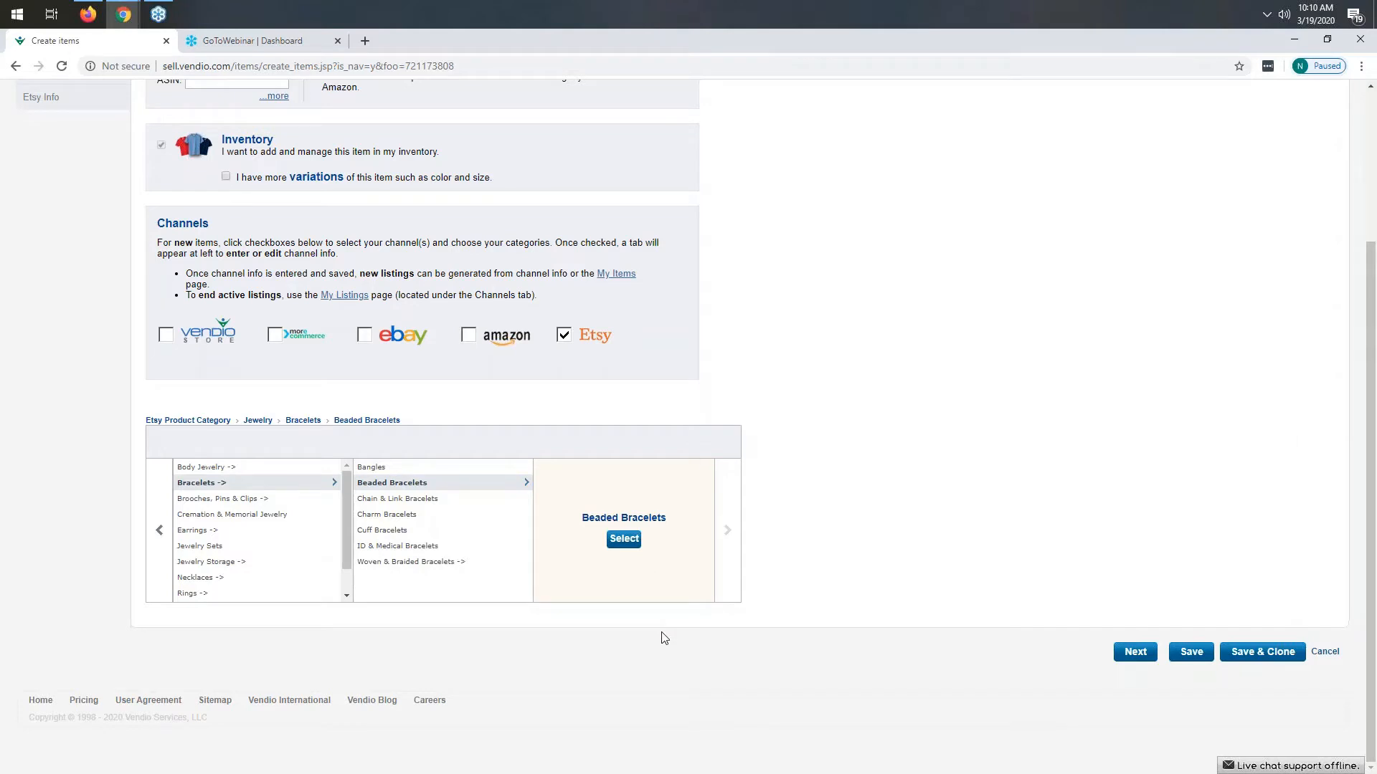
click(624, 539)
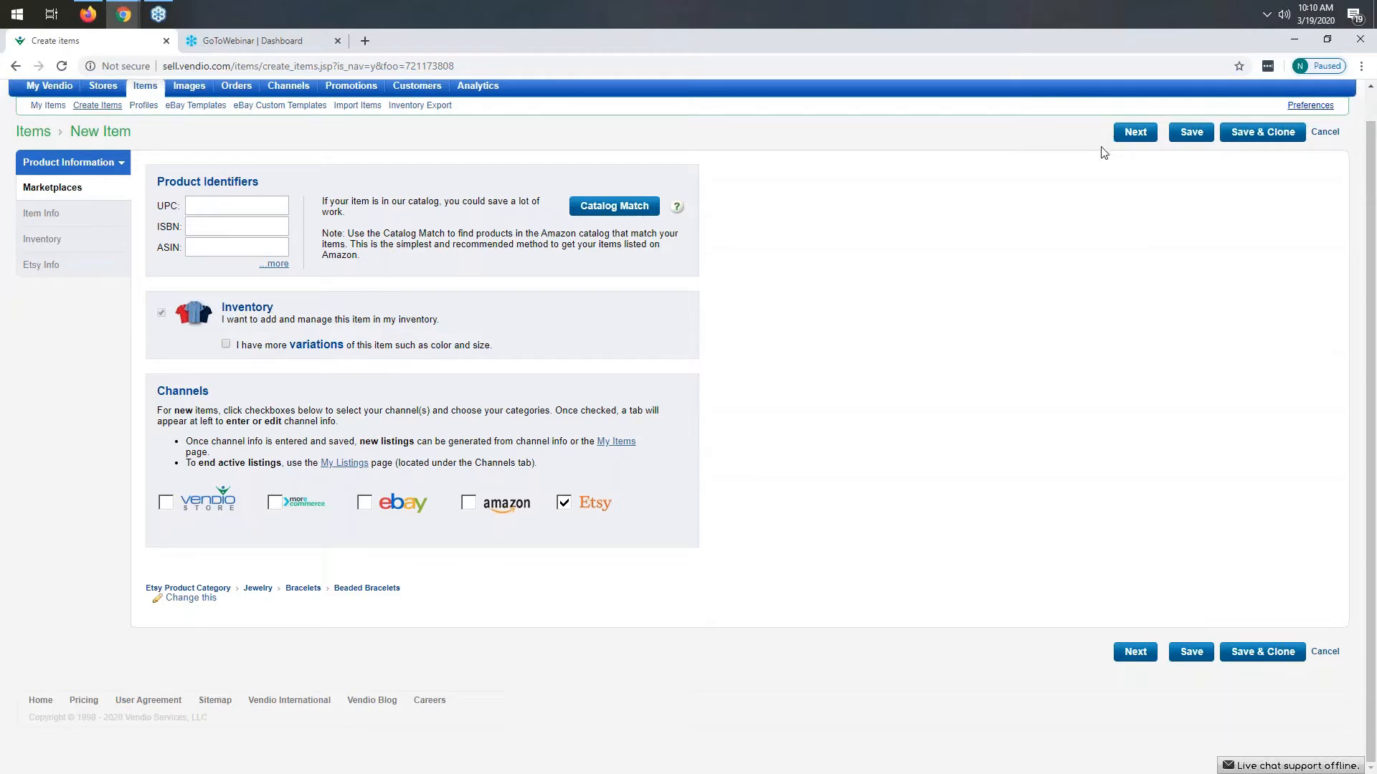
- Go to the item info and enter the title "Test only - Handmade red and white beaded bracelet"
click(1134, 654)
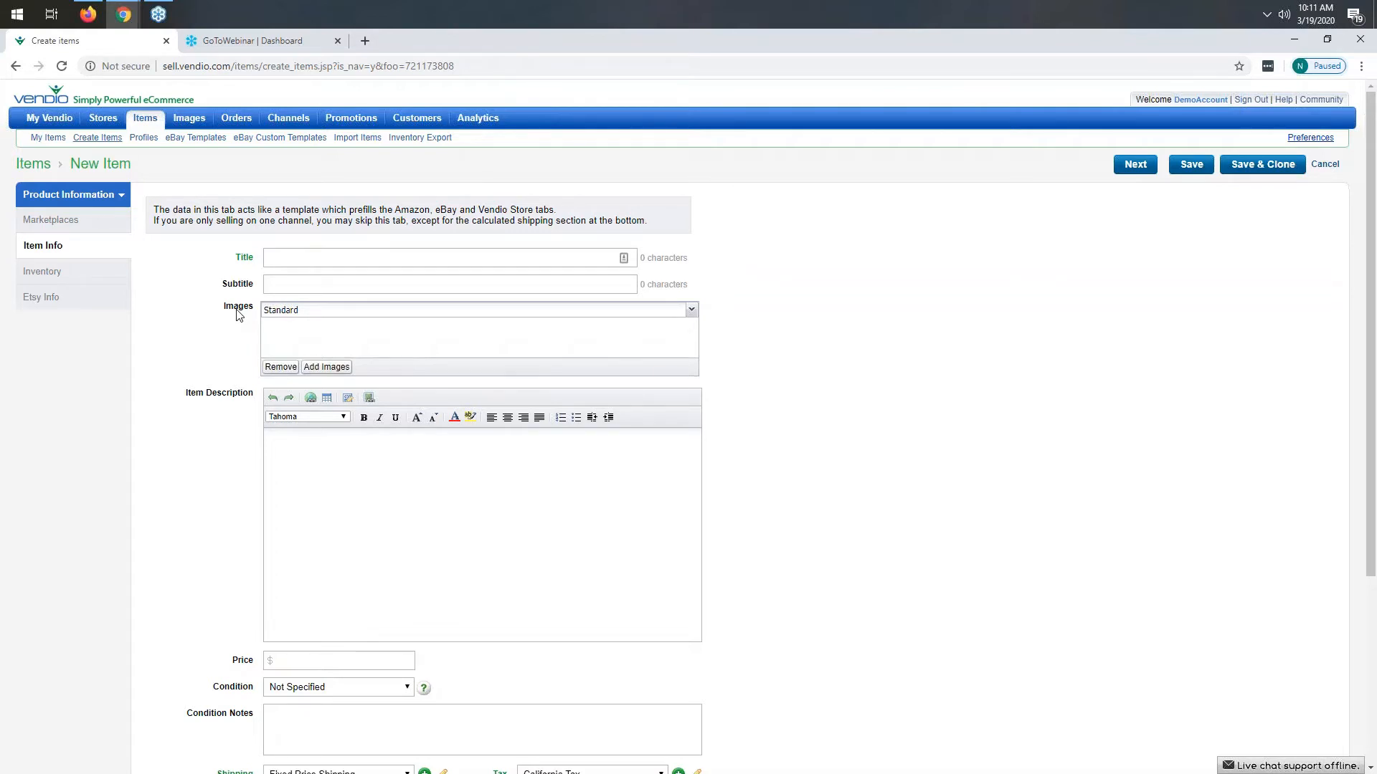
click(416, 252)
text(Test only - Handmade red and white beaded )
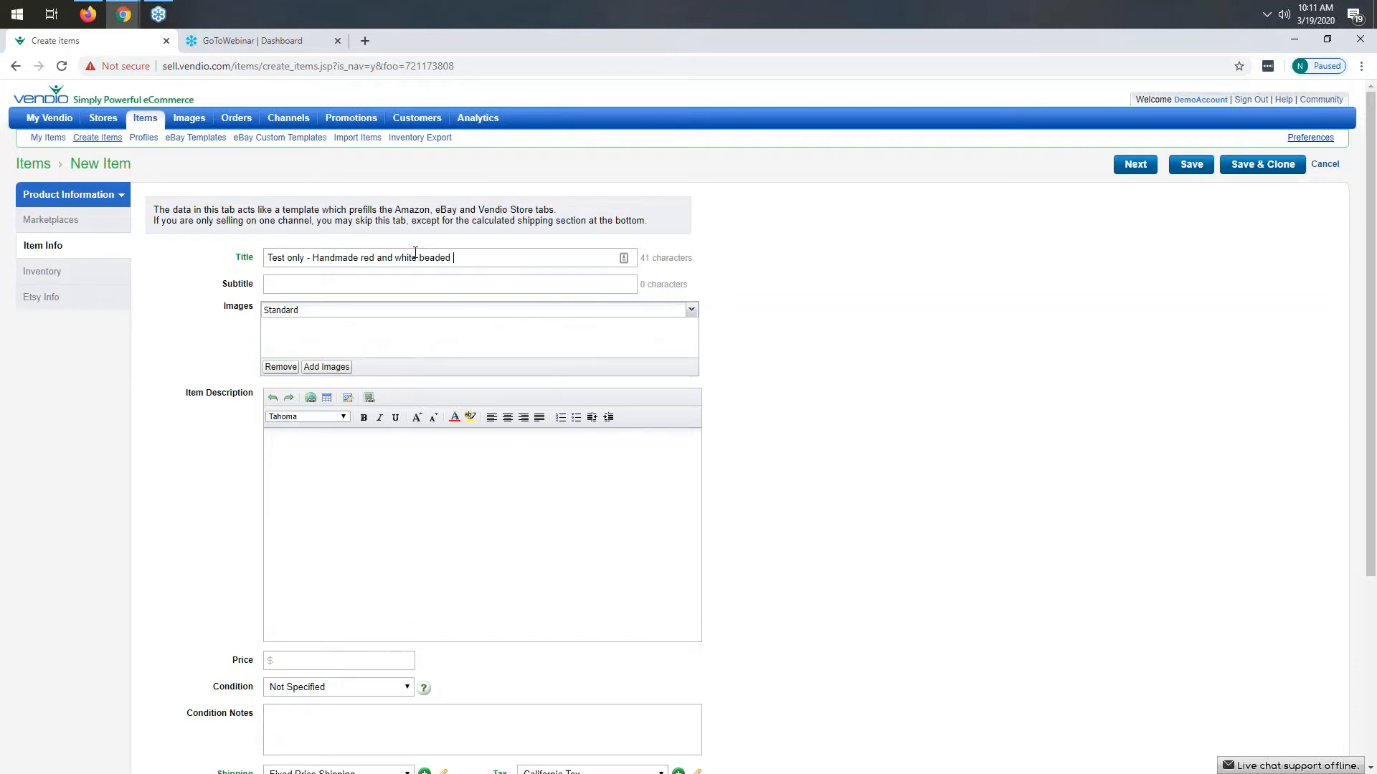
text(bracelet)
- Attach the red and white beaded bracelet photo from the standard image library to the item
click(327, 367)
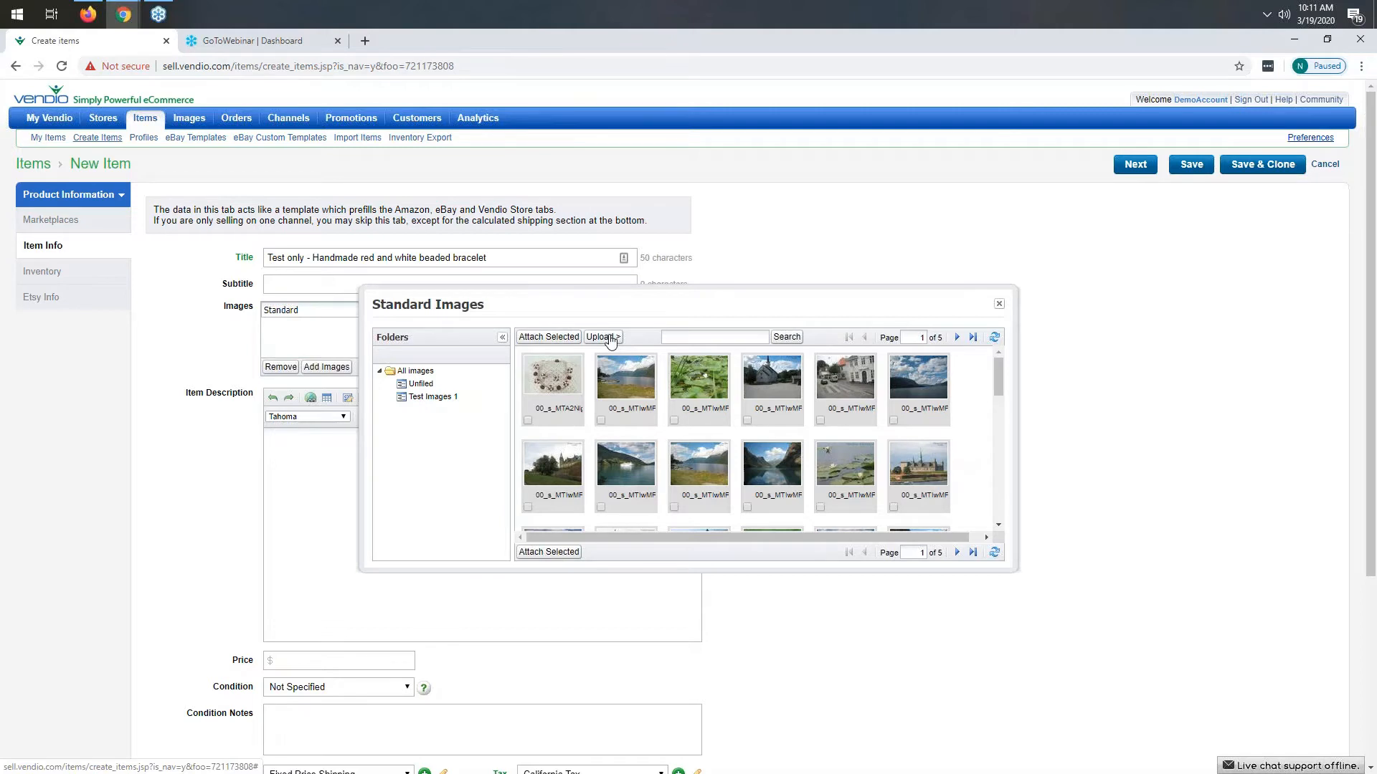
click(958, 553)
click(957, 553)
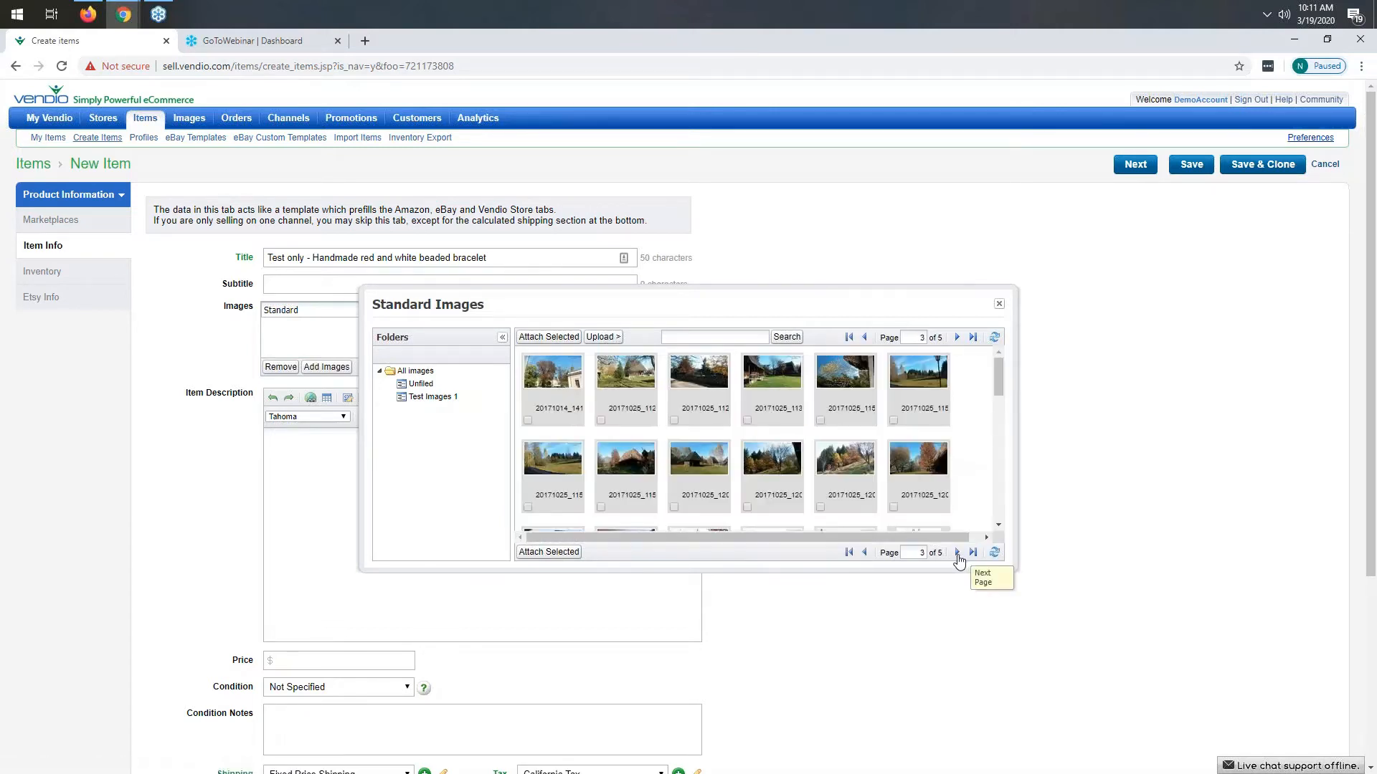
click(957, 553)
scroll(769, 479, down, 5)
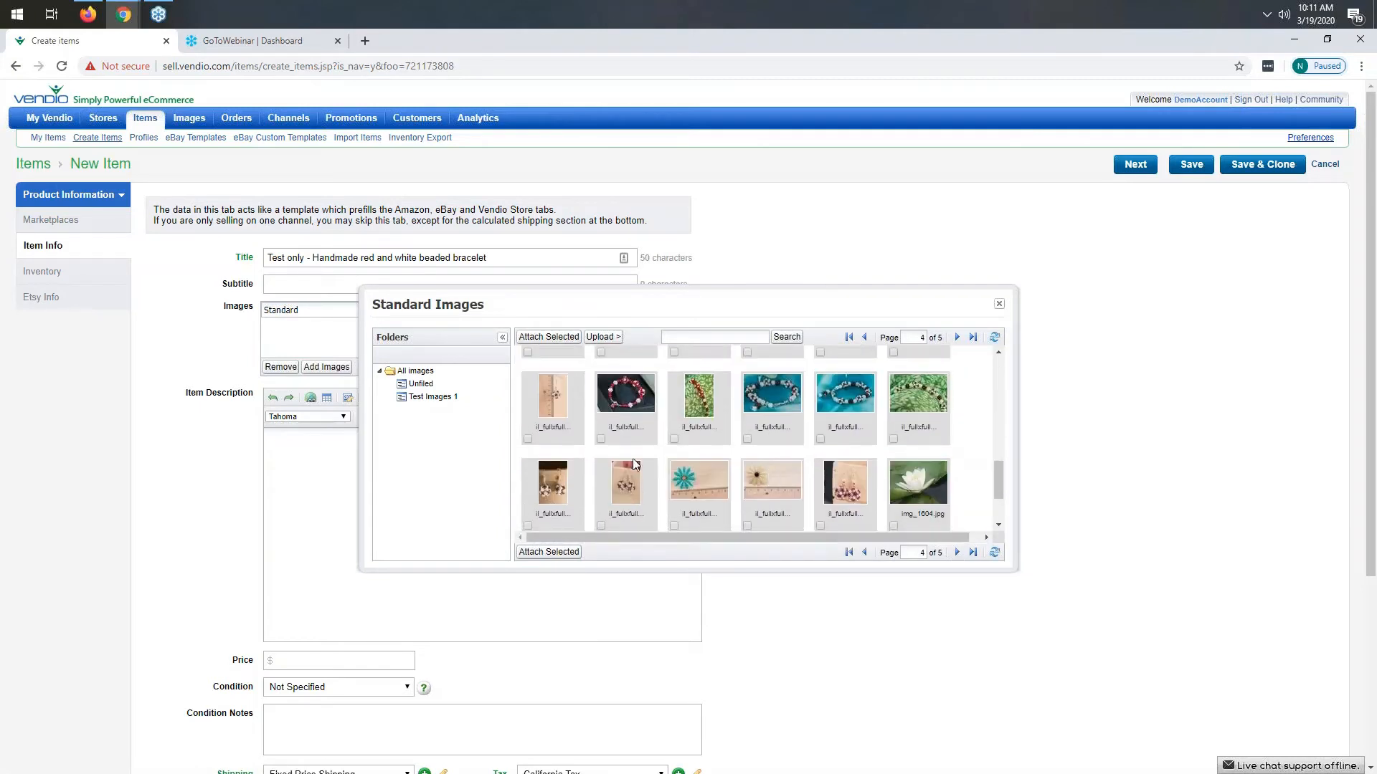
click(601, 439)
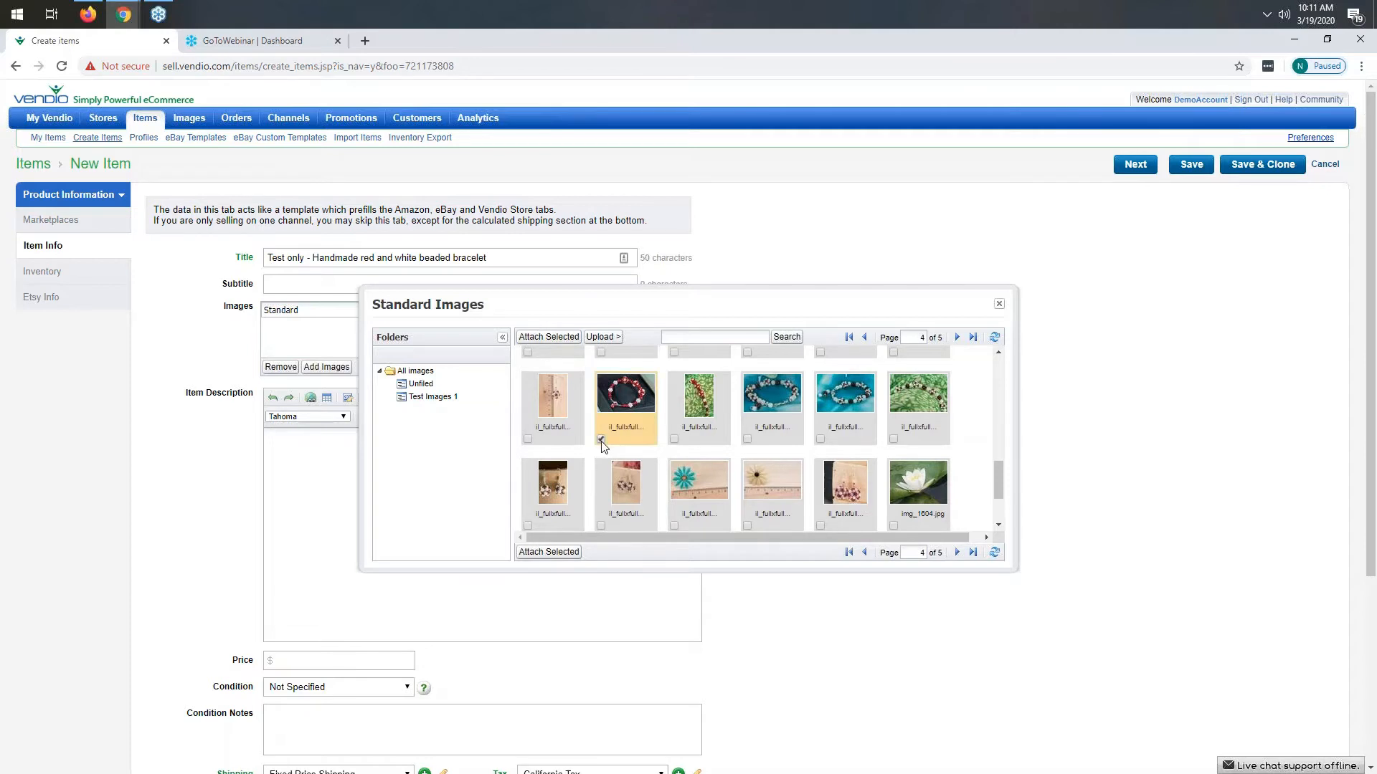
click(542, 339)
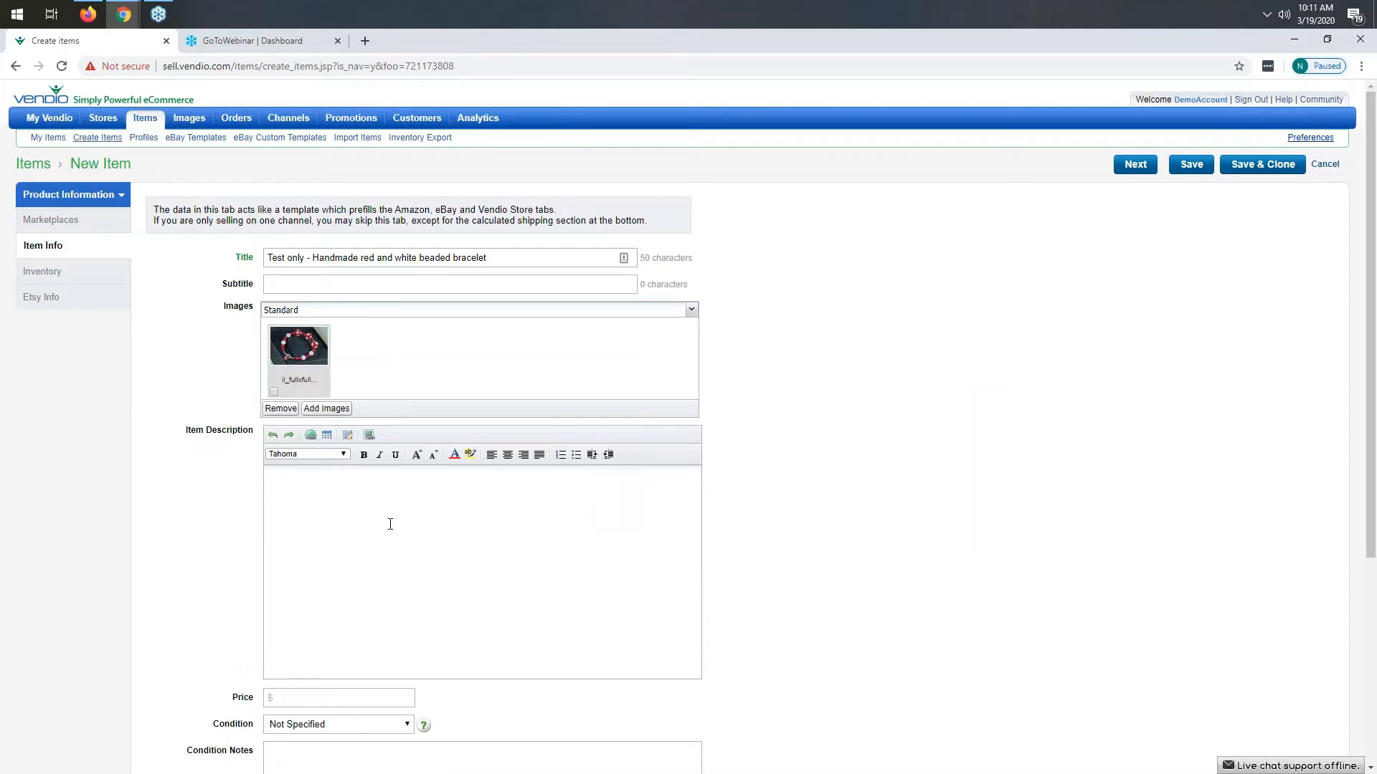
- Enter the item description "This is a test only. Do not buy. Red and white beaded bracelet."
text(This is a test only. Do not buy. Red and white)
text(be)
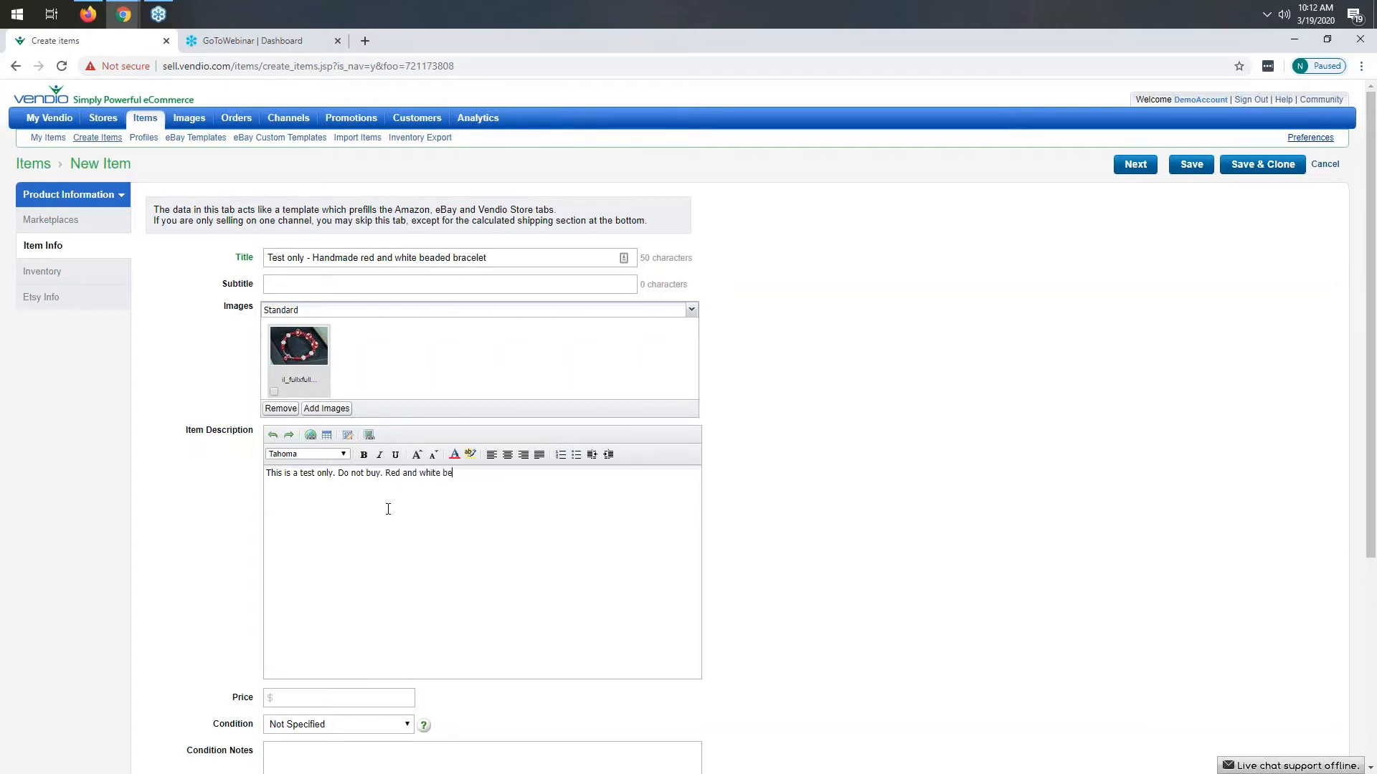
text(aded bracelet.)
- Set the price to 10.00 and expand the calculated shipping size, weight and package details
scroll(398, 499, down, 2)
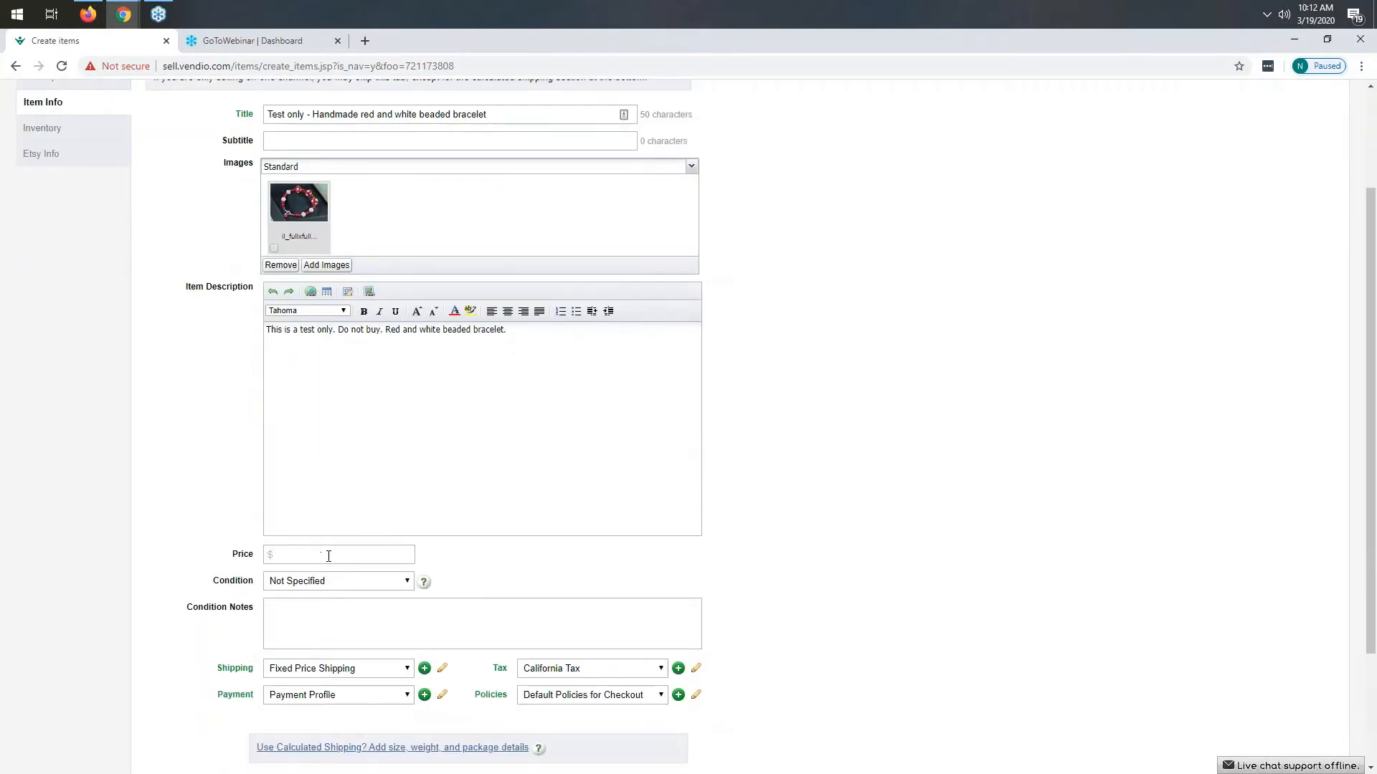
text(10.00)
scroll(391, 559, down, 1)
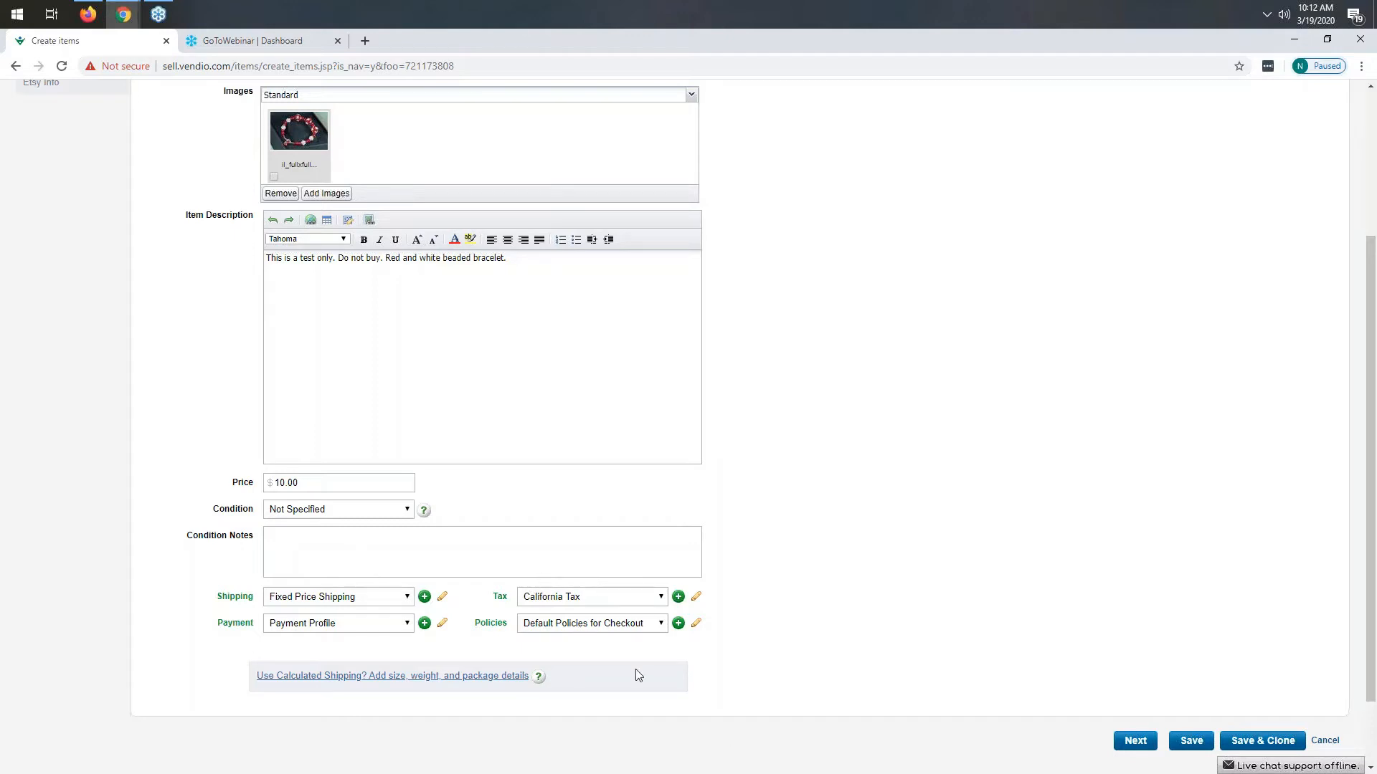
scroll(578, 678, down, 2)
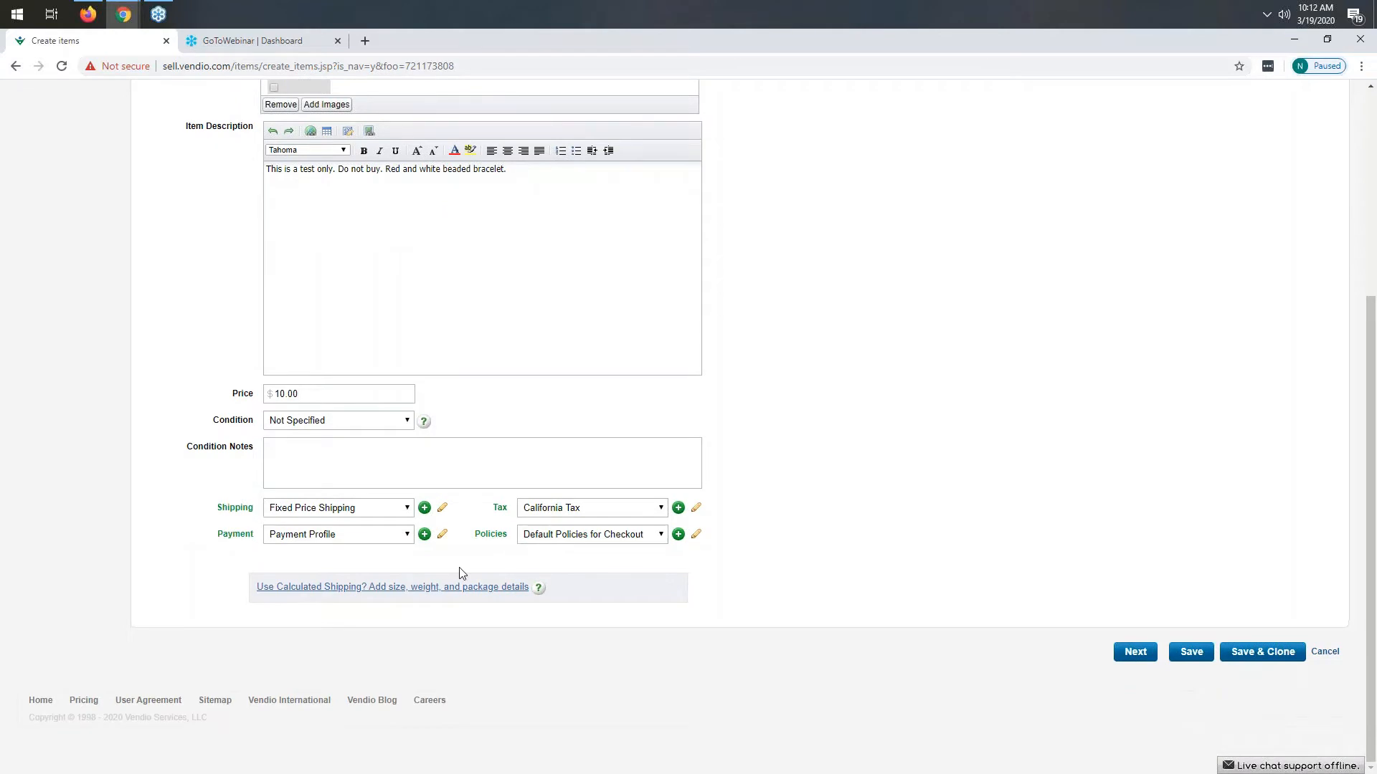
click(397, 590)
scroll(347, 604, down, 1)
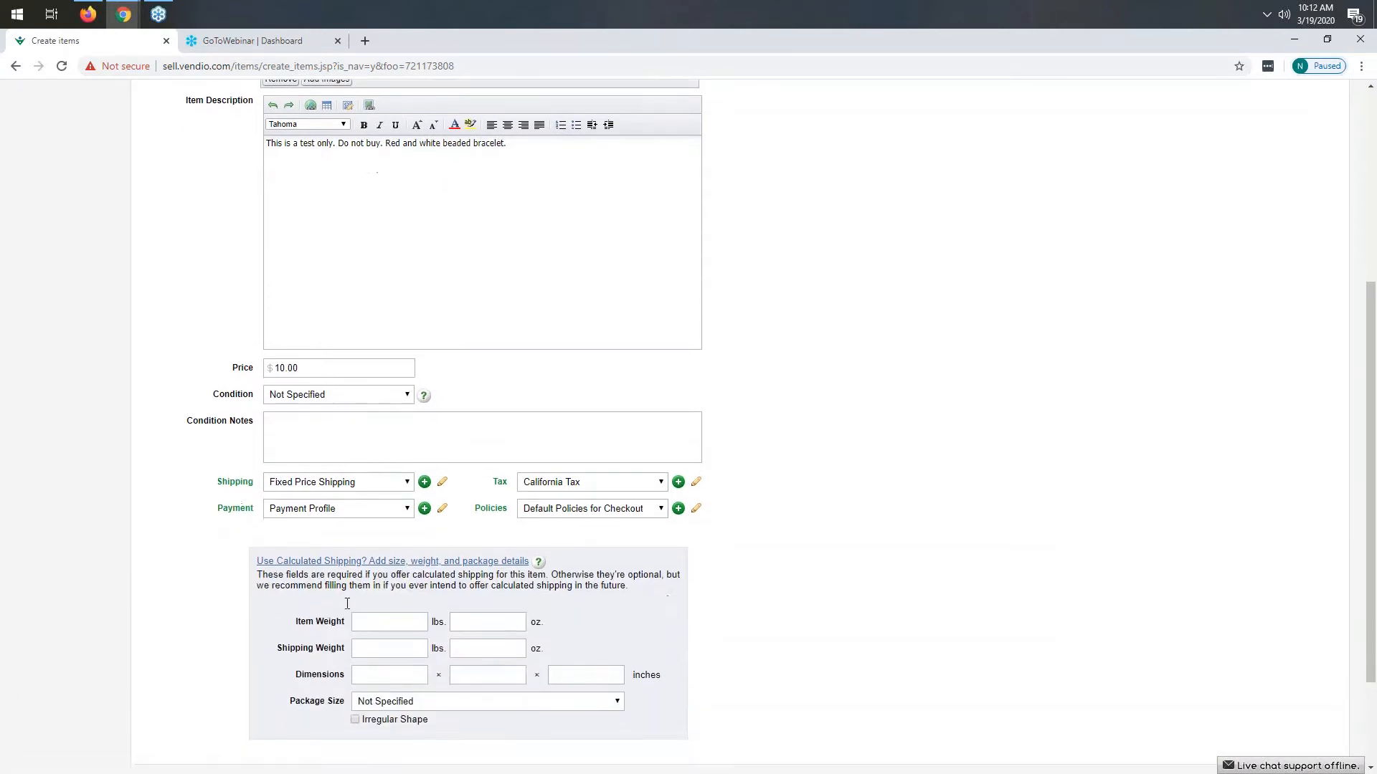
- Enter an item weight of 1 lbs 0 oz, a shipping weight of 2 lbs 0 oz, and dimensions 2 x 1 x 1 inches
scroll(347, 604, down, 3)
click(402, 502)
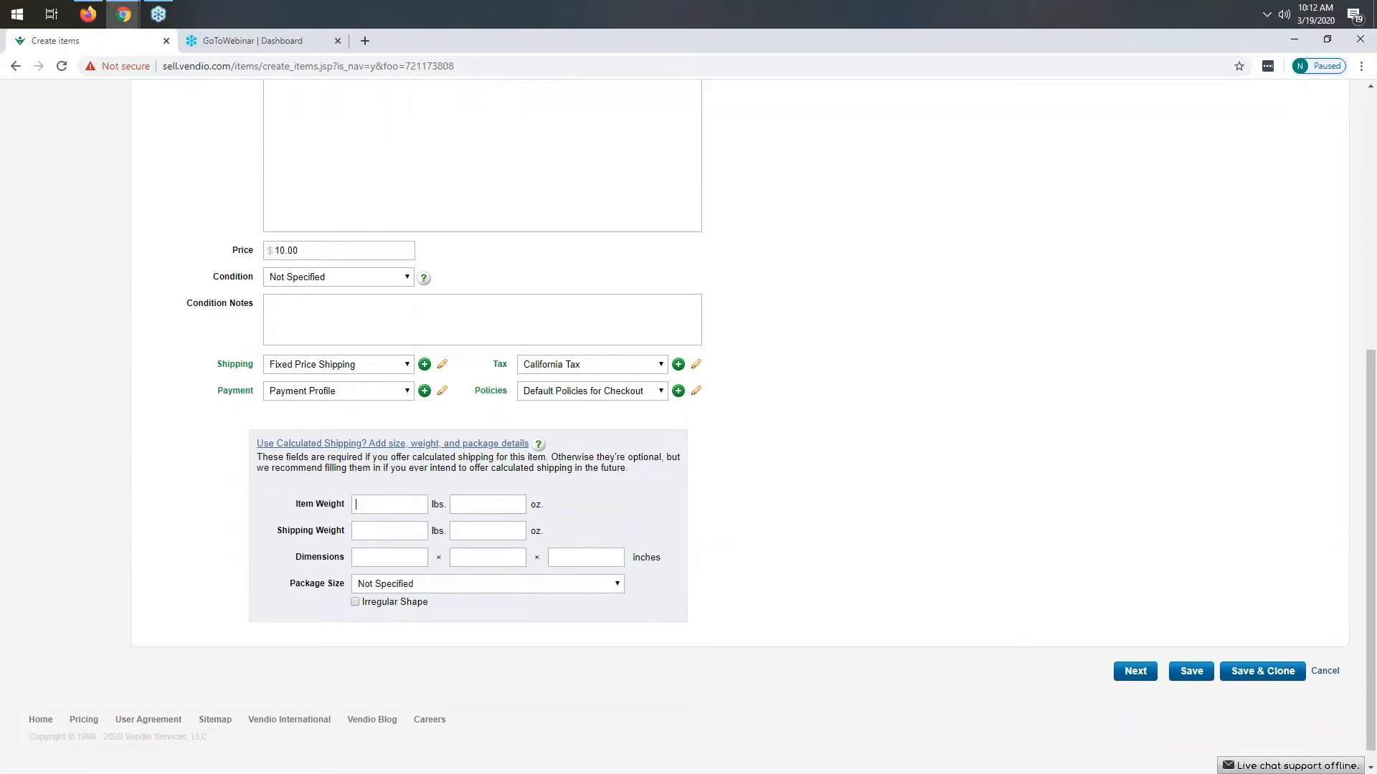
text(2)
key(Tab)
text(1)
key(Tab)
key(Tab)
text(2)
key(Tab)
text(01)
key(Tab)
text(1)
- Set the package size to Thick Envelope/Package and continue to the inventory section
click(442, 588)
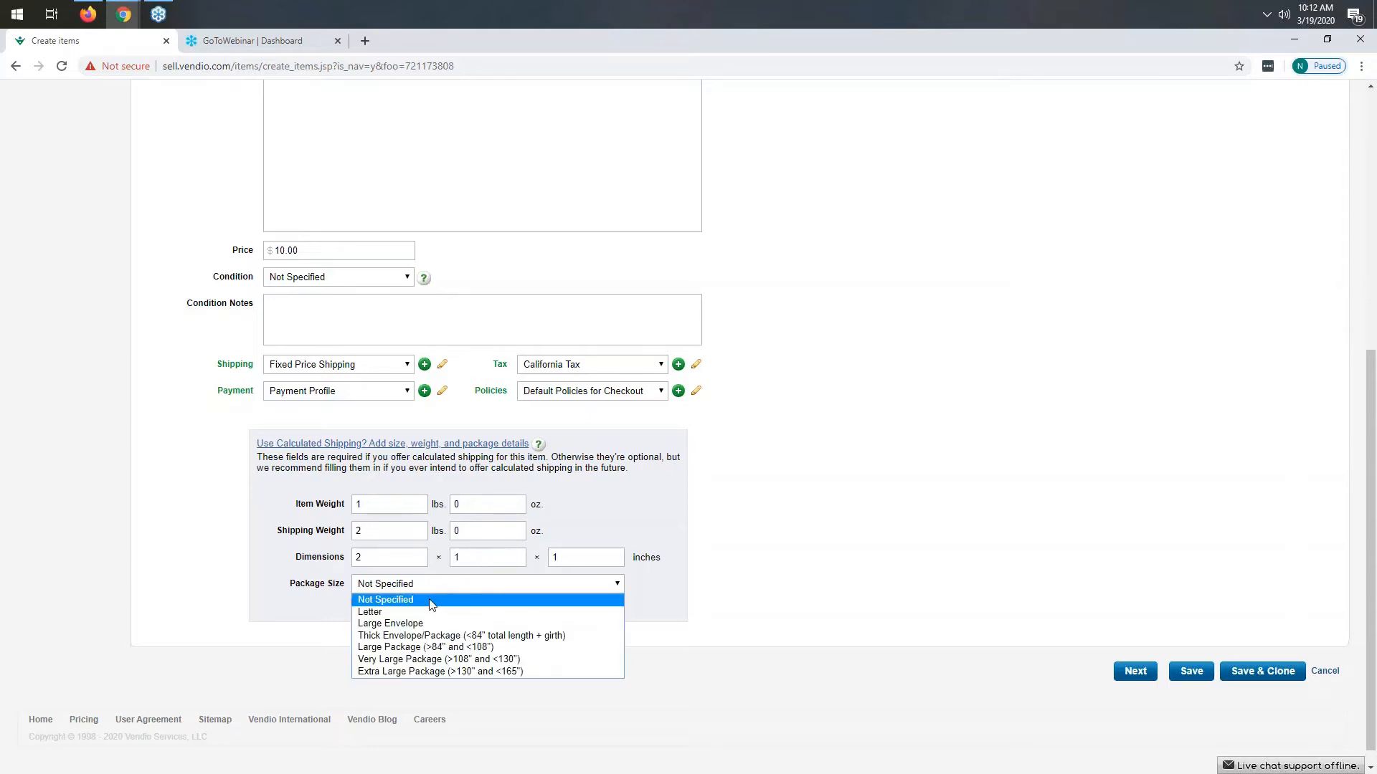
click(453, 636)
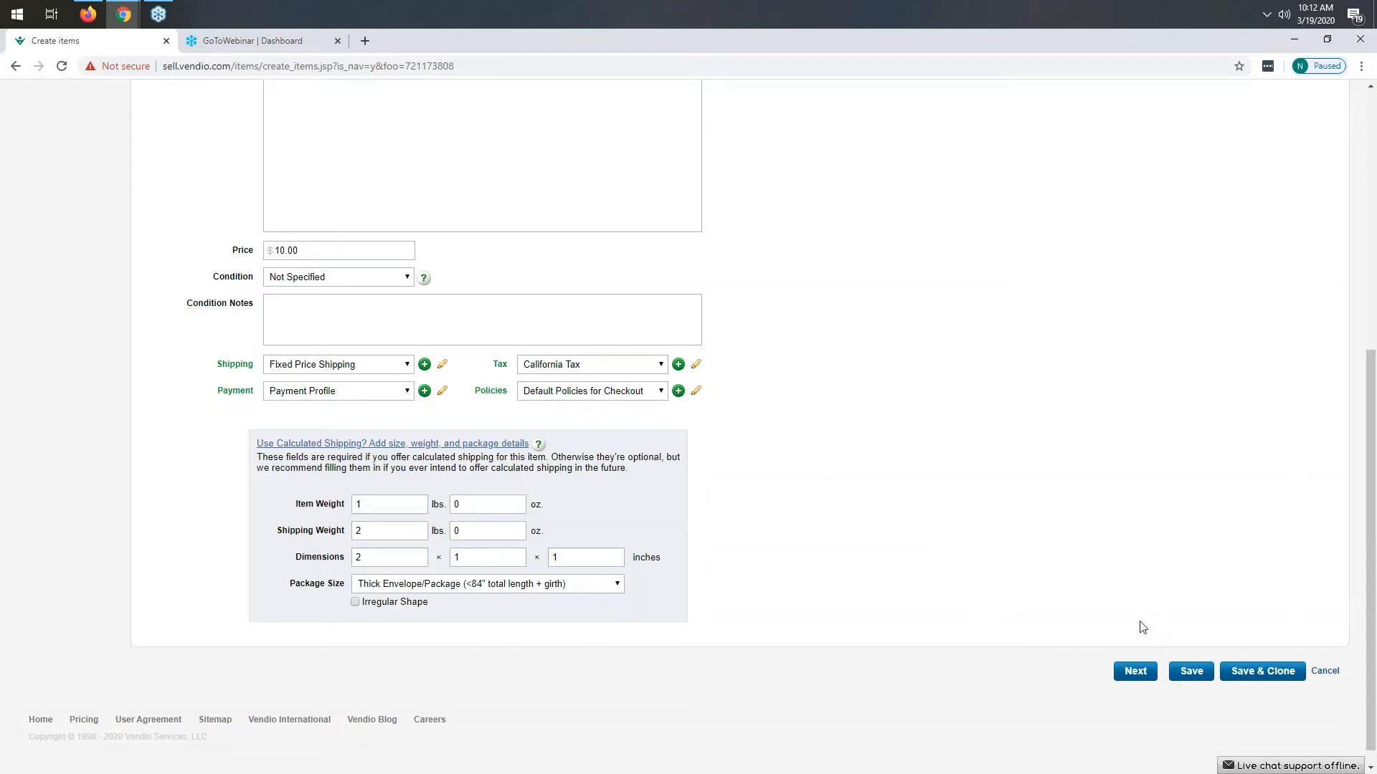
click(1135, 670)
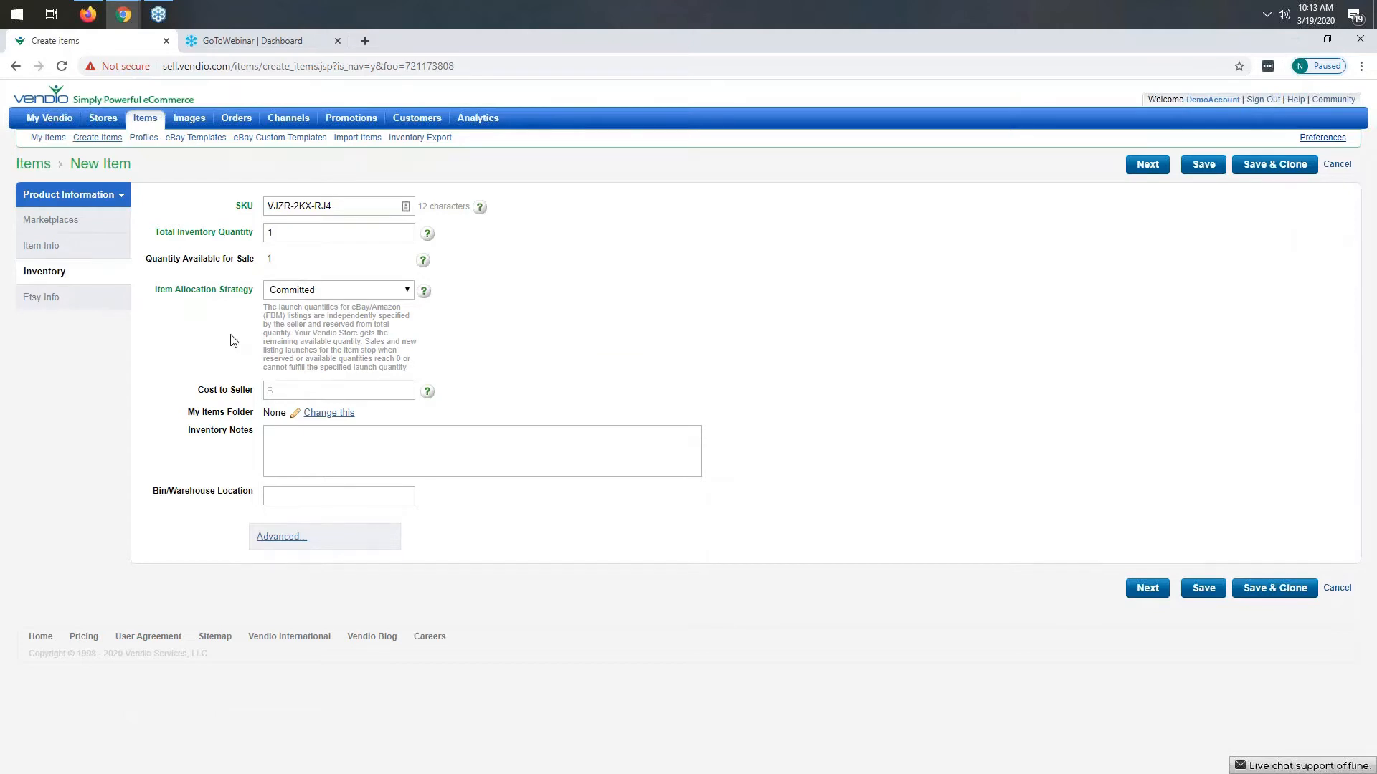
- Set the total inventory quantity to 10 and the item allocation strategy to Shared
drag(346, 206, 304, 206)
click(619, 280)
drag(345, 207, 269, 208)
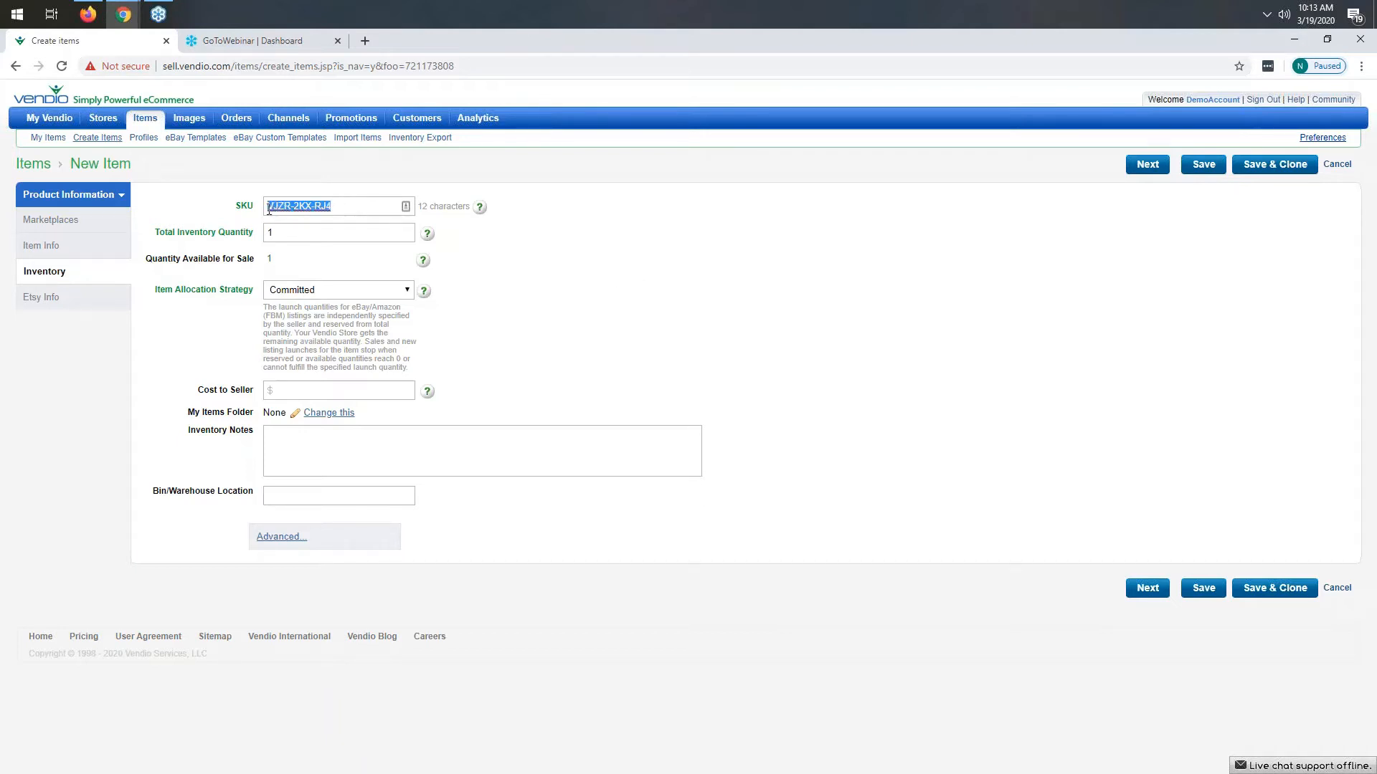
click(685, 293)
text(10)
key(BackSpace)
key(BackSpace)
text(0)
click(359, 297)
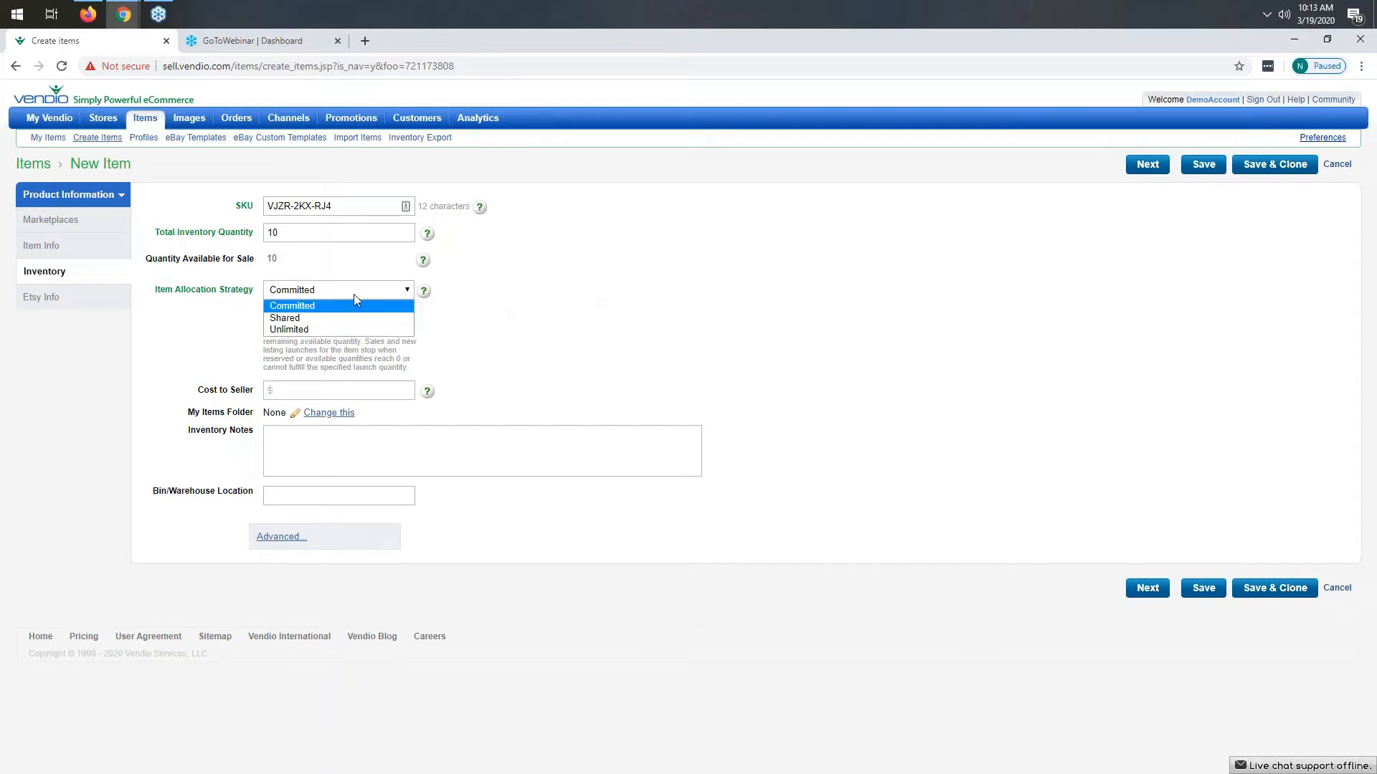
click(287, 322)
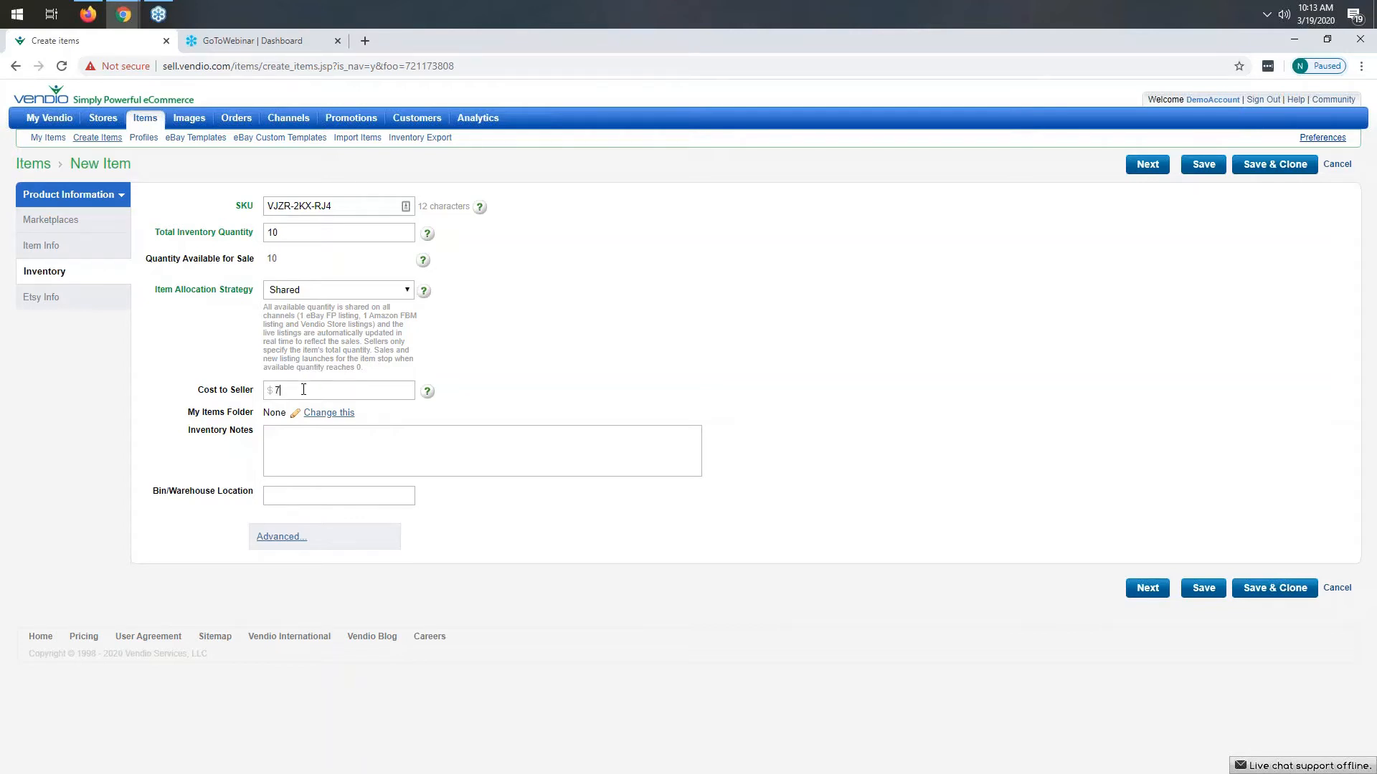
- Enter a cost to seller of 7.00 and continue to the Etsy info section
text(00)
click(279, 539)
scroll(249, 518, down, 5)
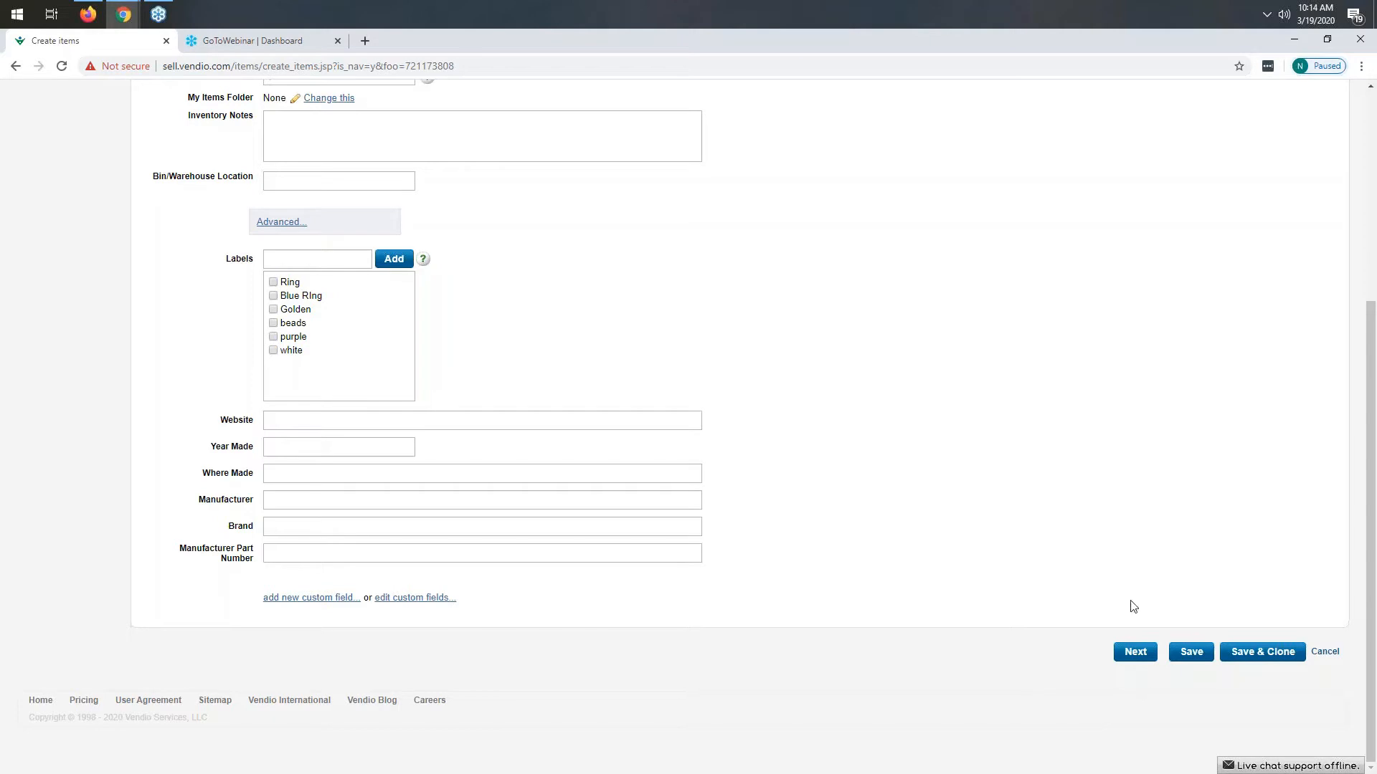
click(1137, 654)
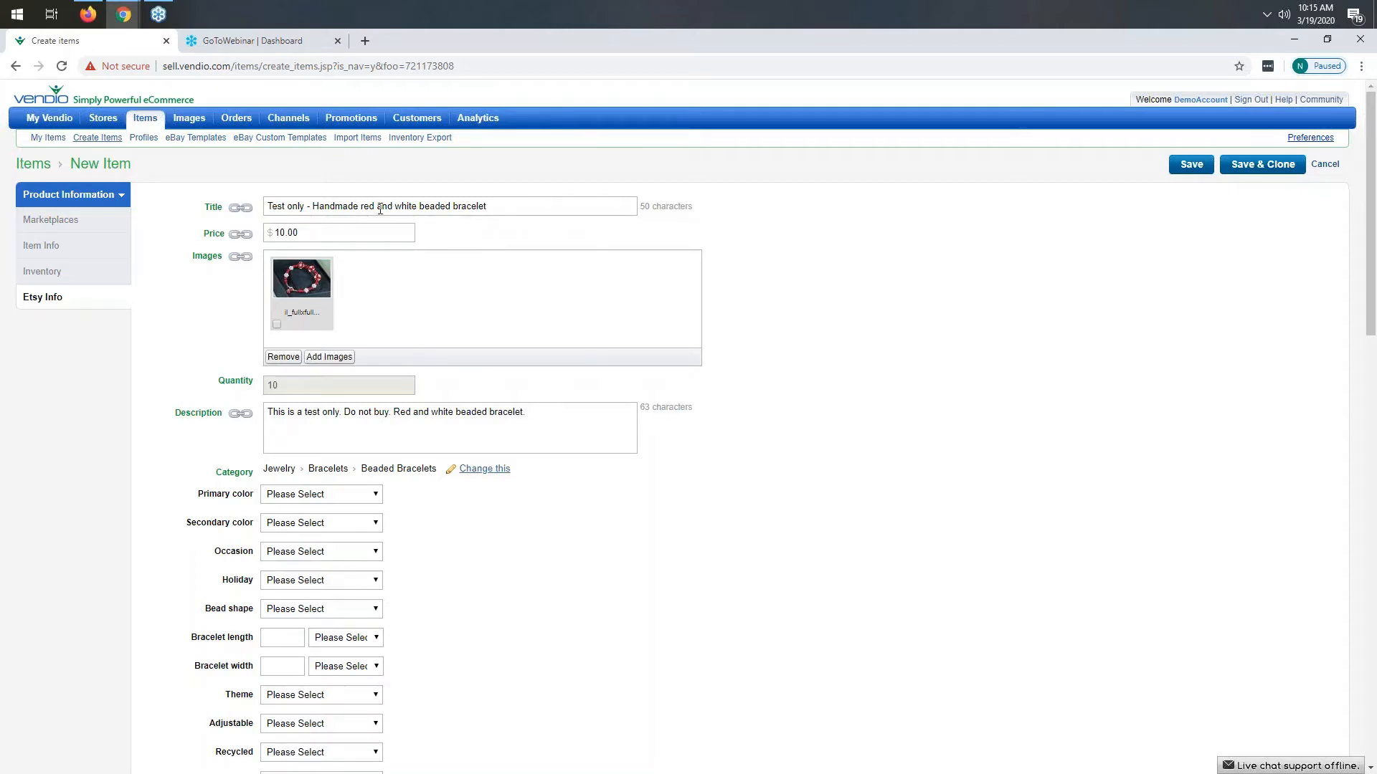
- Set the Etsy primary color to Red and the secondary color to White
click(242, 209)
scroll(498, 526, down, 1)
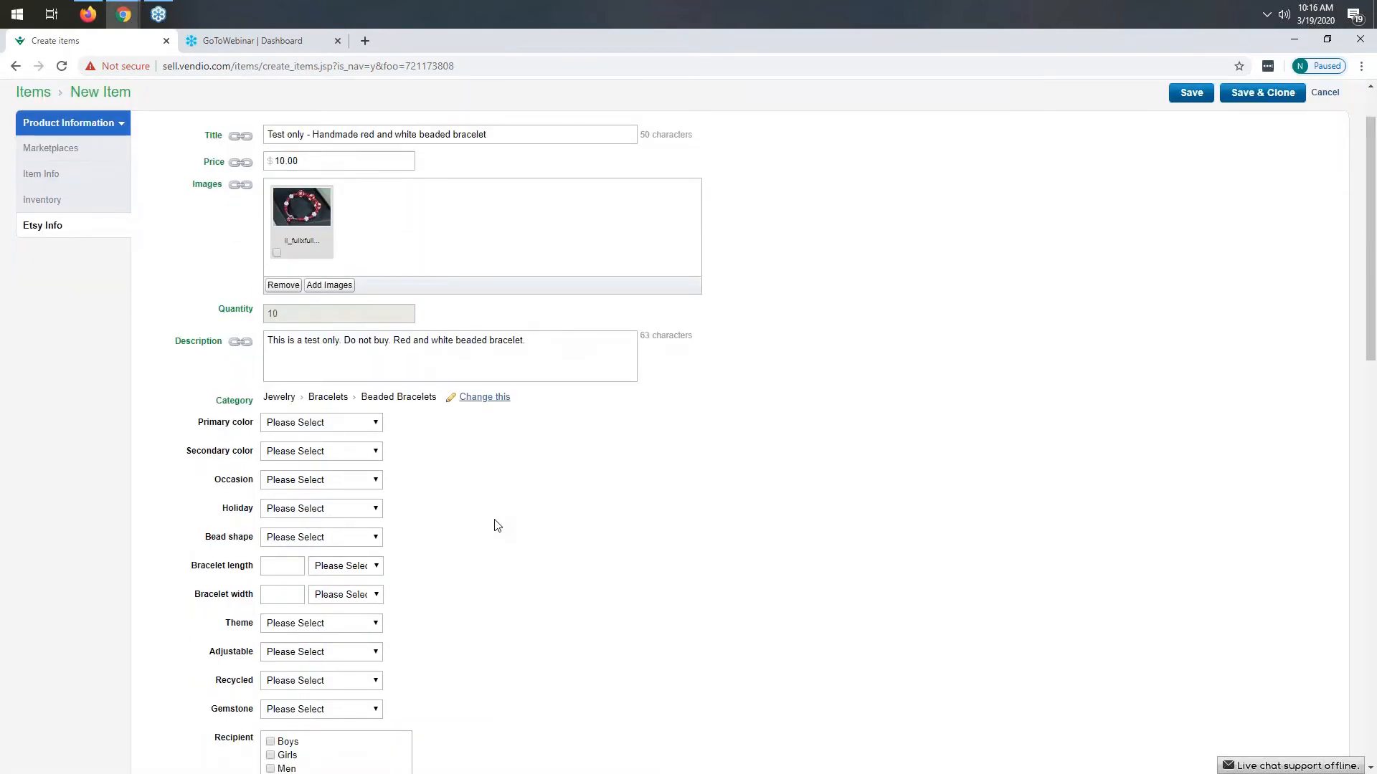
scroll(498, 525, down, 1)
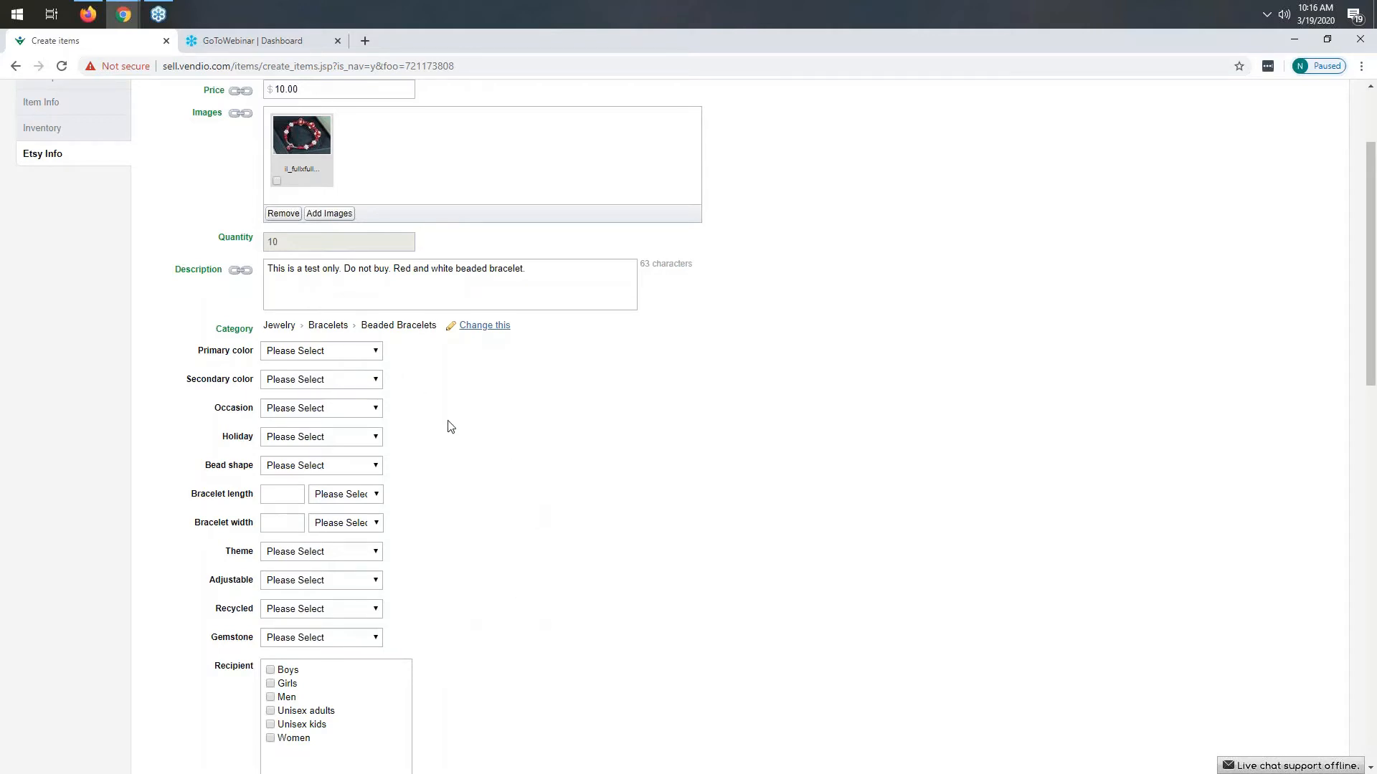
click(334, 359)
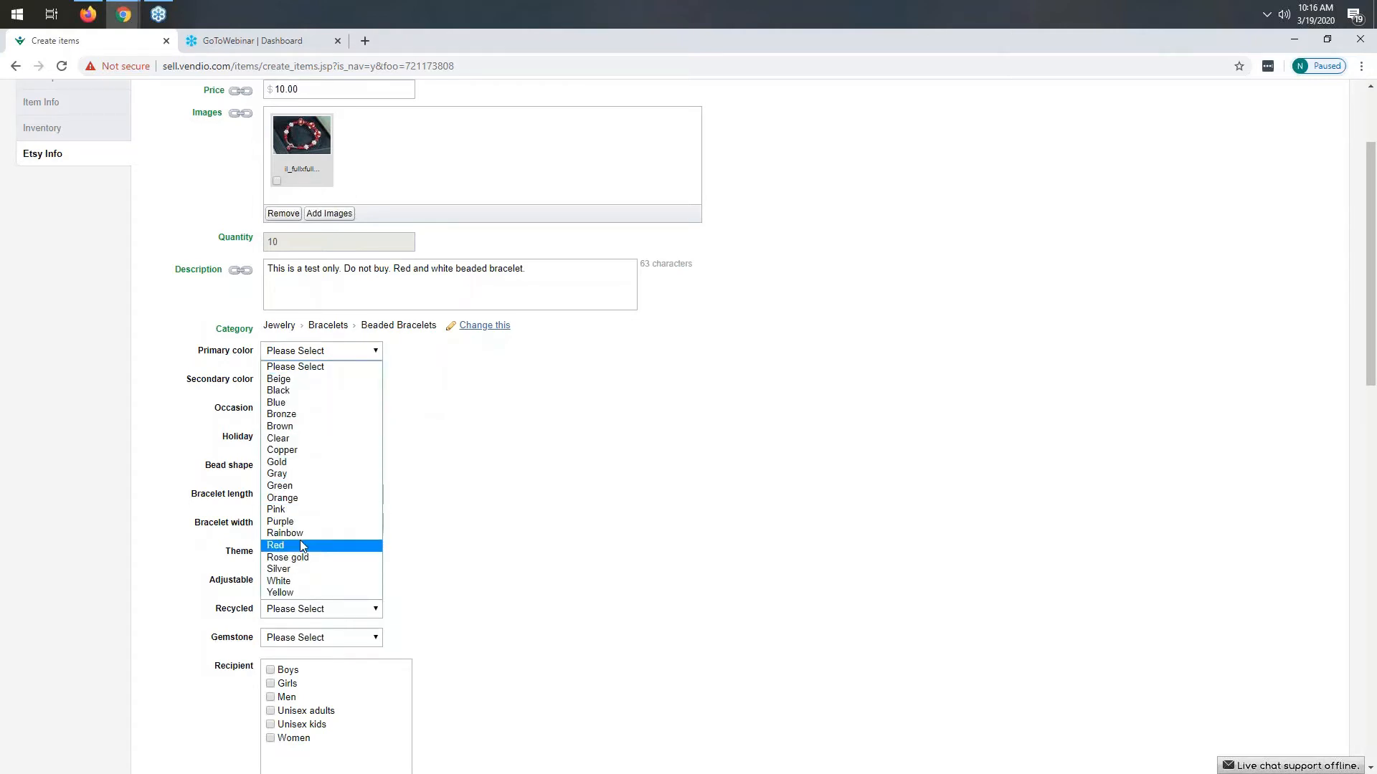
click(300, 544)
click(308, 383)
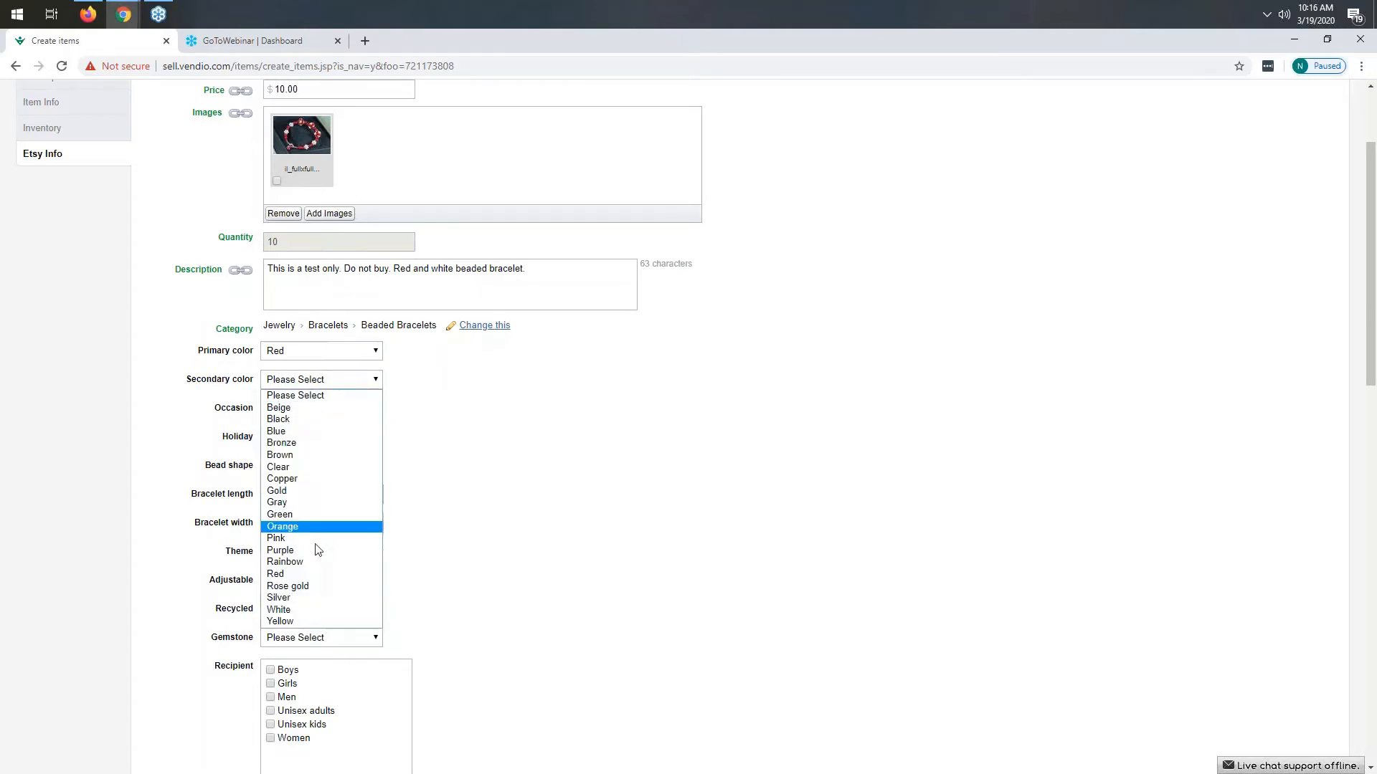
click(293, 610)
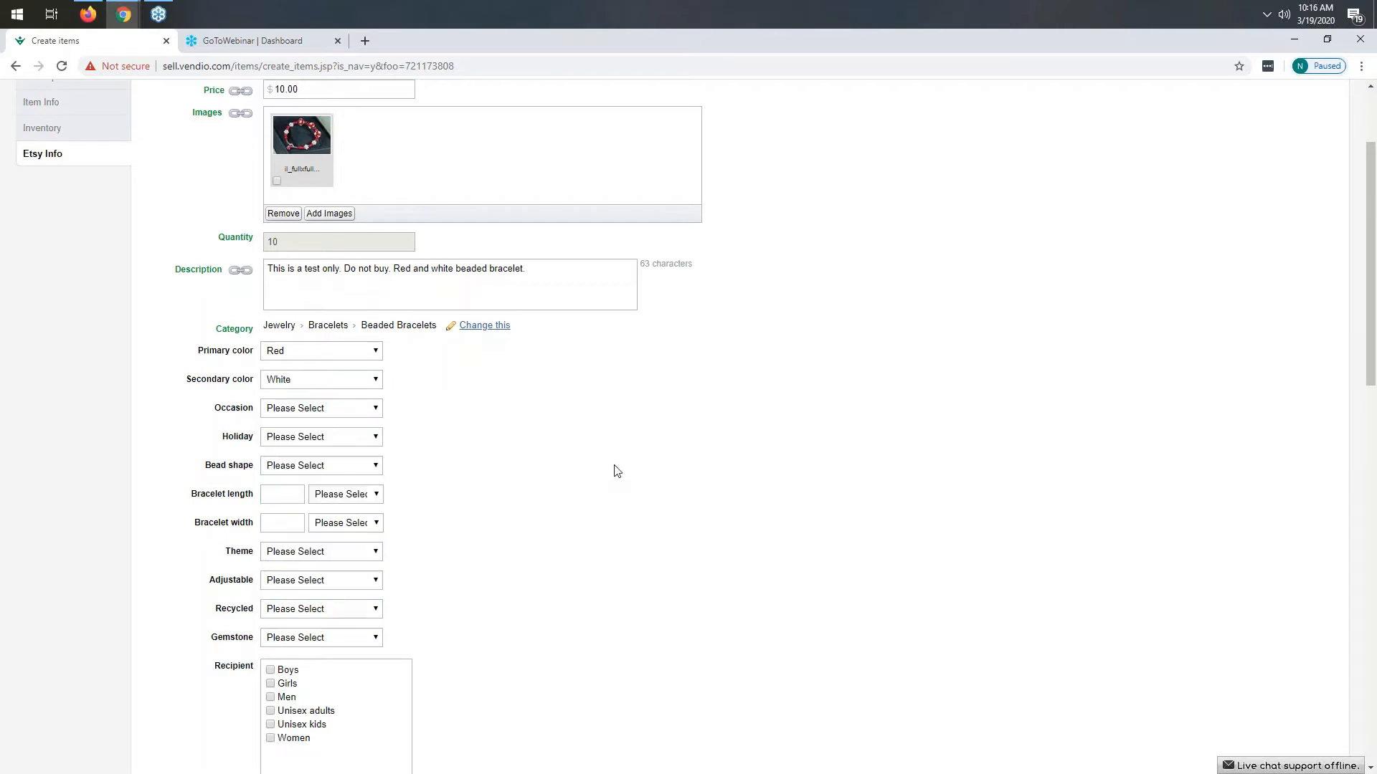
- Describe the listing as made by me, a finished product, made 2020 - 2020
scroll(617, 471, down, 2)
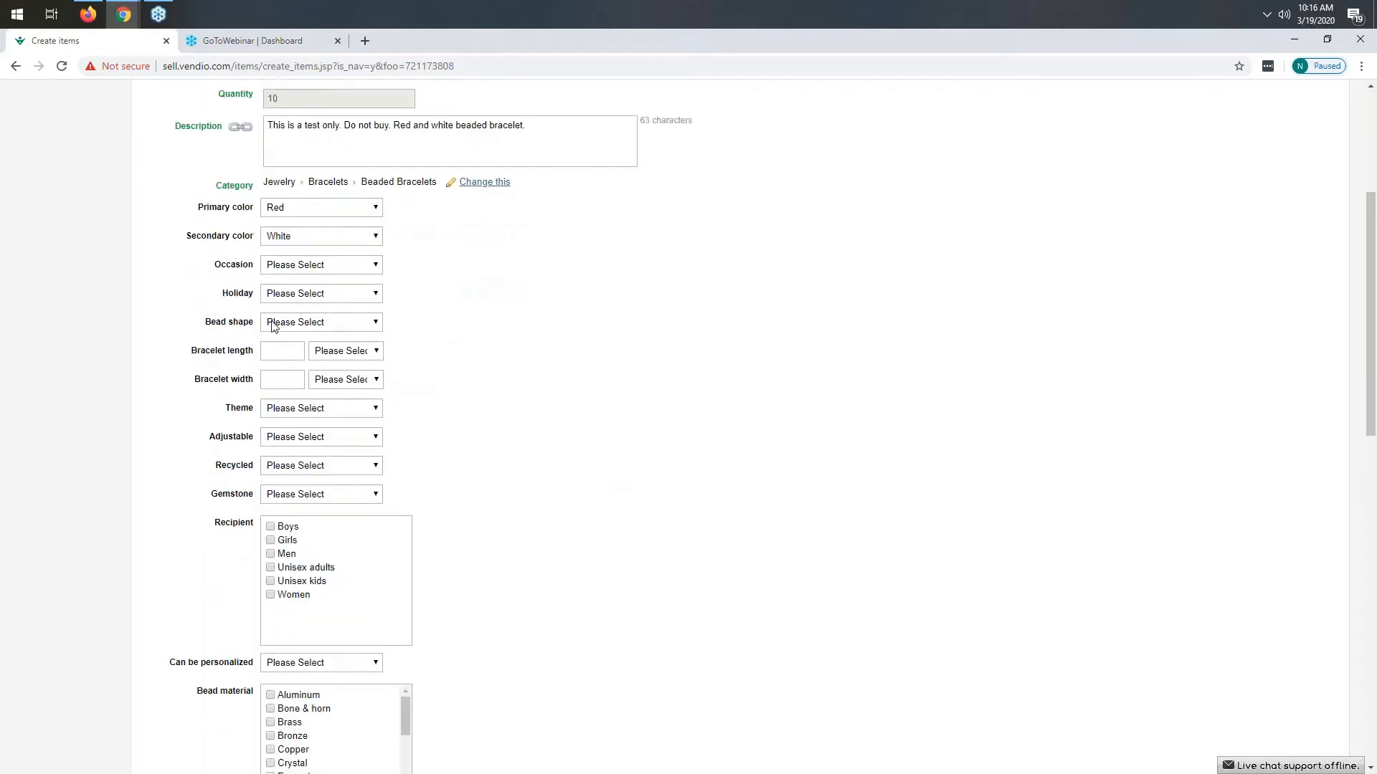
scroll(595, 421, down, 4)
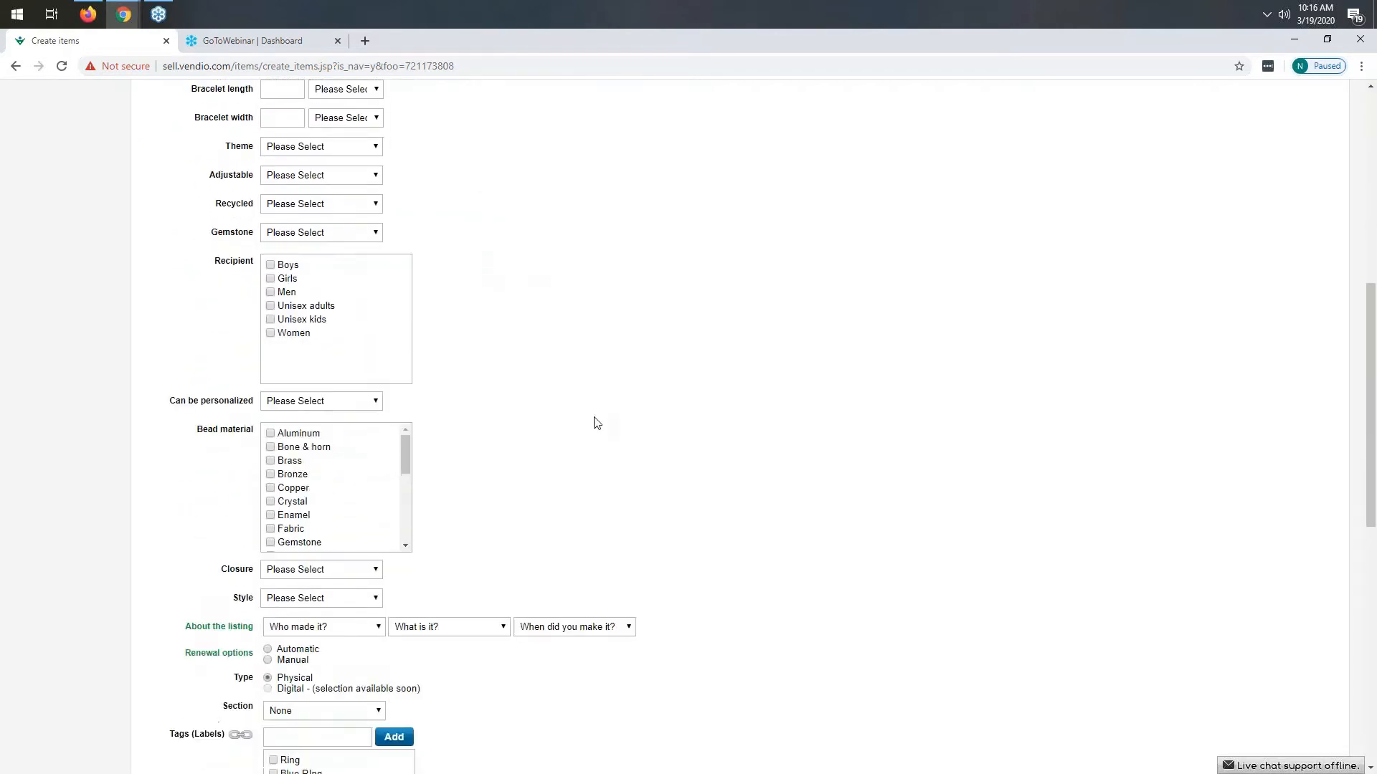
scroll(557, 372, down, 2)
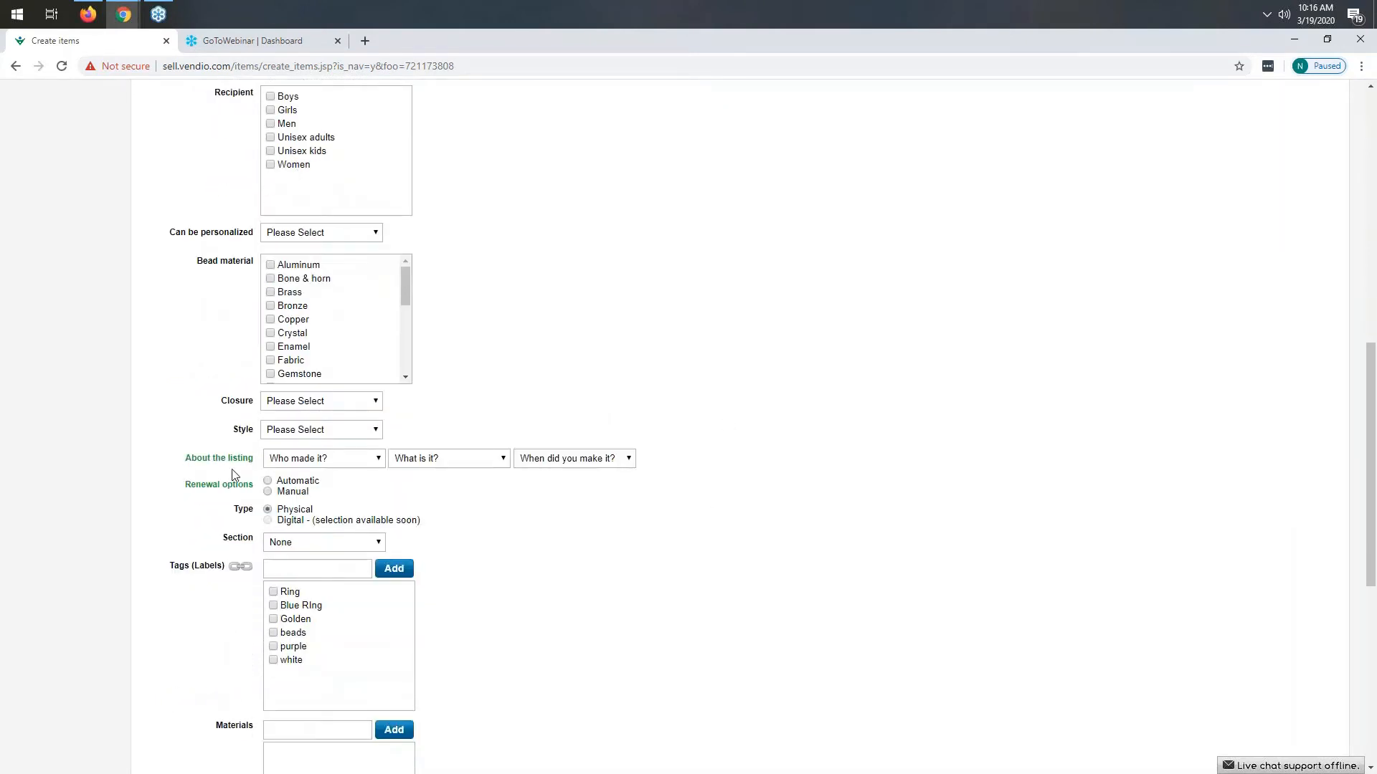
click(356, 467)
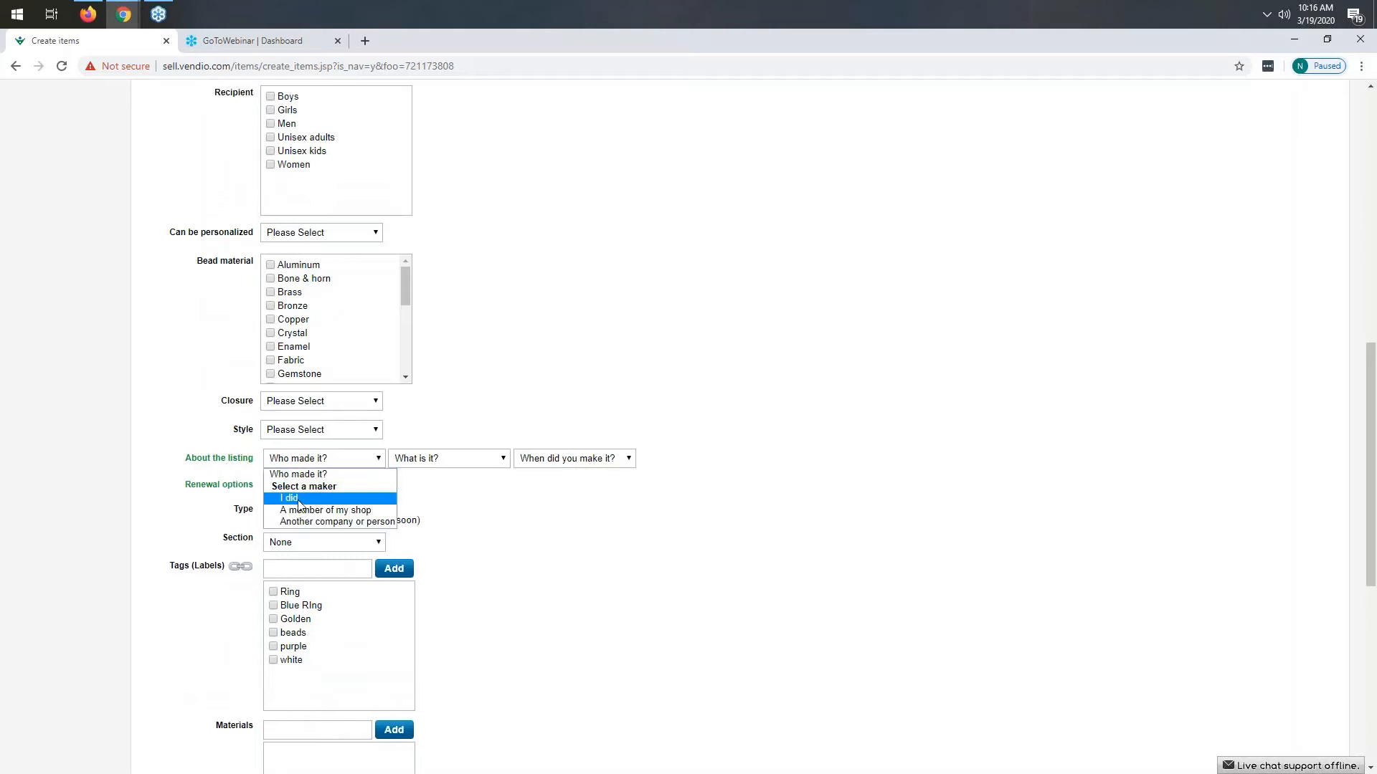
click(319, 496)
click(445, 459)
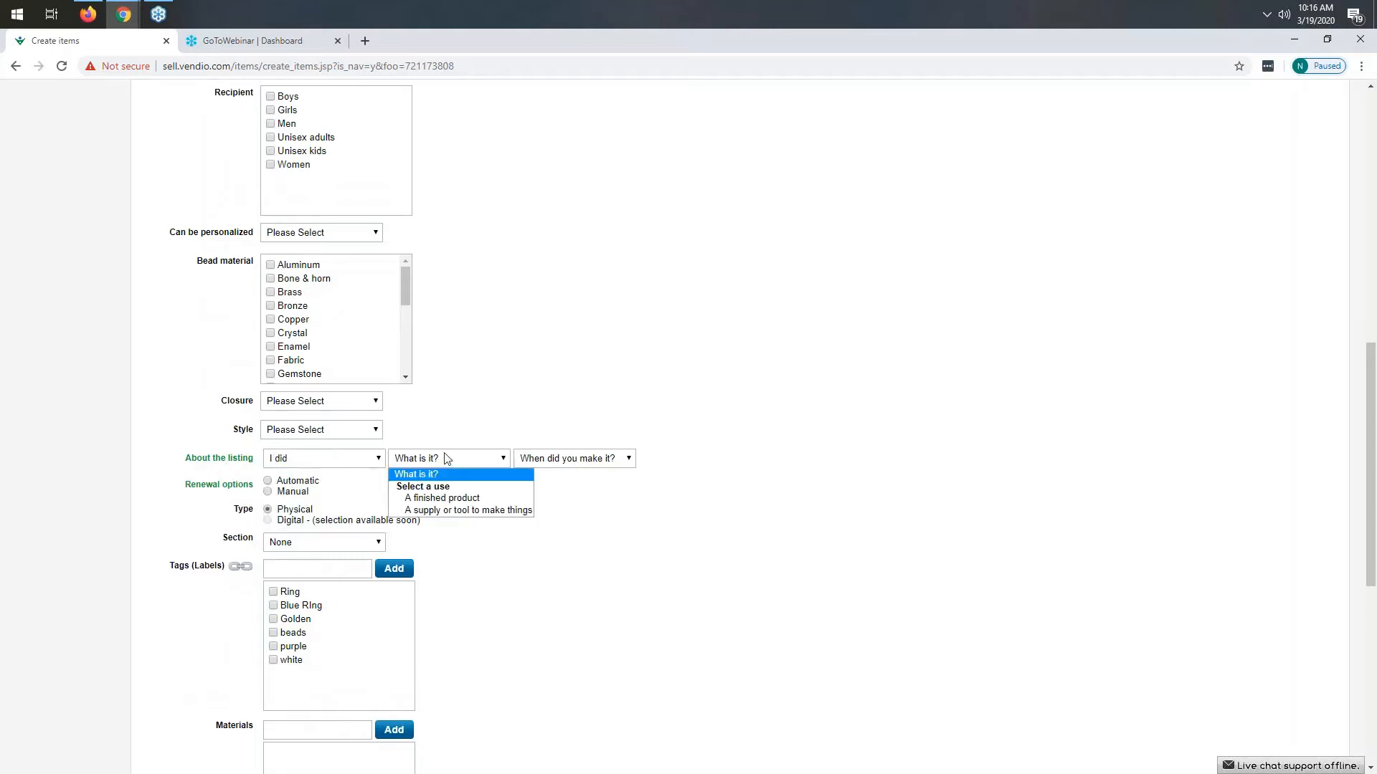
click(445, 500)
click(564, 461)
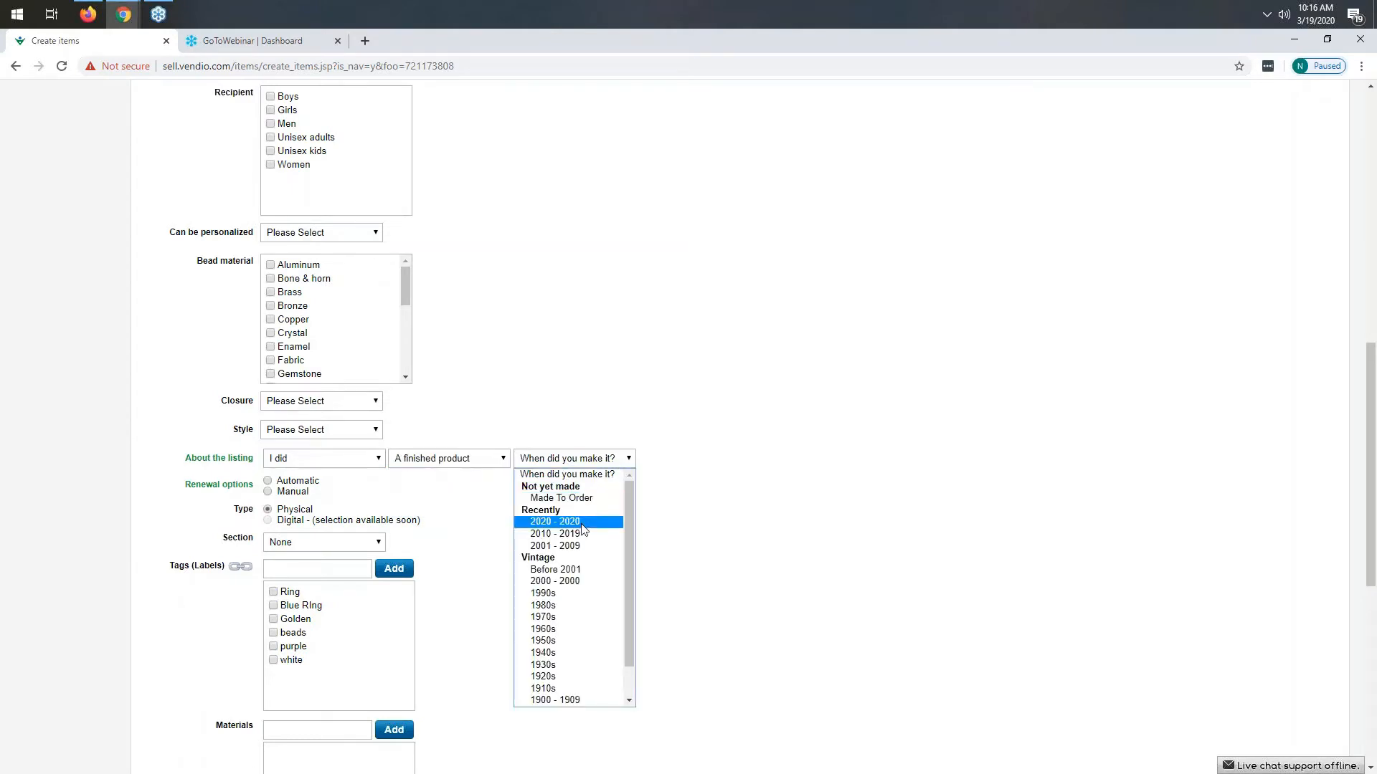
click(581, 523)
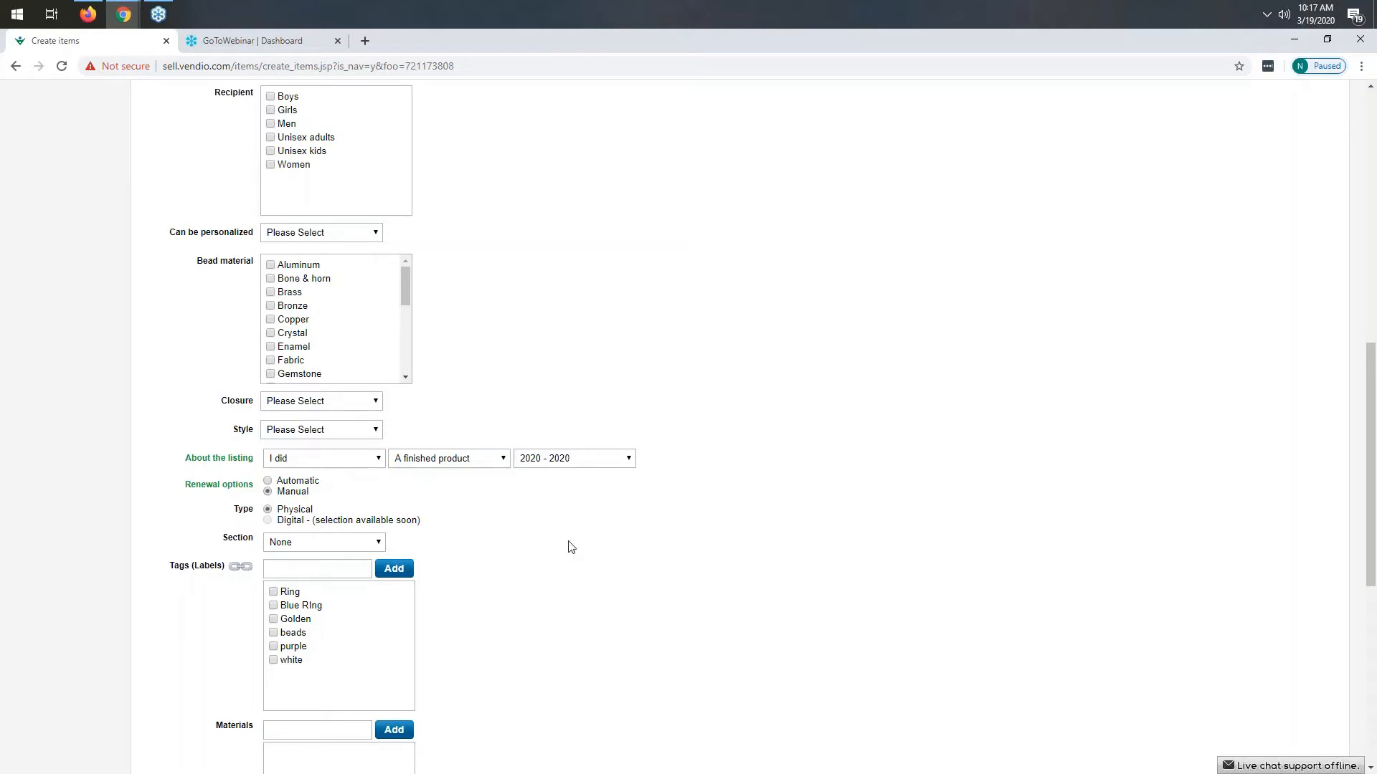
- Choose the existing fixed shipping profile as the Etsy shipping option
scroll(388, 277, down, 2)
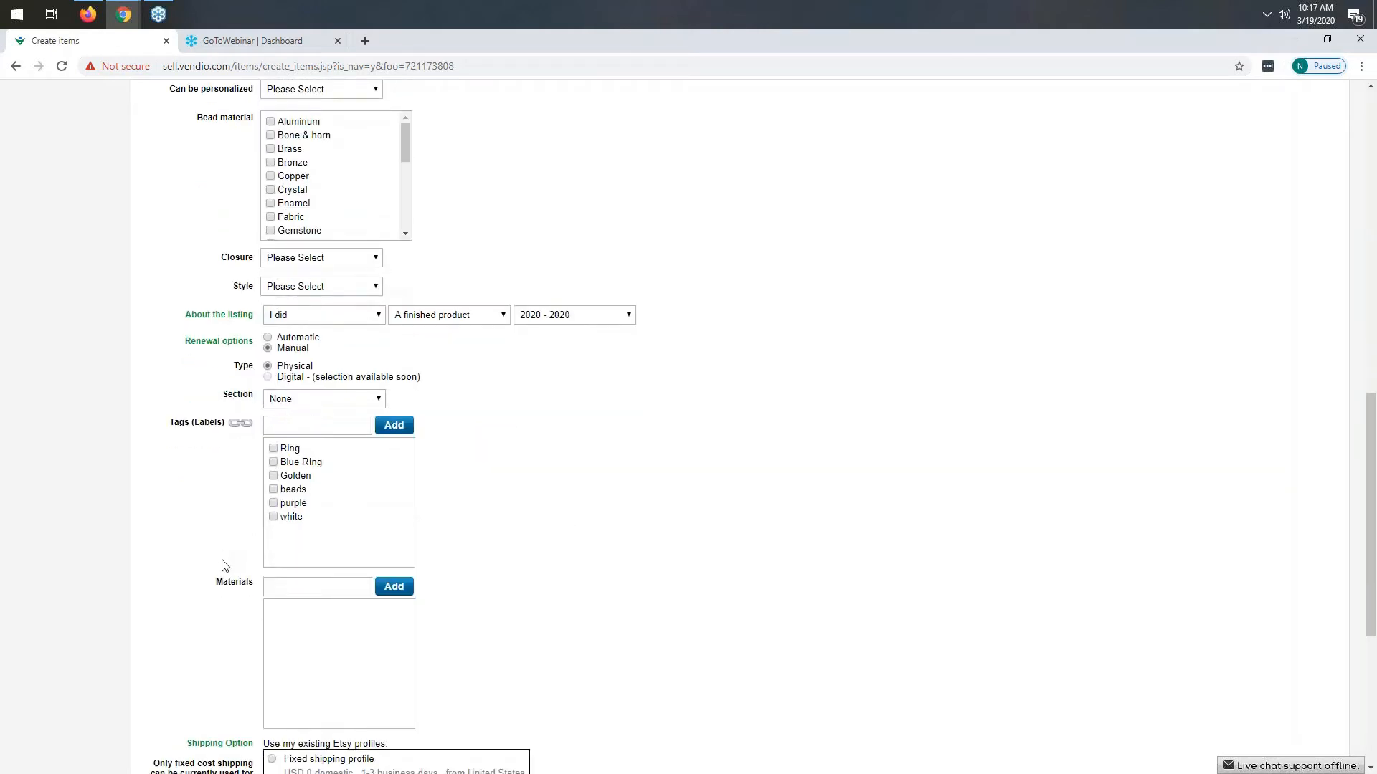
scroll(209, 467, down, 3)
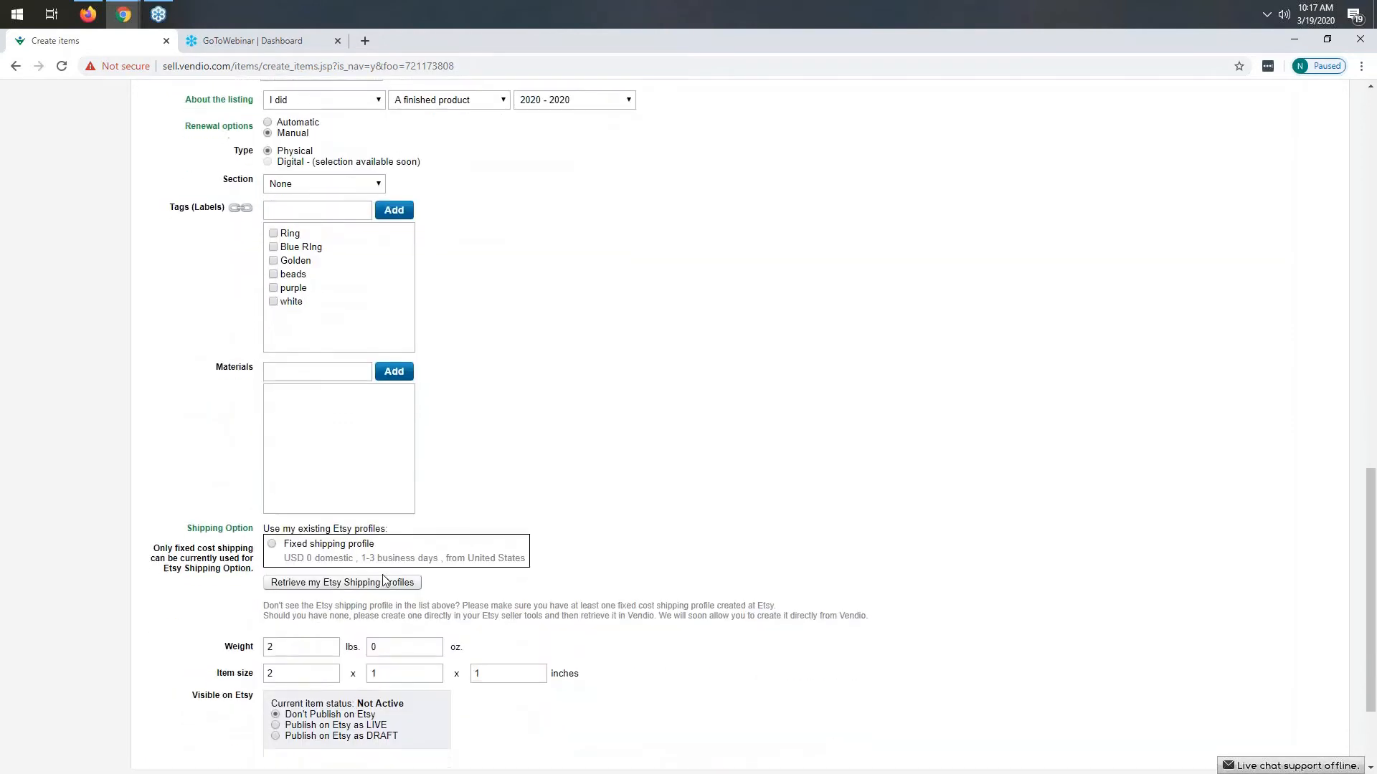
scroll(461, 535, down, 2)
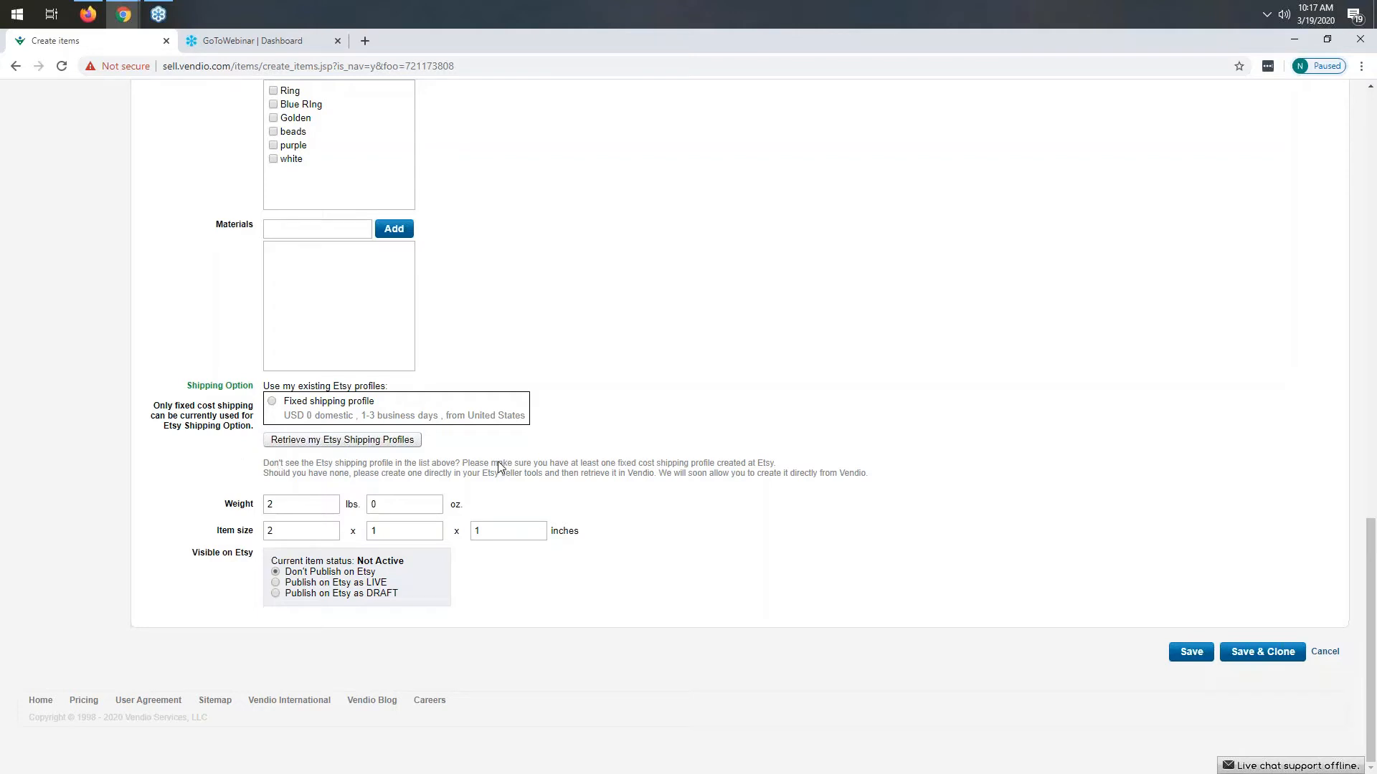
click(273, 403)
- Set the item to publish on Etsy as LIVE and save the new item
mouse_move(378, 574)
mouse_down()
mouse_move(286, 575)
mouse_move(386, 583)
mouse_up()
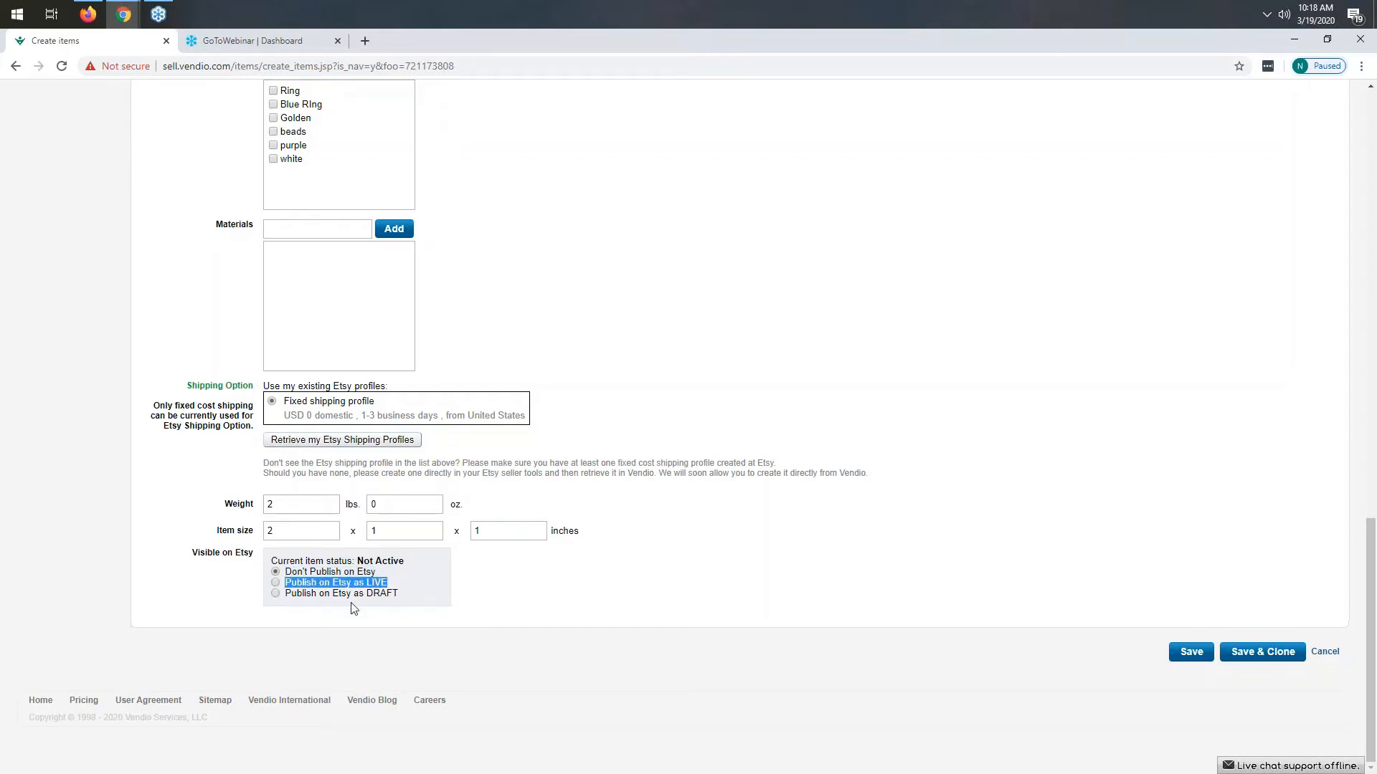
drag(287, 595, 406, 602)
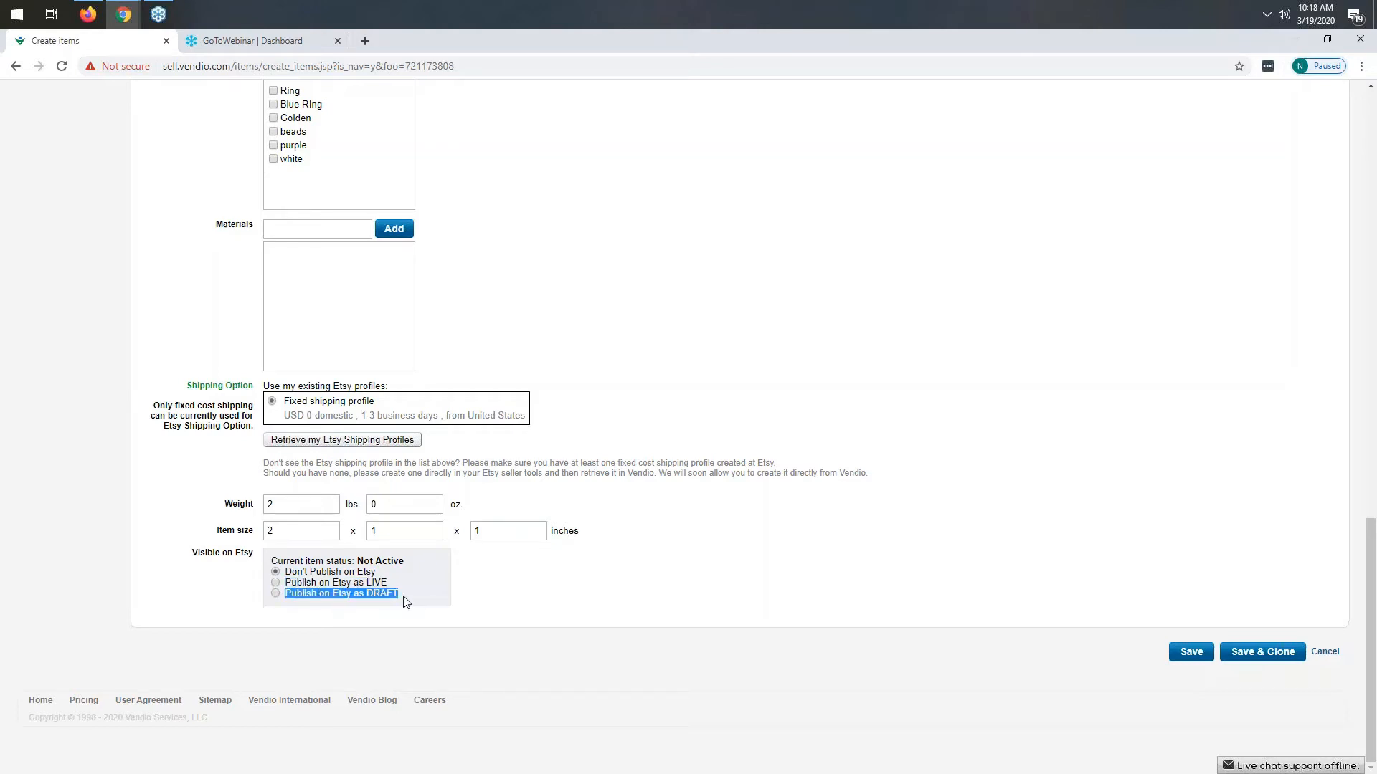
click(566, 604)
click(276, 583)
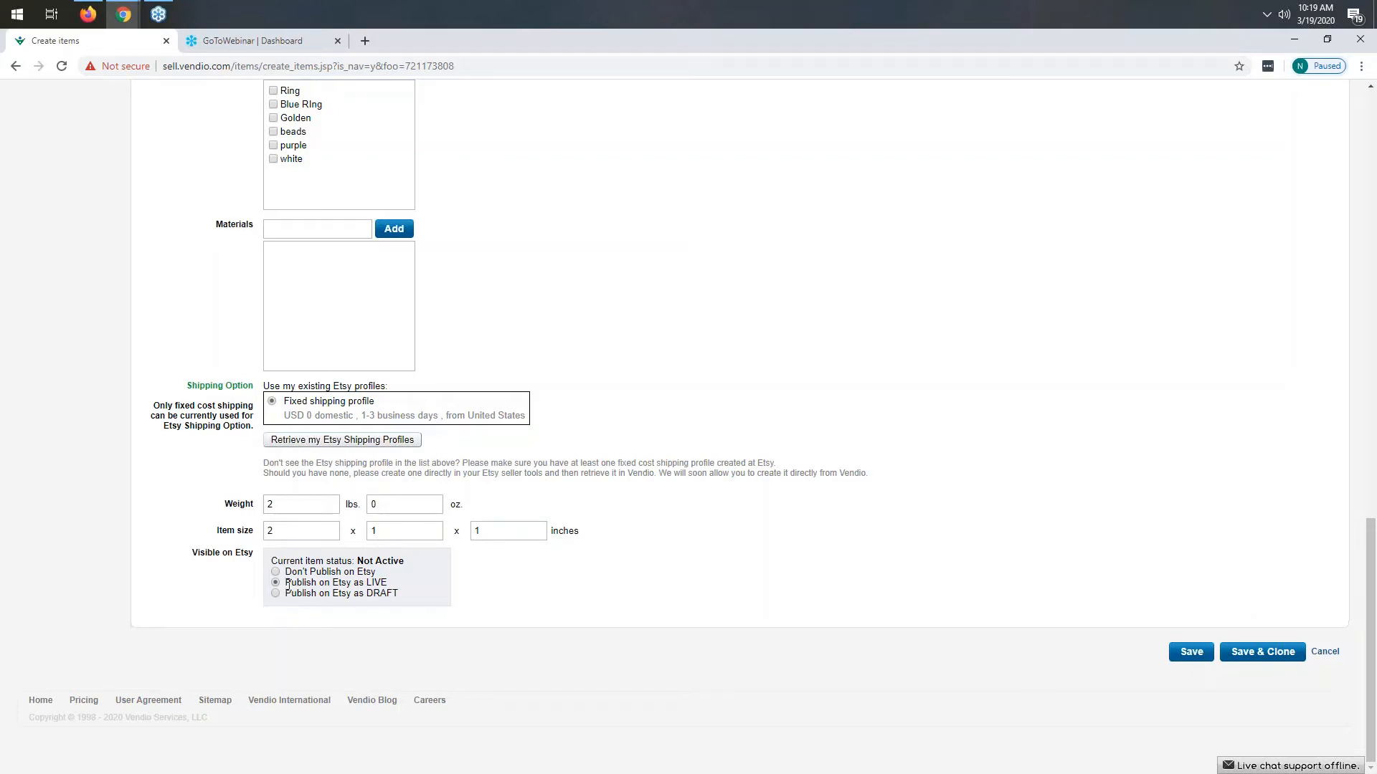
drag(286, 583, 392, 585)
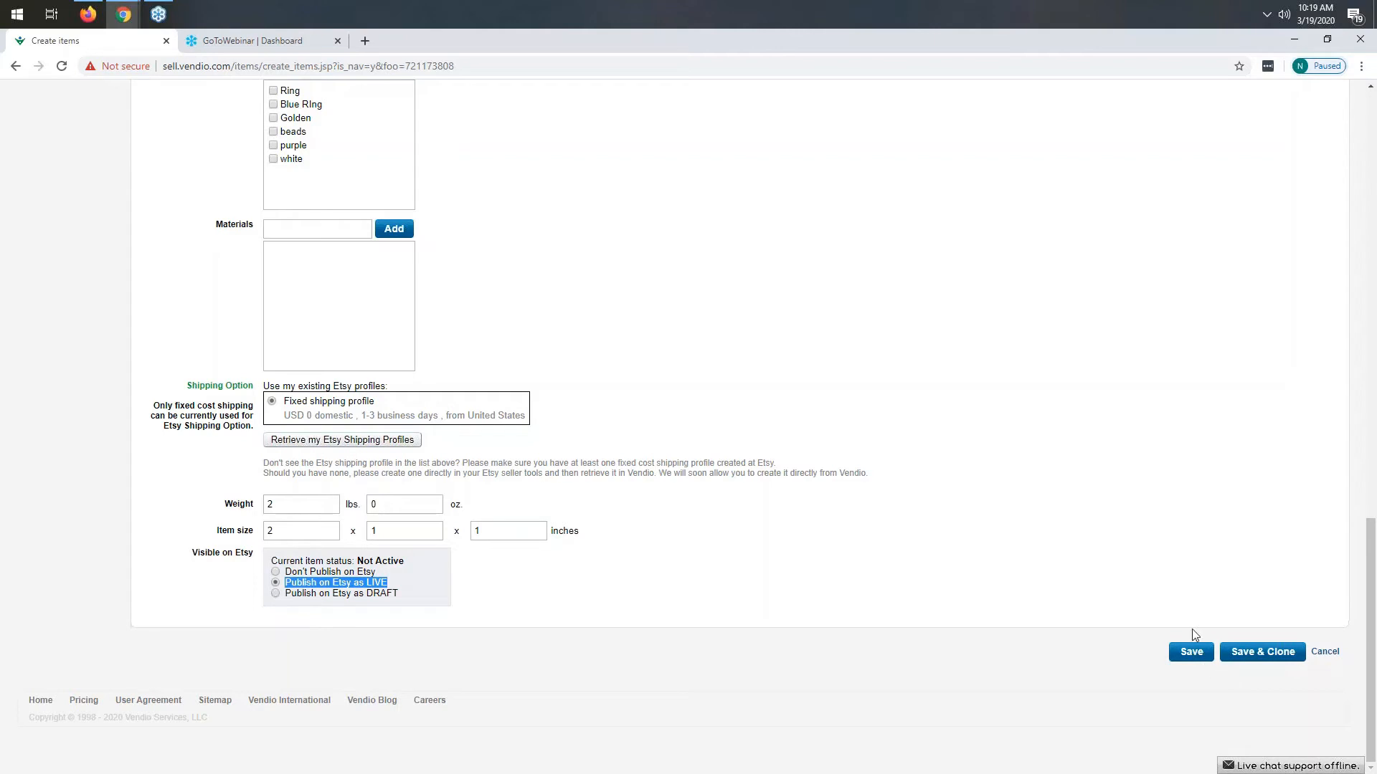
click(1189, 656)
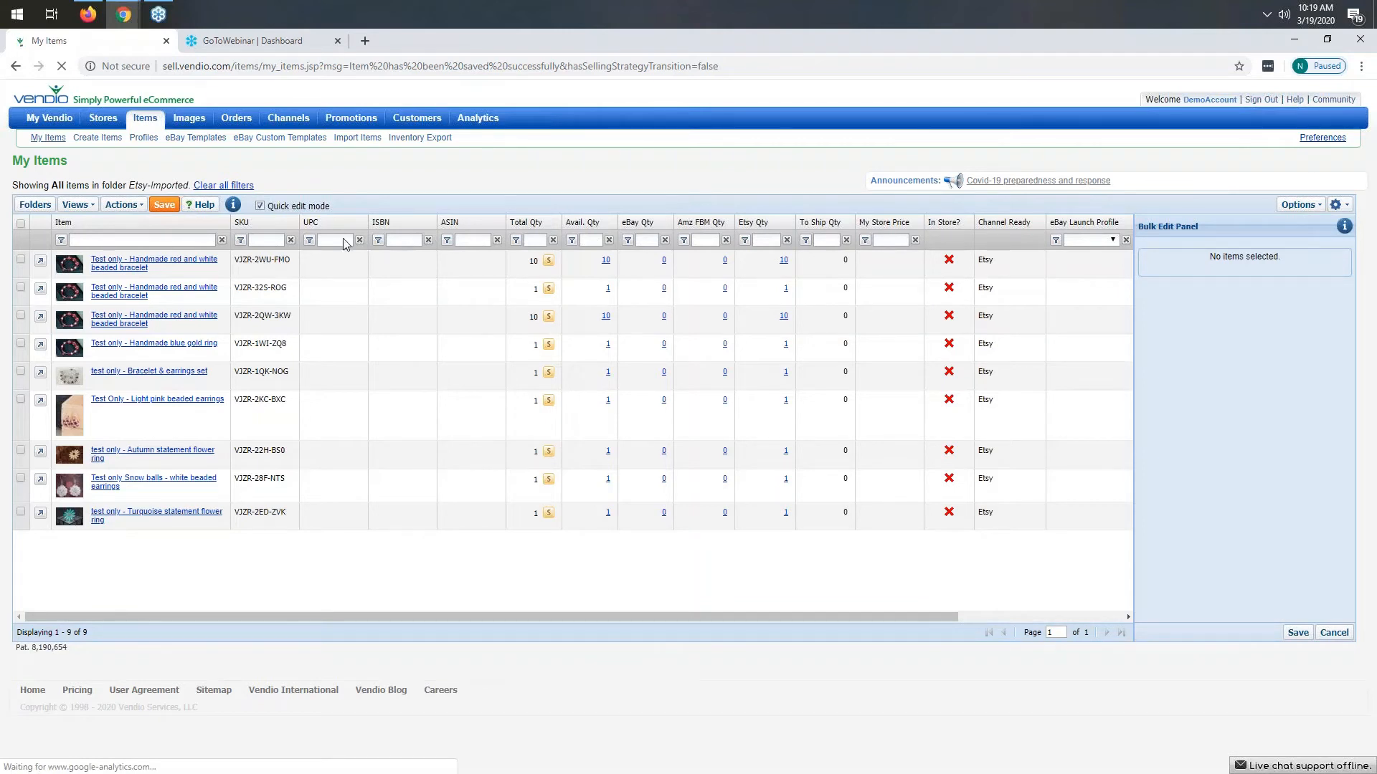
- Open My Listings and review the scheduled listings for the Etsy channel
mouse_move(296, 123)
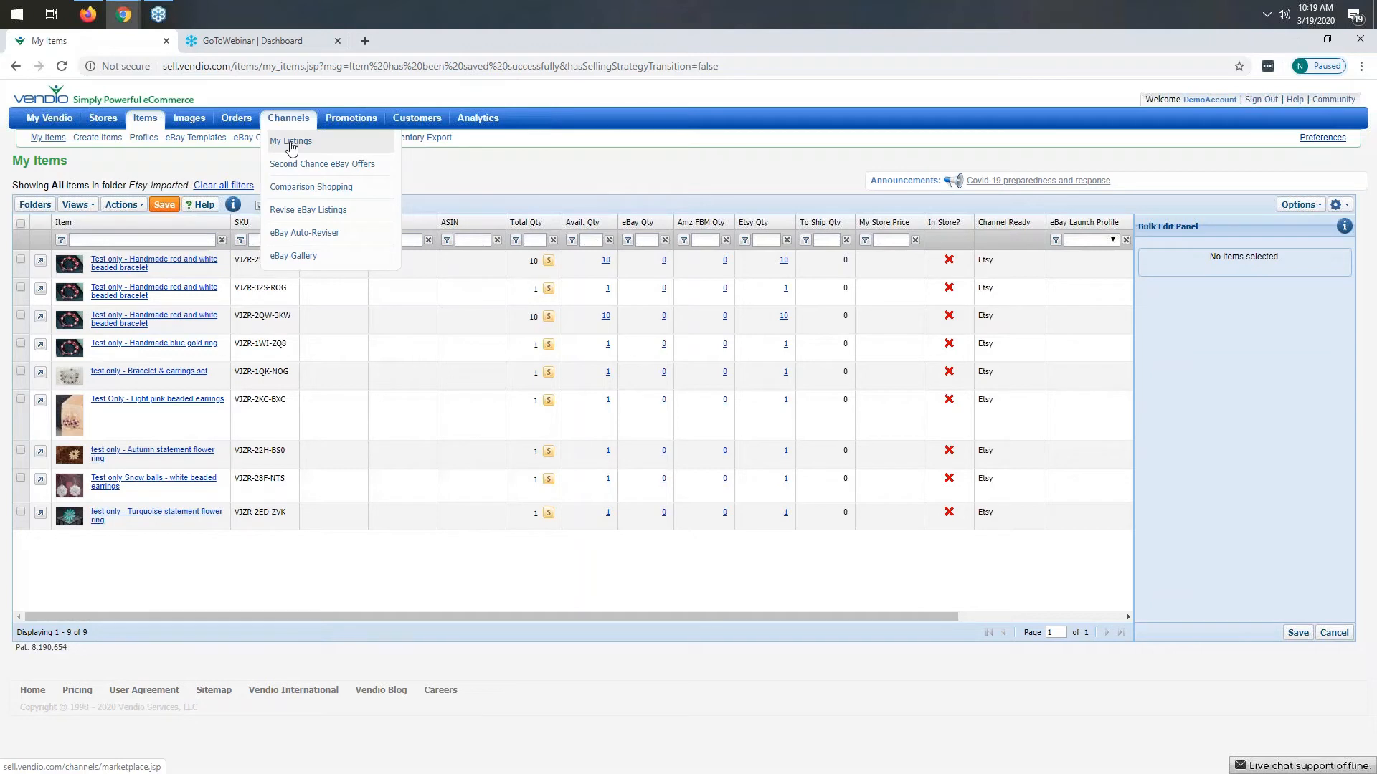
click(291, 142)
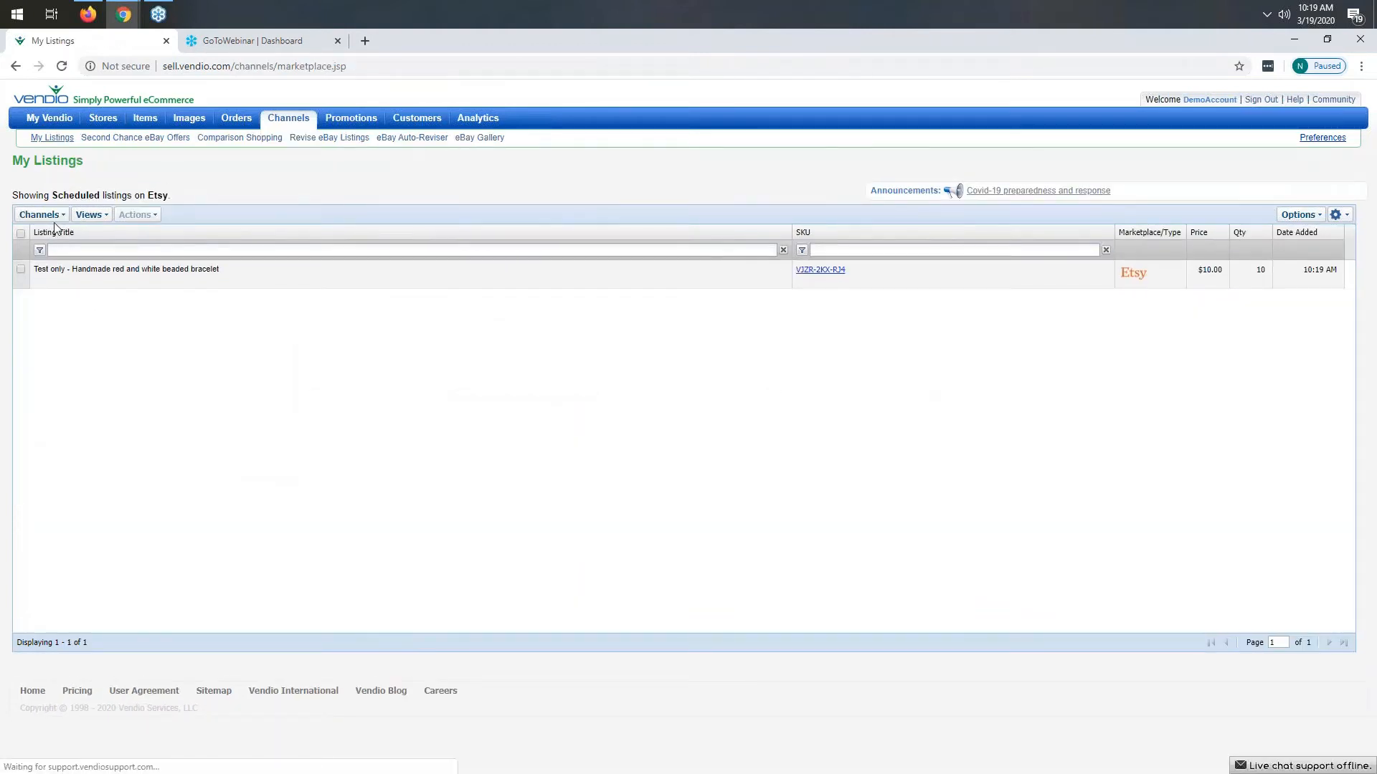
click(41, 215)
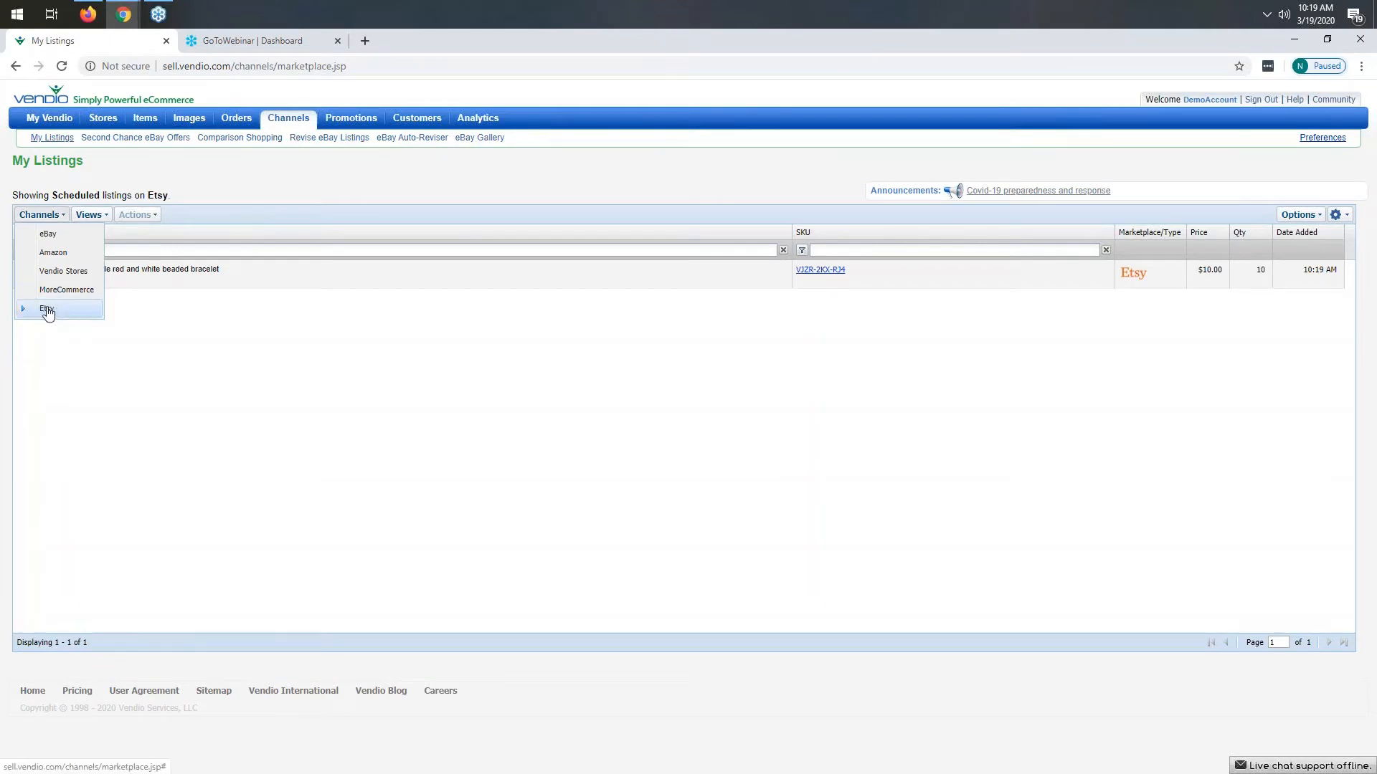
click(116, 166)
click(91, 217)
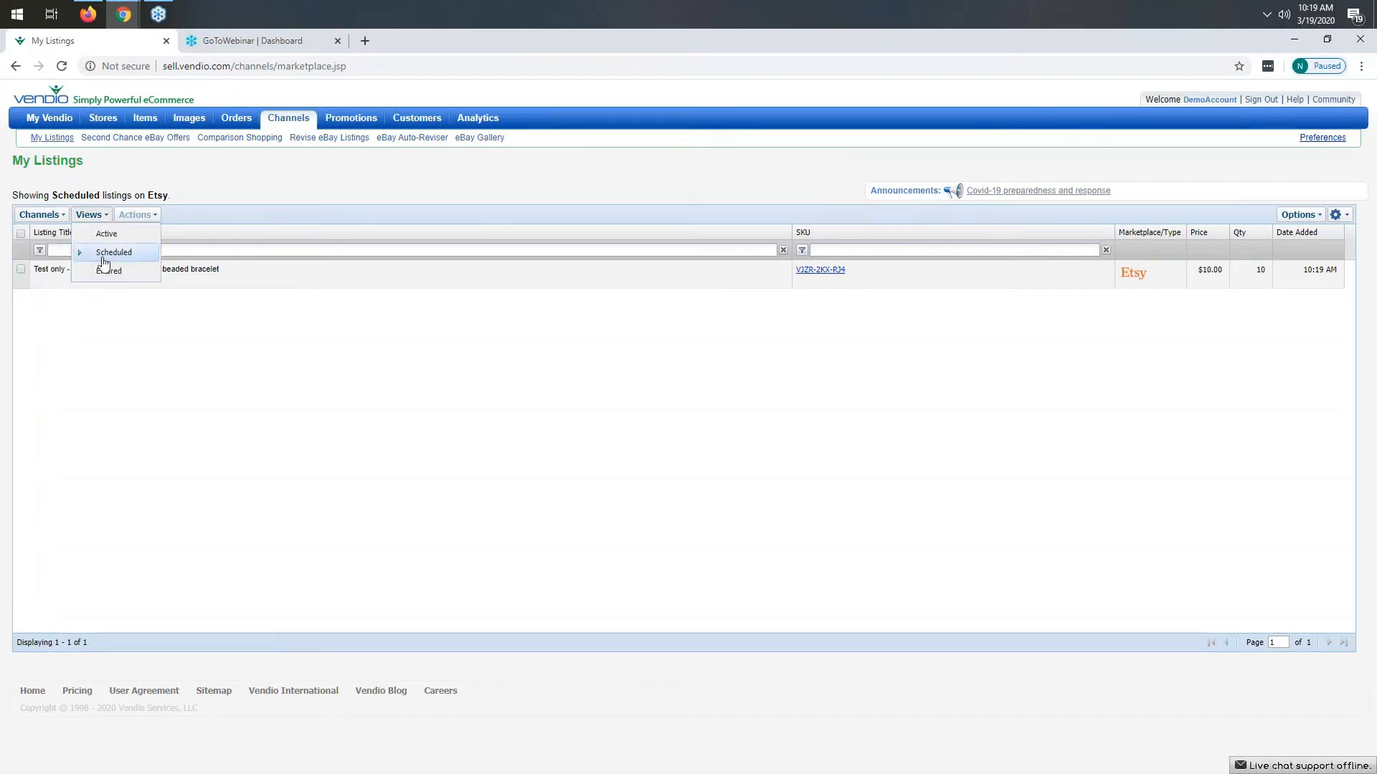
click(121, 258)
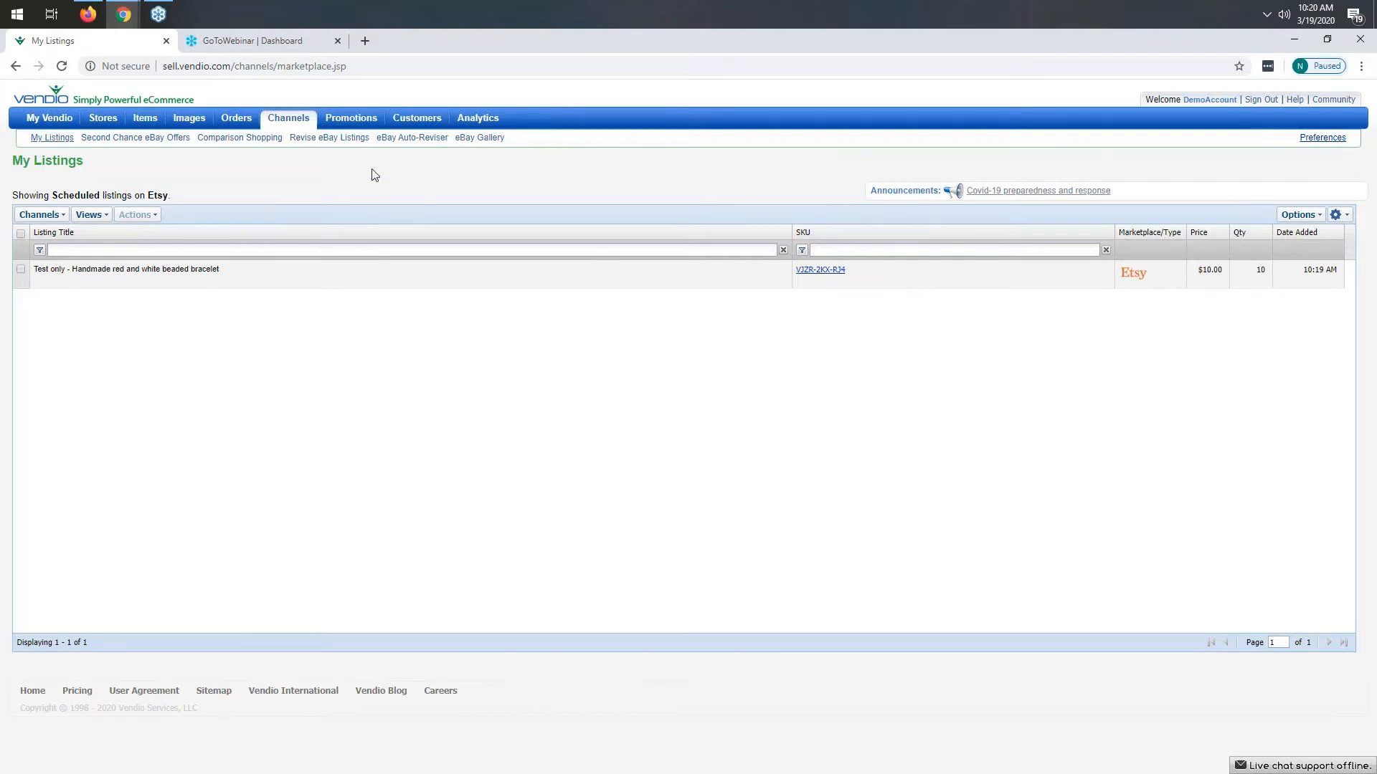
click(89, 215)
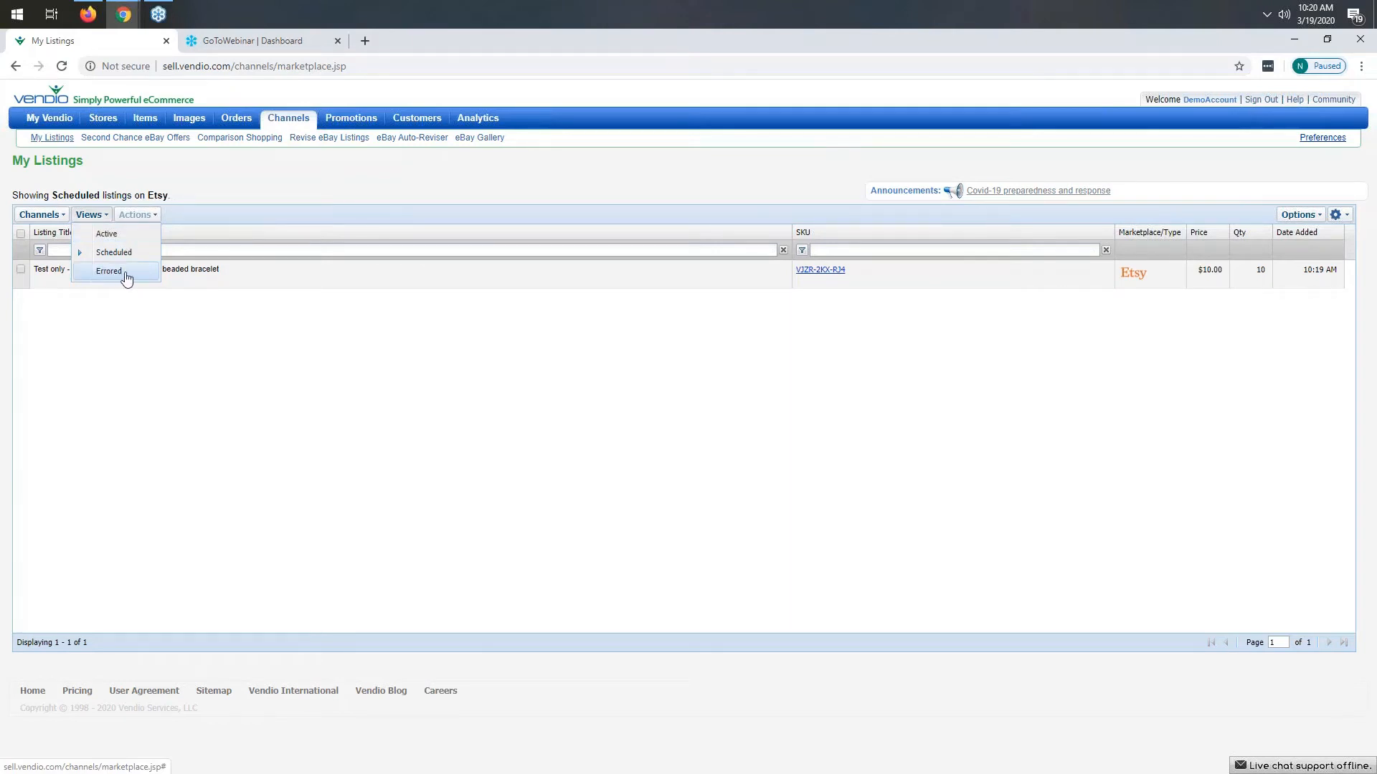
click(564, 180)
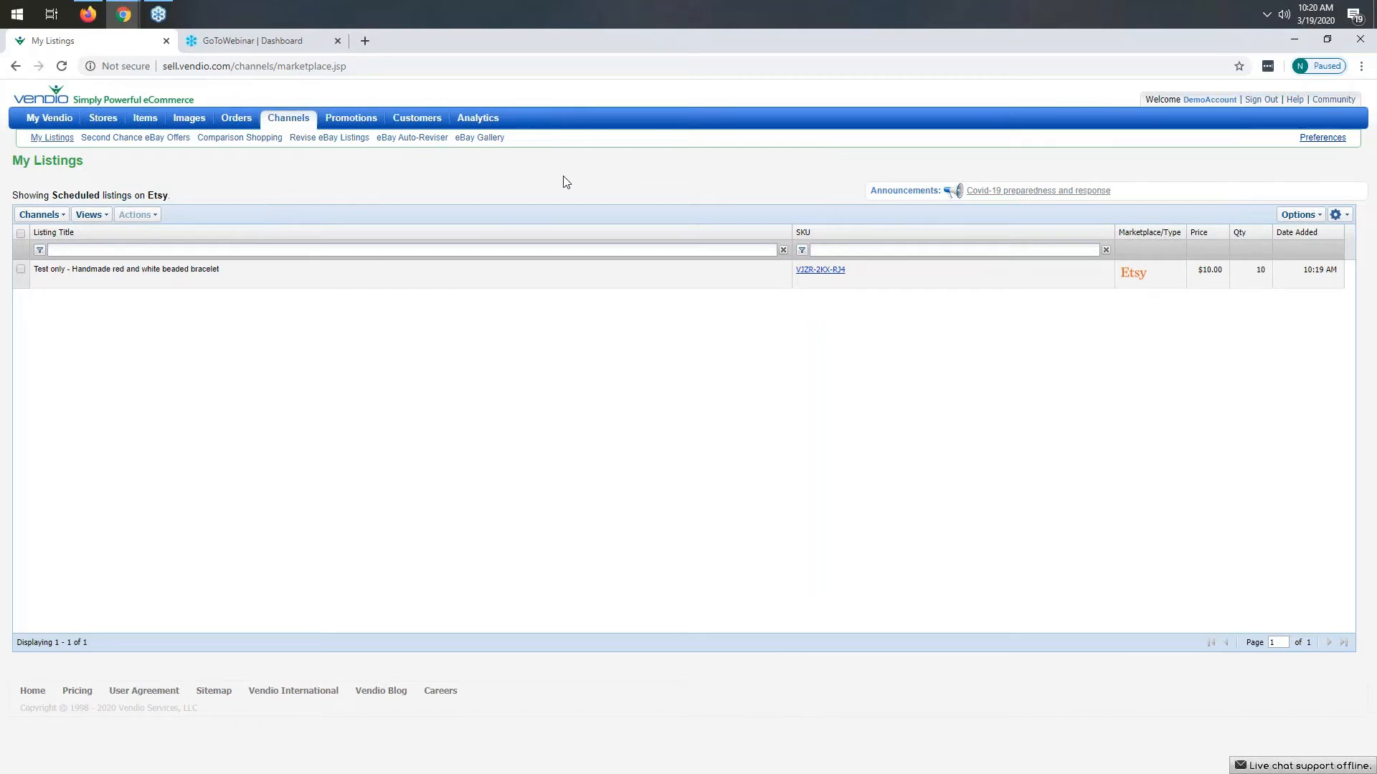
- Start creating a new item and mark it for selling on Etsy
mouse_move(145, 119)
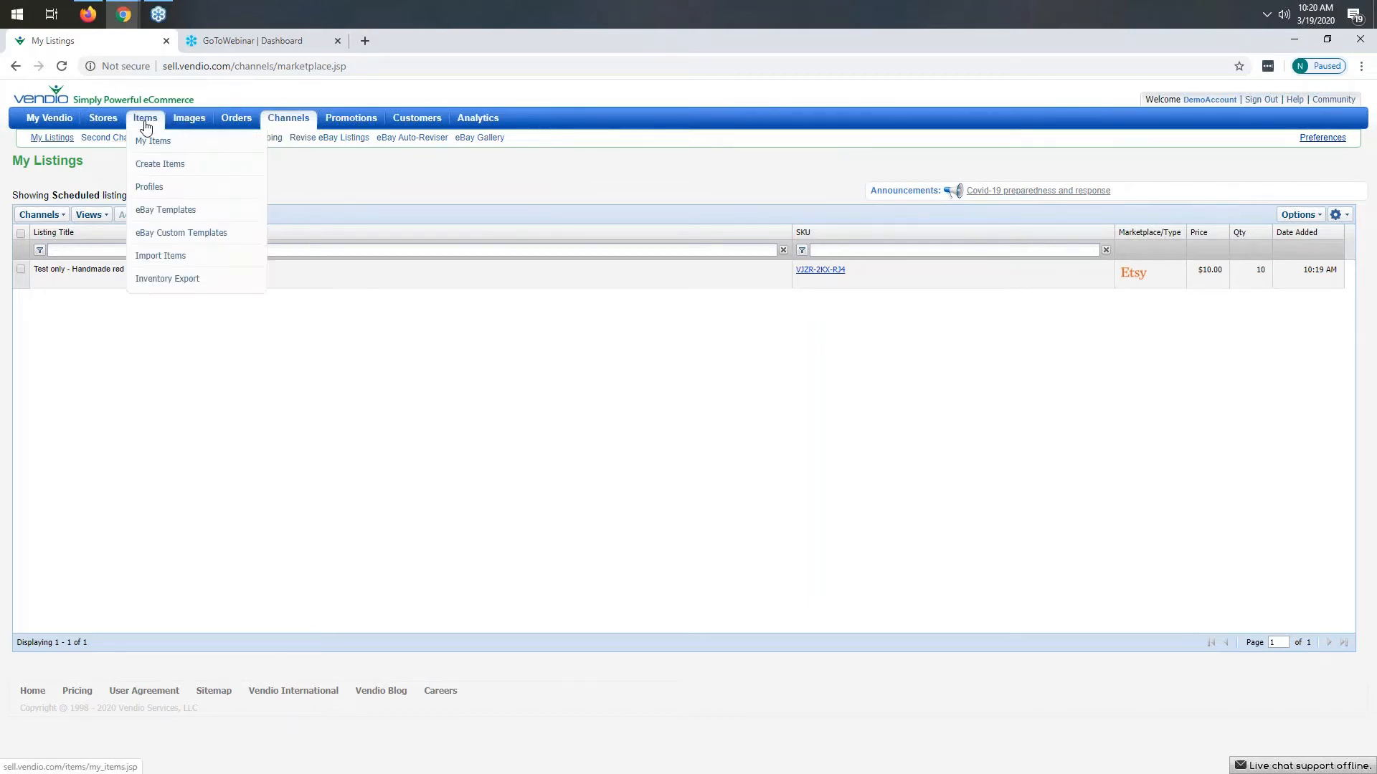
click(159, 170)
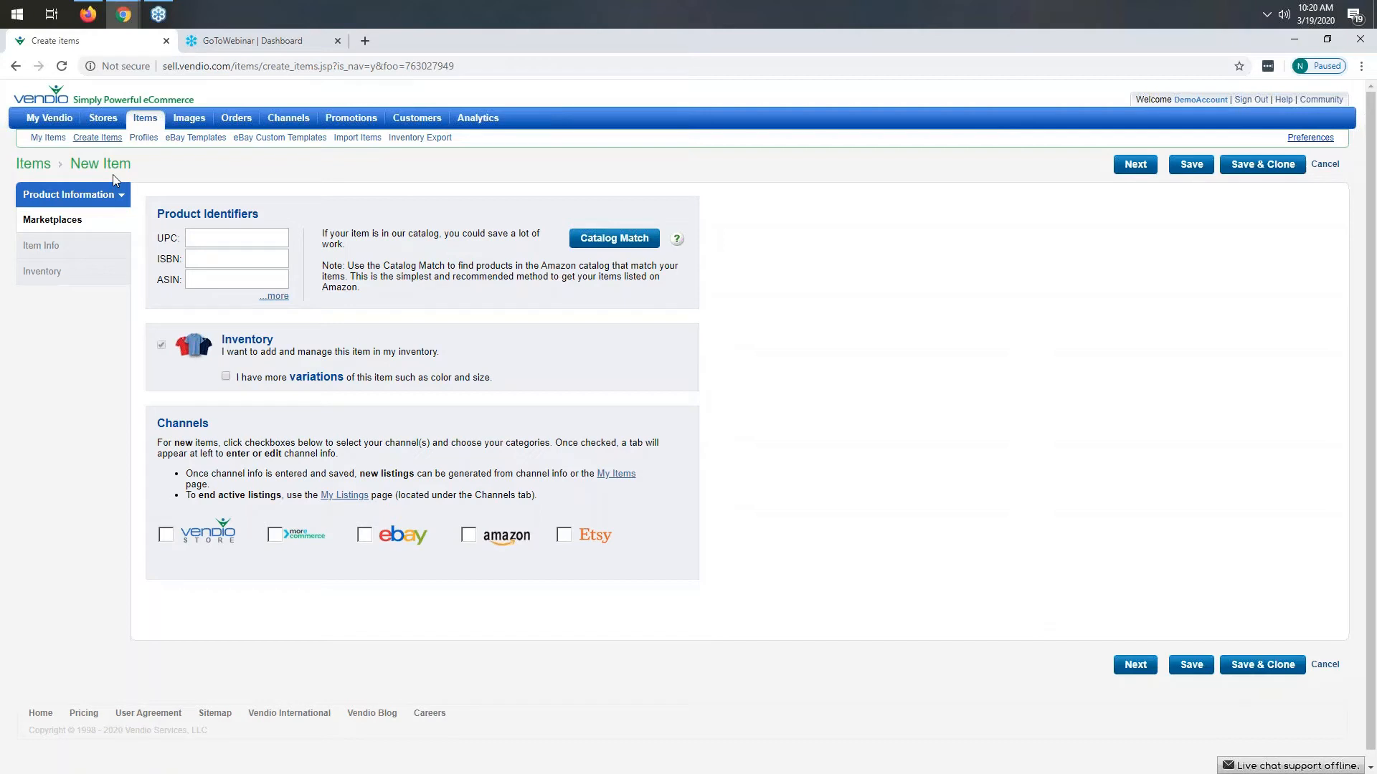
click(565, 539)
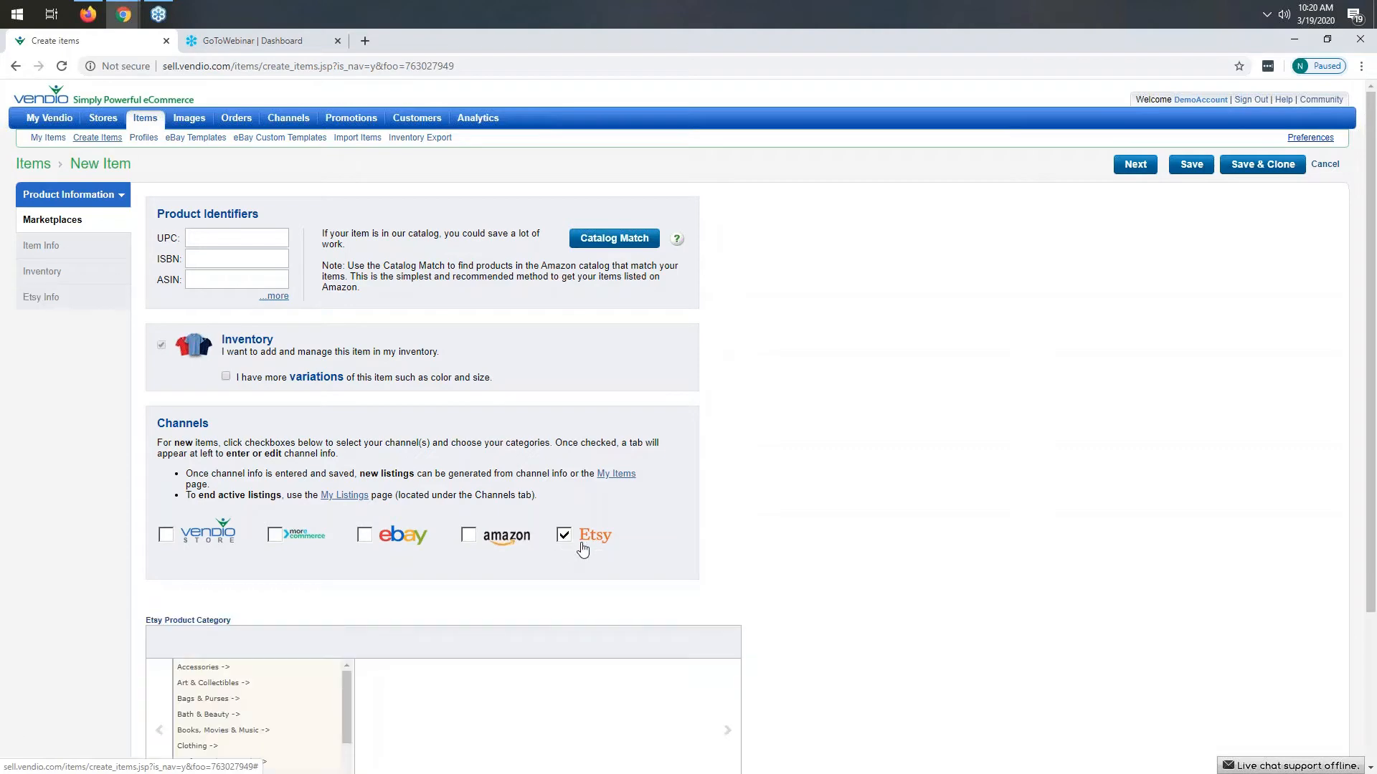
- Set the Etsy product category to Jewelry > Bracelets > Beaded Bracelets
scroll(259, 717, down, 4)
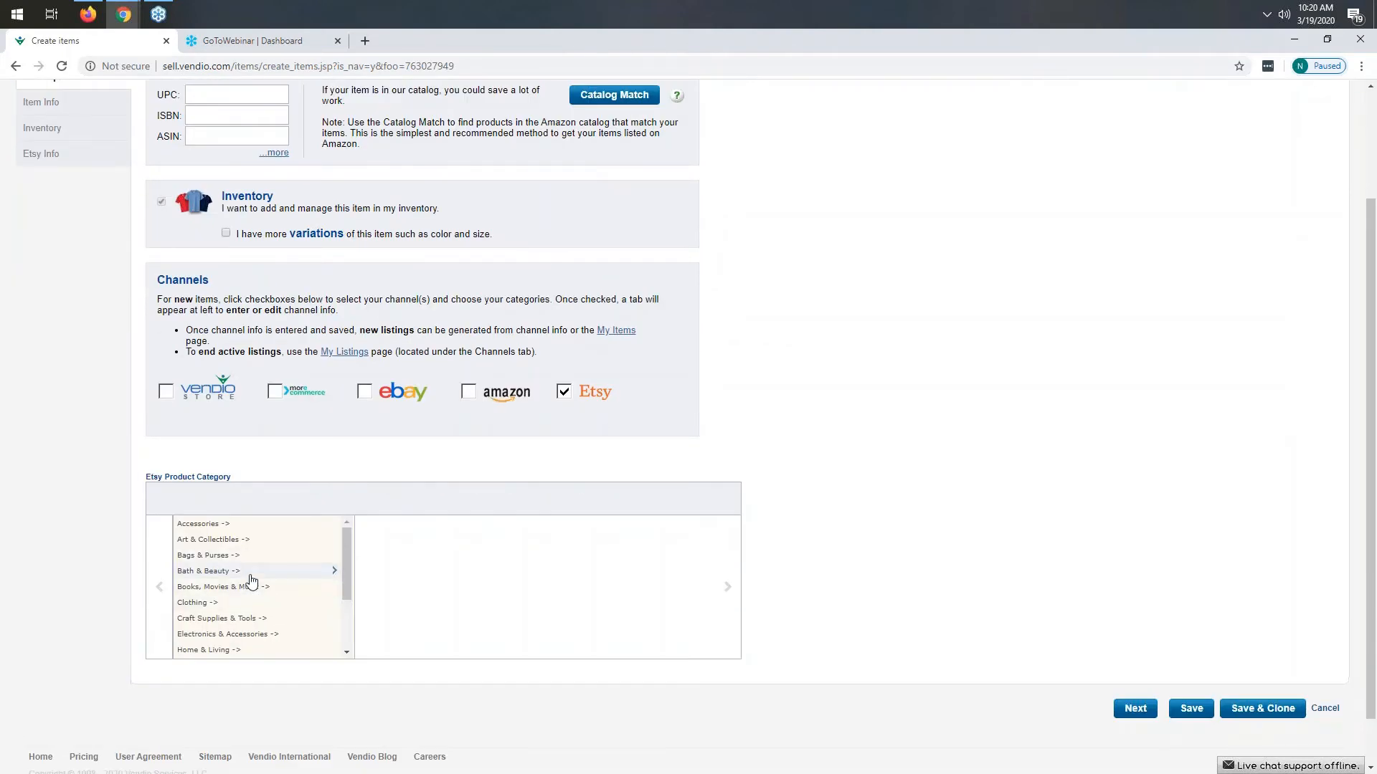
click(196, 574)
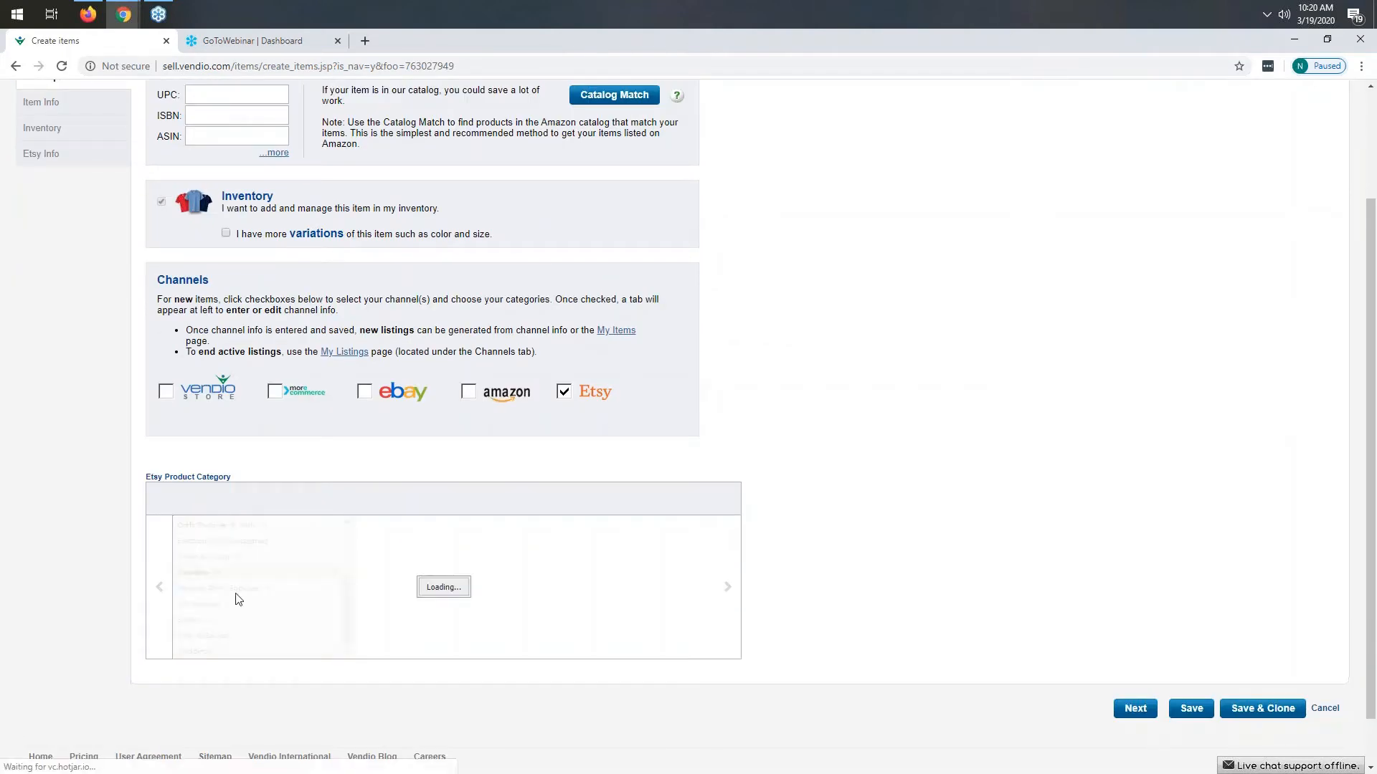
click(376, 540)
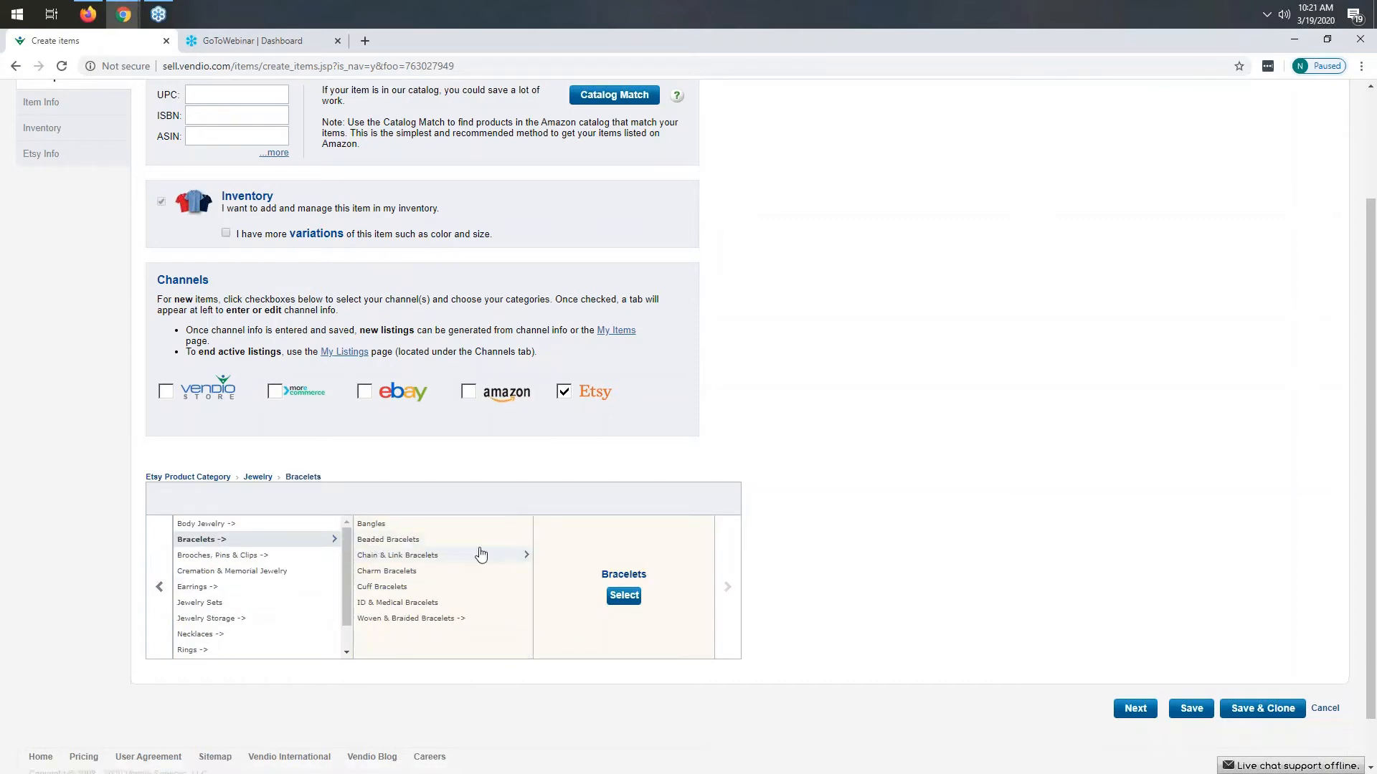
click(416, 543)
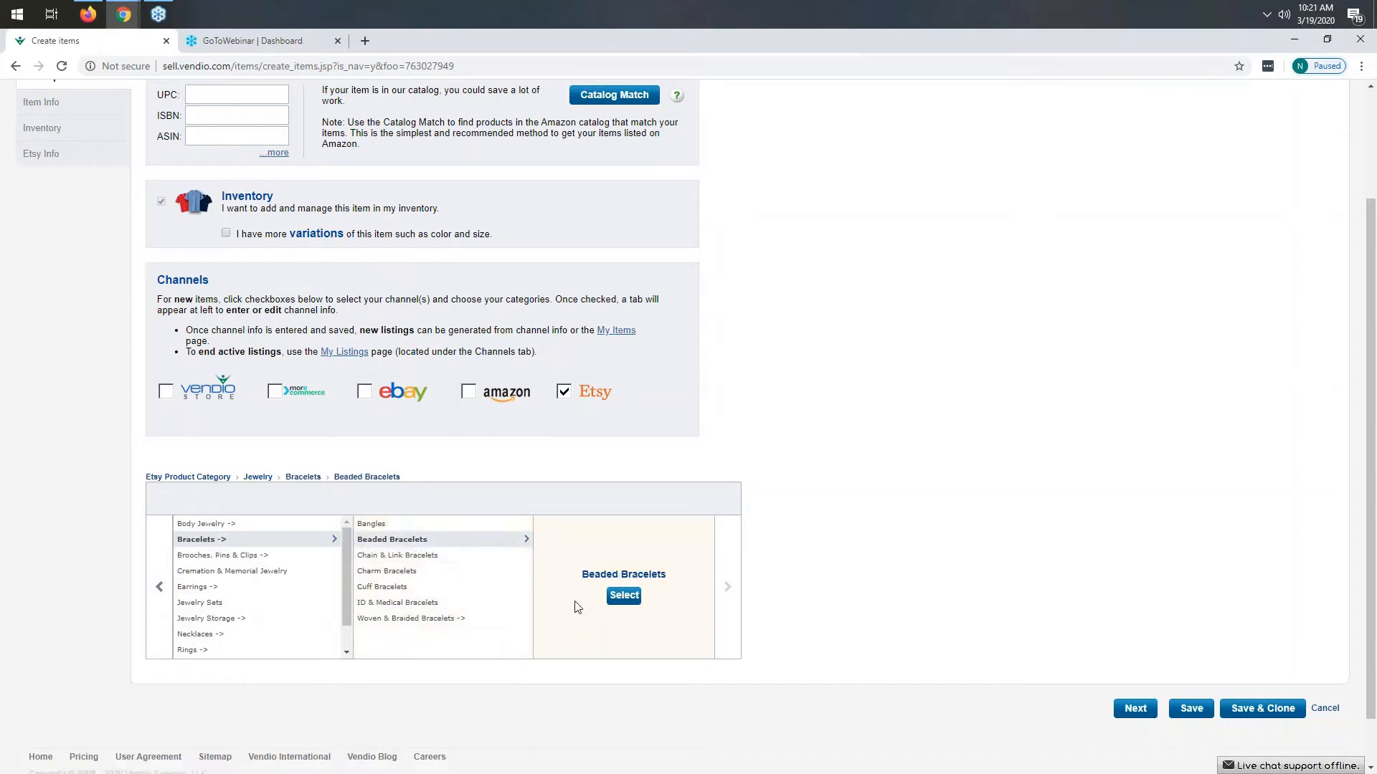
click(624, 597)
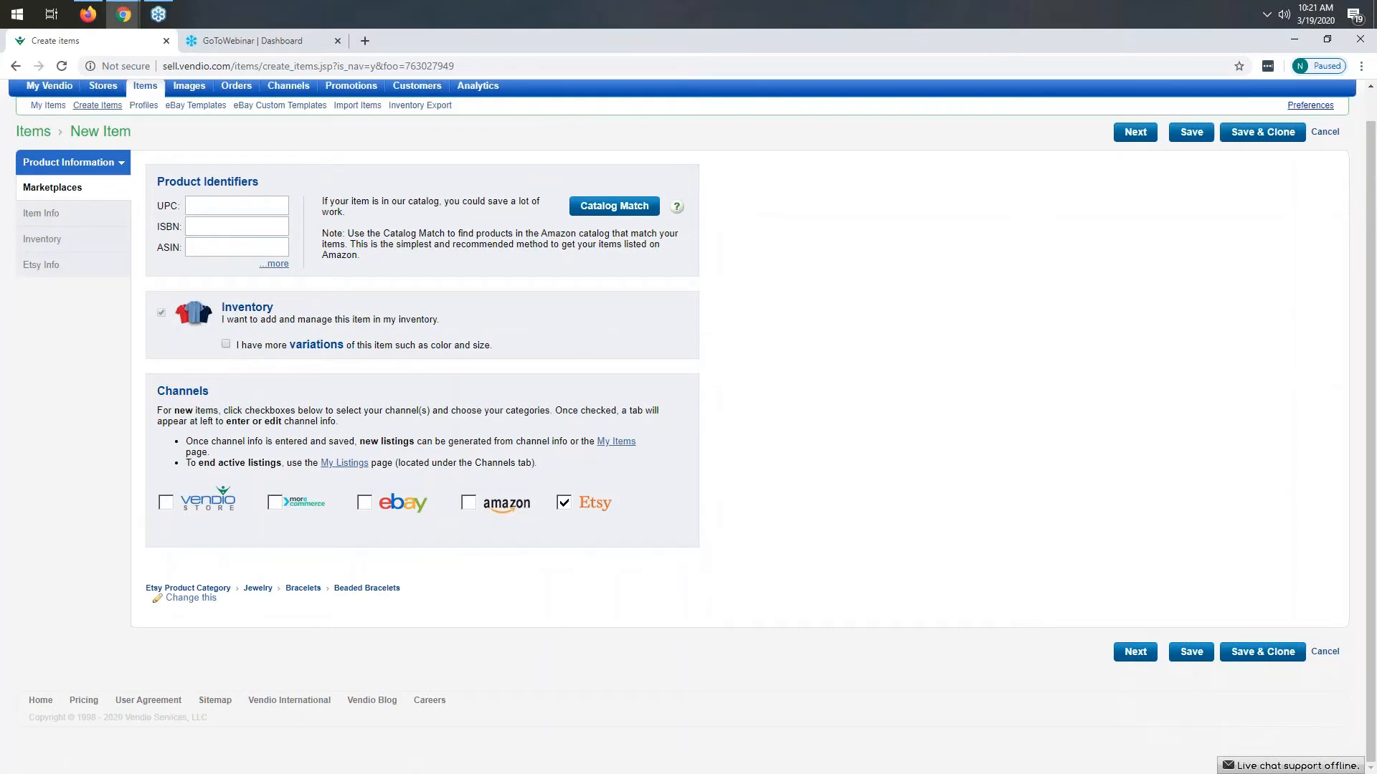
- Enable variations such as color and size for the item and continue to the item info
drag(238, 348, 498, 357)
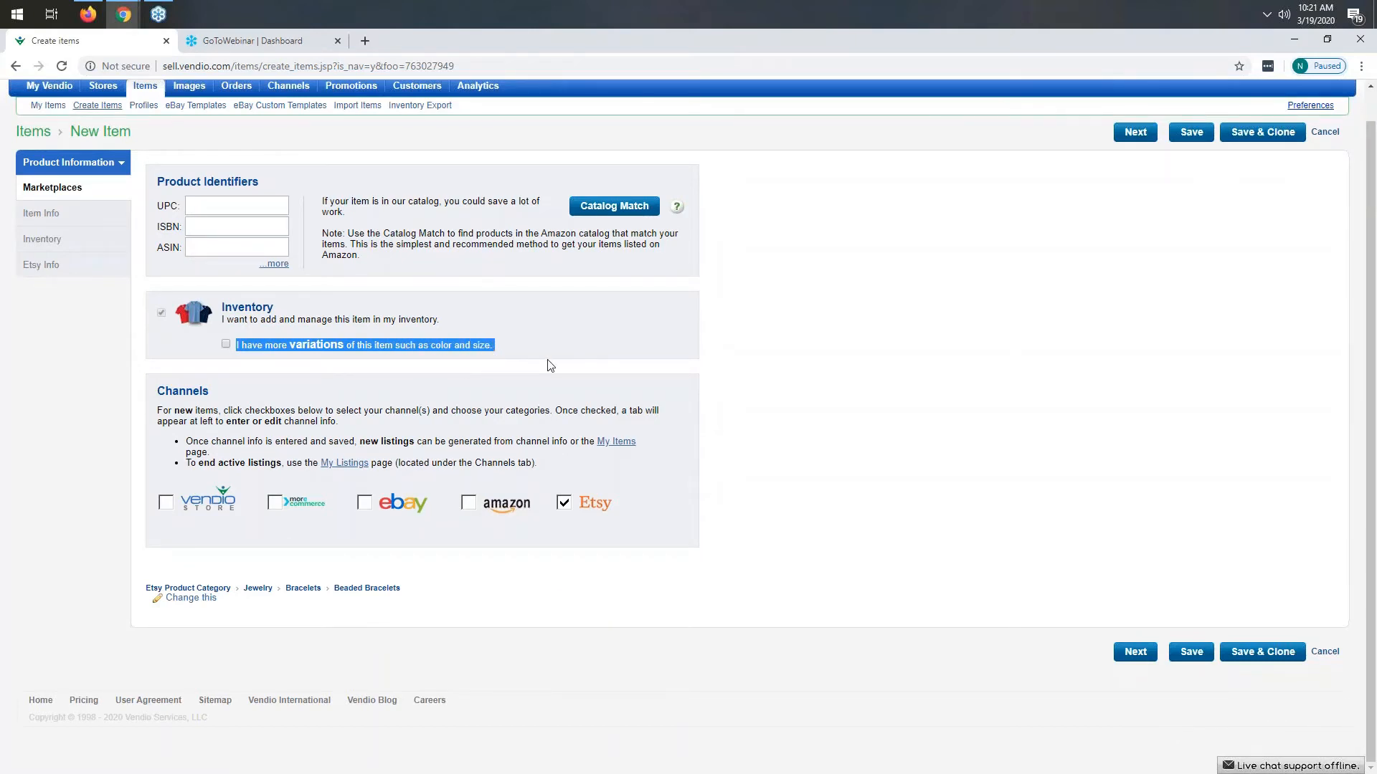
click(500, 362)
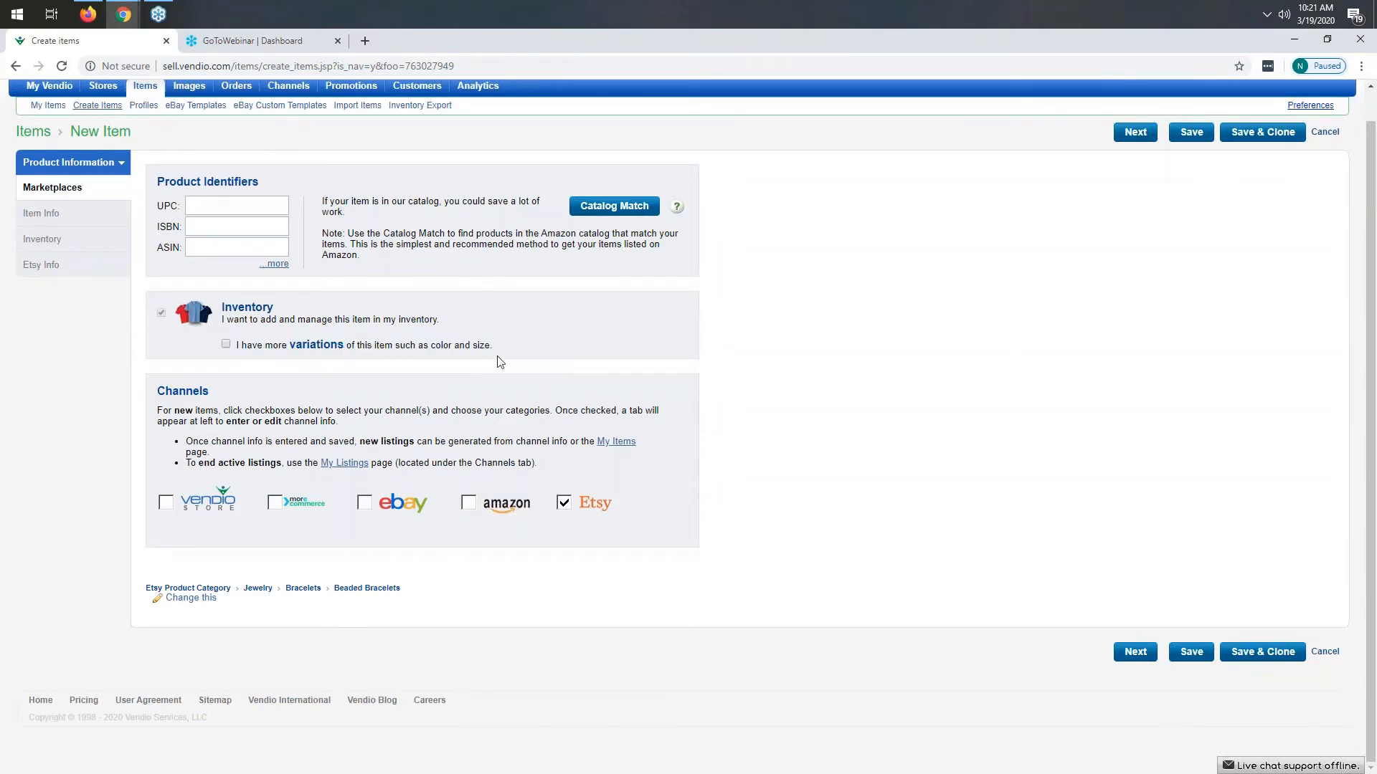
click(226, 346)
click(1131, 654)
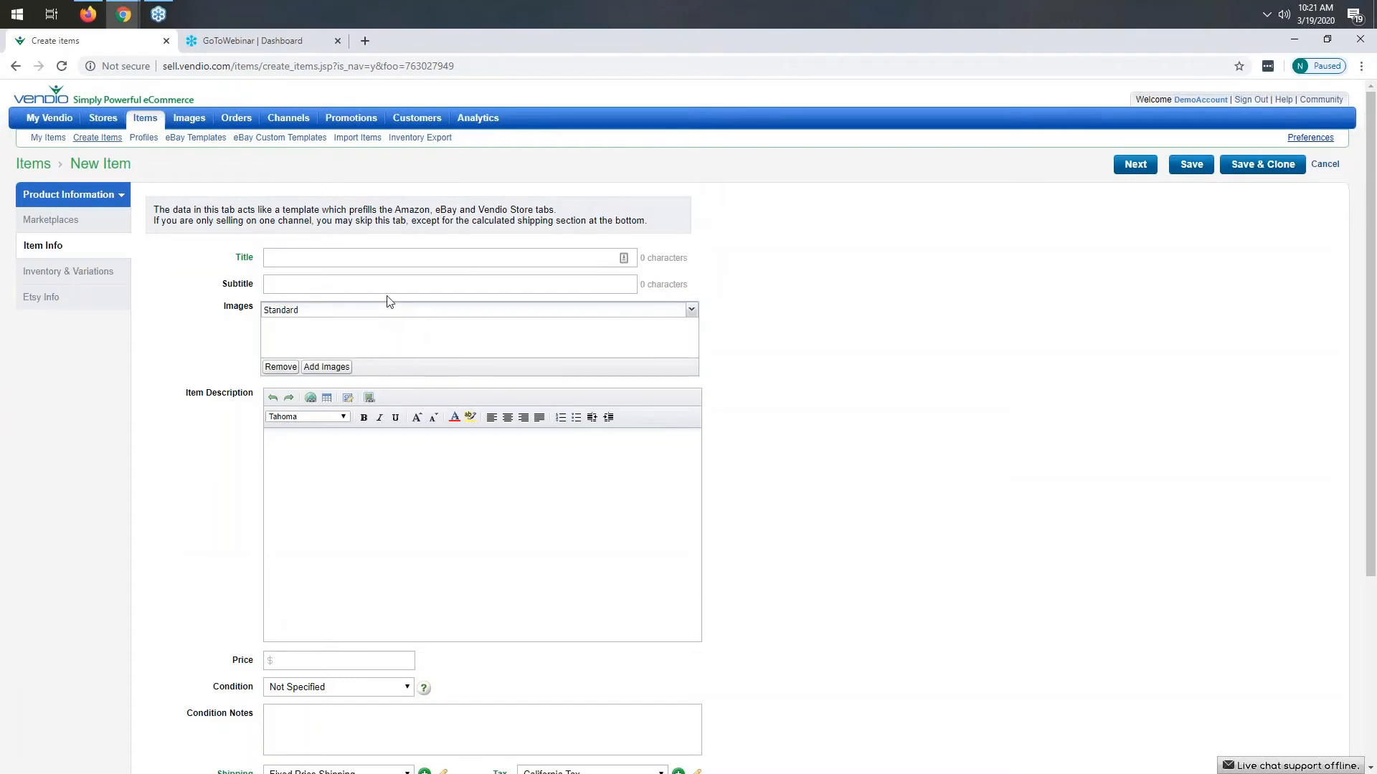
- Set the item title to "This is a test - Handmade beaded bracelet"
click(386, 265)
text(This is a test - Handmade bead)
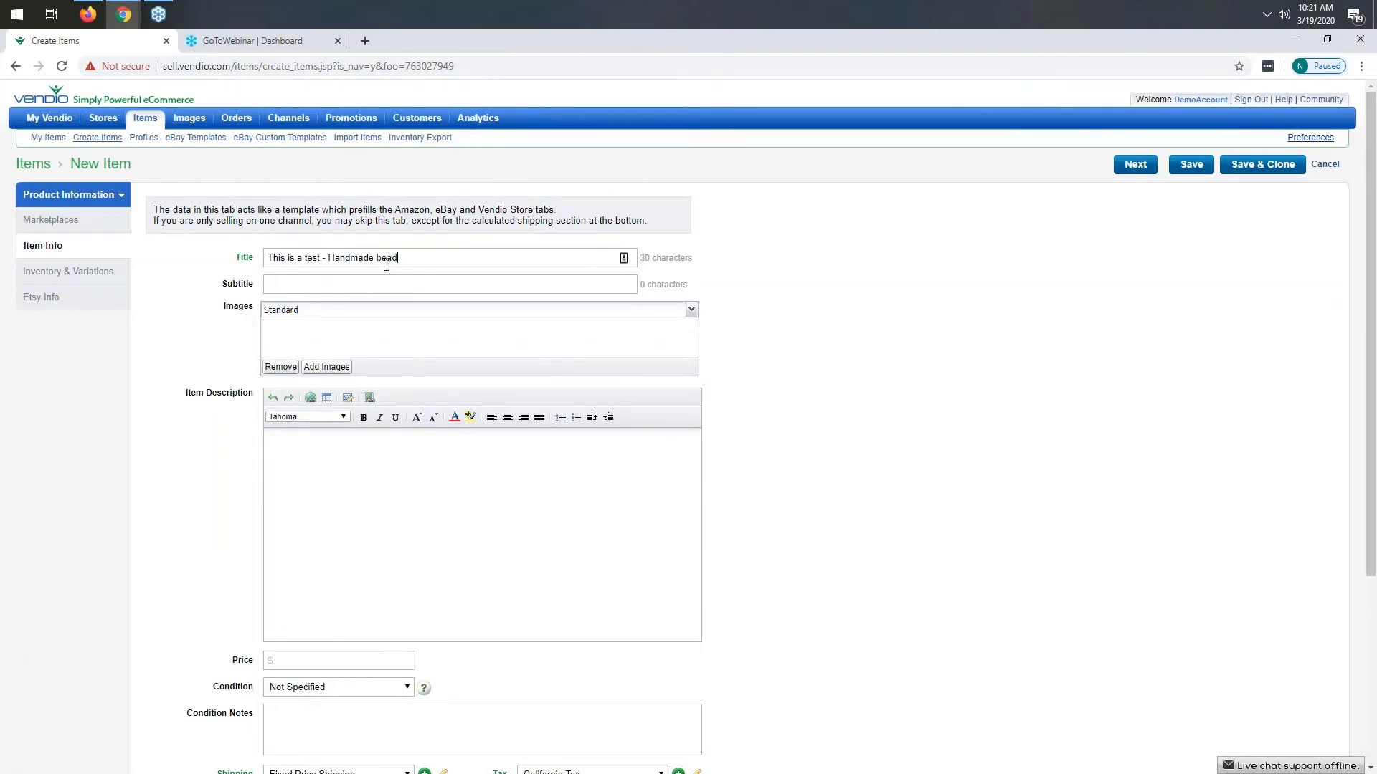
text(ed bracelet)
- Attach a beaded bracelet picture from the standard images library to the item
click(329, 368)
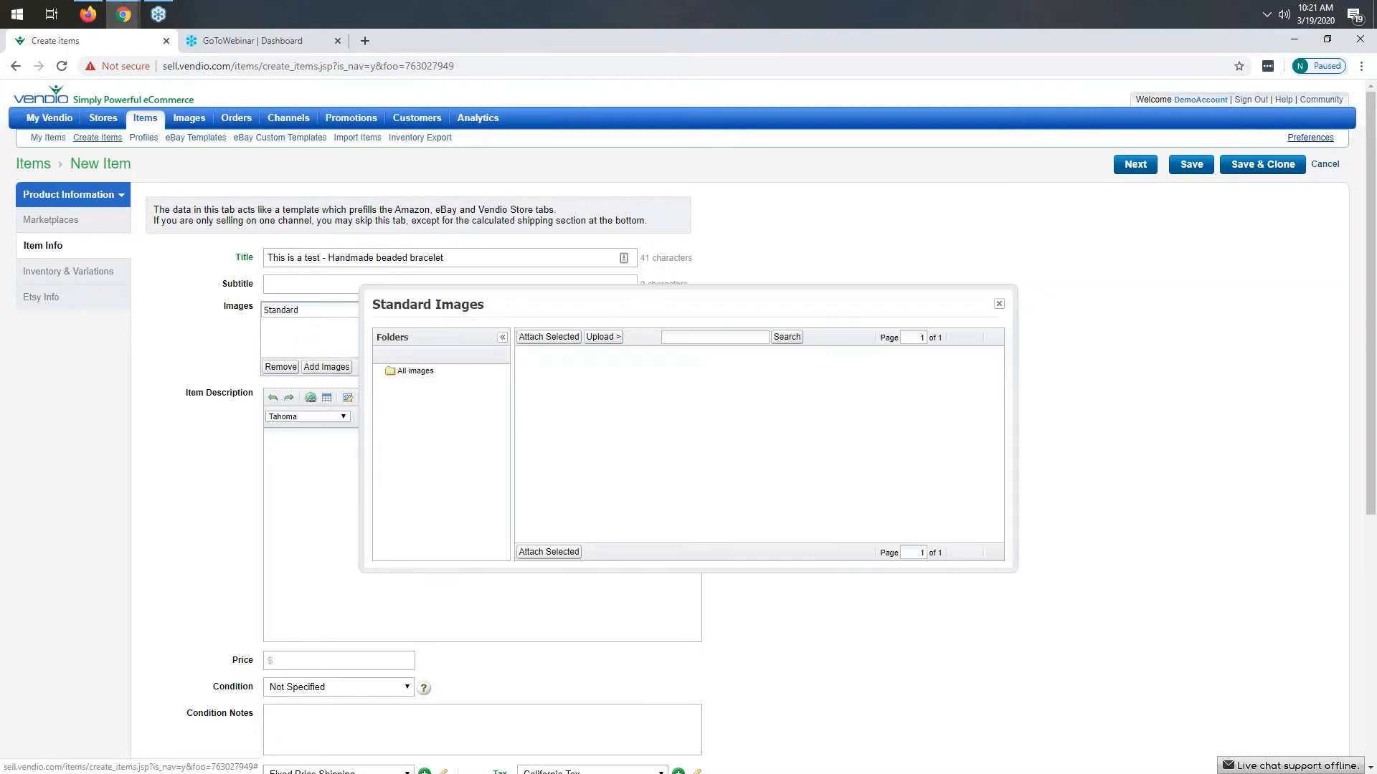
double_click(957, 553)
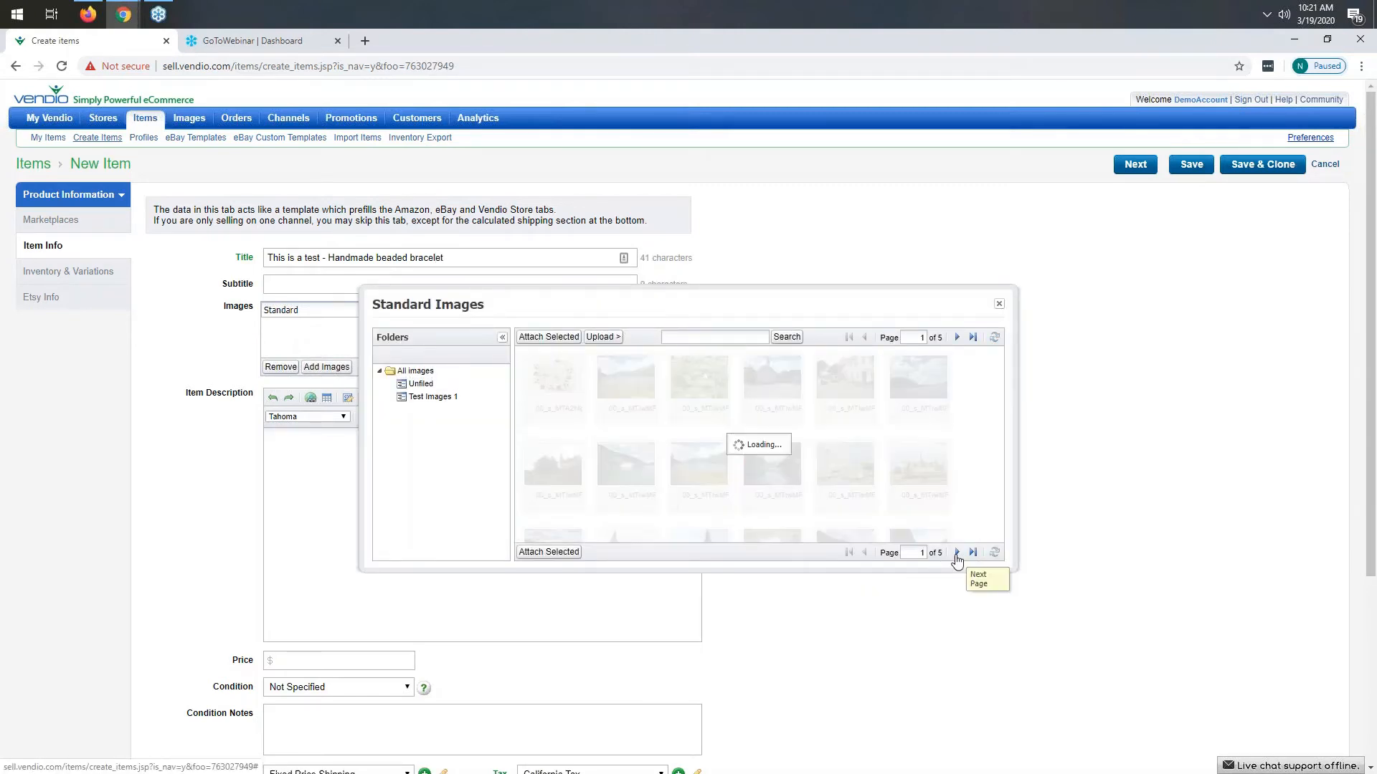
click(958, 553)
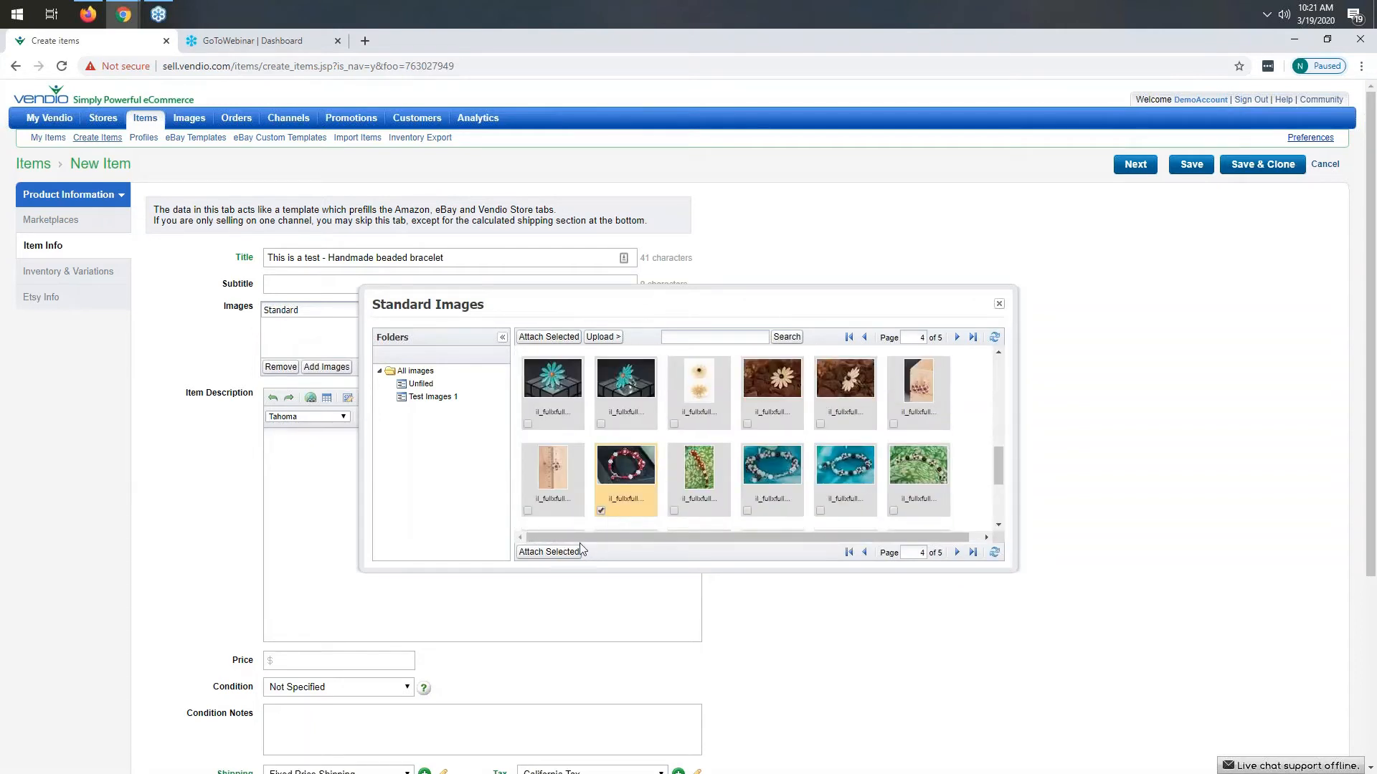
click(550, 552)
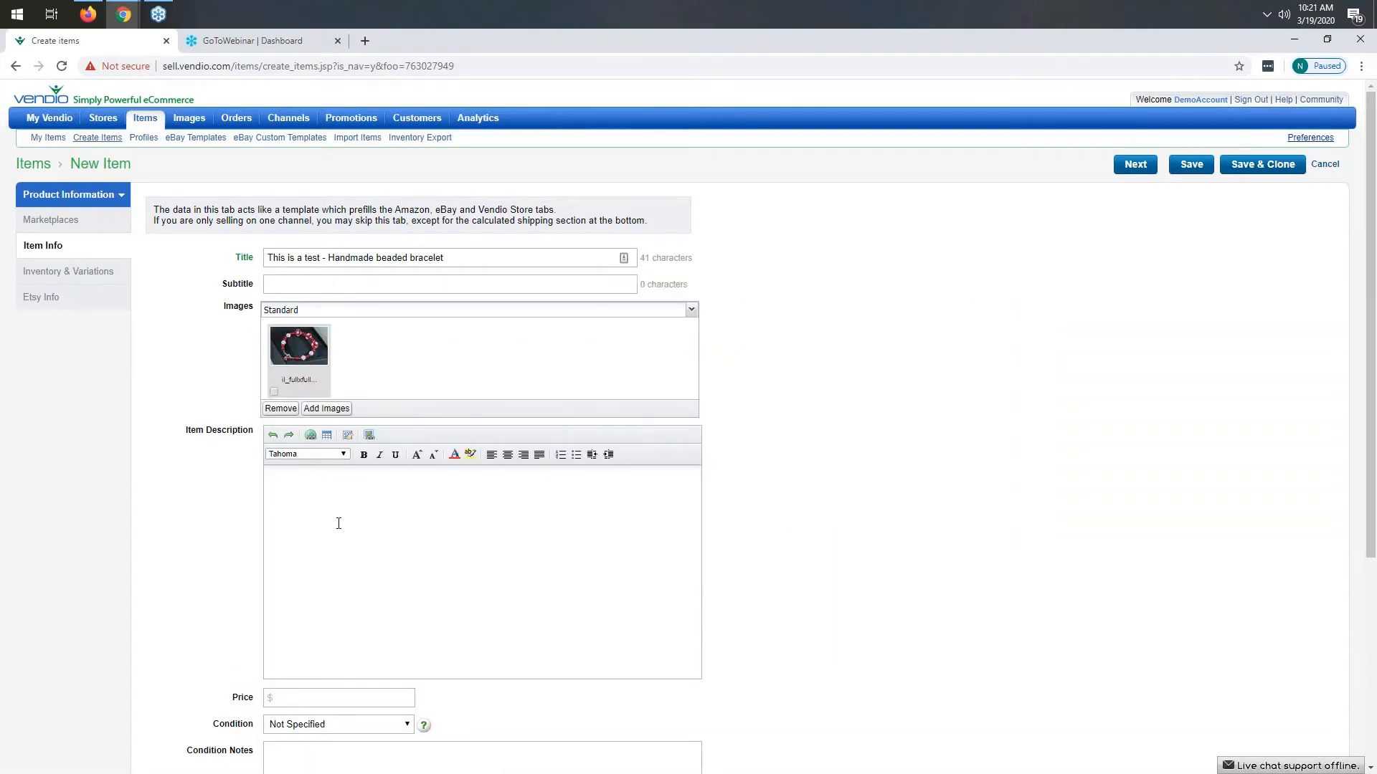
- Write the item description "This is a test. Do not buy. Handmade beaded bracelet"
text(Thi s is a test. Do not buy. Handmade beaded brc)
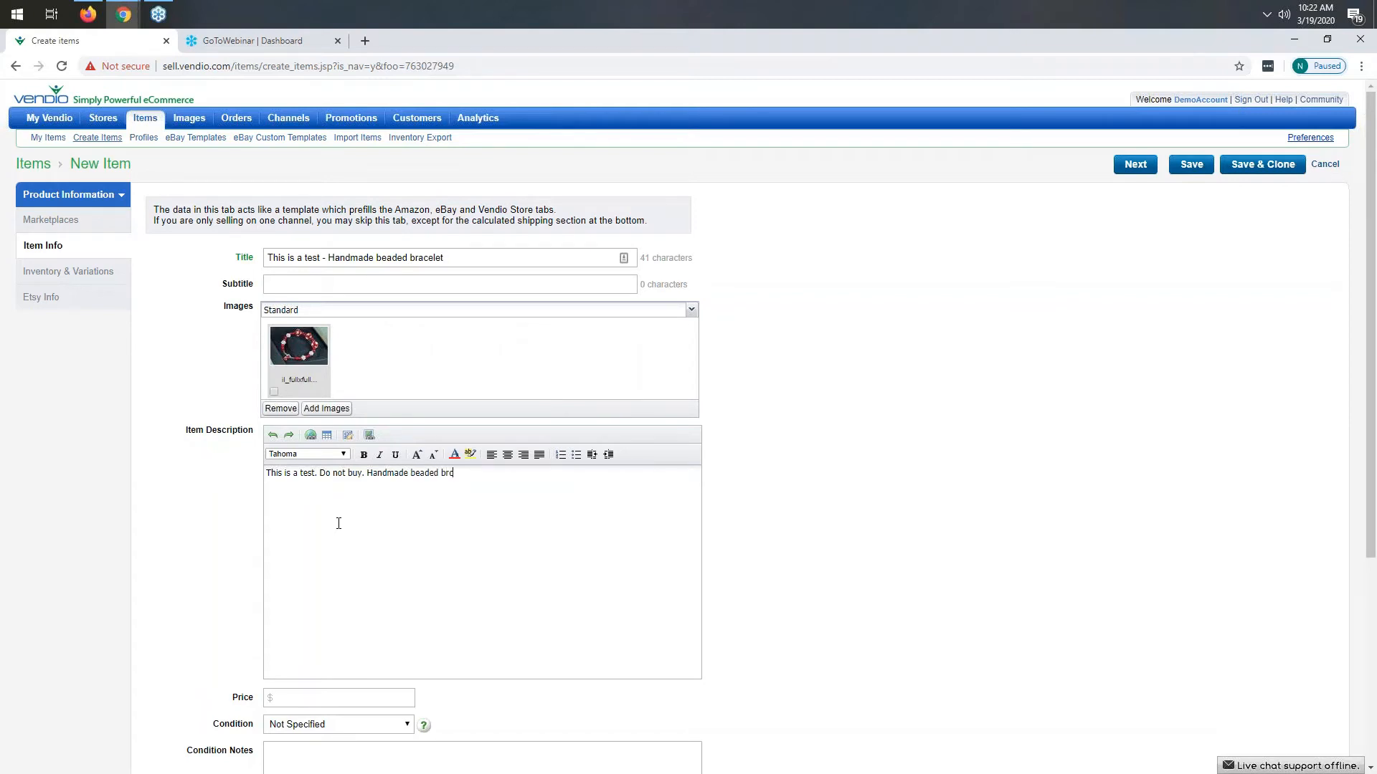
key(BackSpace)
text(acelet)
- Set the price to $10.00 and continue to the inventory and variations section
click(291, 703)
text(10.00)
scroll(591, 575, down, 3)
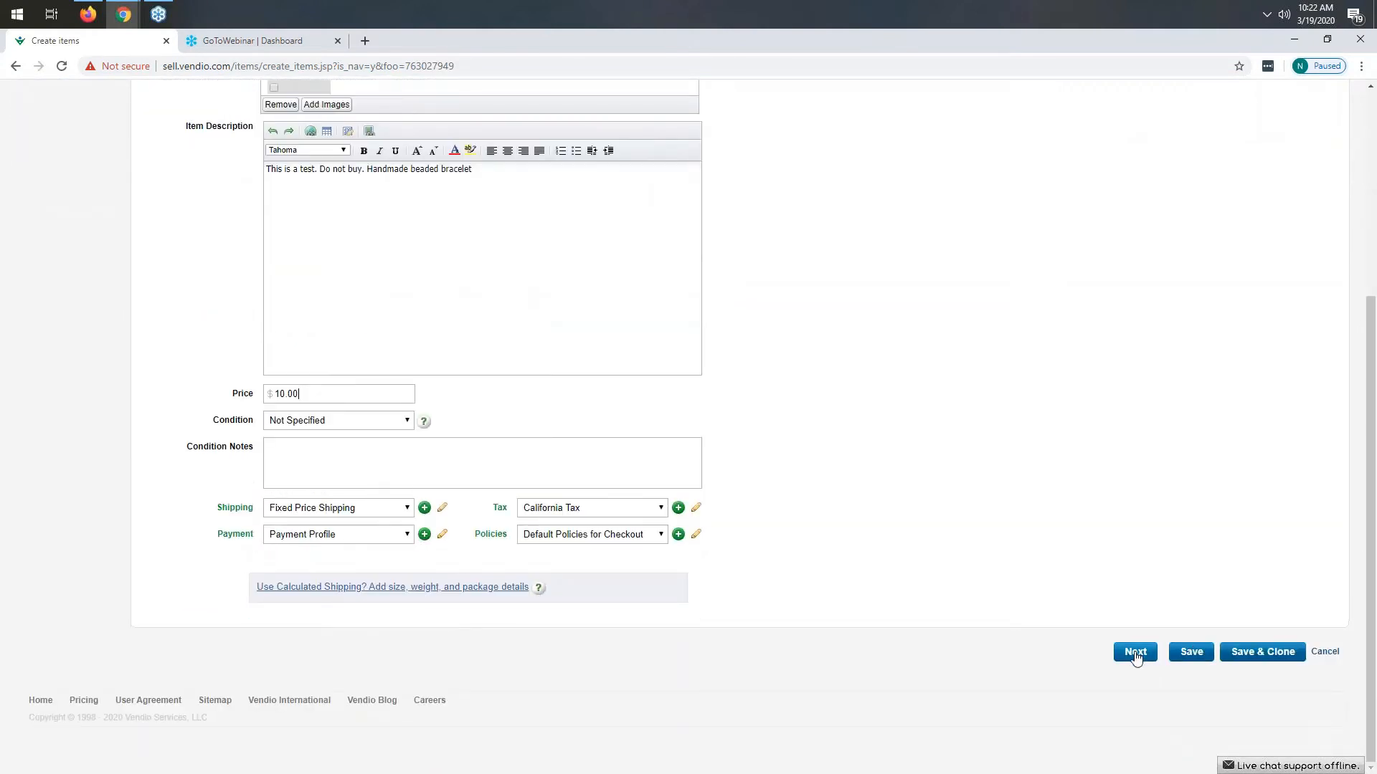
click(1136, 653)
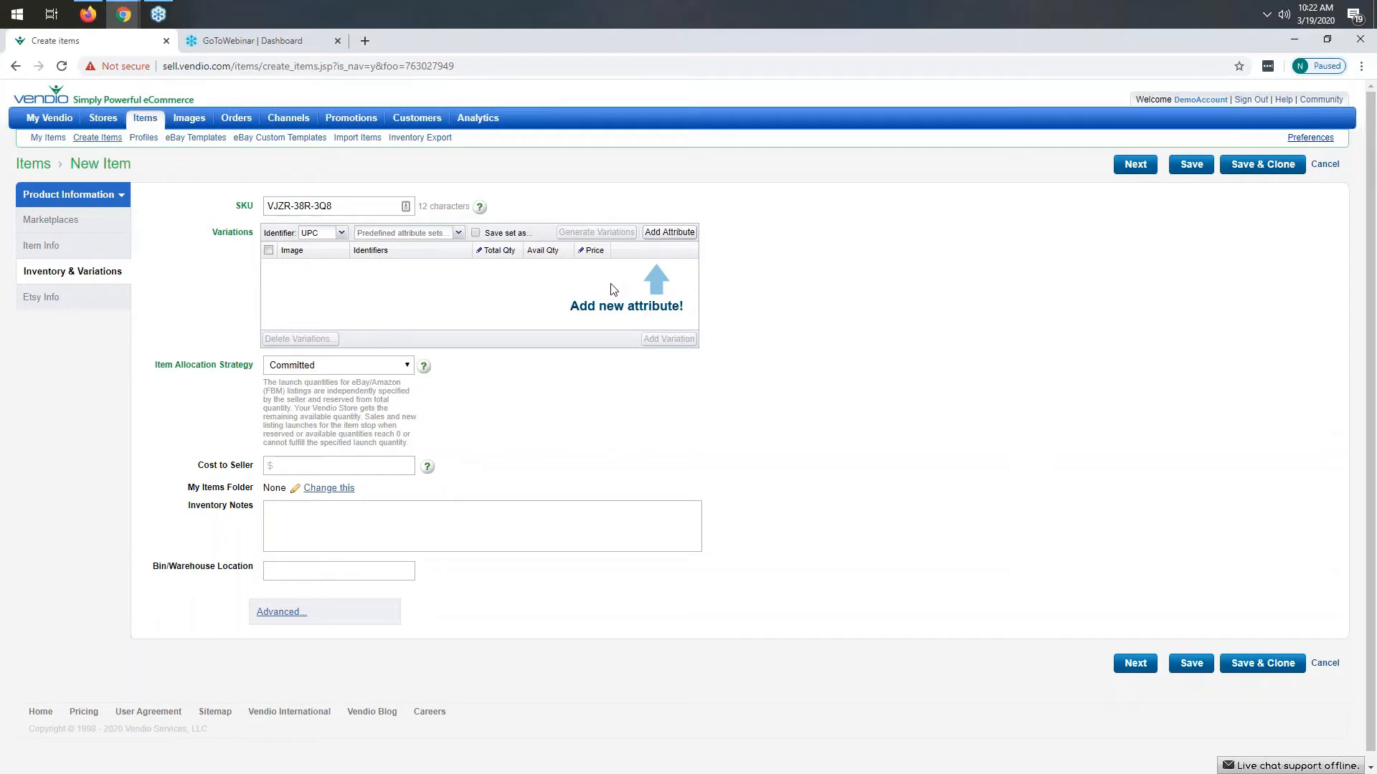
- Try to add a new variation attribute named Variation Name
click(678, 234)
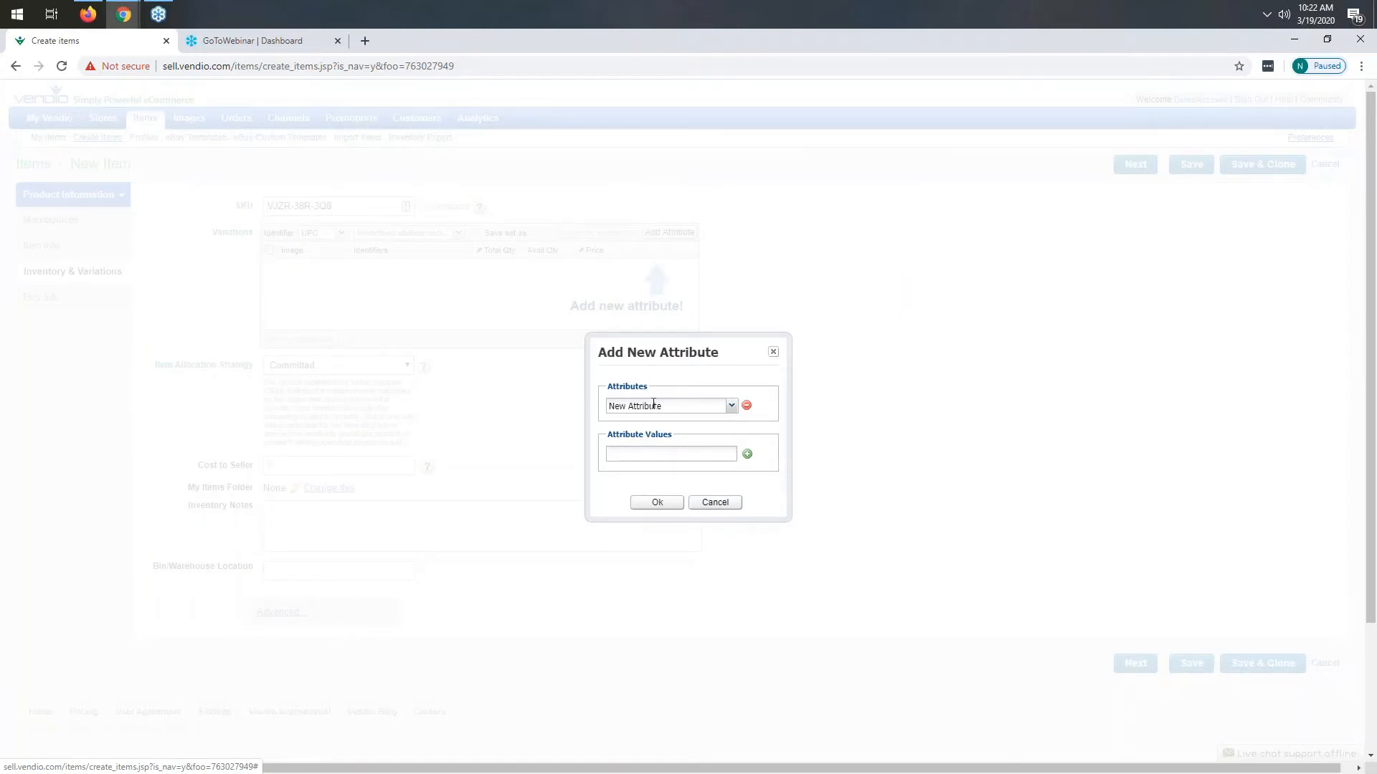
click(732, 407)
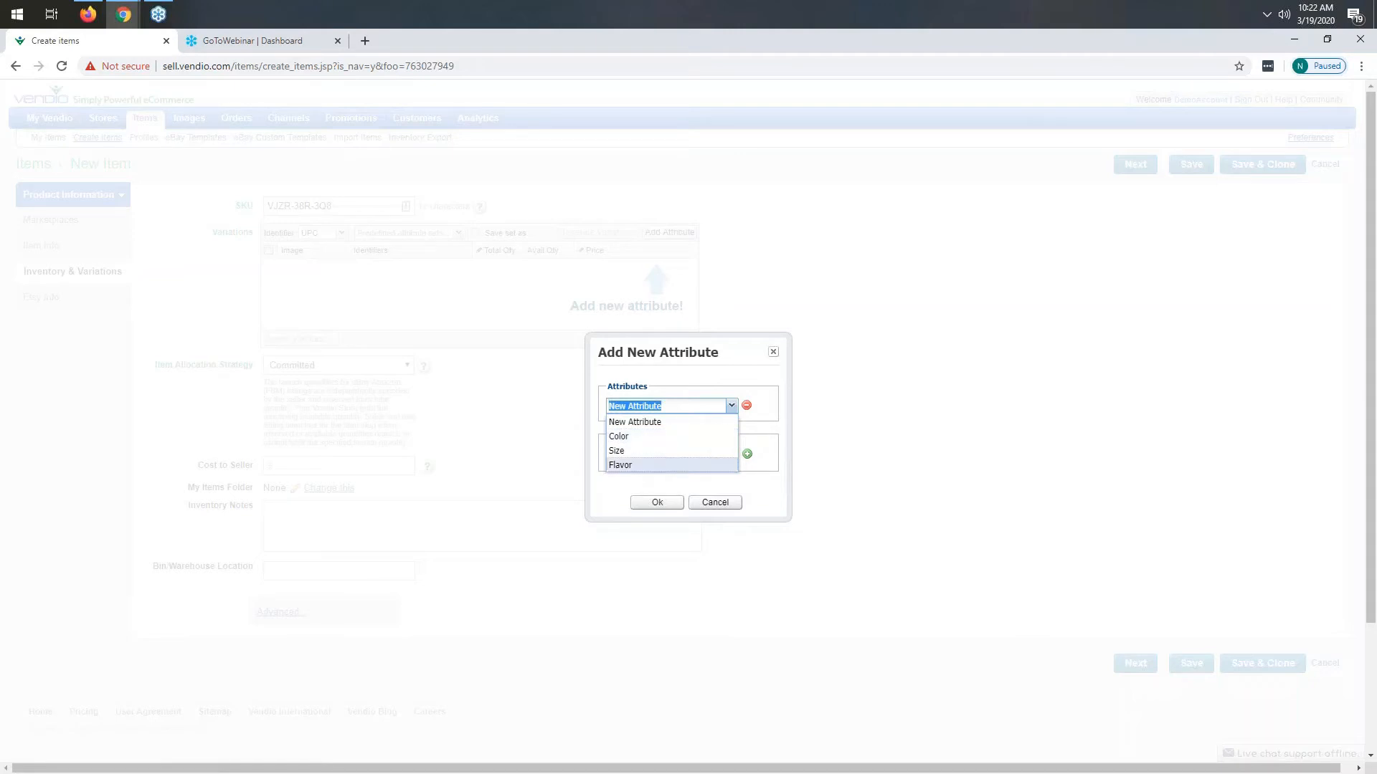
click(673, 406)
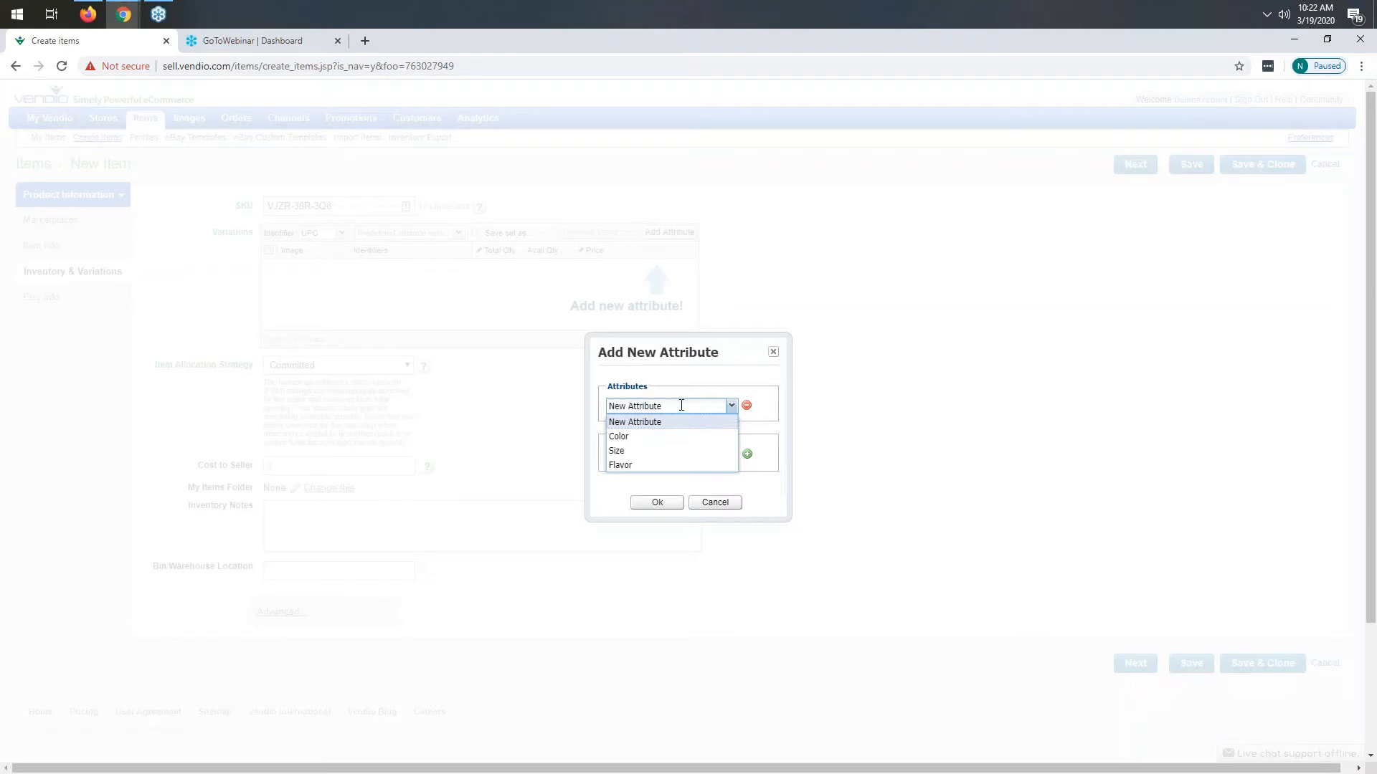
drag(682, 406, 607, 410)
key(BackSpace)
text(Variation Name)
click(686, 375)
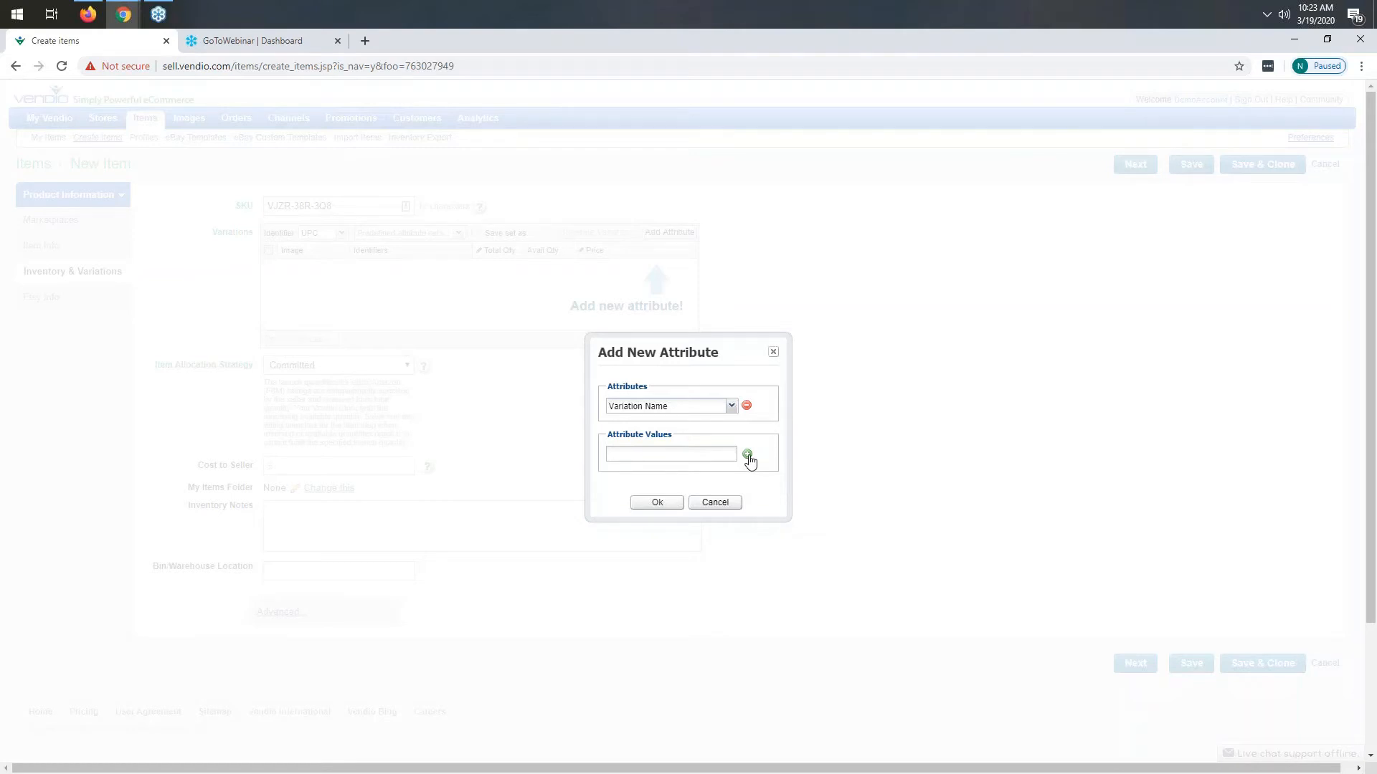
- Set the attribute to Color, remove the Purple value, and add it with Red and Blue
click(732, 407)
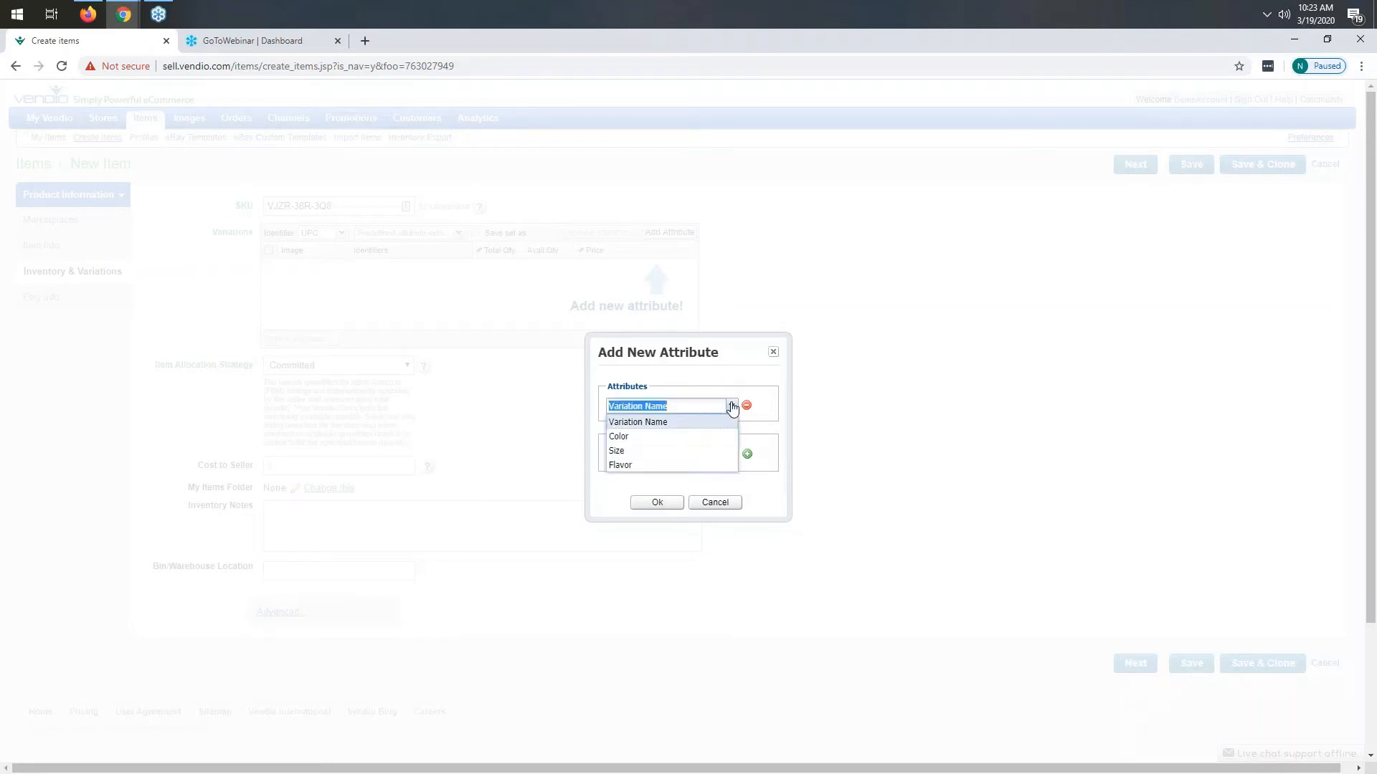
click(638, 438)
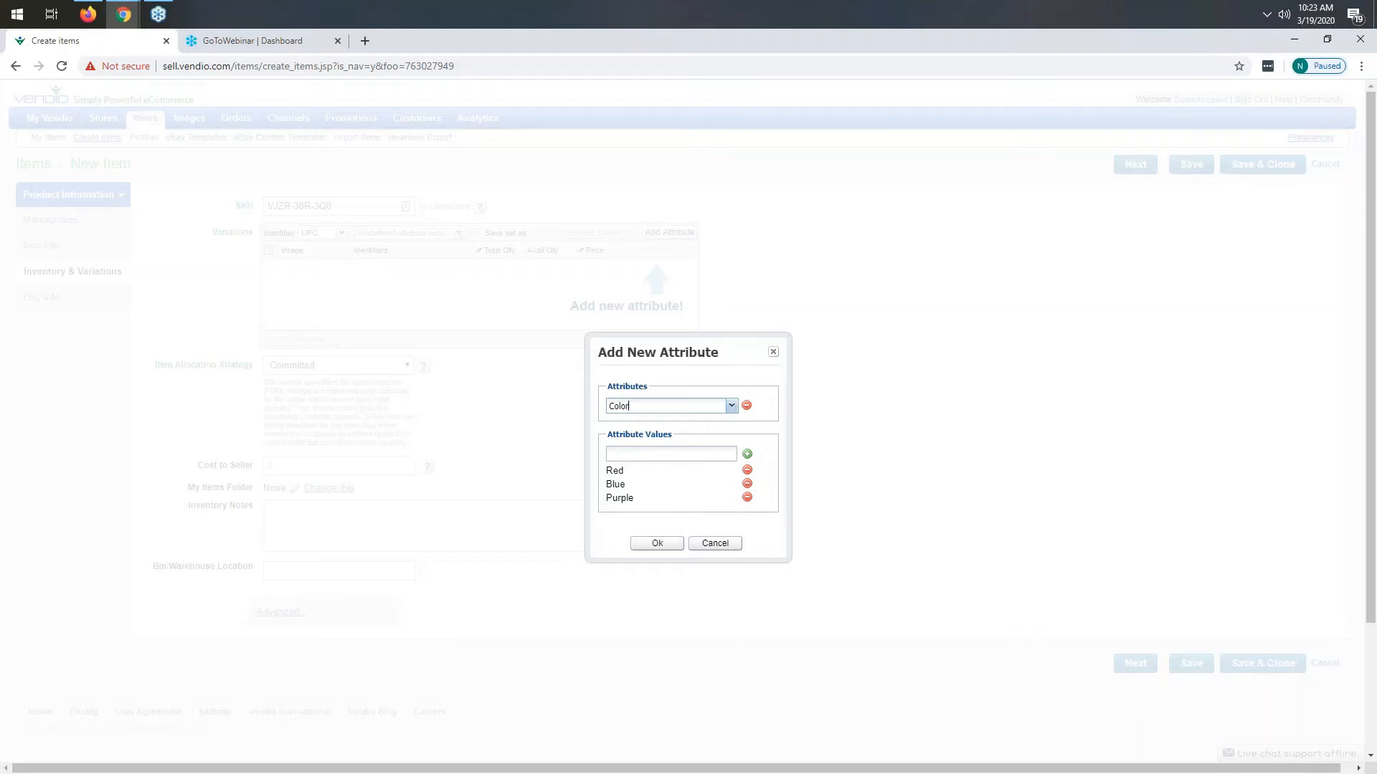
click(747, 497)
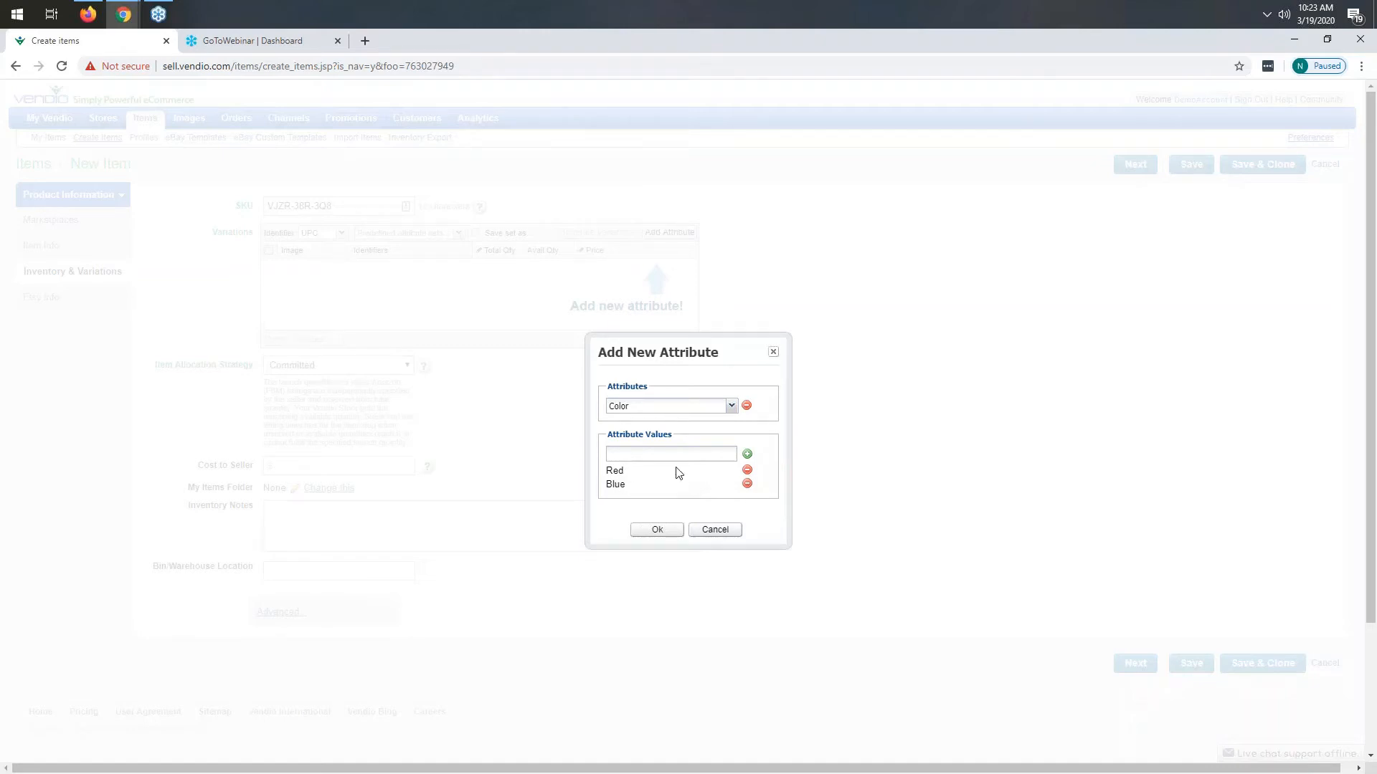
click(663, 535)
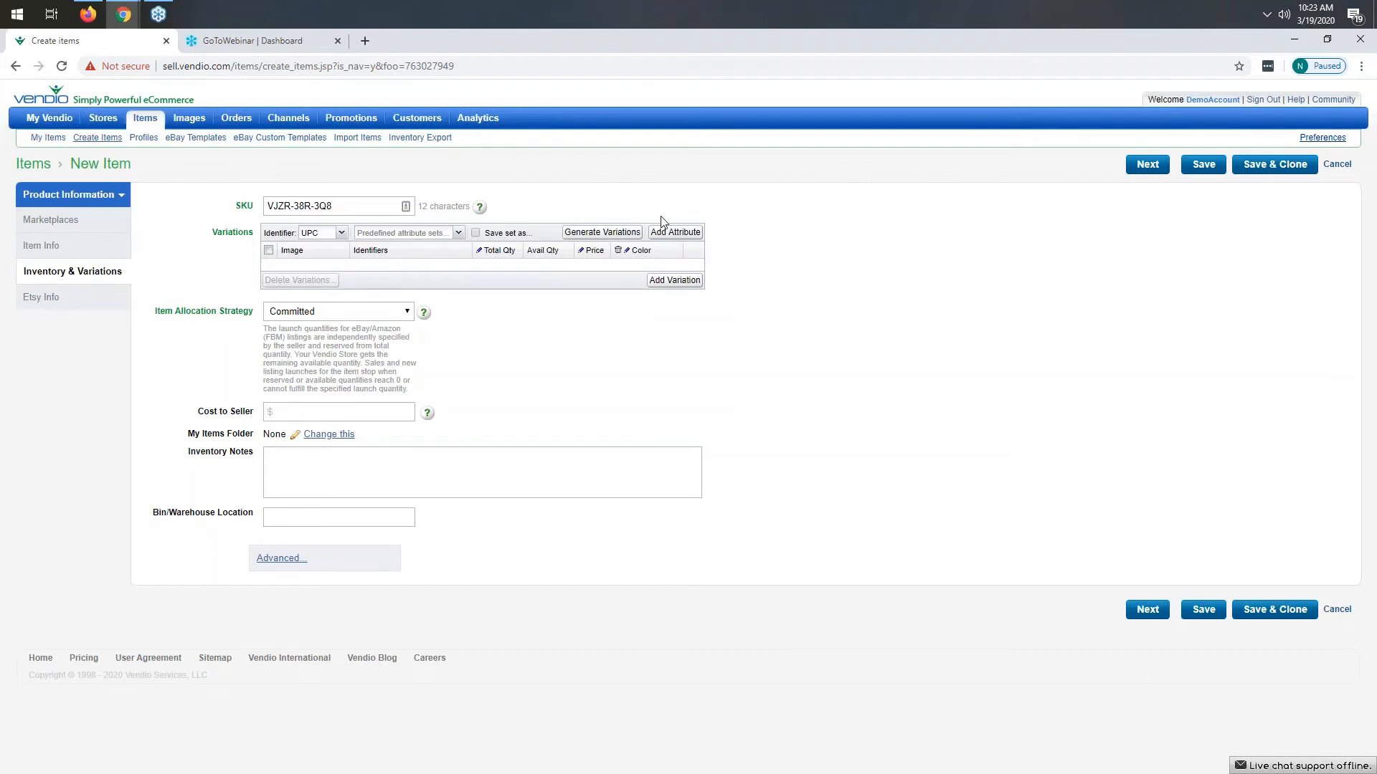
- Add a Size attribute and remove all of its preset values
click(672, 237)
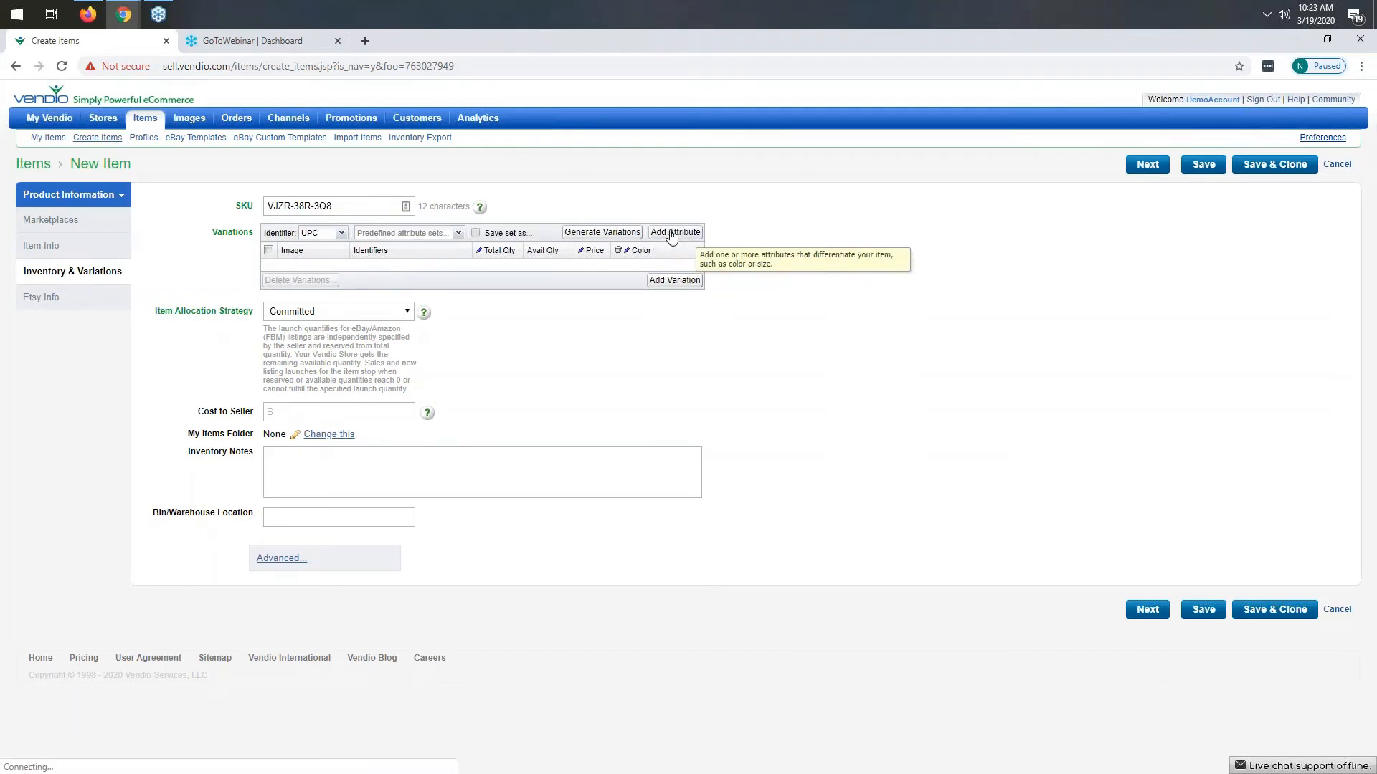
triple_click(665, 405)
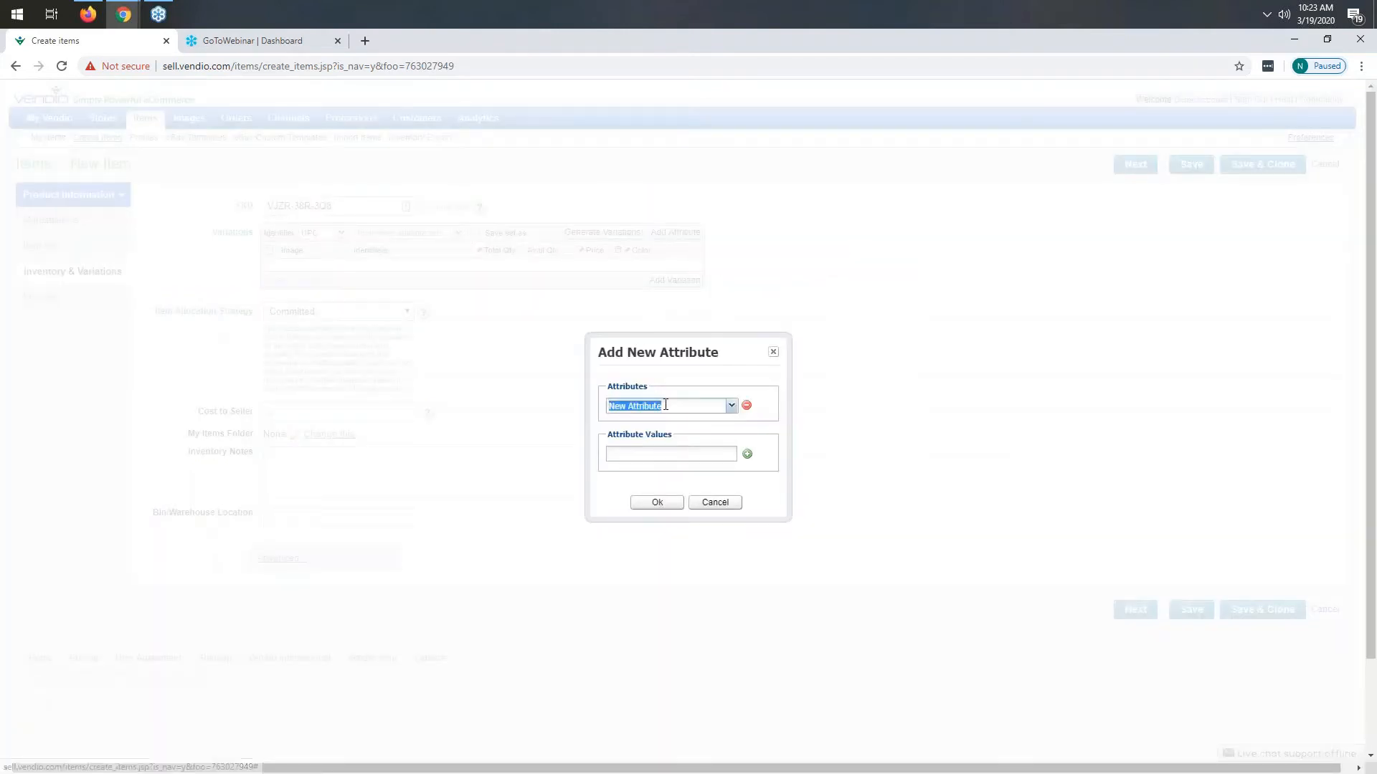
click(731, 406)
click(633, 466)
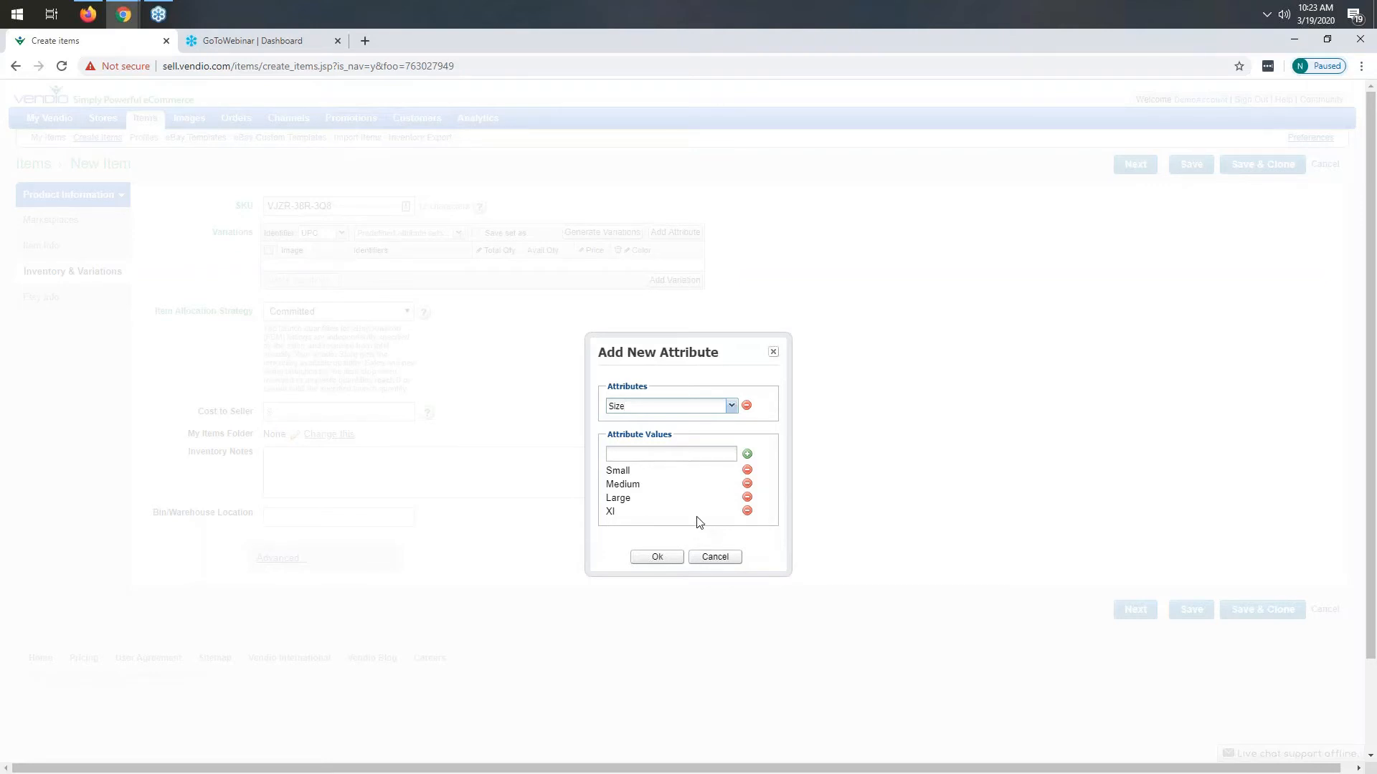
click(747, 512)
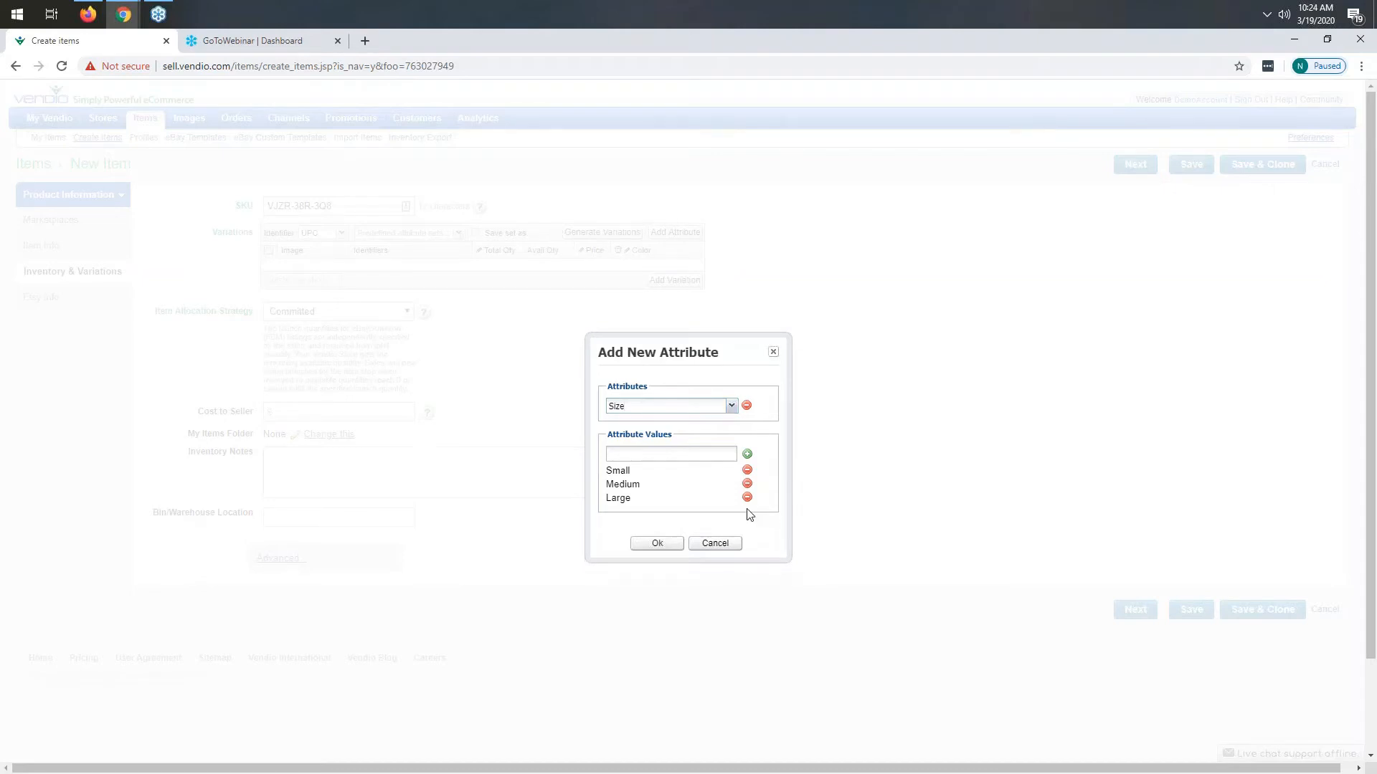
click(748, 497)
click(748, 484)
click(747, 472)
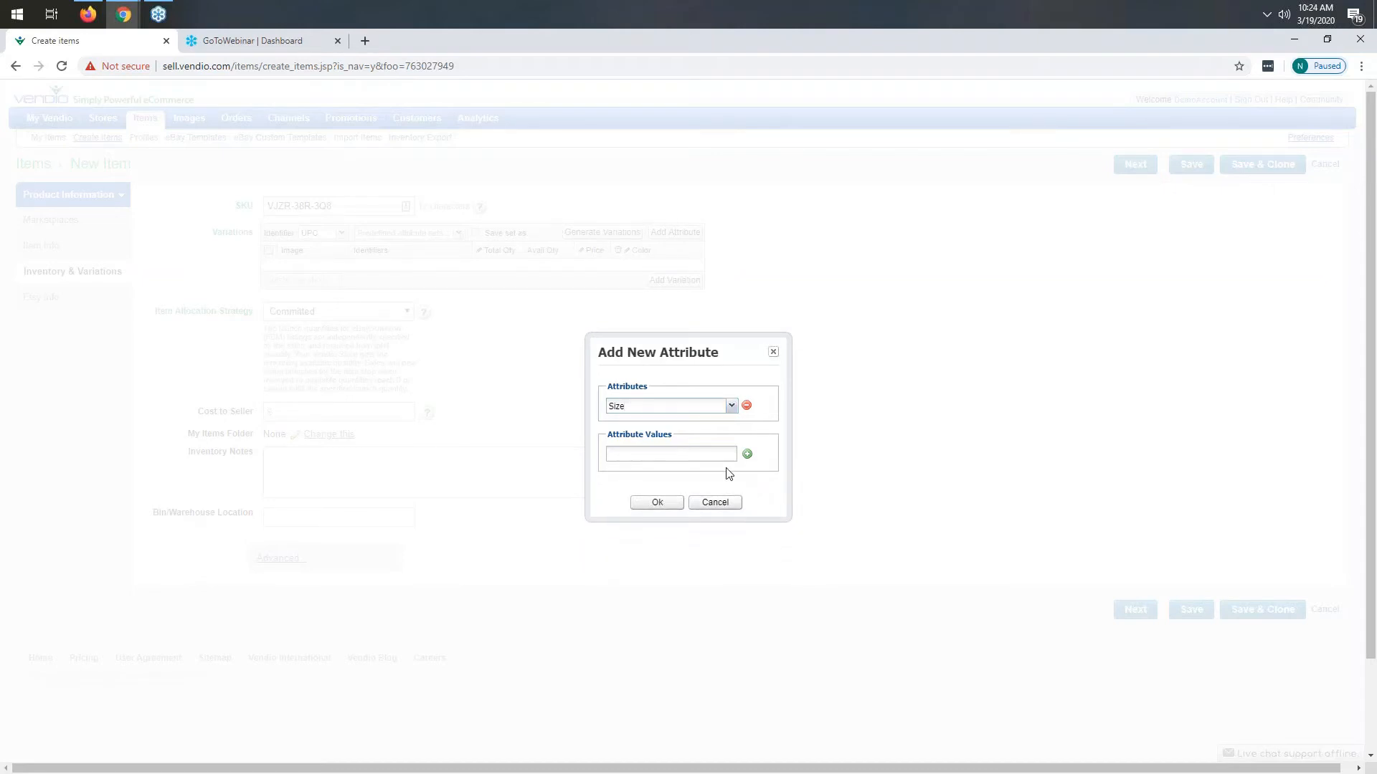
- Add Size values 6 inches, 7 inches, 8 inches, 9 inches and 10 inches, and confirm the attribute
click(680, 454)
text(6 inches)
click(747, 456)
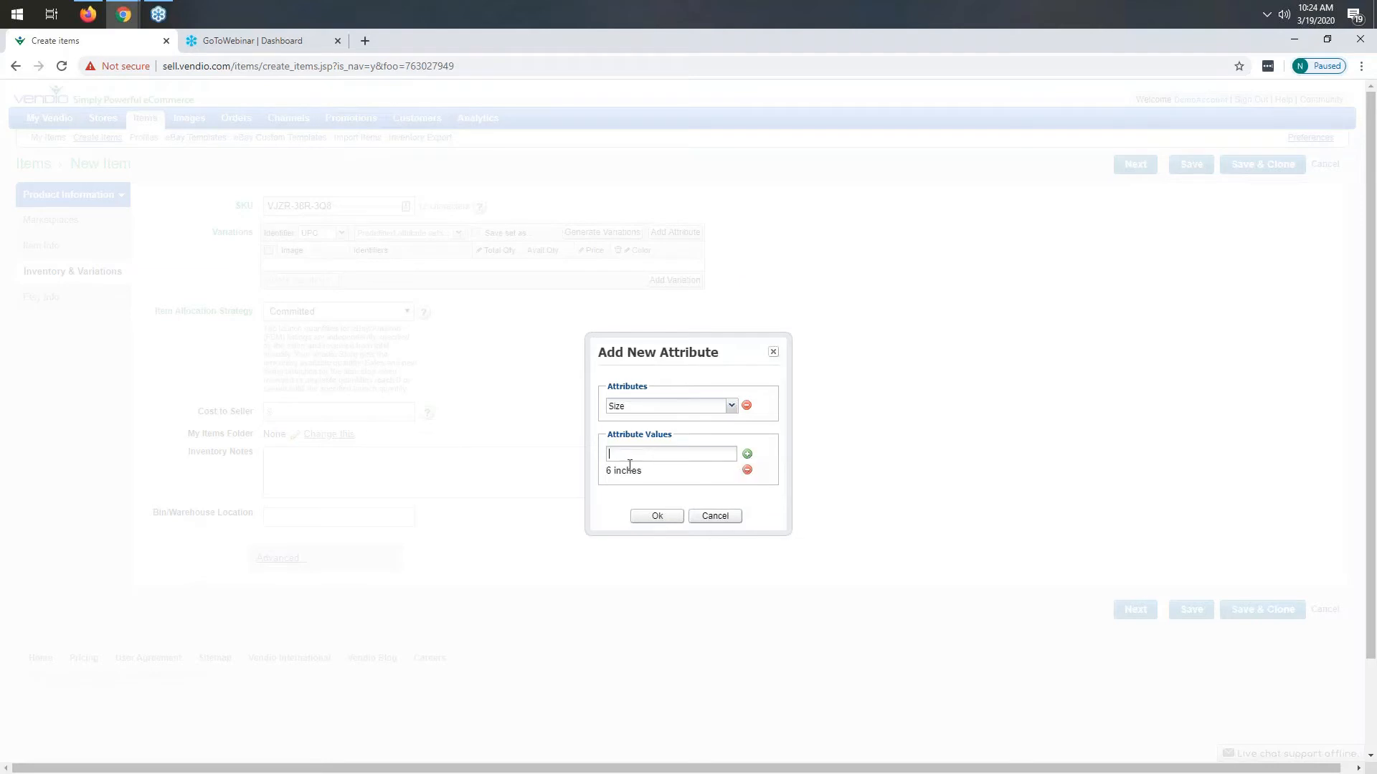
text(7 inches)
key(Return)
text(8 )
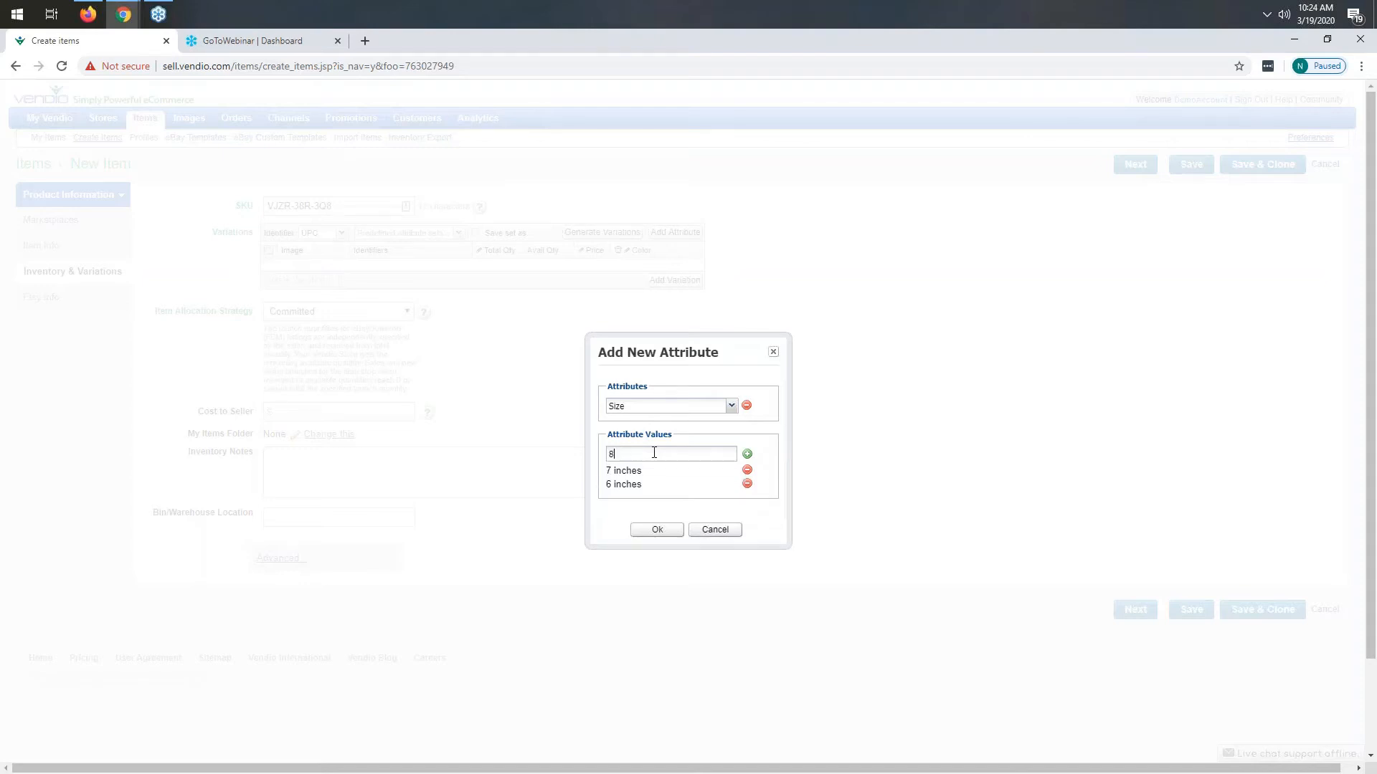
text(inches)
key(Return)
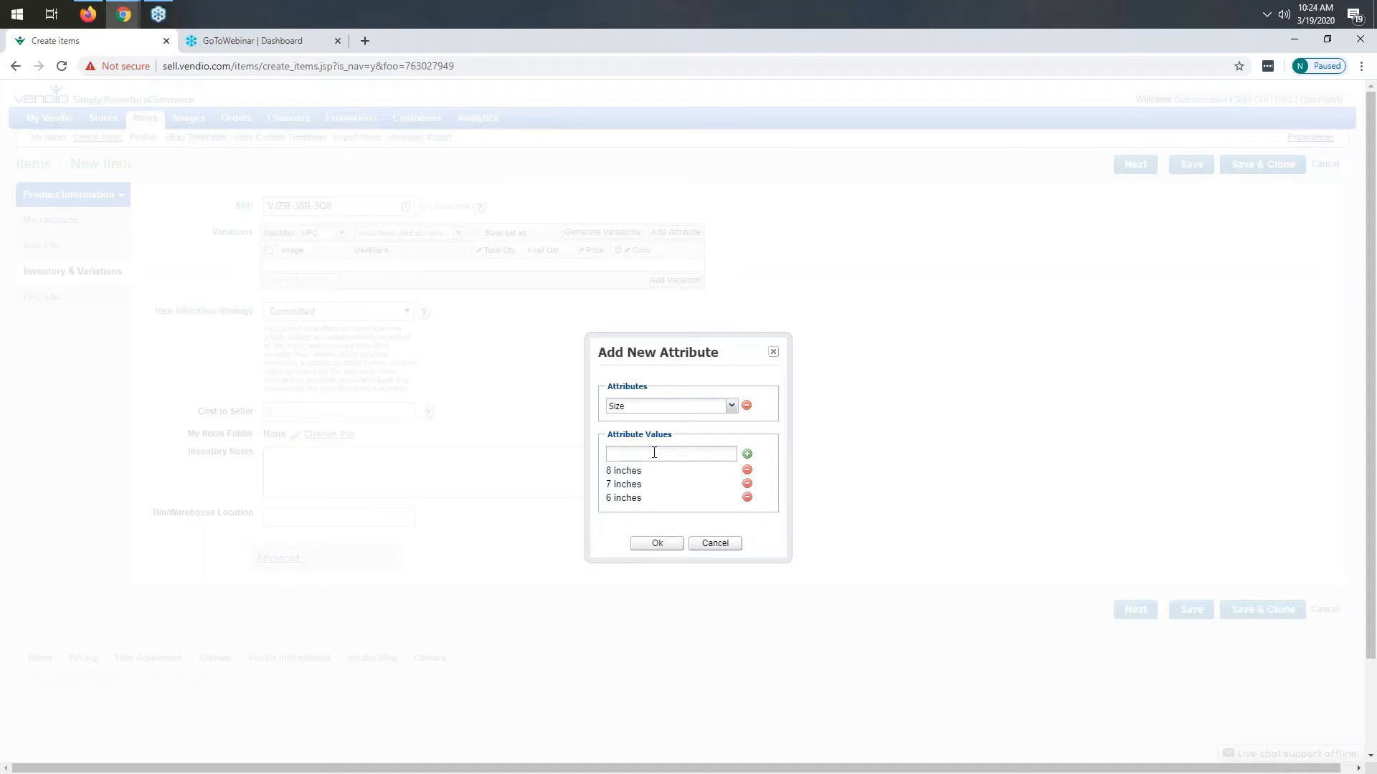
text(9 inches)
key(Return)
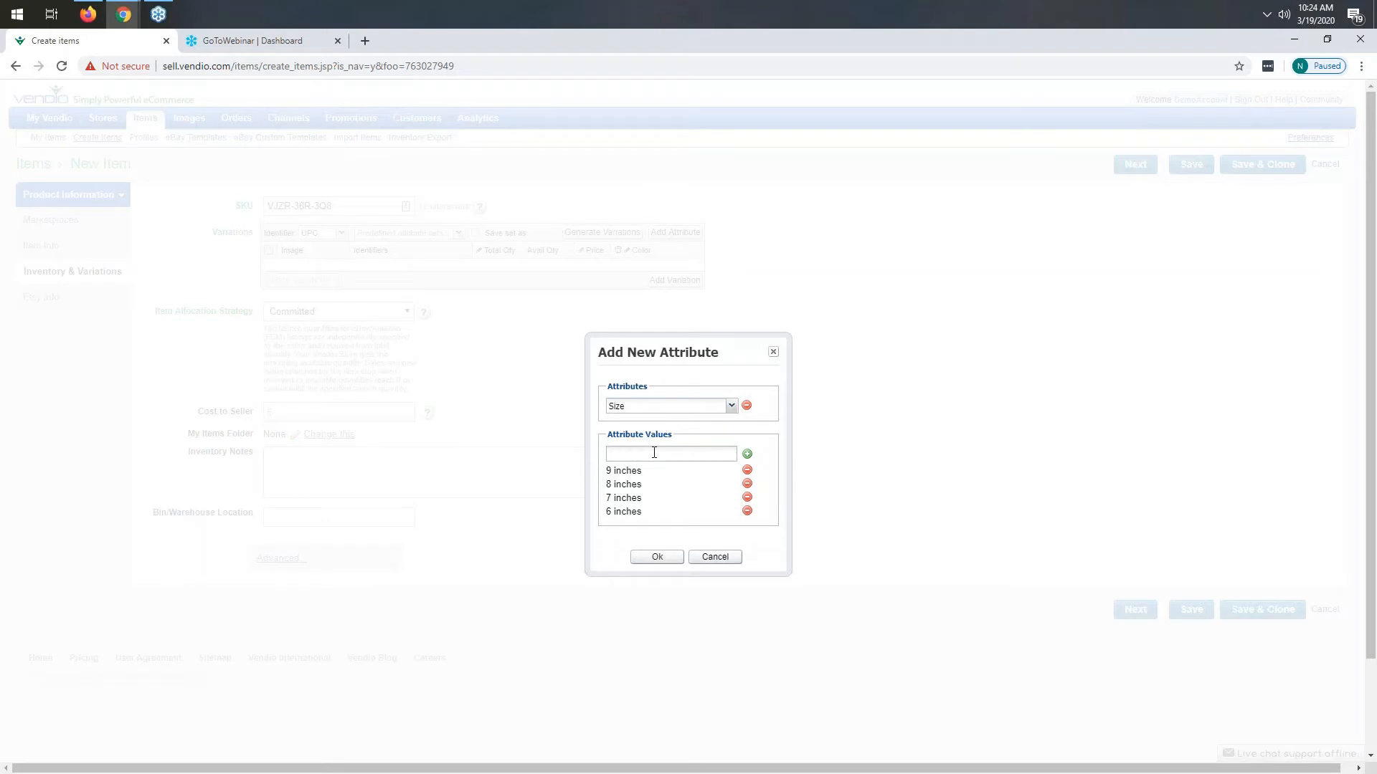
text(10 inches)
key(Return)
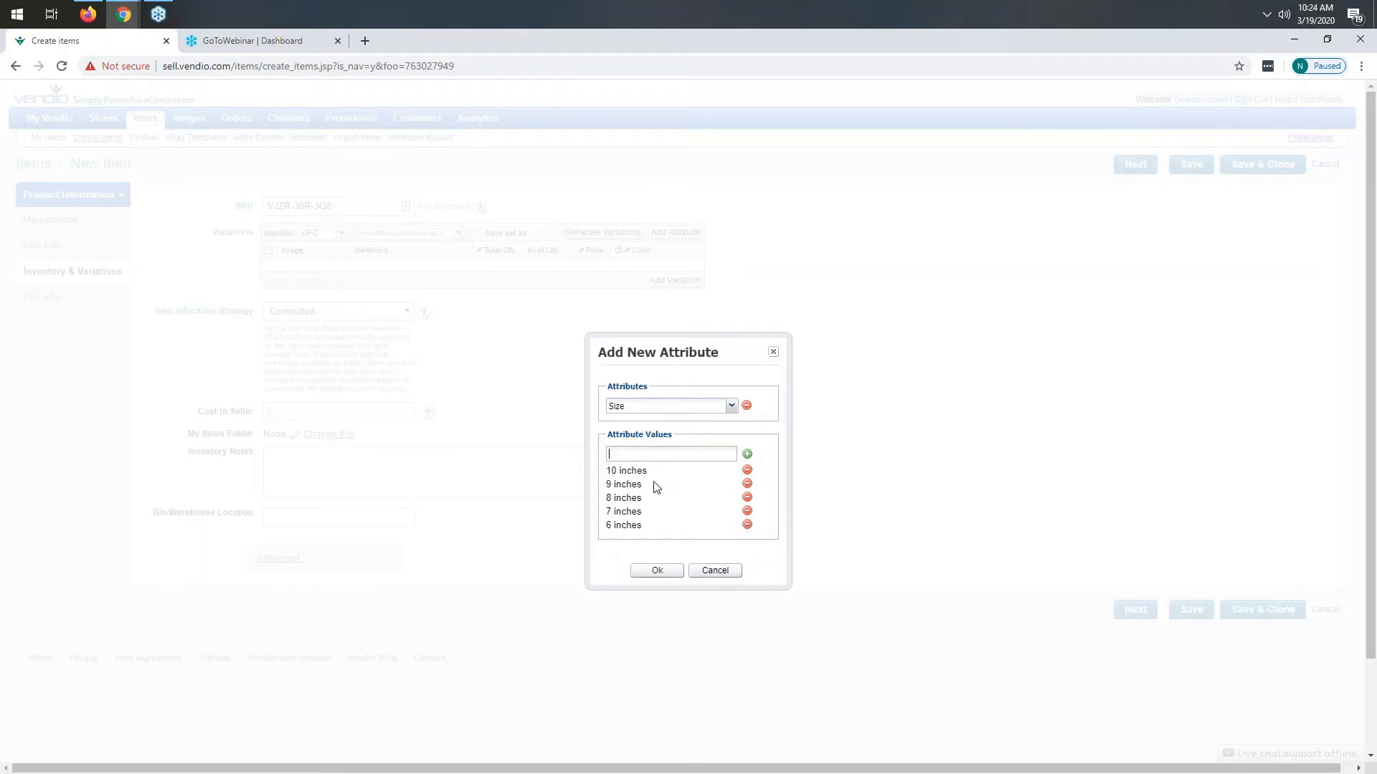
click(657, 572)
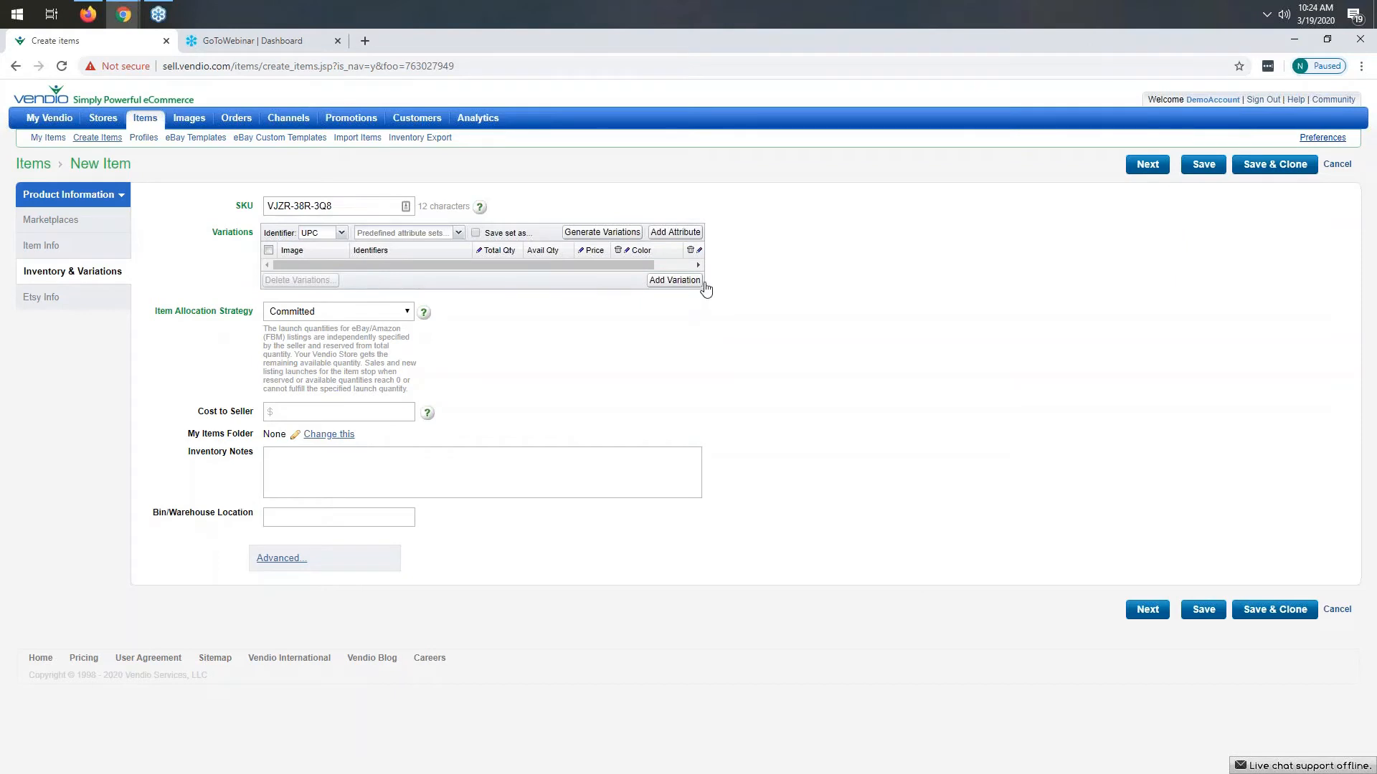
- Add two variation rows manually, then select both and delete them
click(666, 287)
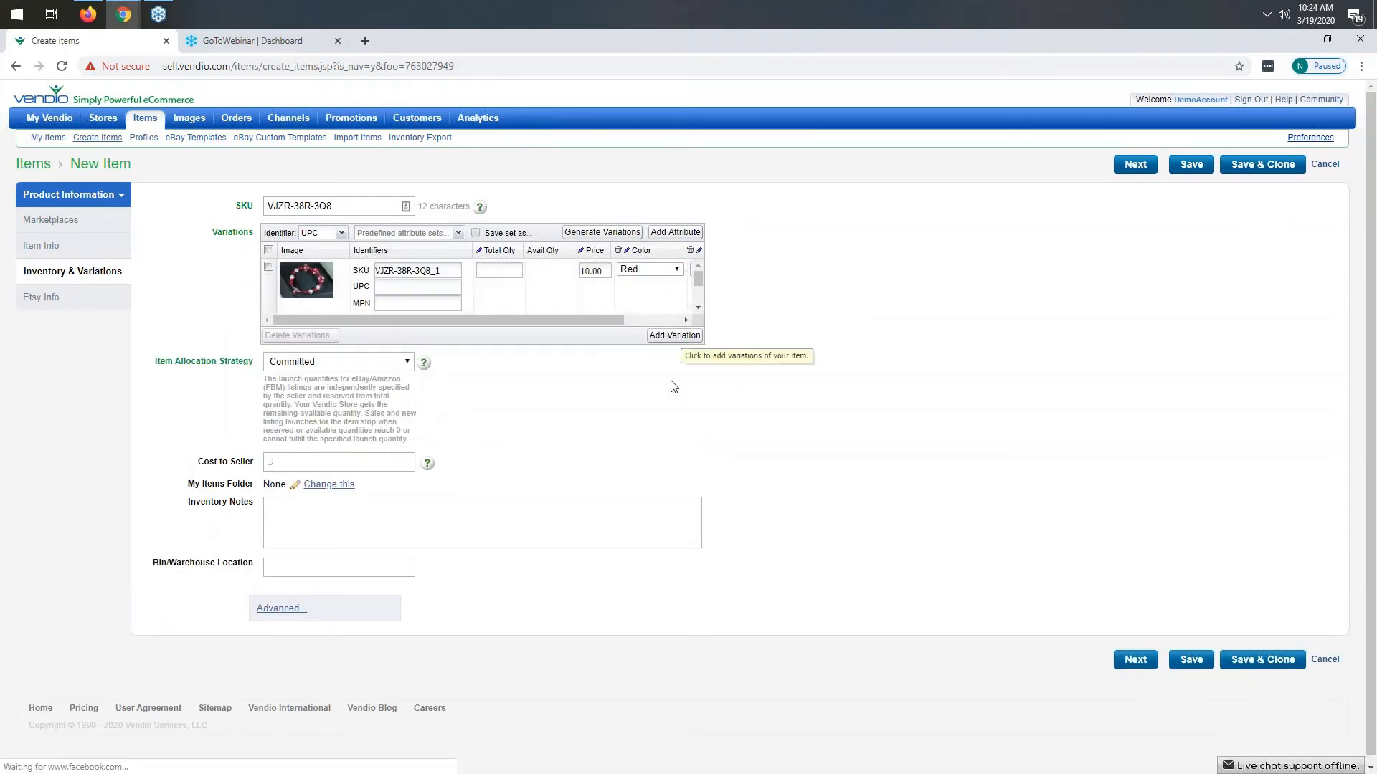
click(668, 335)
drag(575, 376, 629, 376)
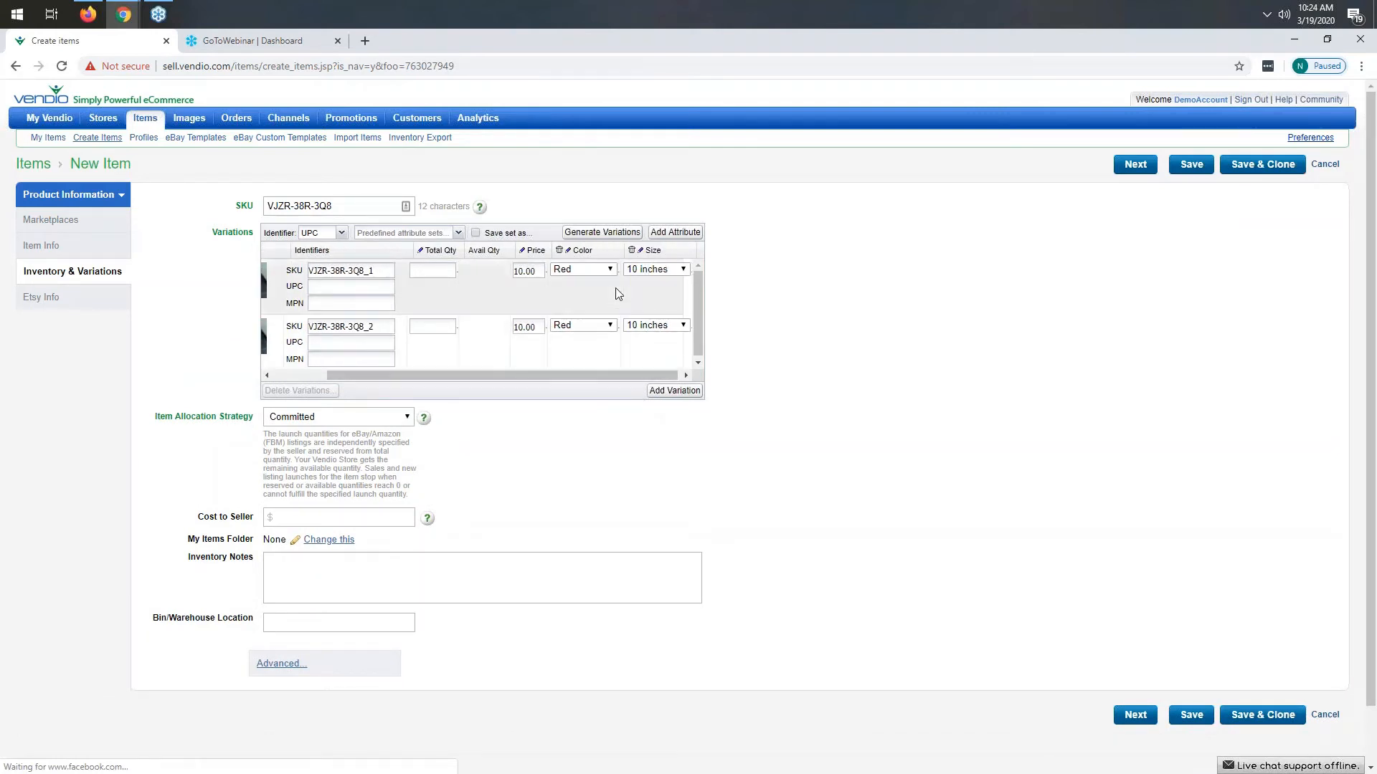
click(644, 284)
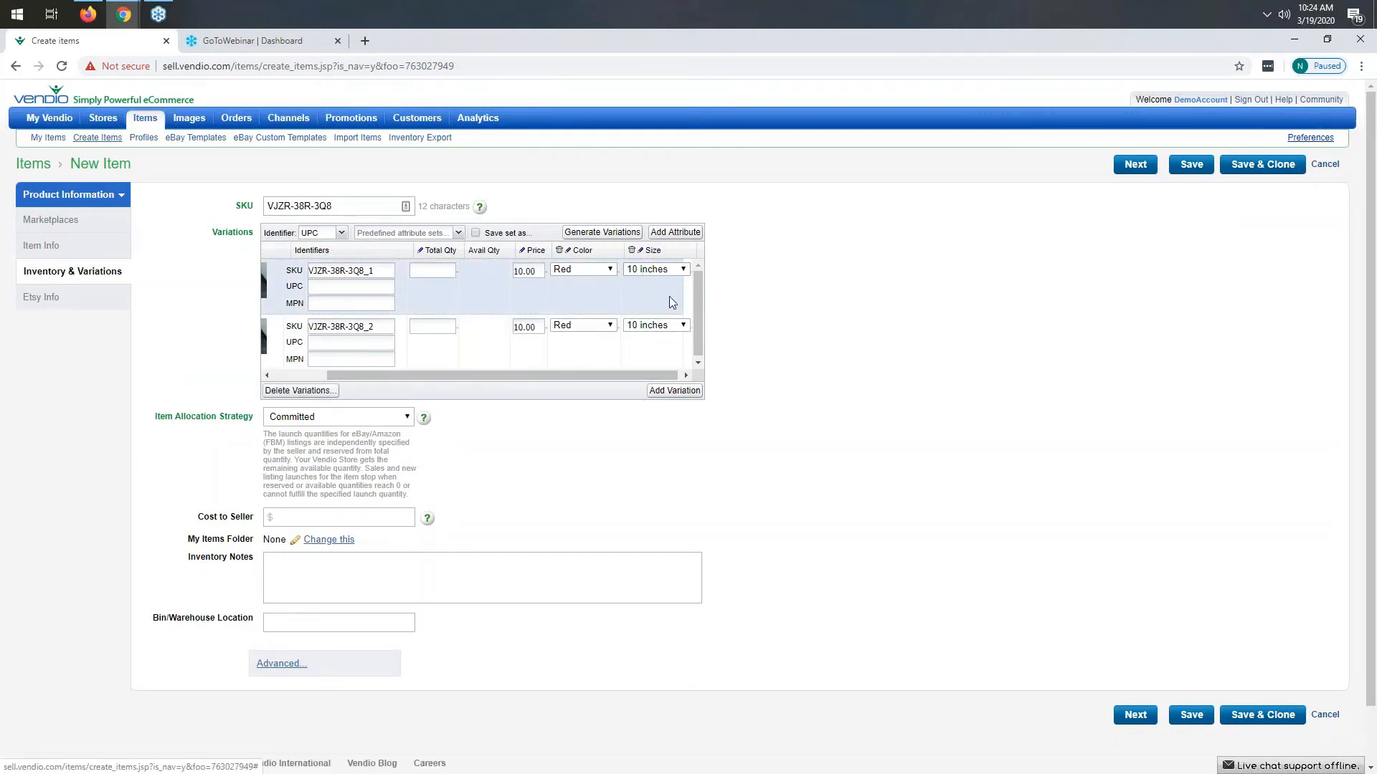
drag(403, 376, 299, 370)
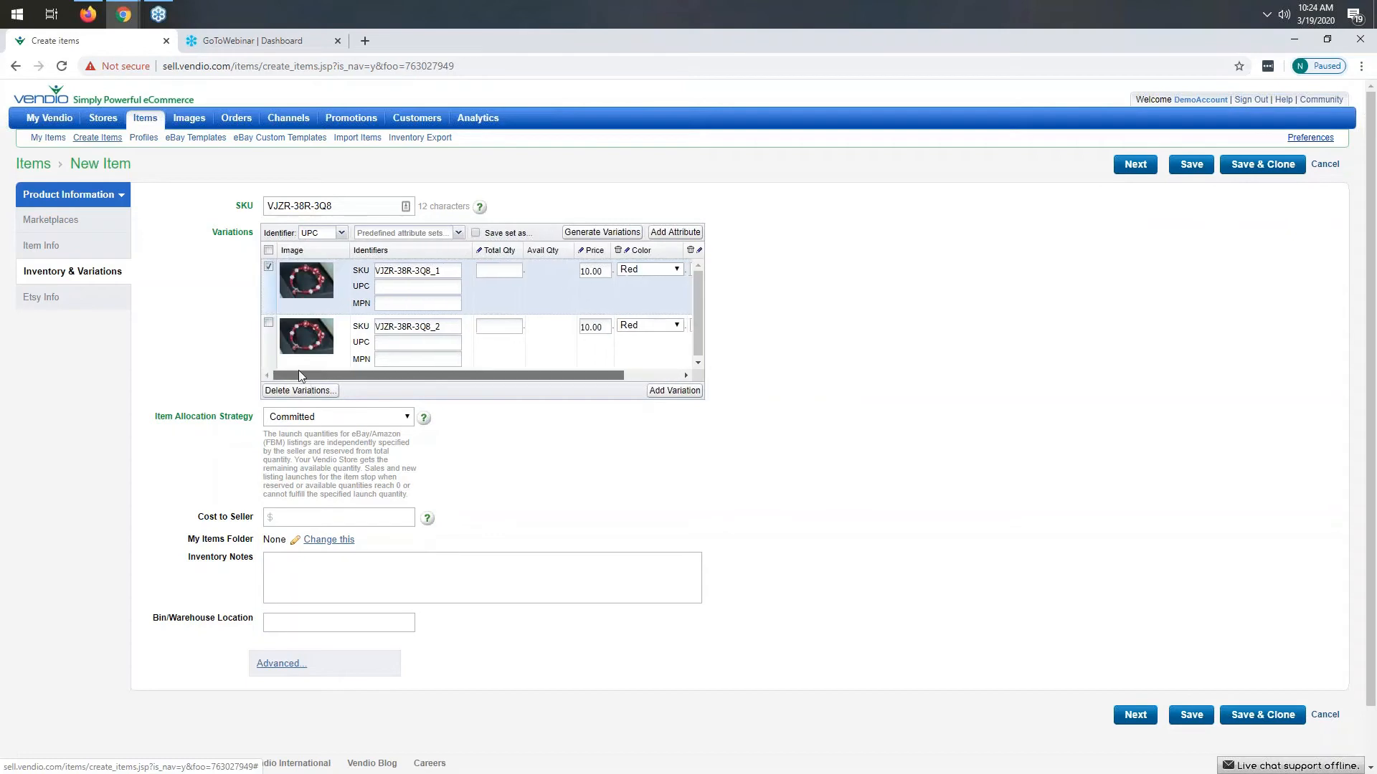
click(268, 322)
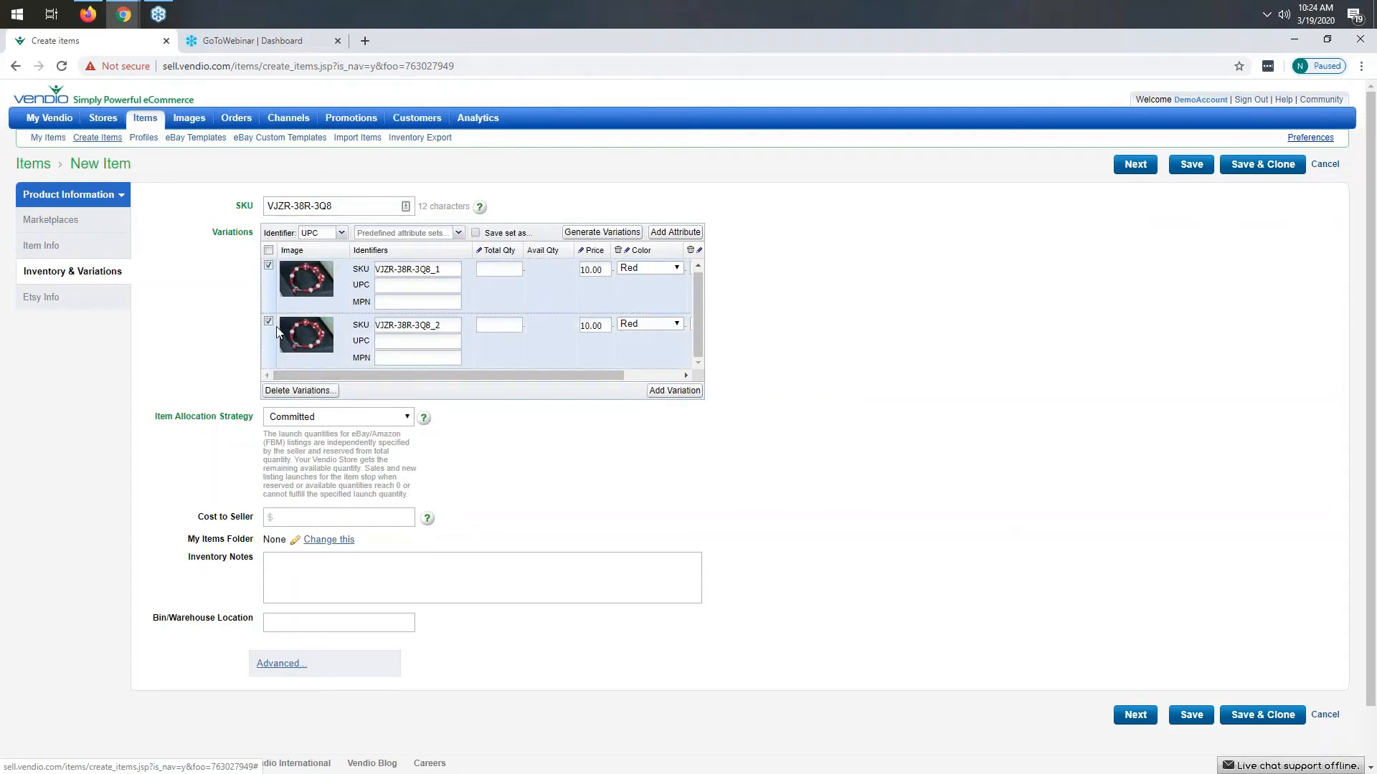
click(296, 398)
click(667, 468)
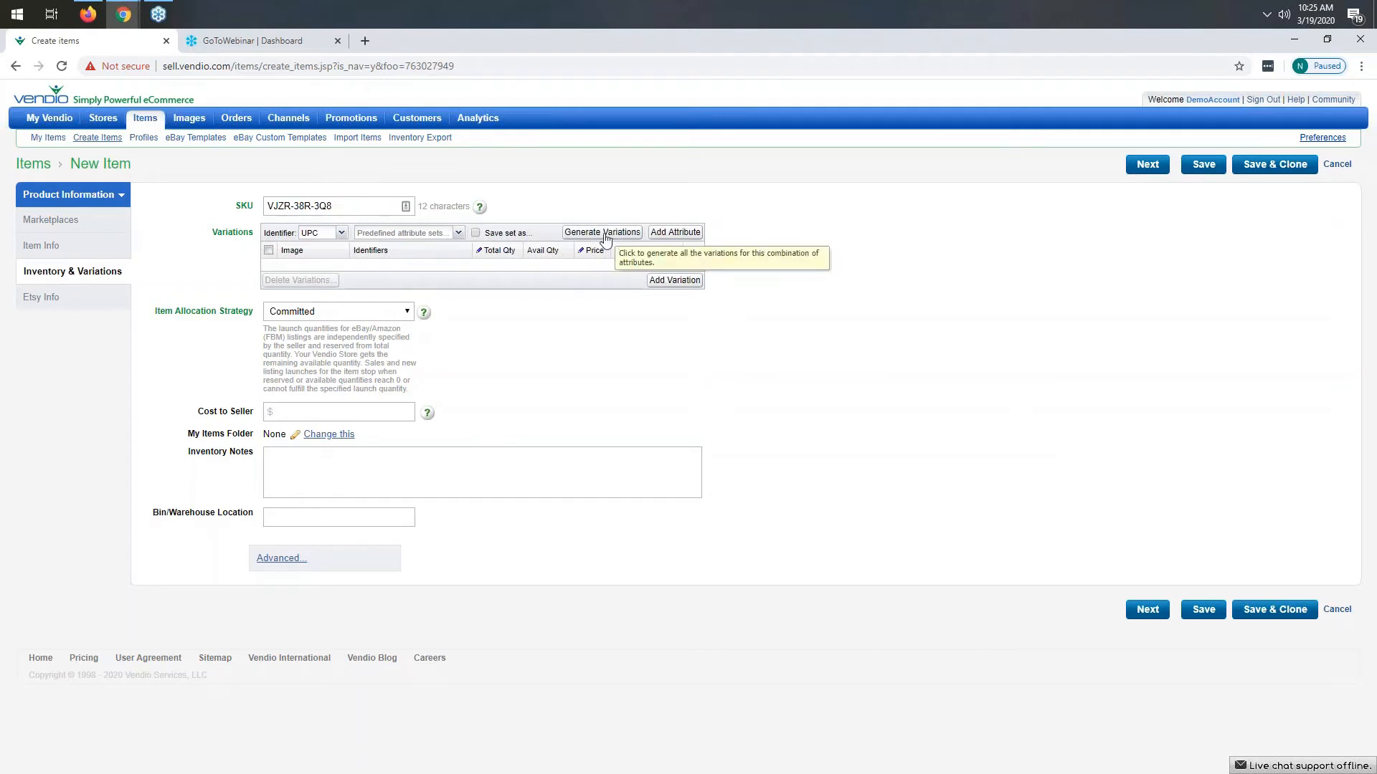
- Generate all variations for the Color and Size combinations and review the resulting rows
click(603, 233)
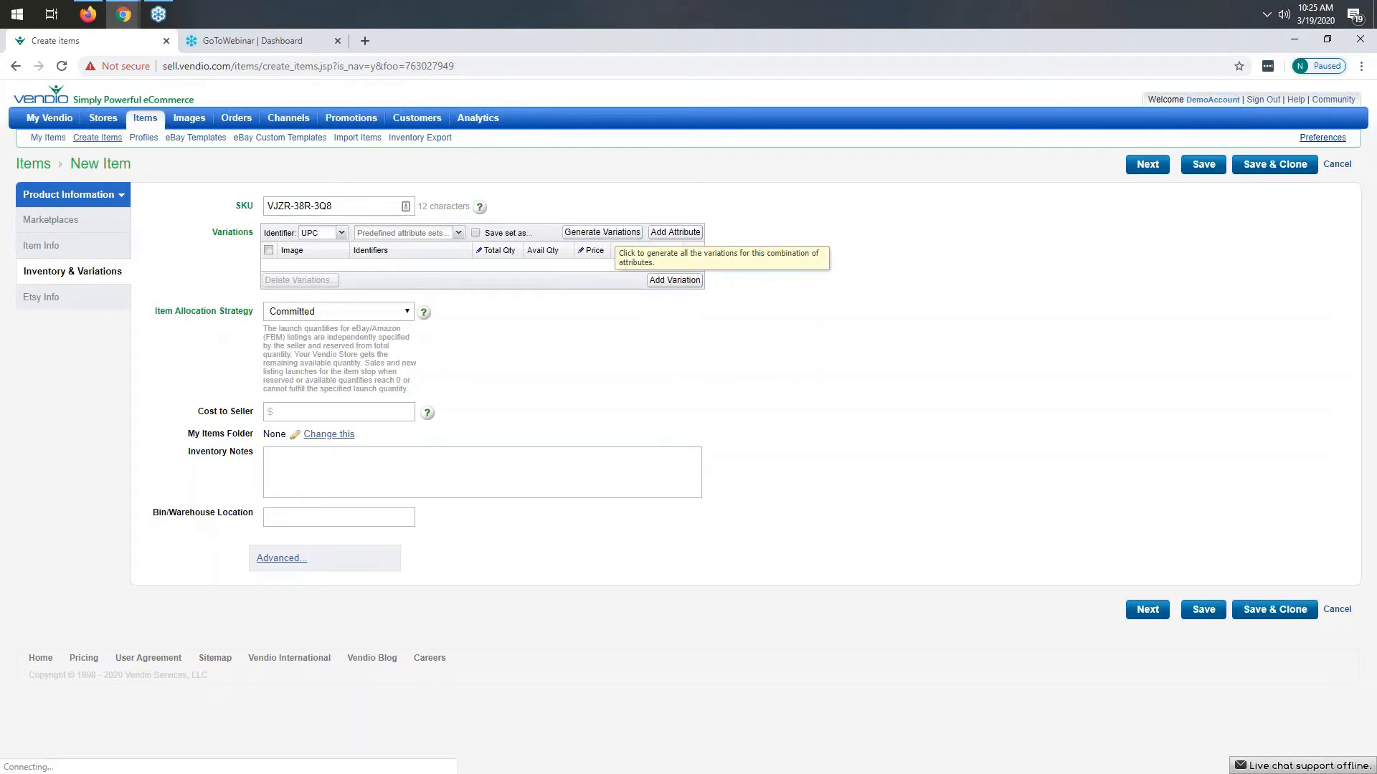
scroll(580, 674, down, 5)
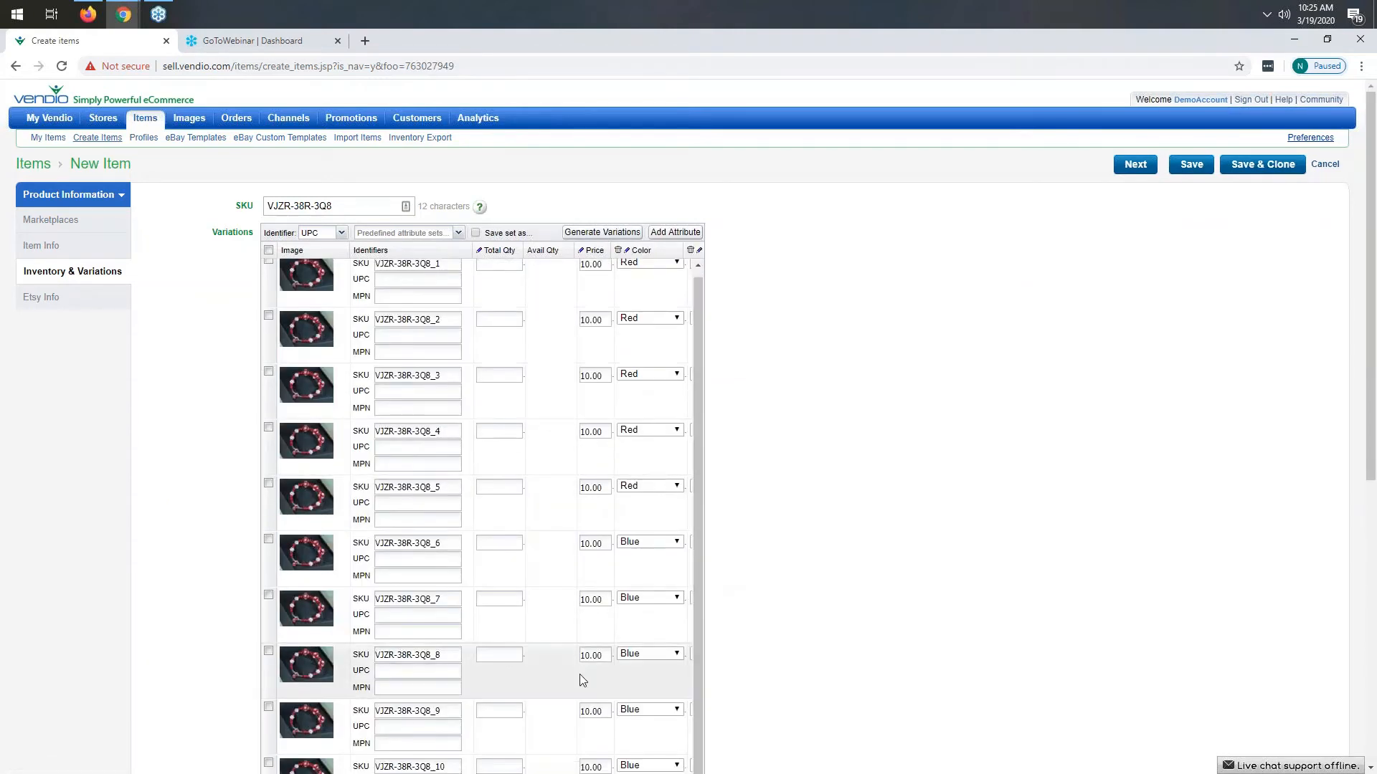
drag(496, 604, 578, 605)
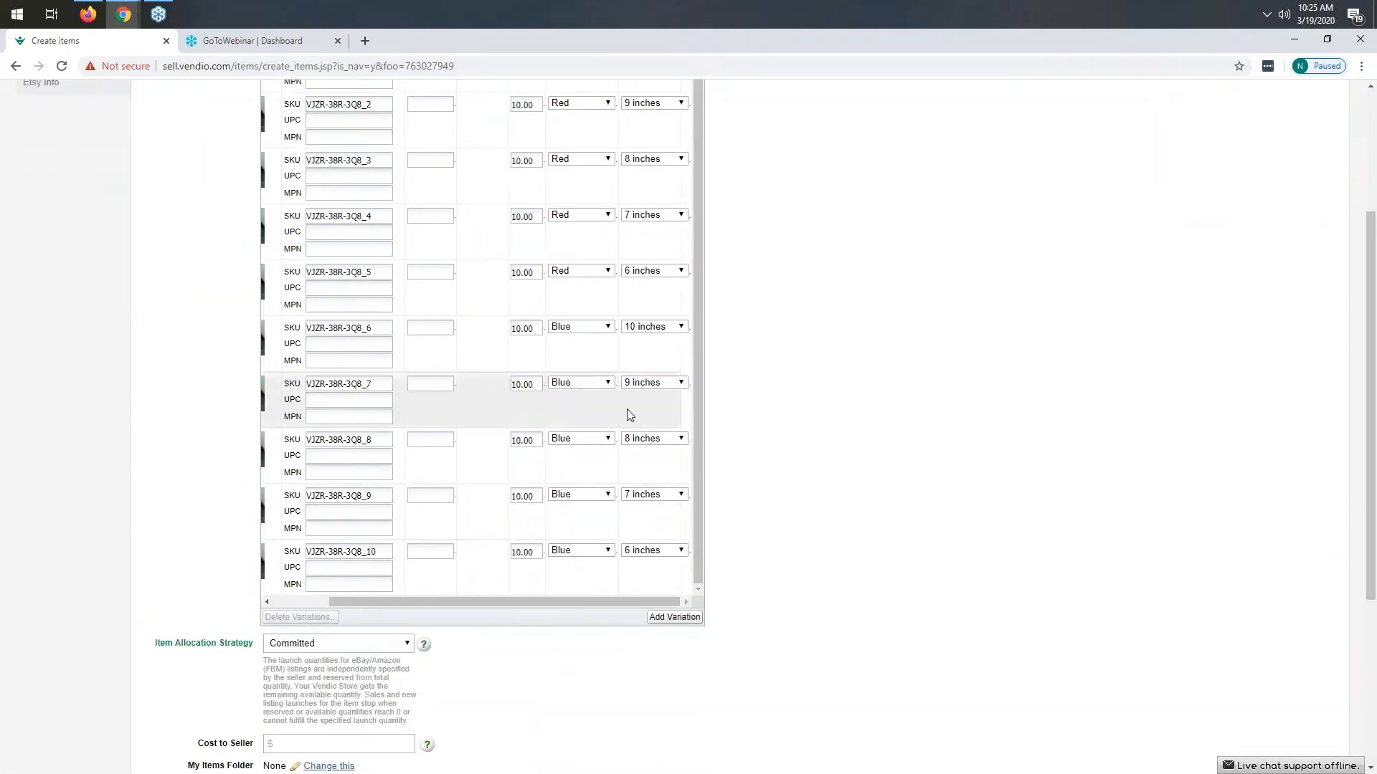
scroll(787, 384, up, 5)
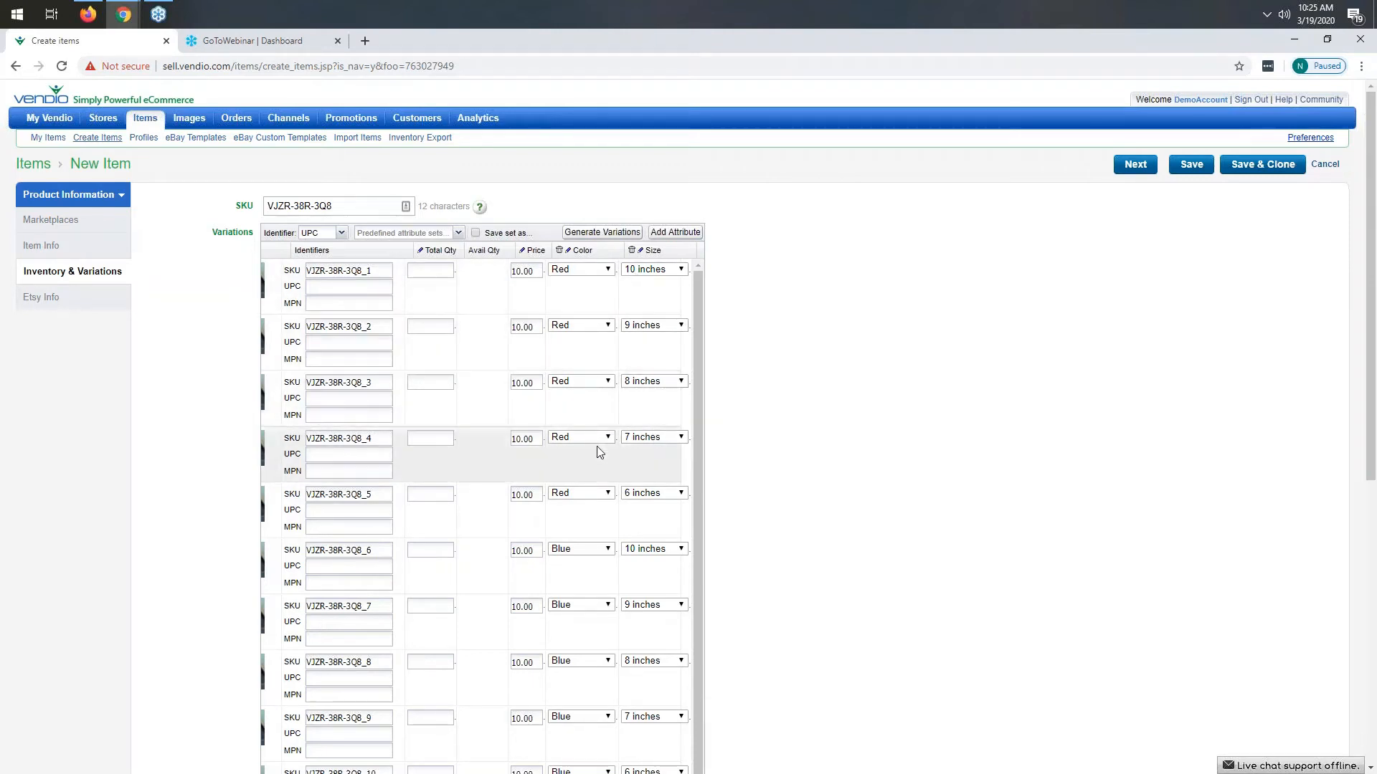
scroll(596, 447, down, 1)
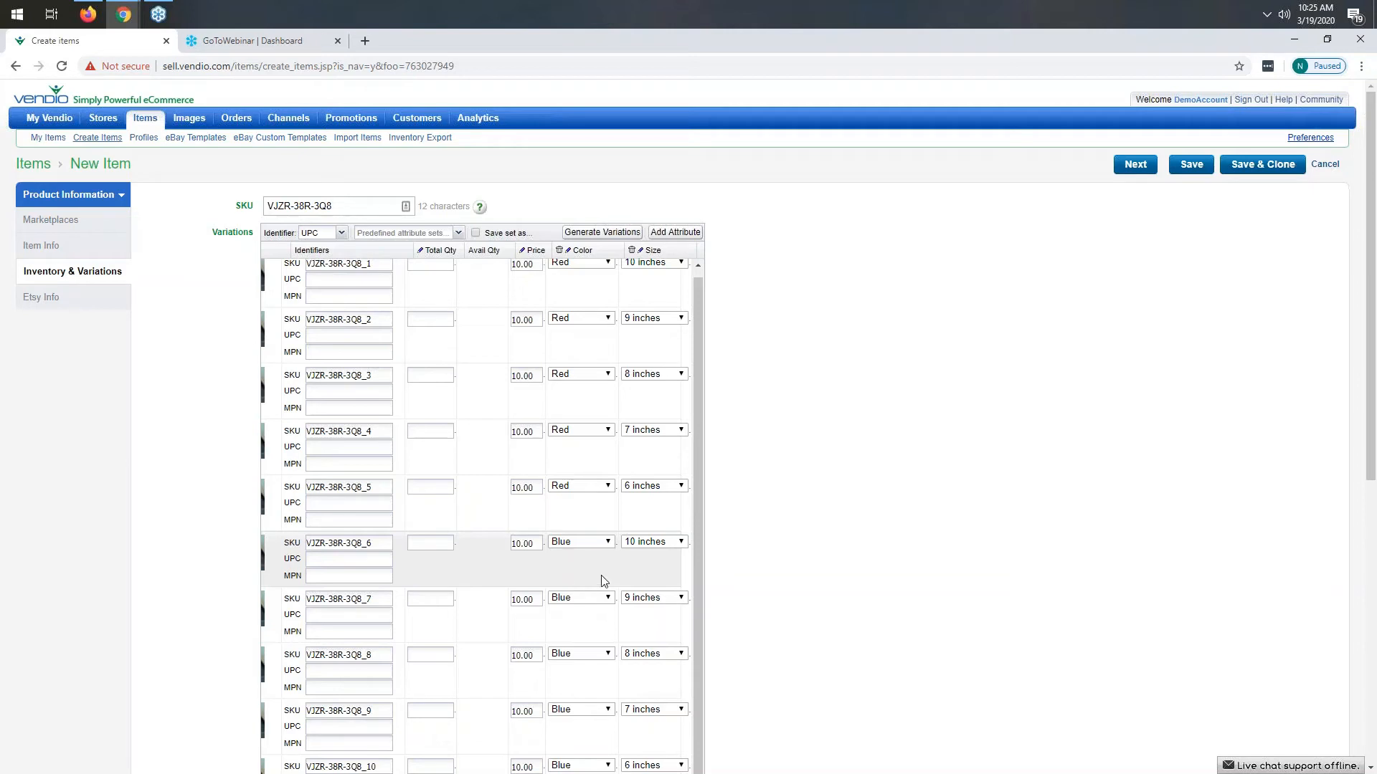
scroll(457, 543, up, 1)
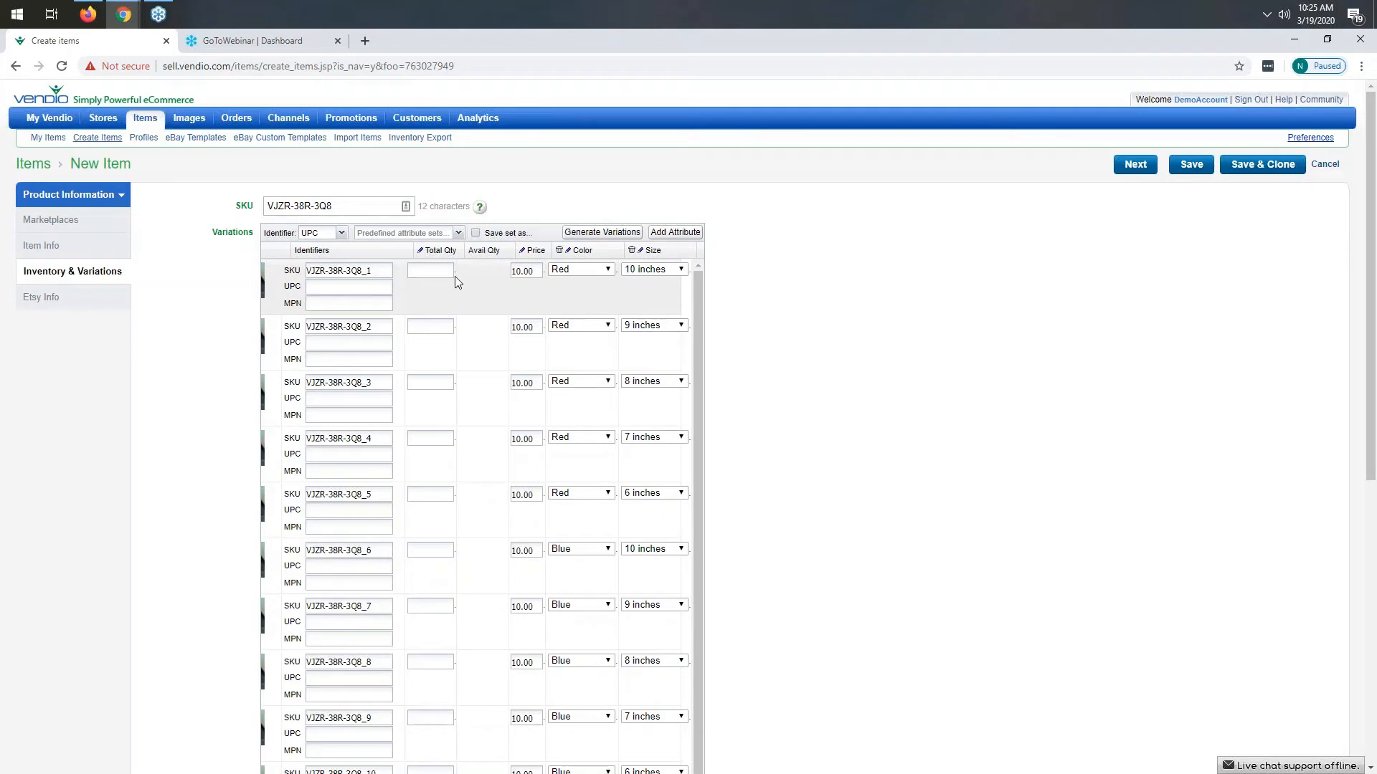
- Bulk set the total quantity to 10 for all variations
click(421, 251)
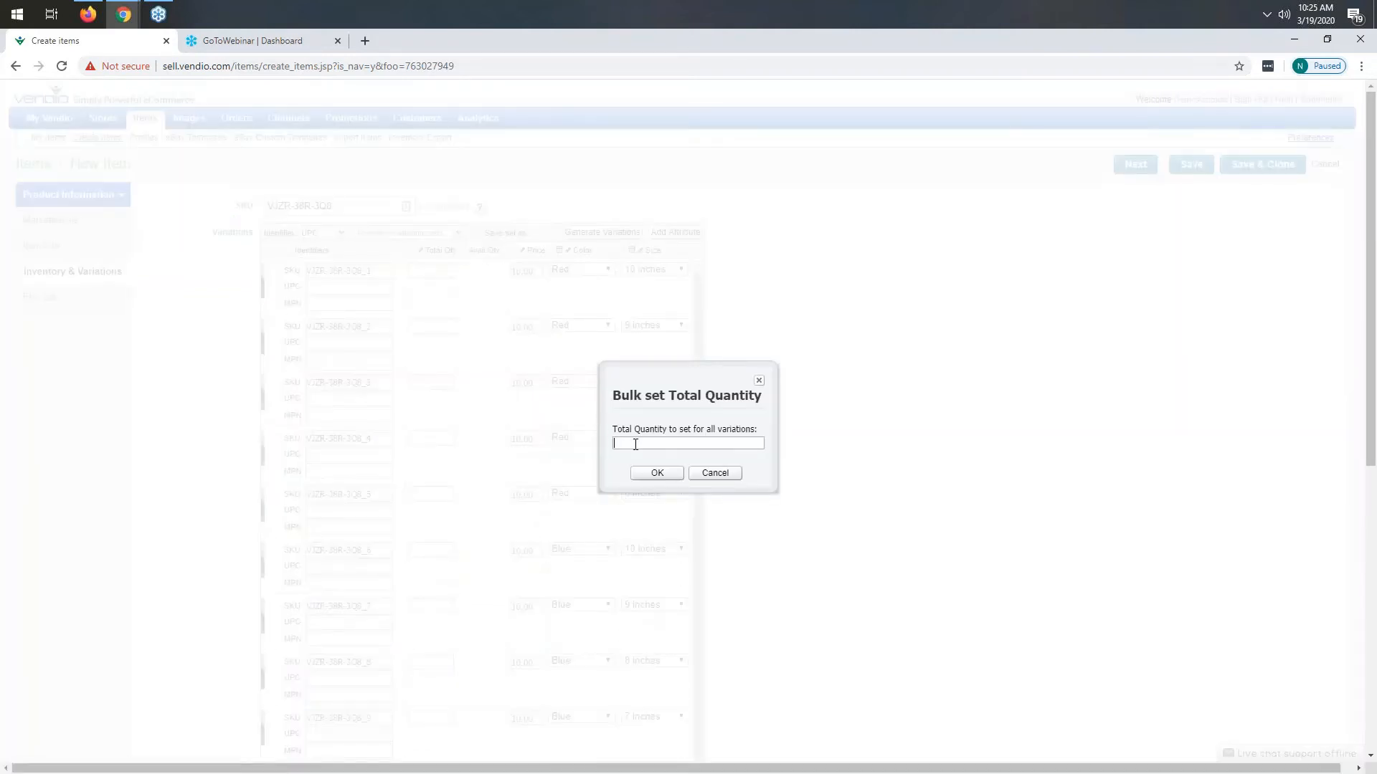
text(10)
click(657, 474)
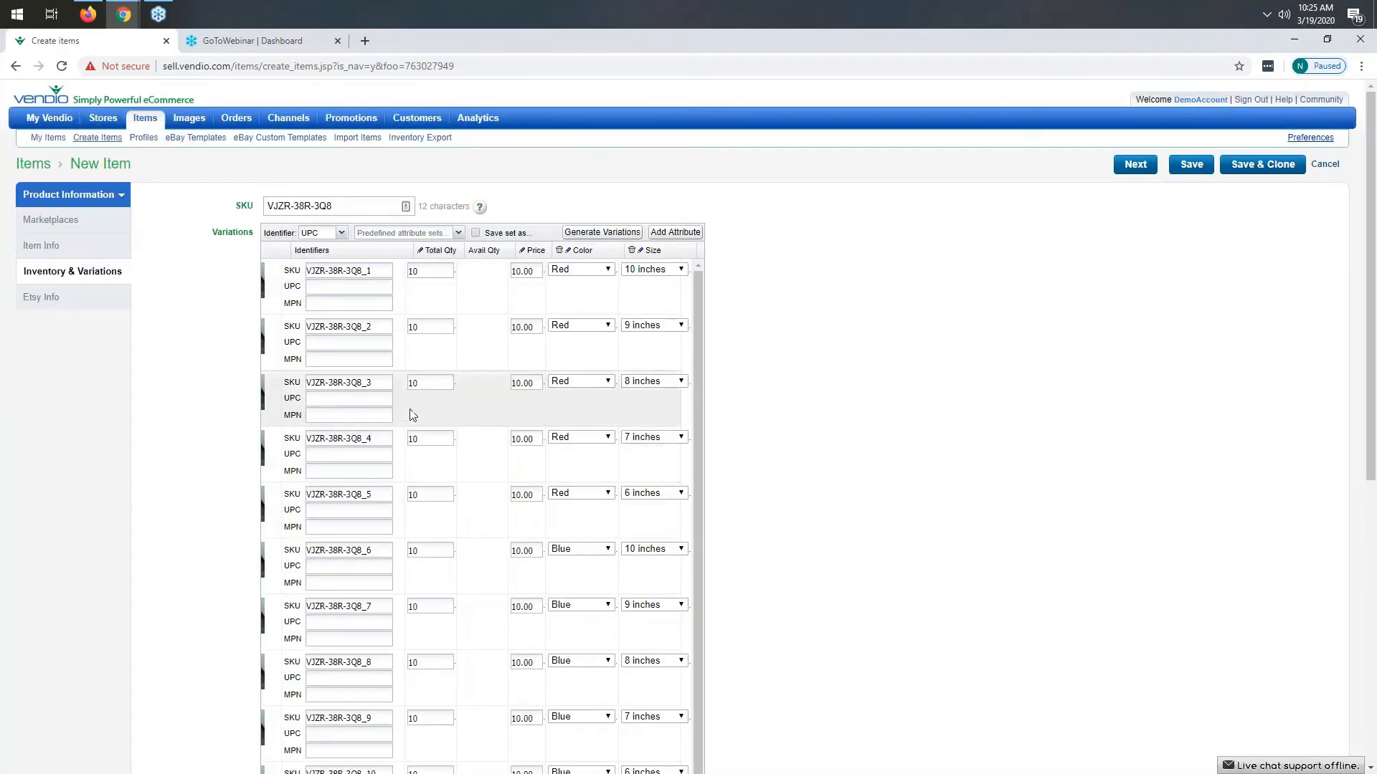
- Change the second variation's total quantity to 9, then back to 10
click(414, 327)
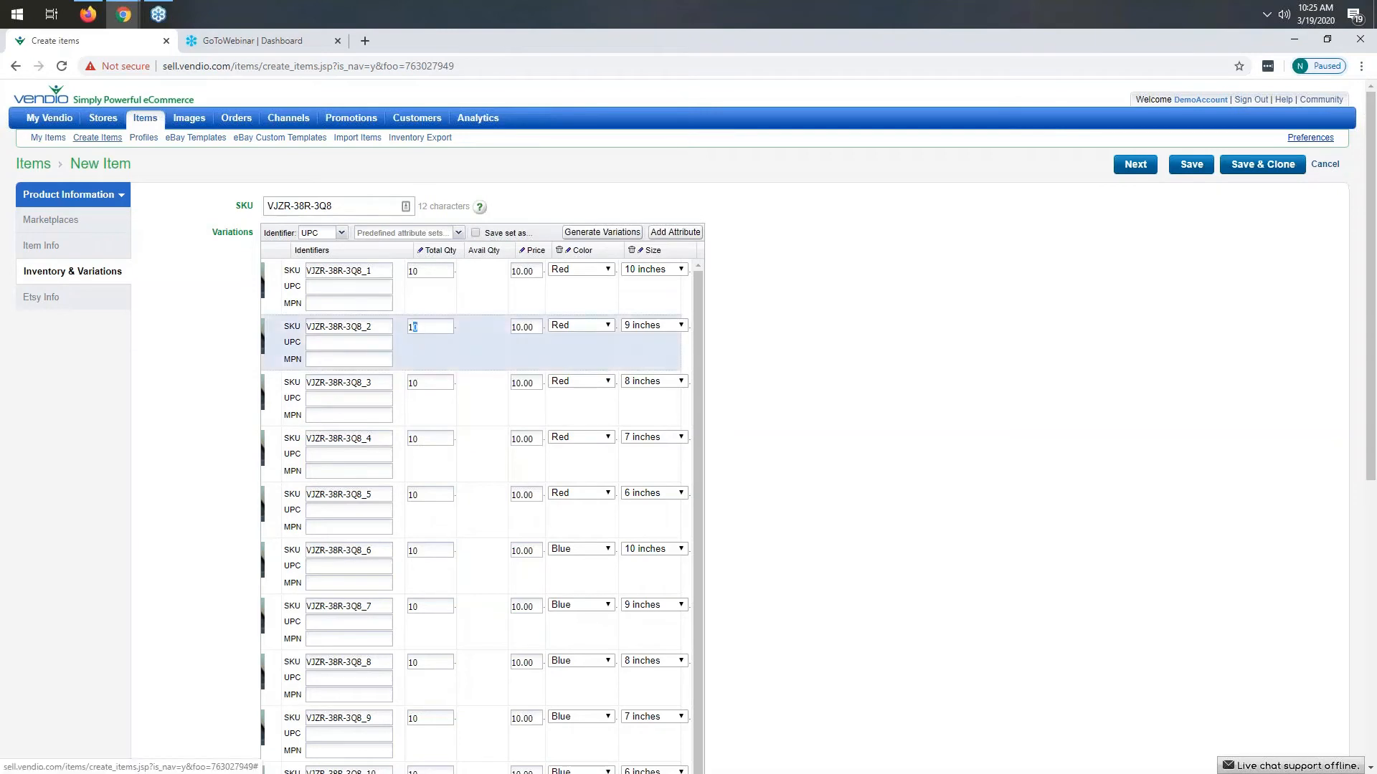
double_click(414, 327)
text(9)
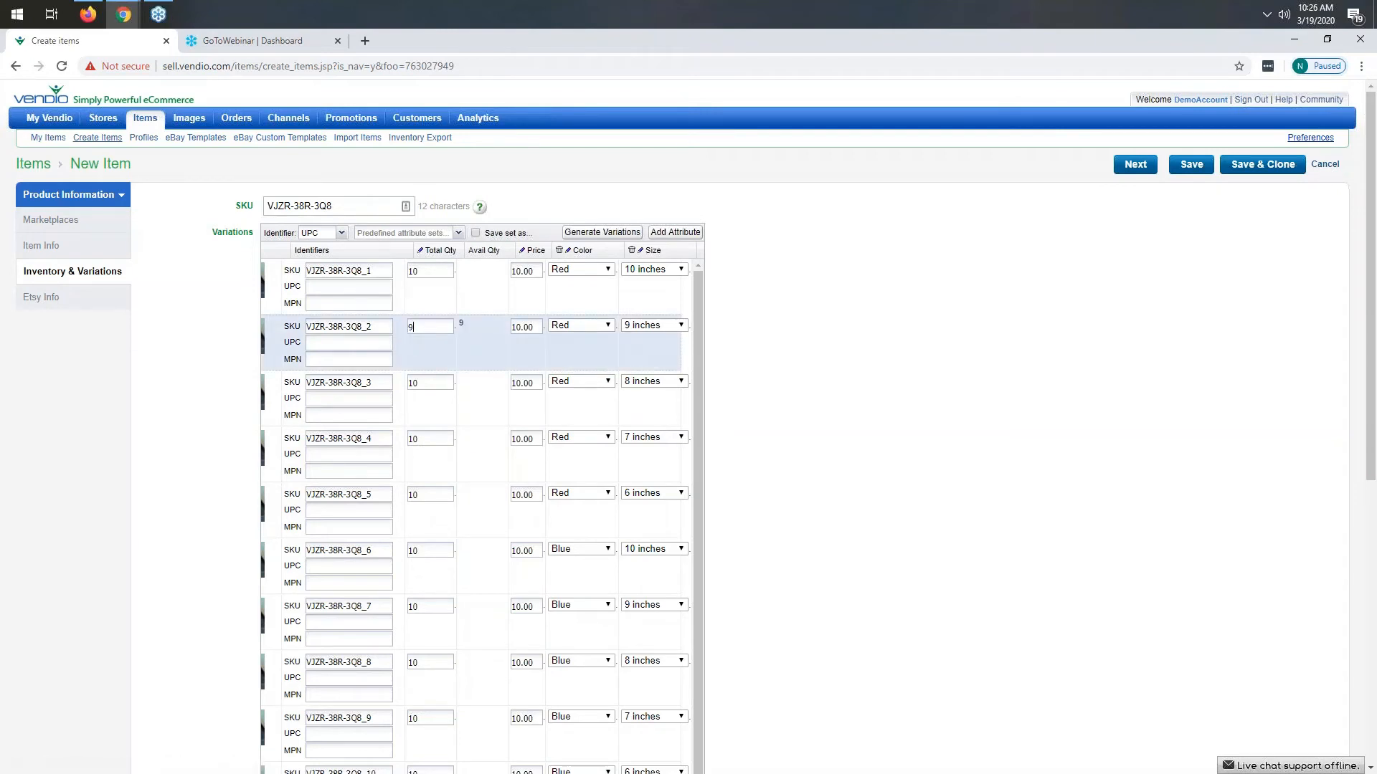
double_click(409, 326)
text(10)
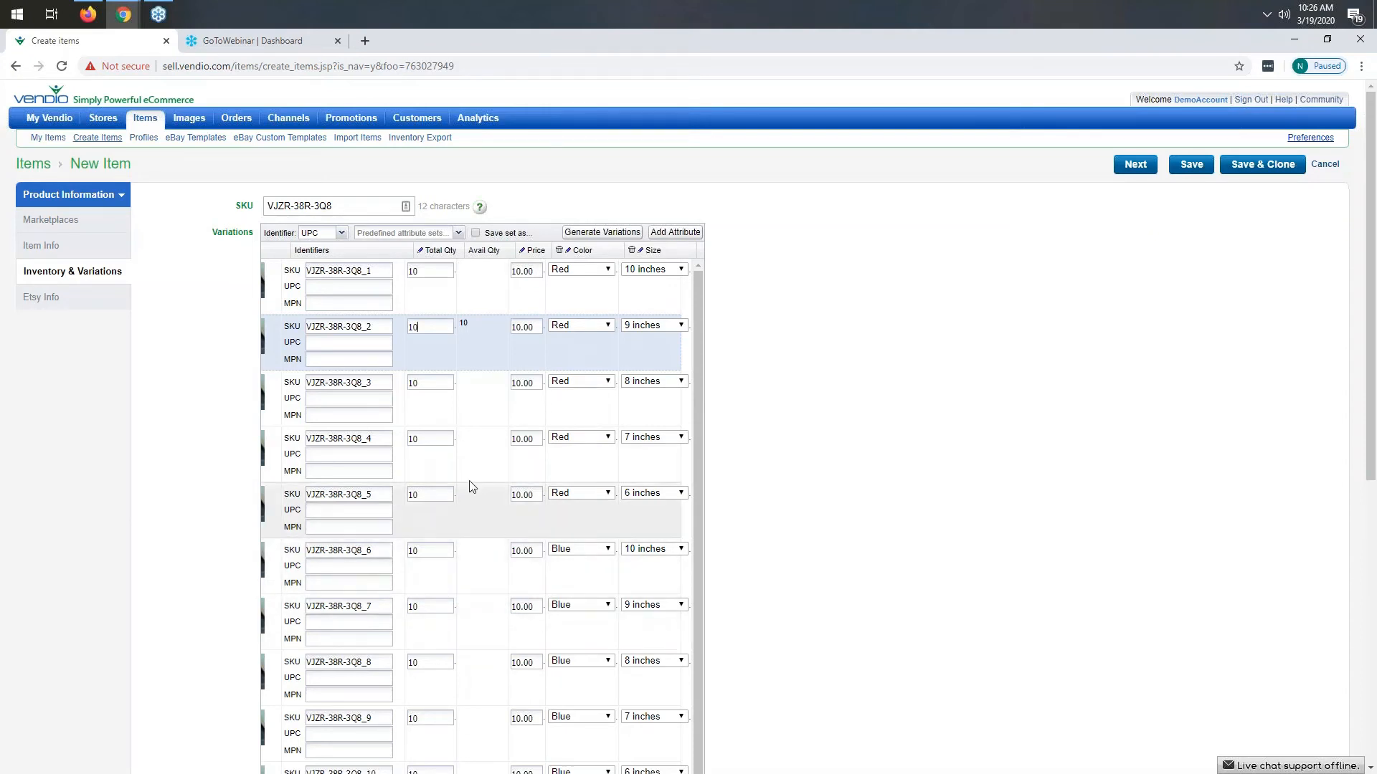
- Set the item allocation strategy to Shared
click(386, 270)
drag(386, 270, 328, 272)
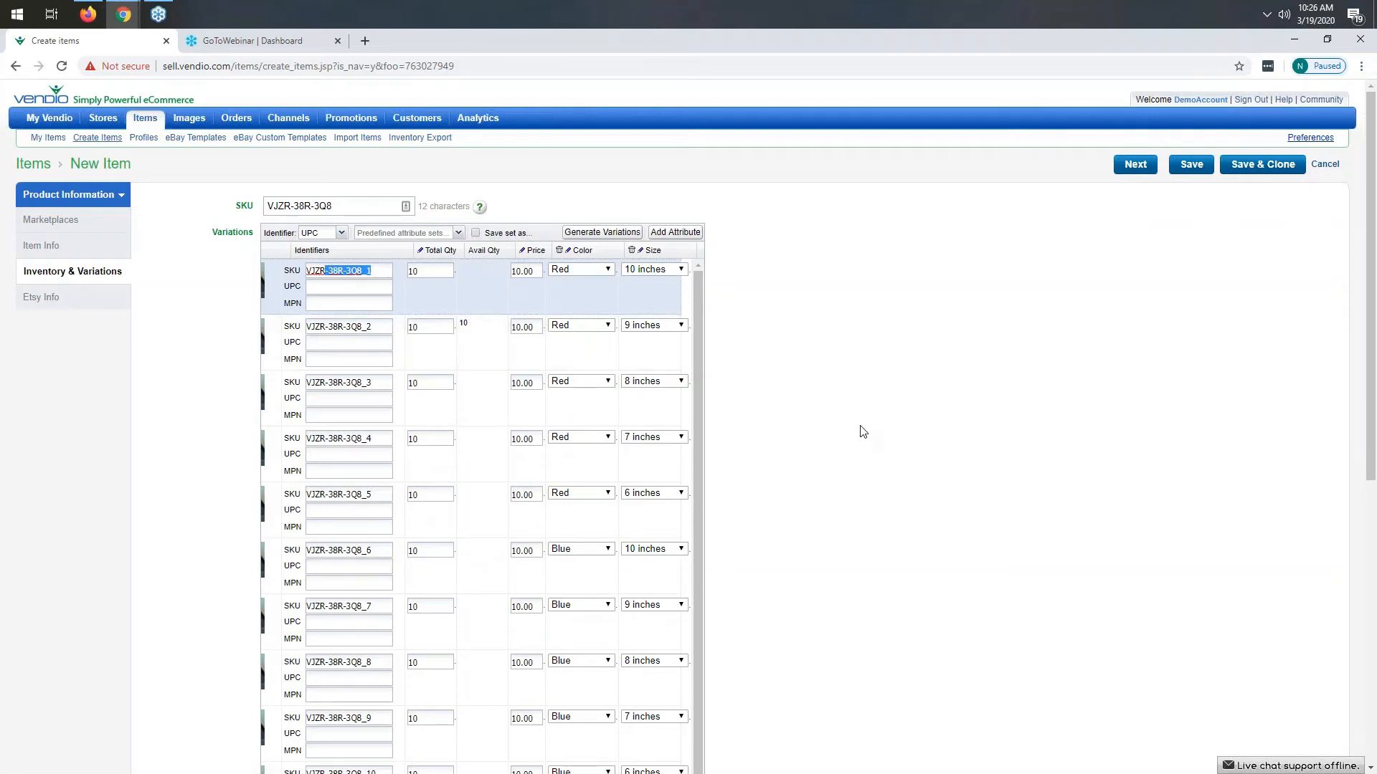
scroll(863, 431, down, 5)
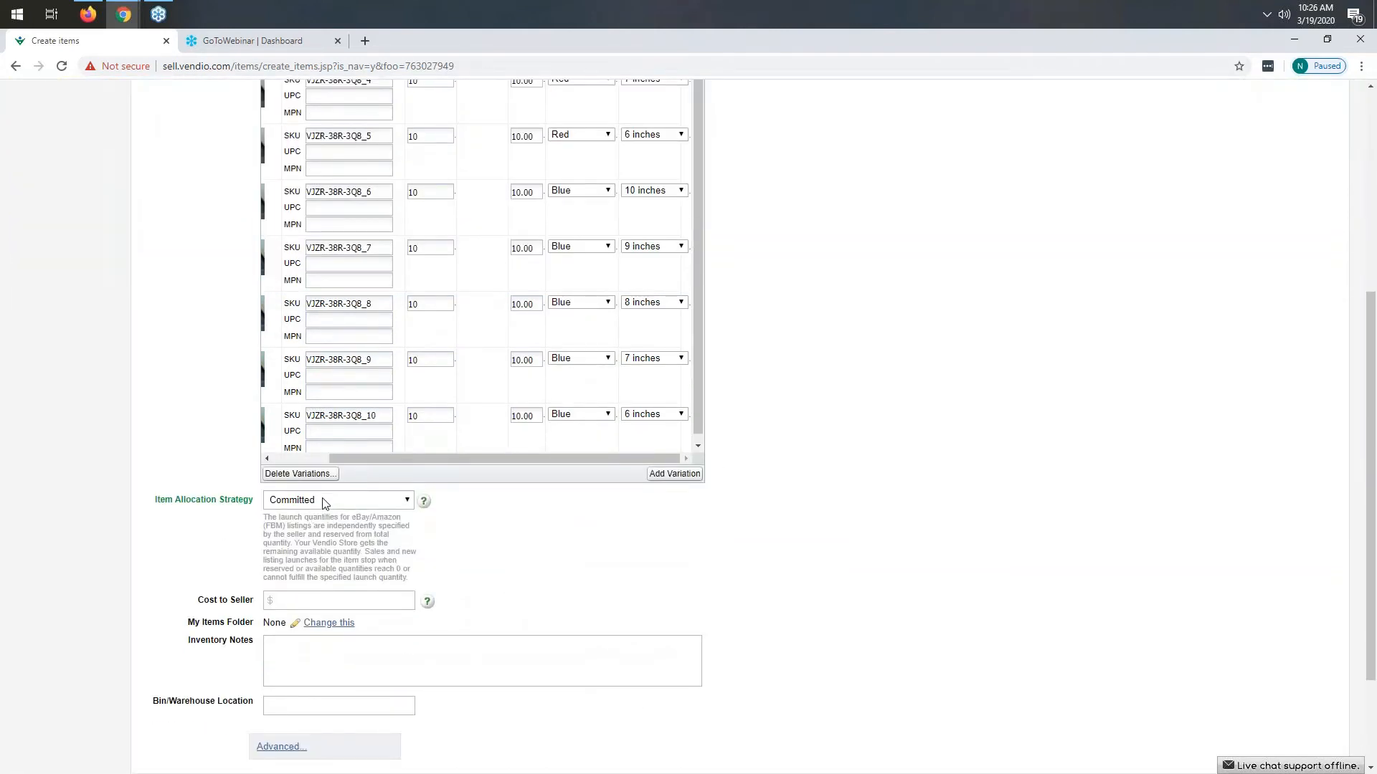
click(322, 502)
click(303, 525)
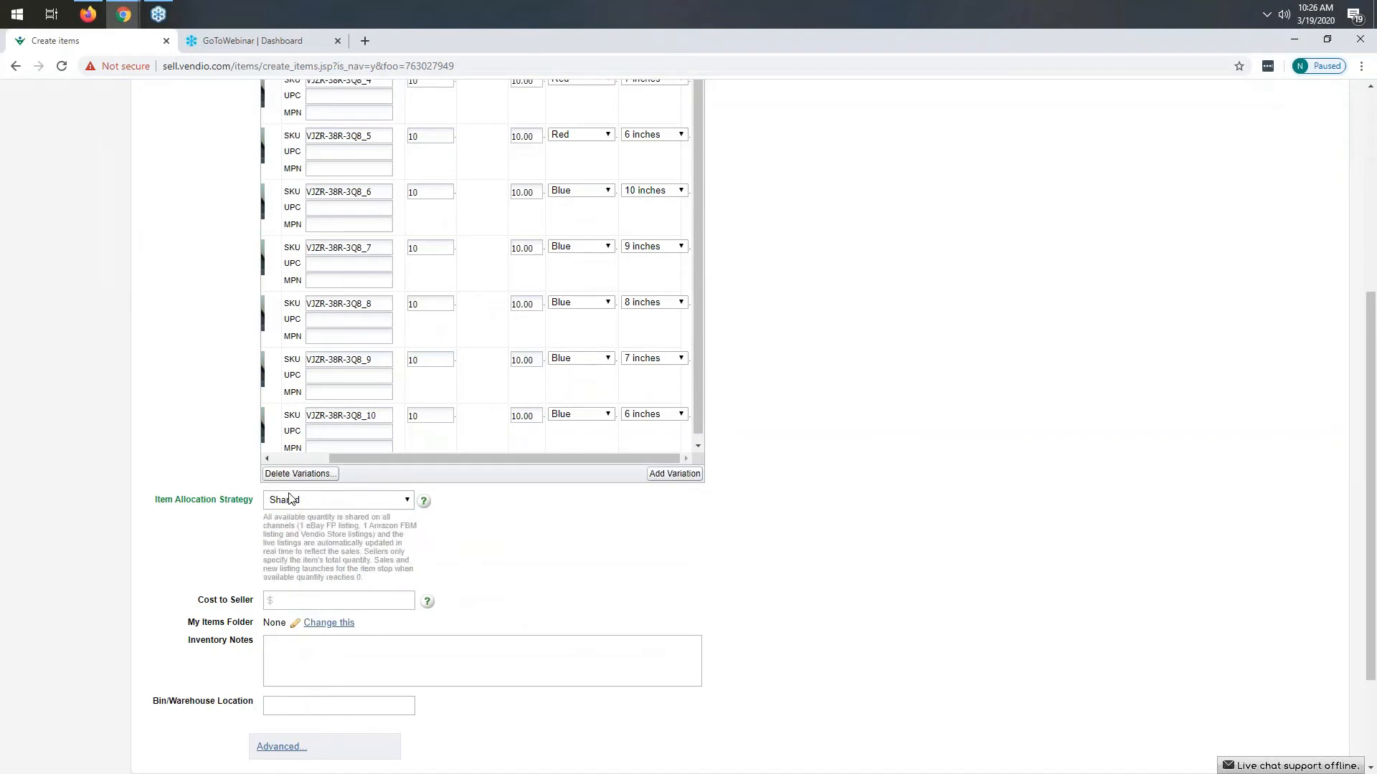
- Set the cost to seller to $7.00 and continue to the Etsy info section
click(308, 597)
text(7.00)
scroll(853, 583, down, 2)
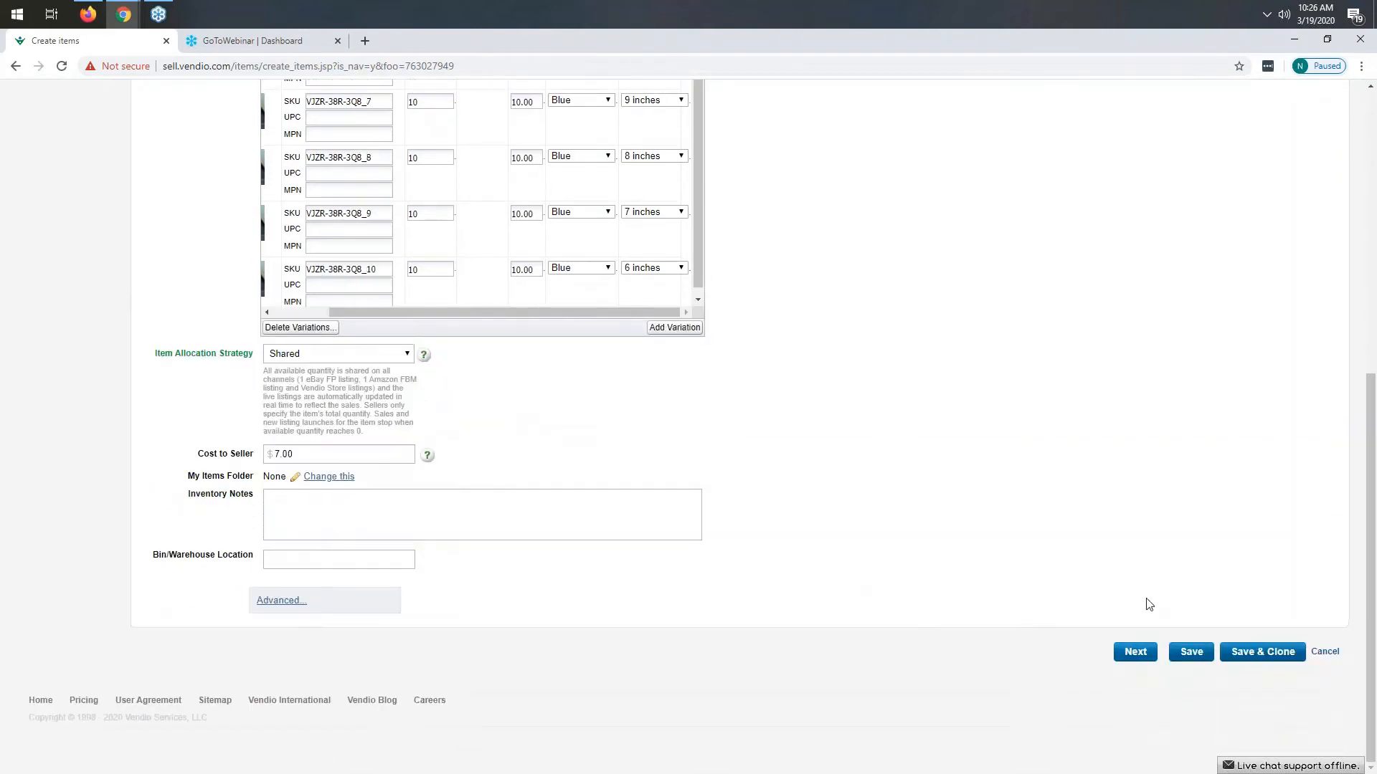
click(1136, 653)
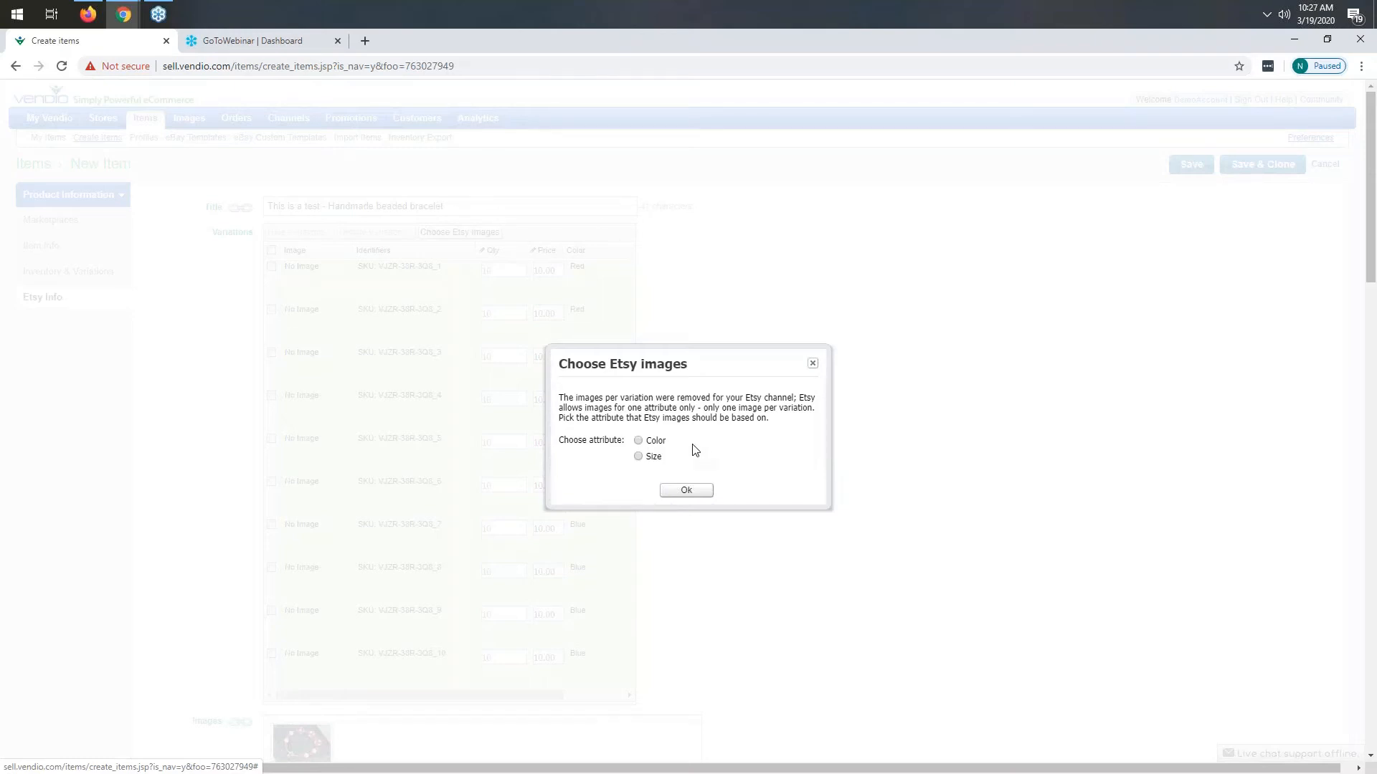
- Choose Color as the attribute that Etsy variation images are based on
click(638, 441)
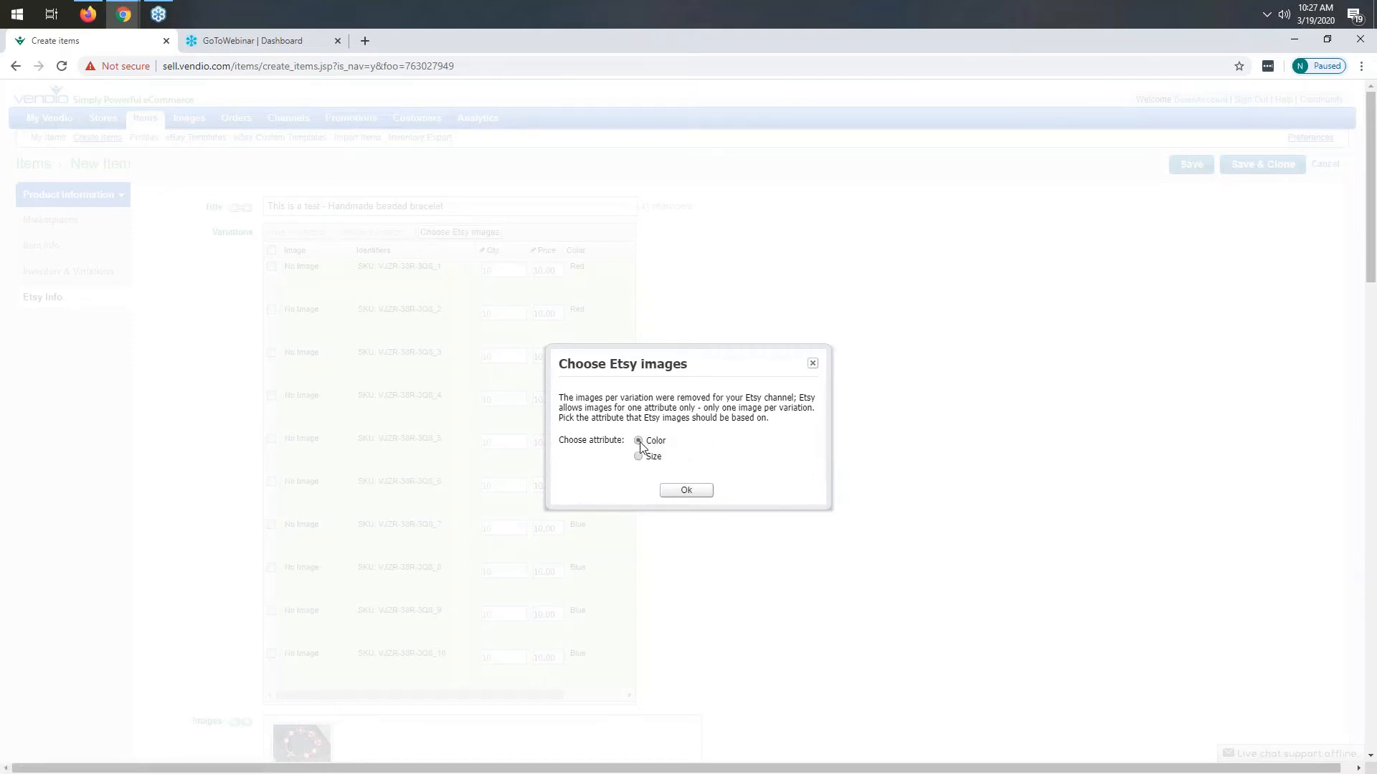
click(686, 491)
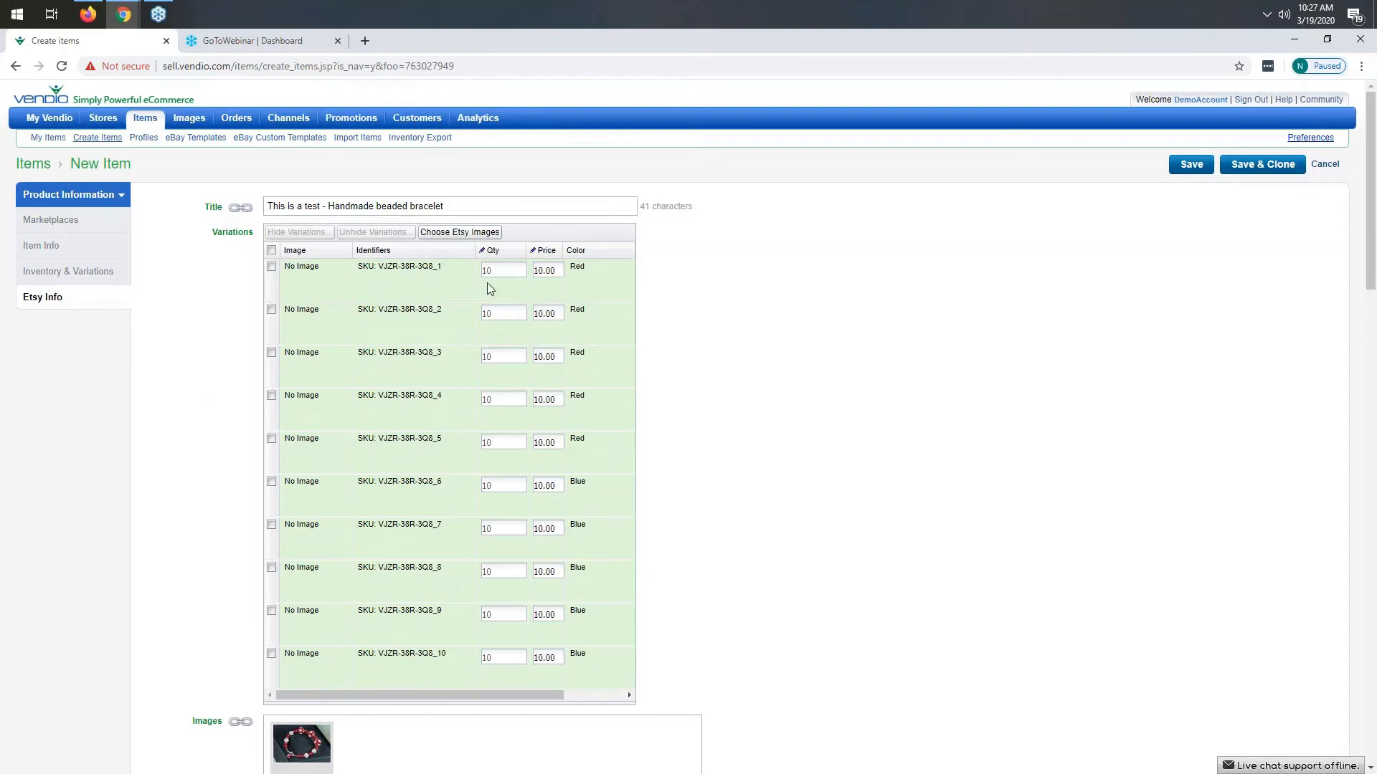
drag(530, 692, 483, 707)
- Attach the black-and-red beaded bracelet image from the image library to the Red color variations
click(302, 272)
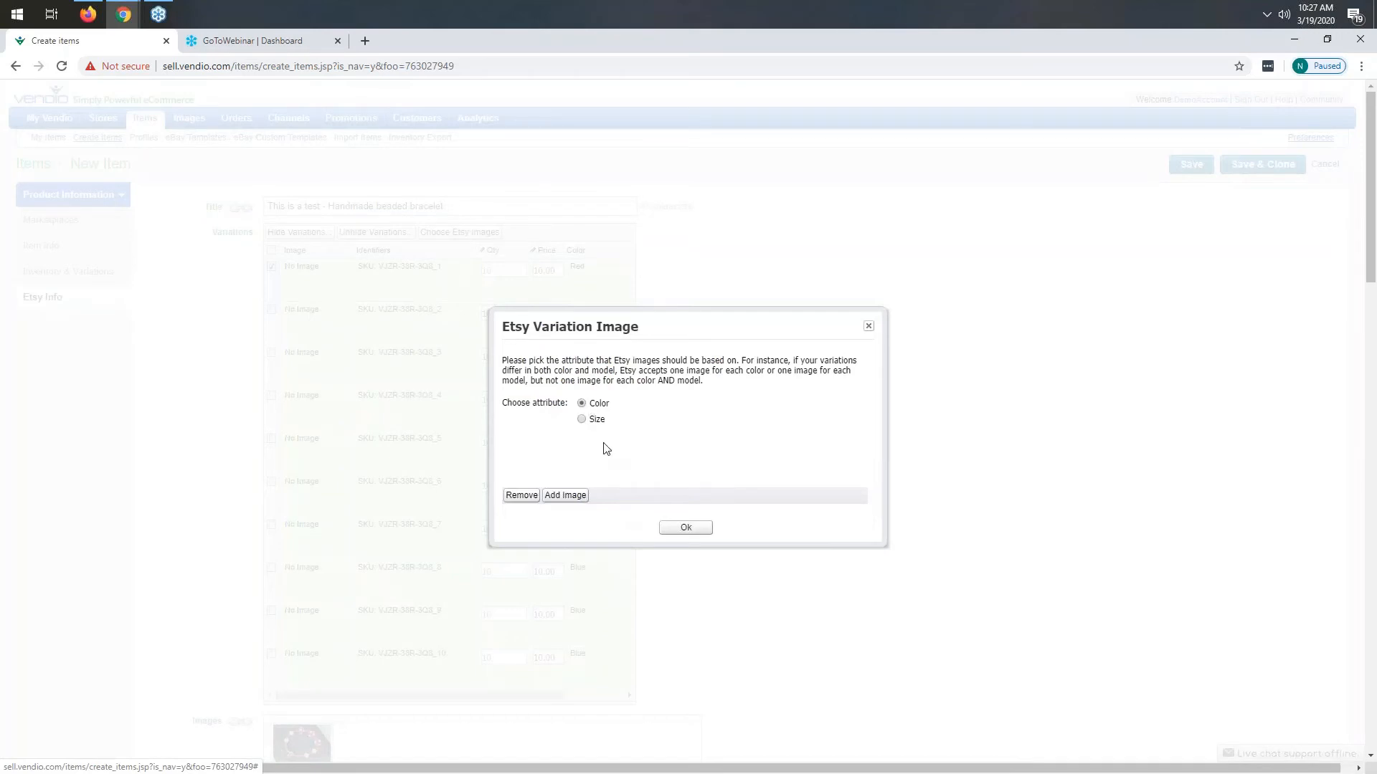
click(565, 496)
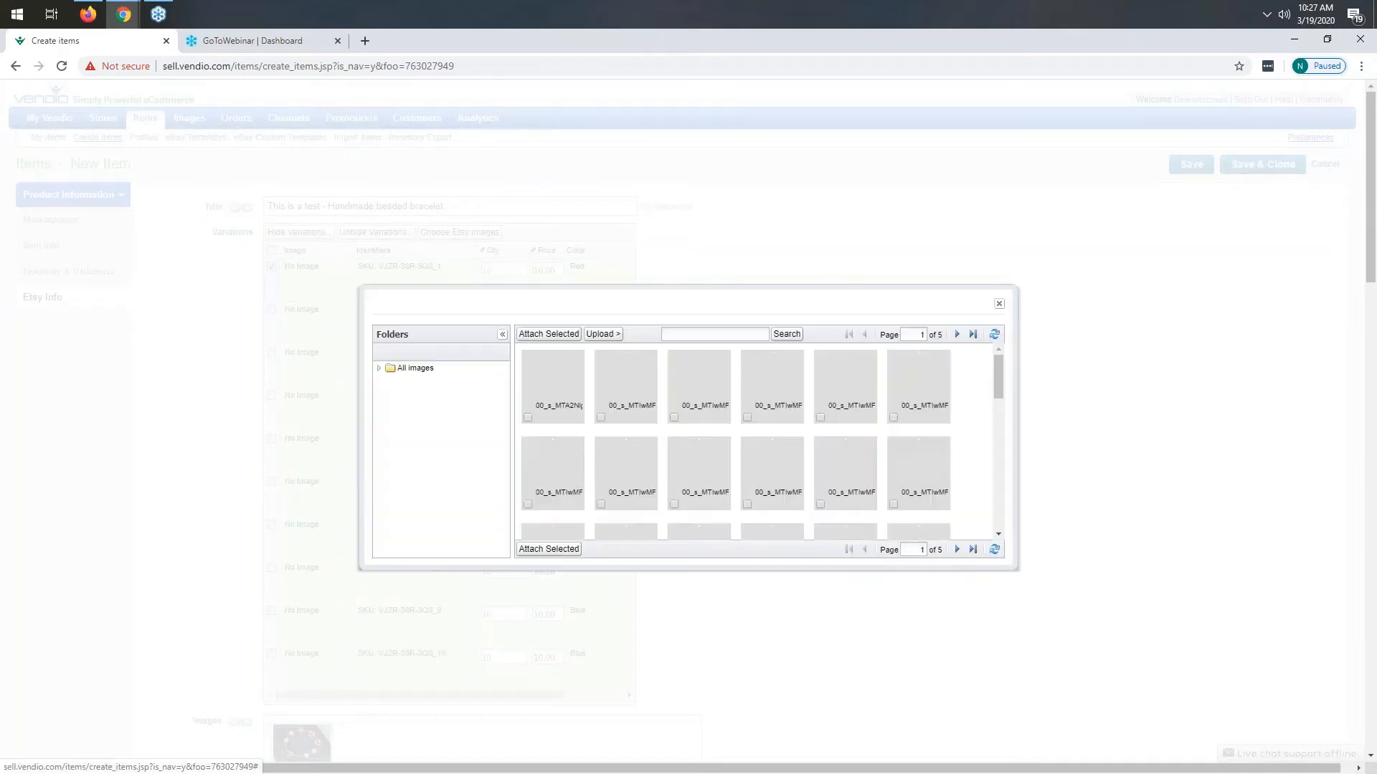
click(958, 552)
click(958, 552)
click(958, 552)
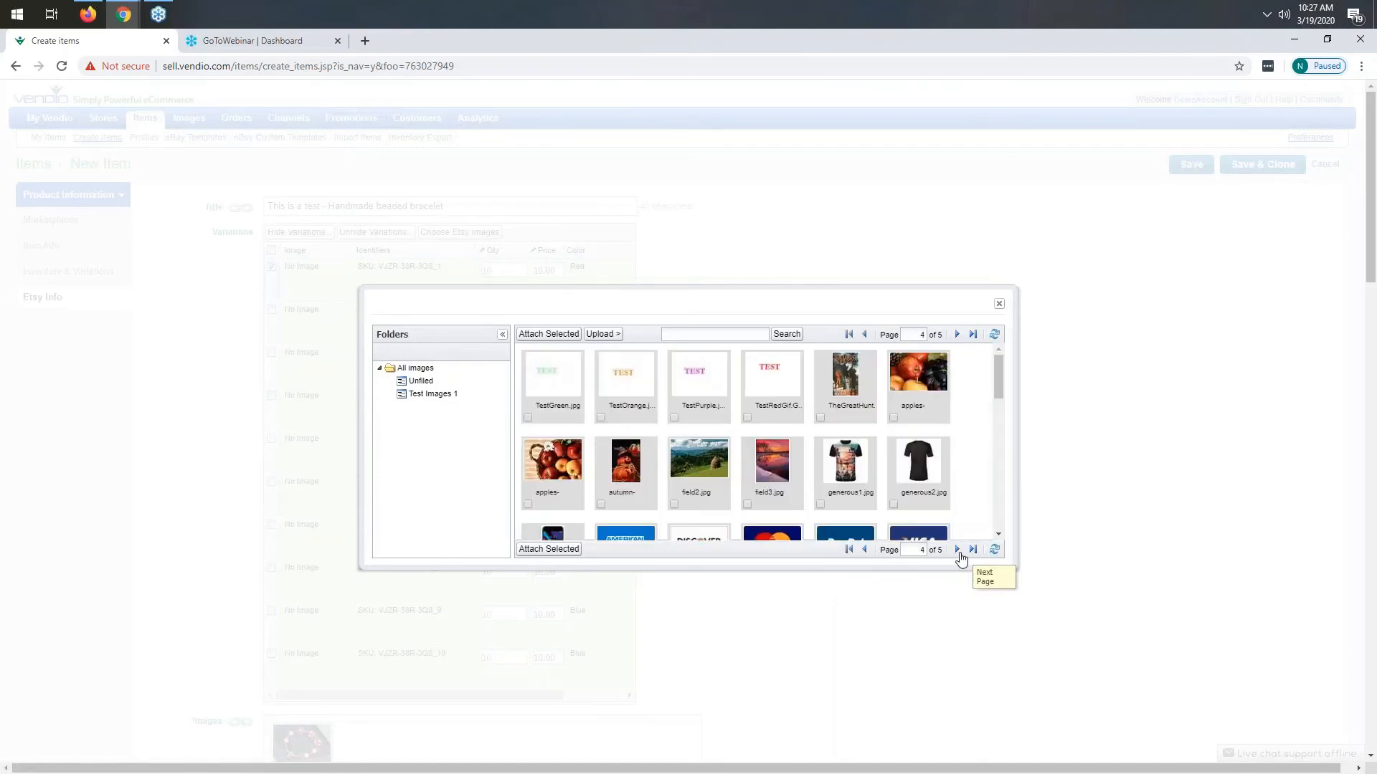
scroll(754, 414, down, 10)
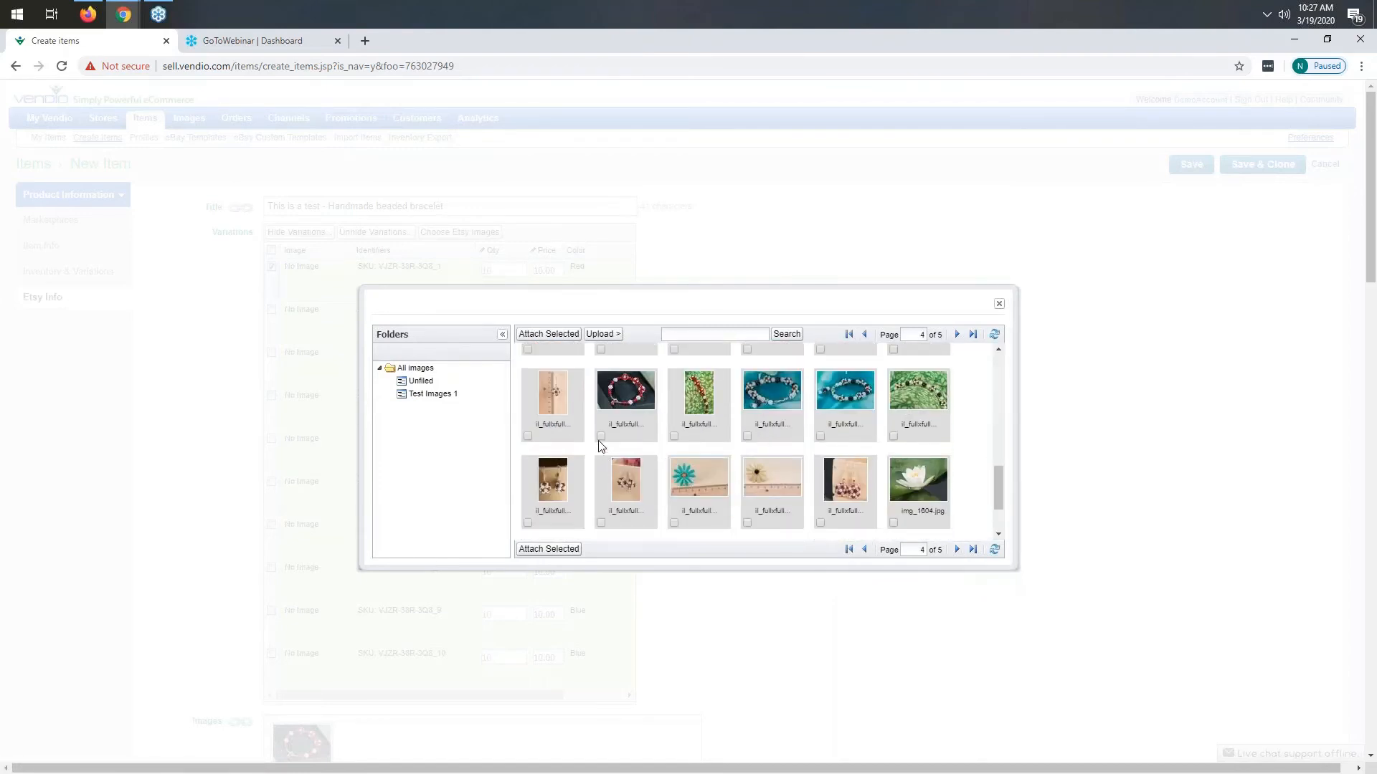
click(601, 437)
click(549, 550)
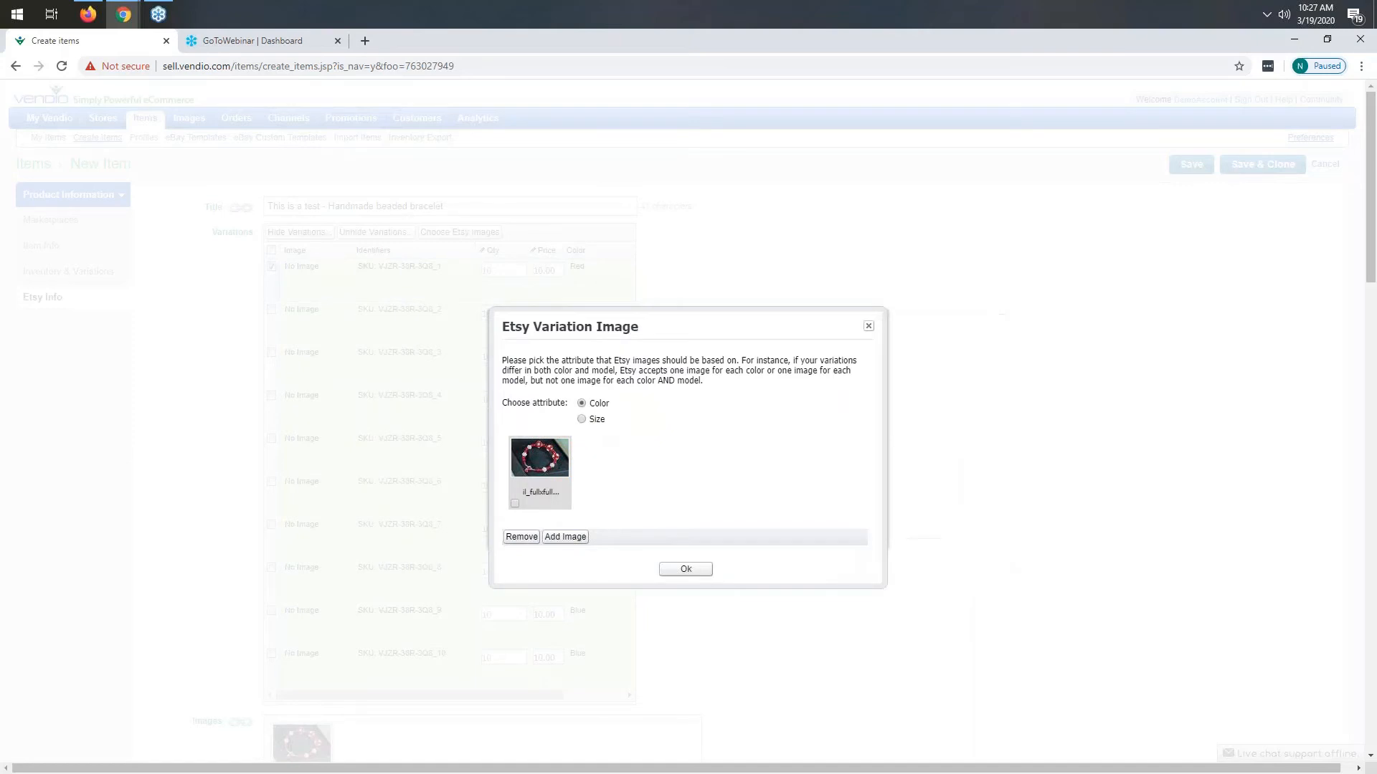
click(518, 505)
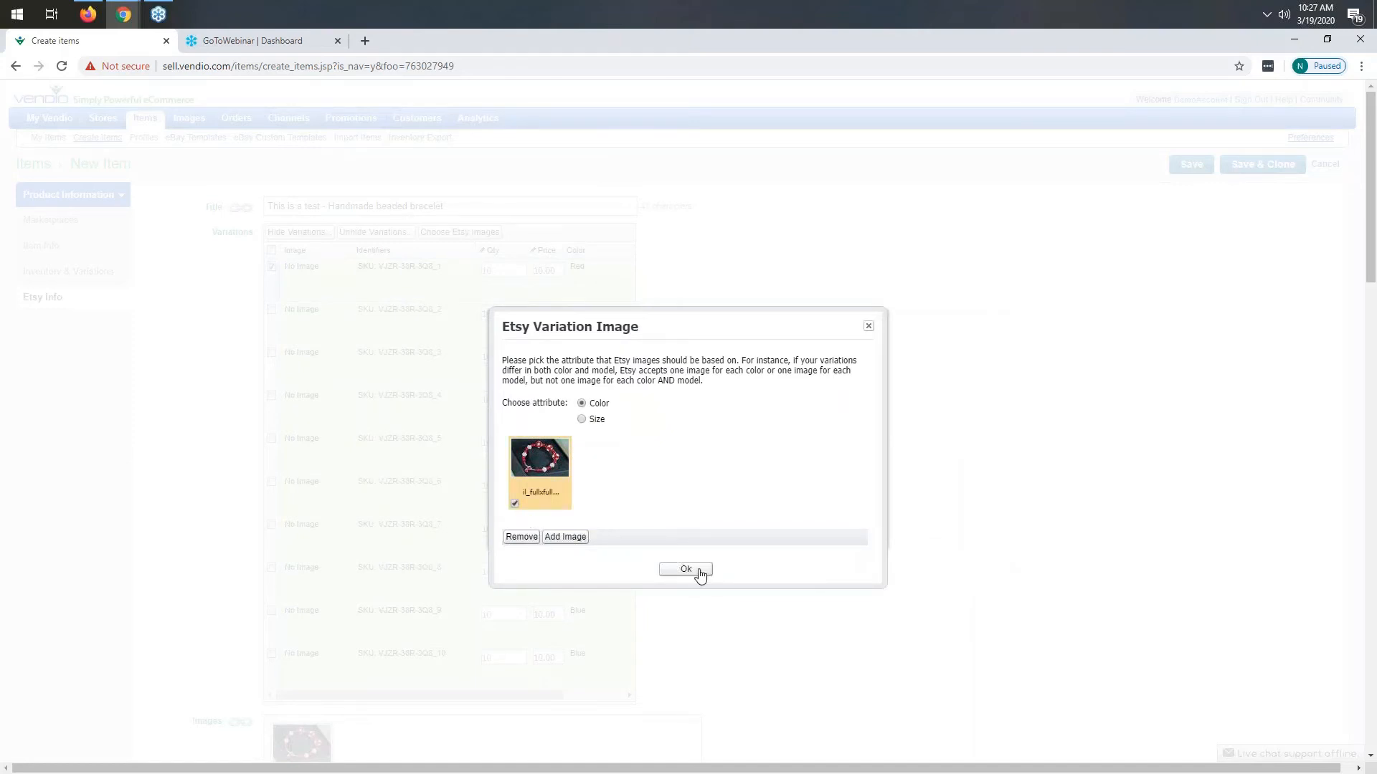
click(685, 570)
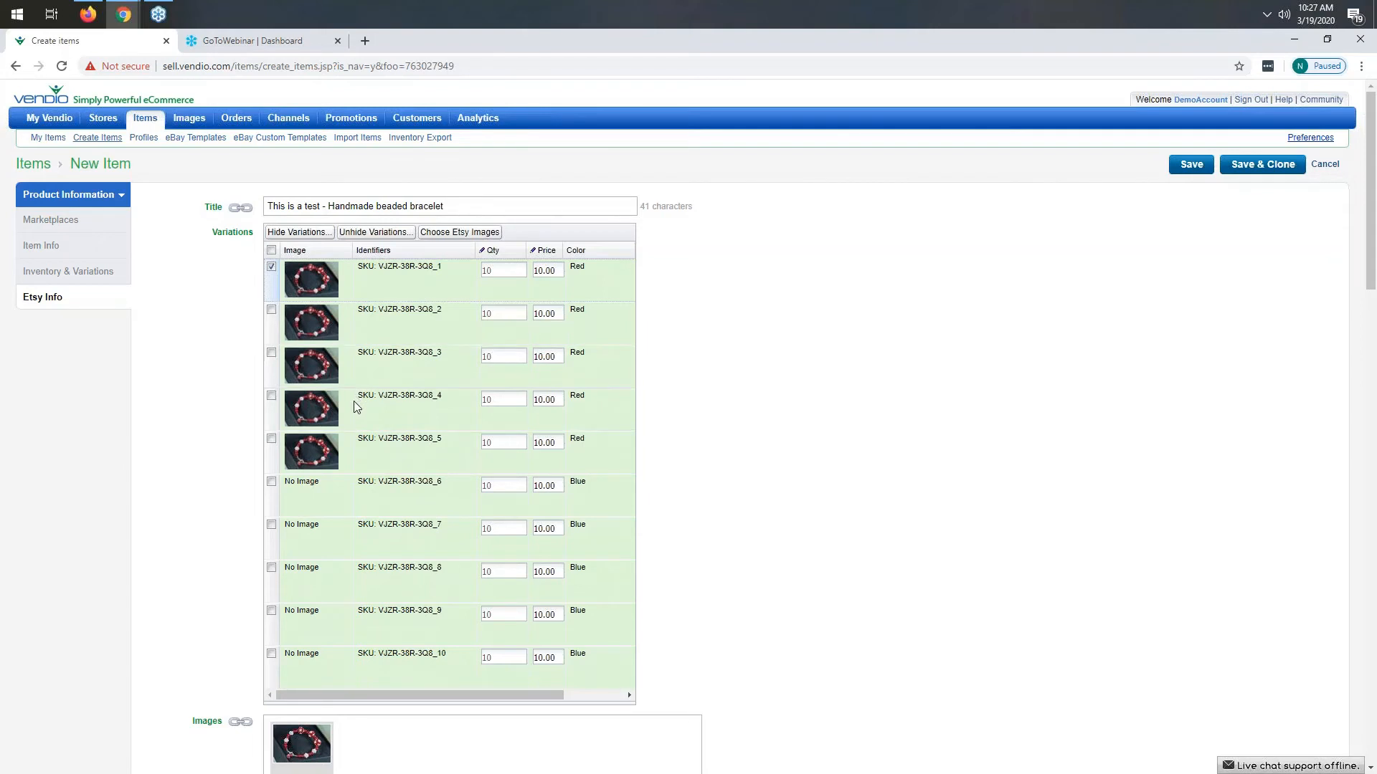
- Attach the turquoise beaded bracelet image from the image library to the Blue color variations
click(308, 489)
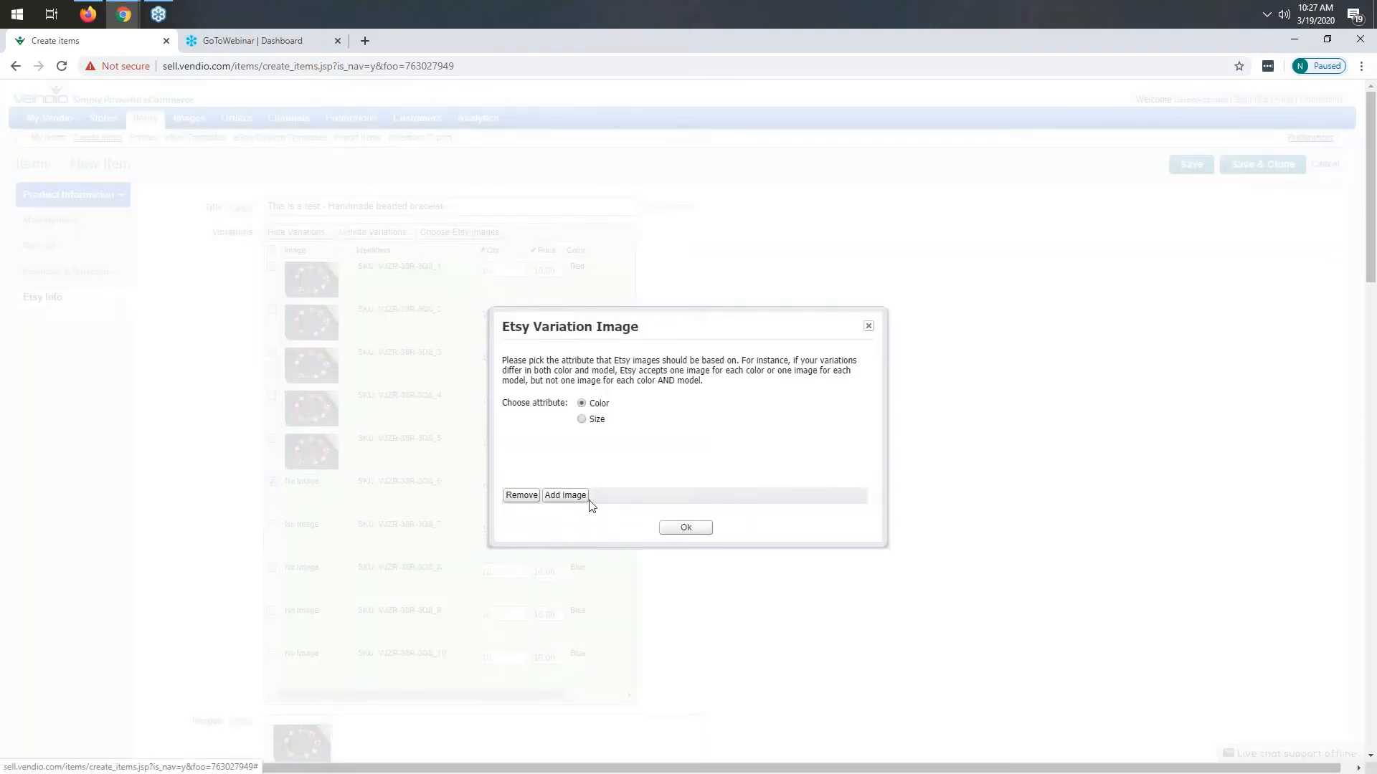
click(571, 497)
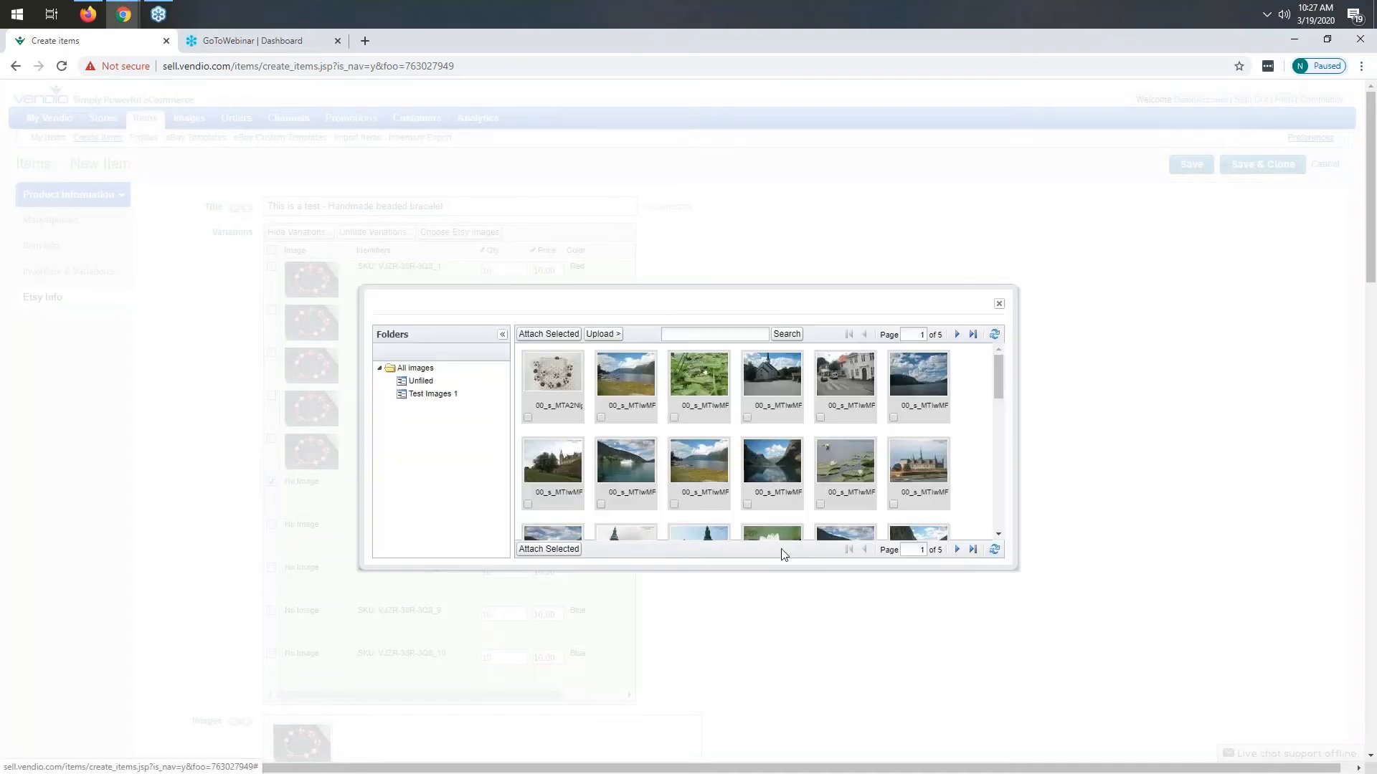
click(959, 551)
click(958, 552)
click(958, 551)
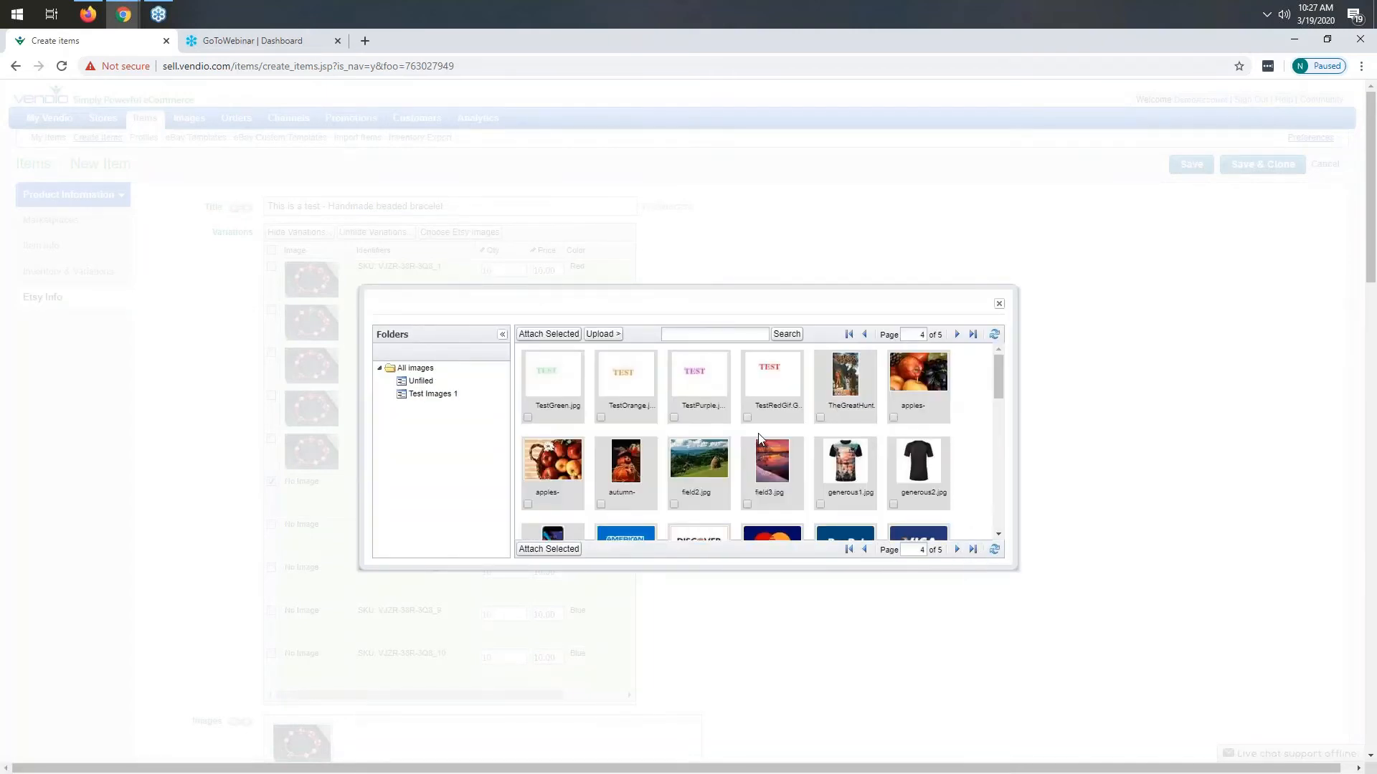
scroll(760, 438, down, 10)
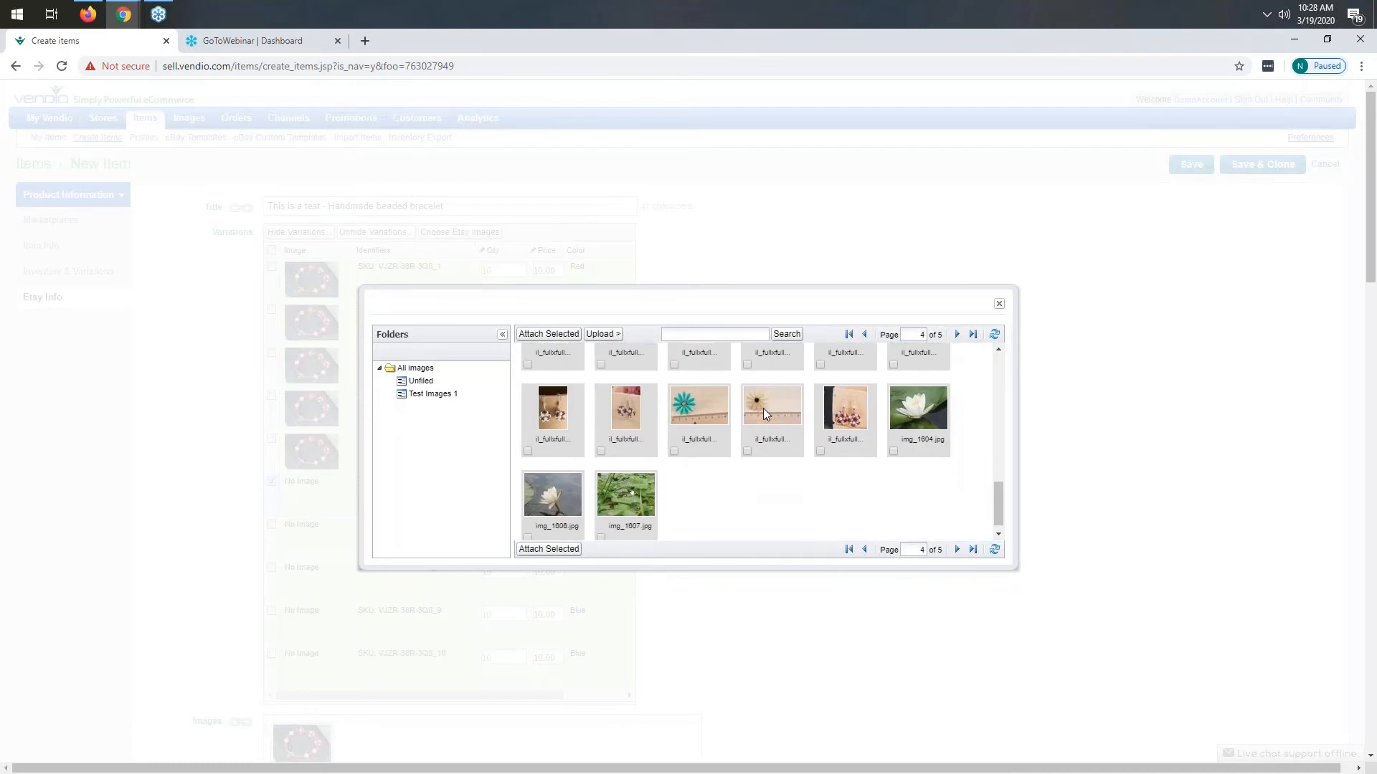
scroll(763, 407, up, 1)
click(746, 437)
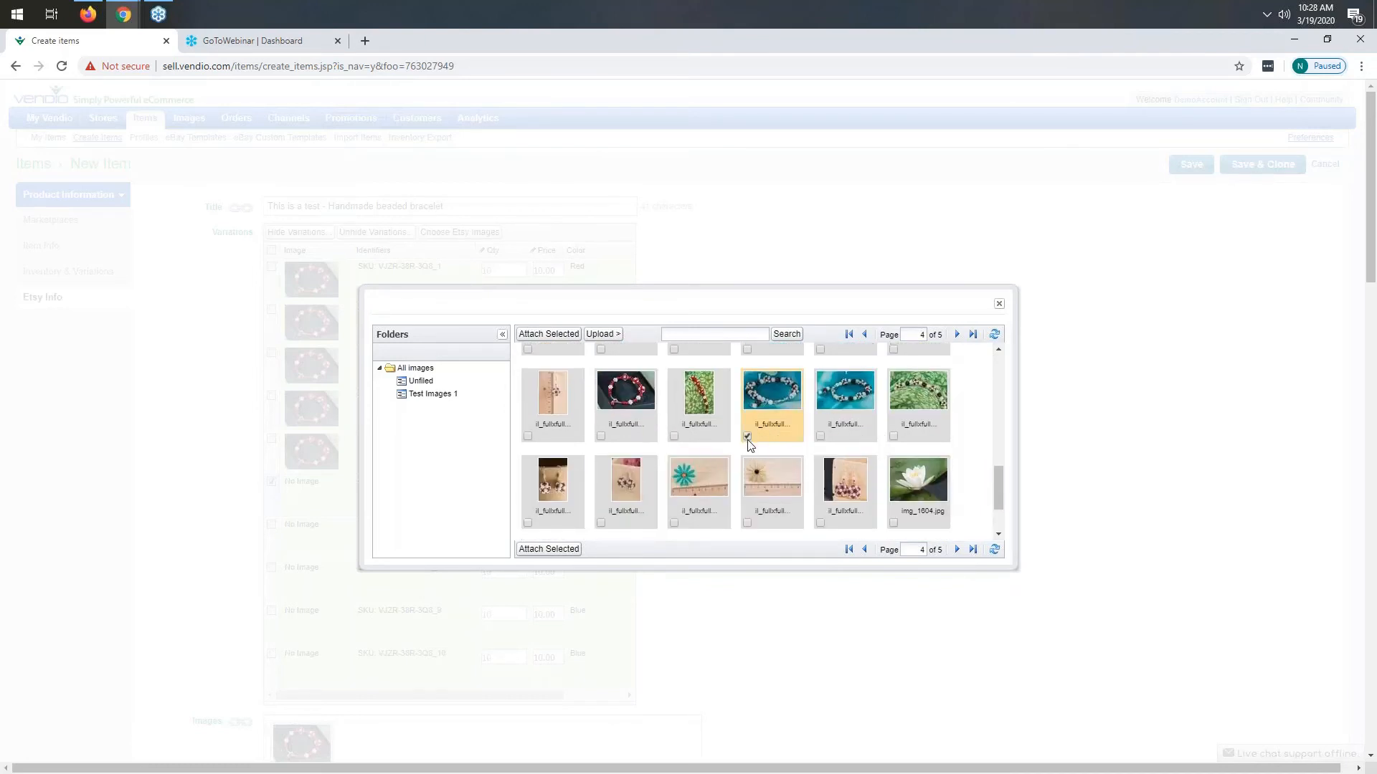
click(558, 549)
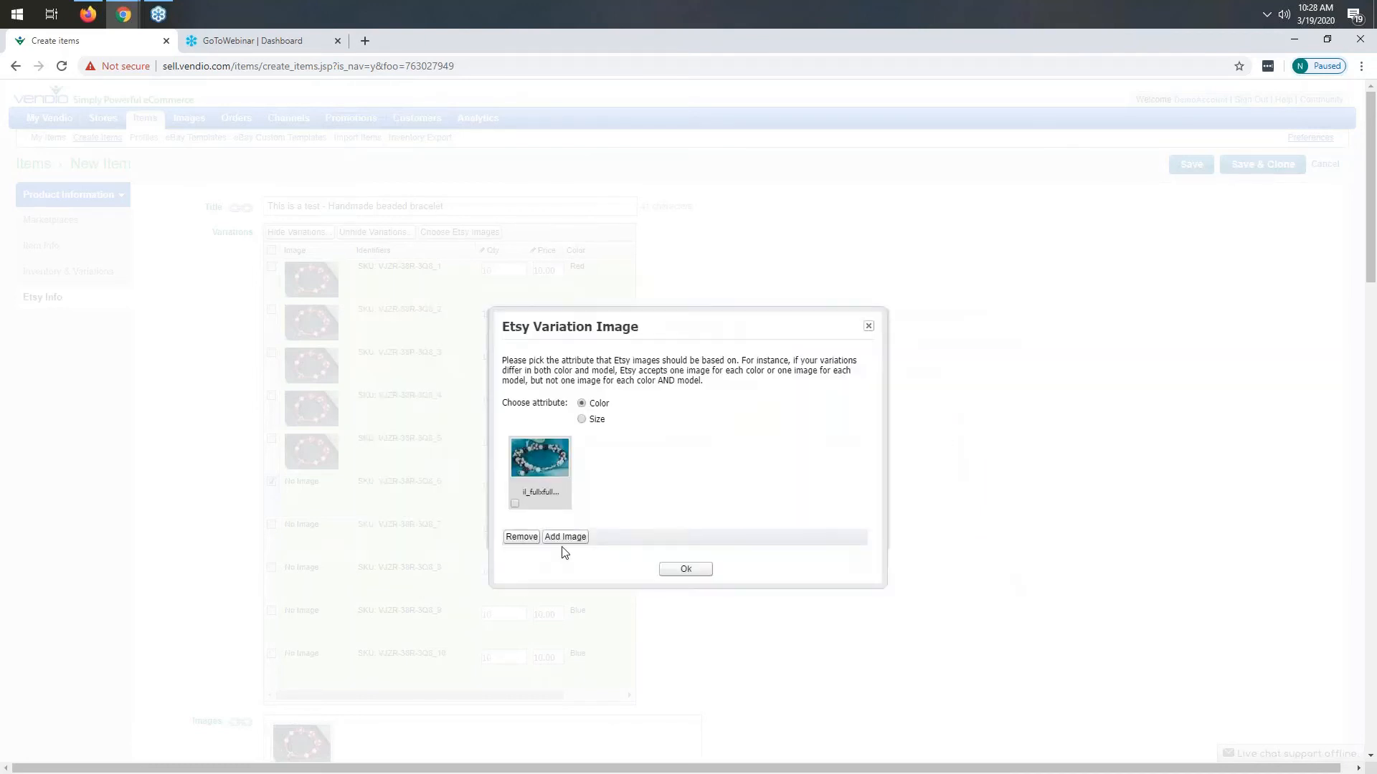
click(515, 504)
click(684, 569)
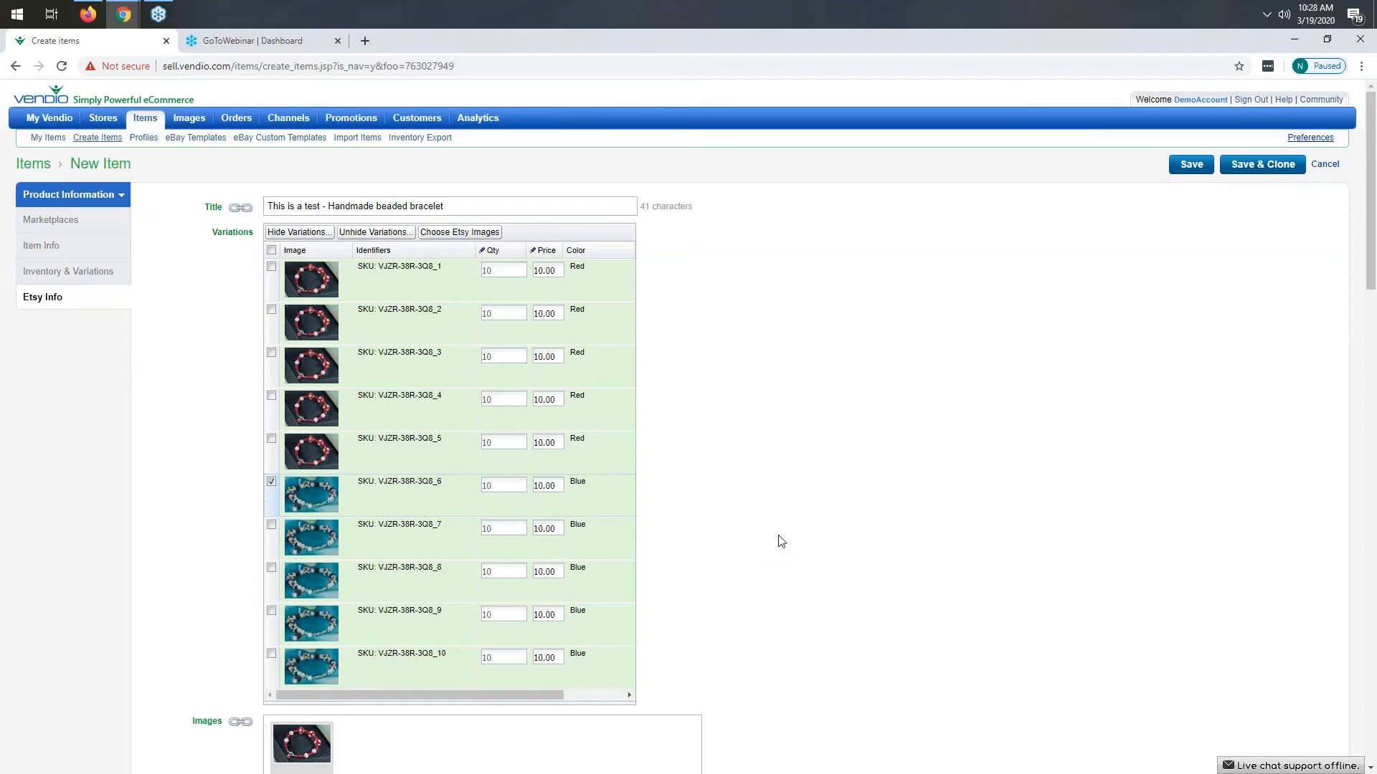
- Review the Etsy info fields of the new item down to the shipping and visibility options
scroll(788, 524, down, 3)
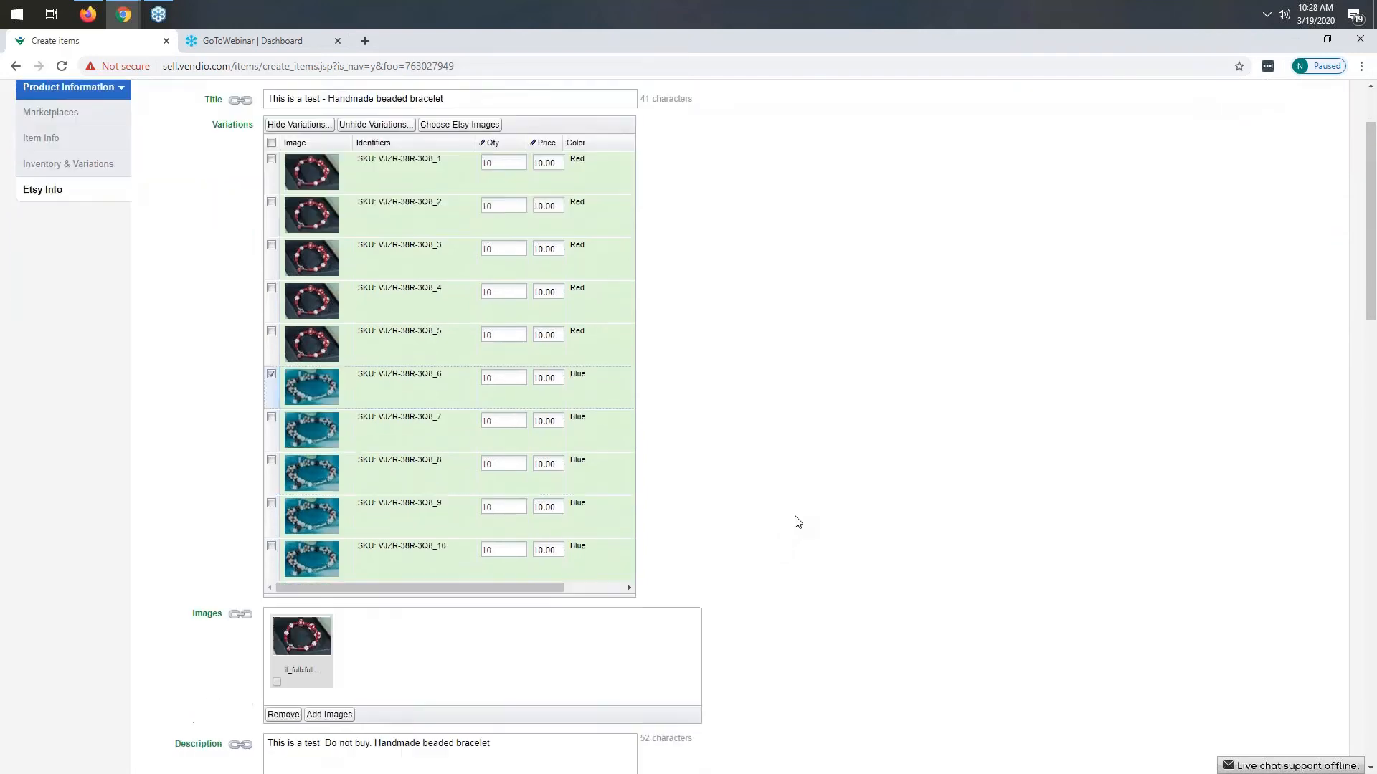
scroll(636, 440, down, 5)
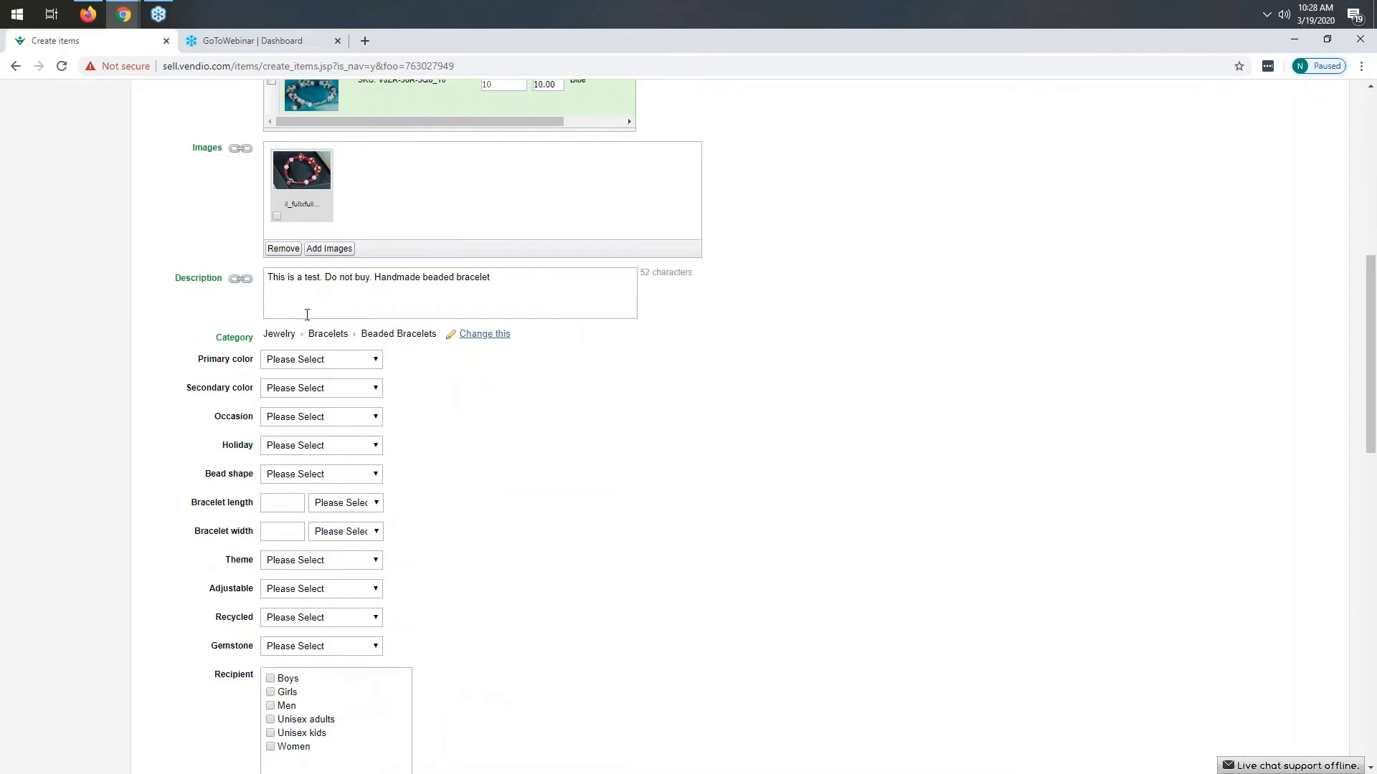
scroll(380, 565, down, 5)
scroll(370, 545, down, 3)
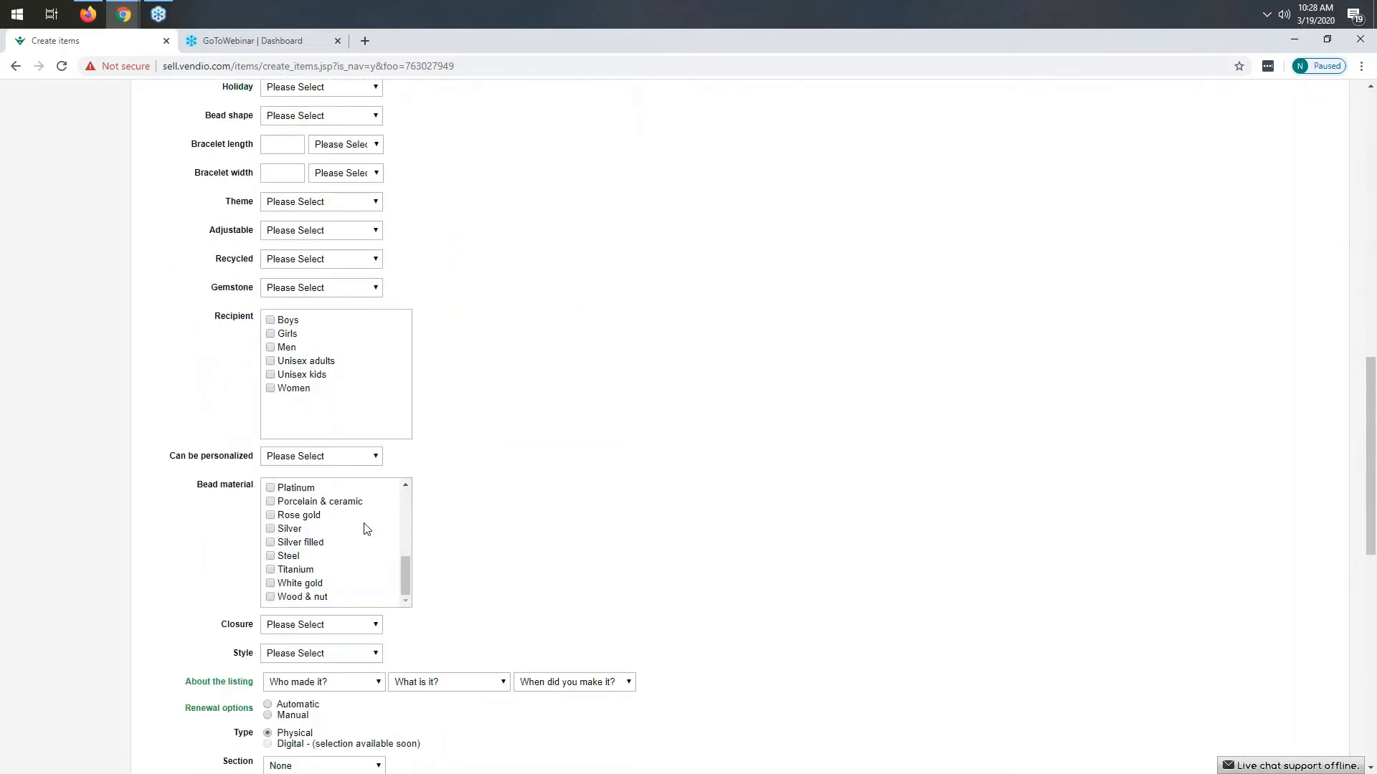
scroll(327, 273, down, 5)
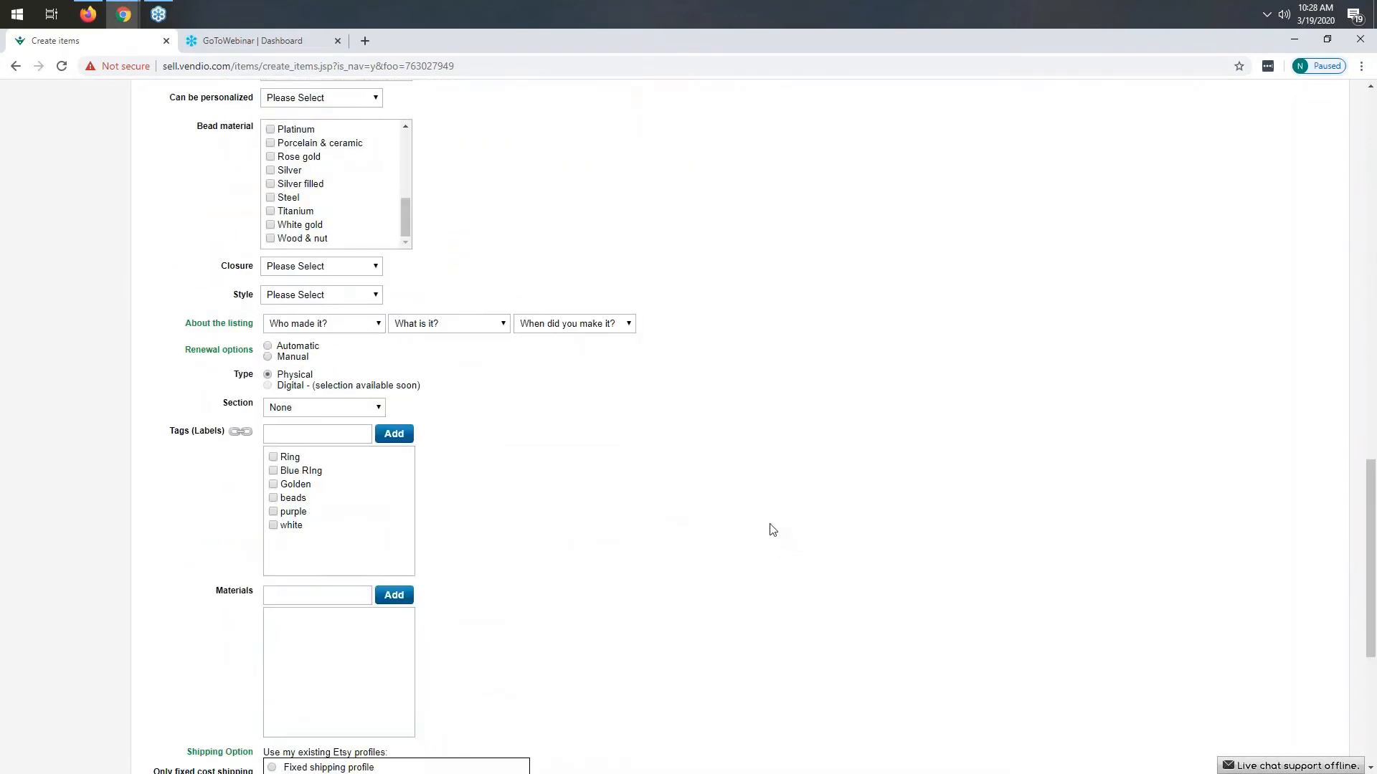
scroll(730, 520, down, 5)
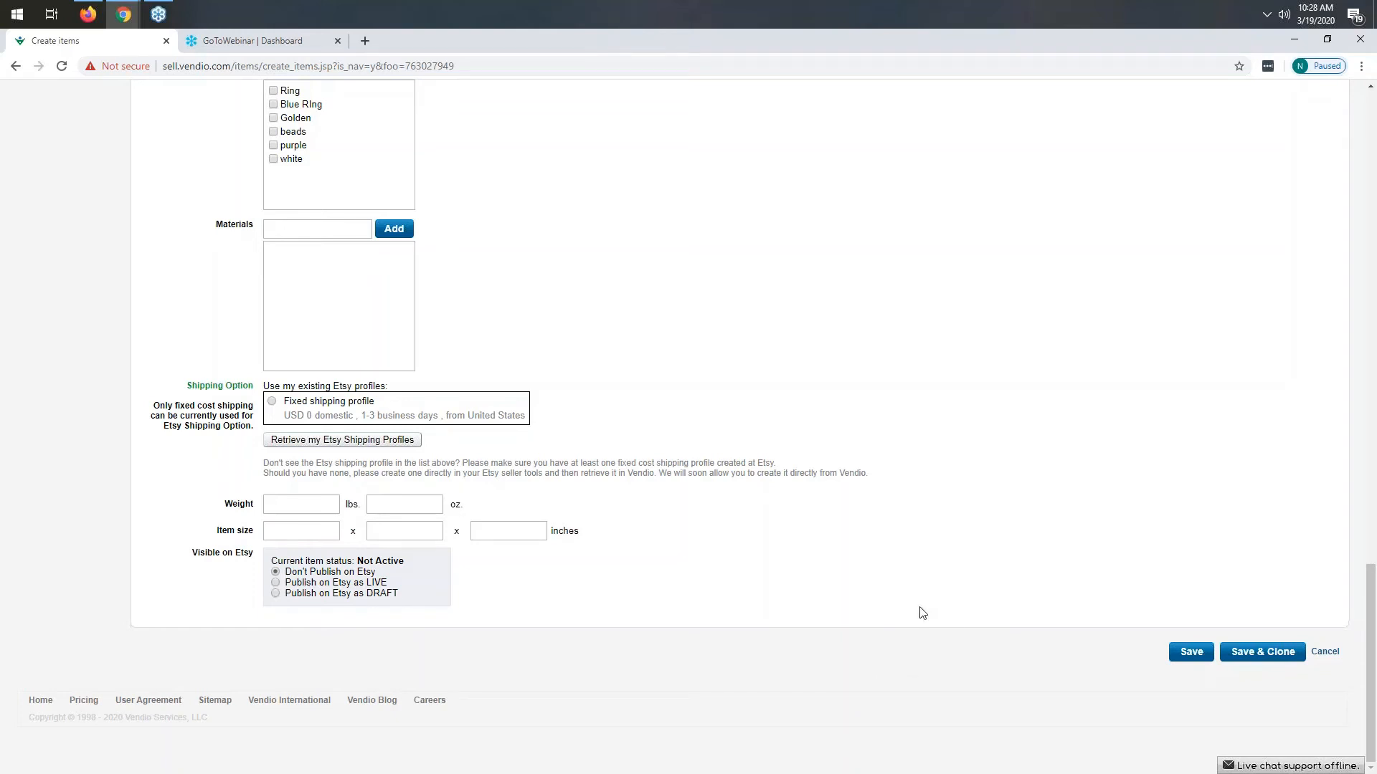
scroll(921, 613, up, 20)
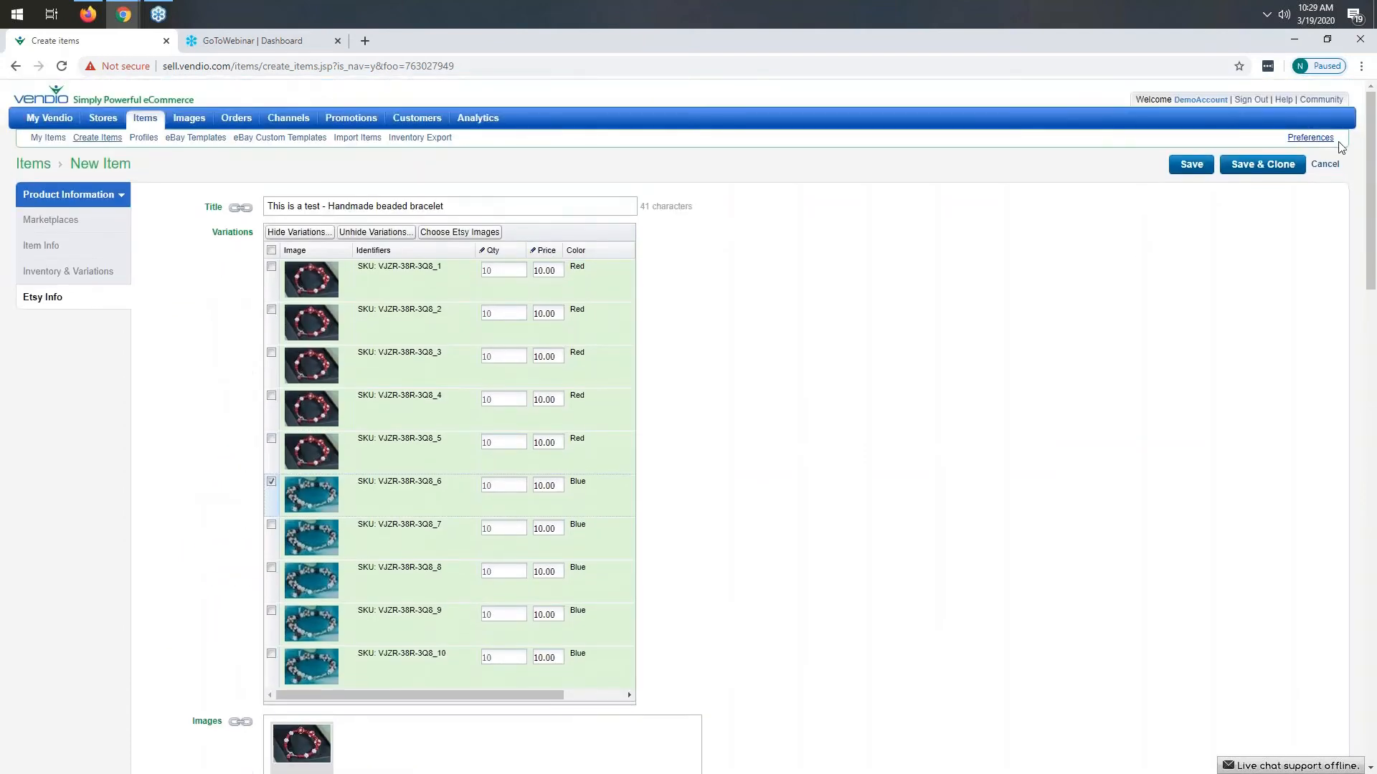
- Open the Channels preferences page and close it with Save & Close
click(1309, 139)
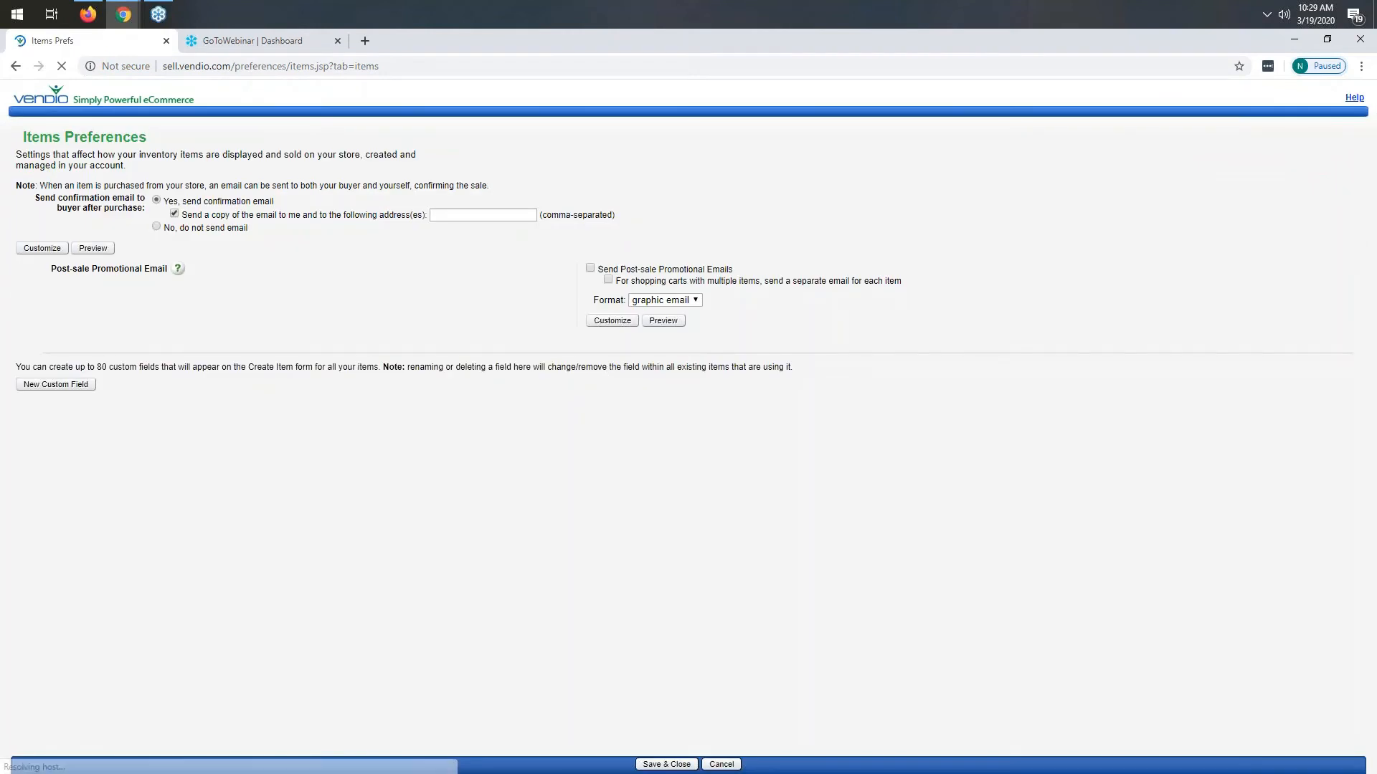
click(174, 137)
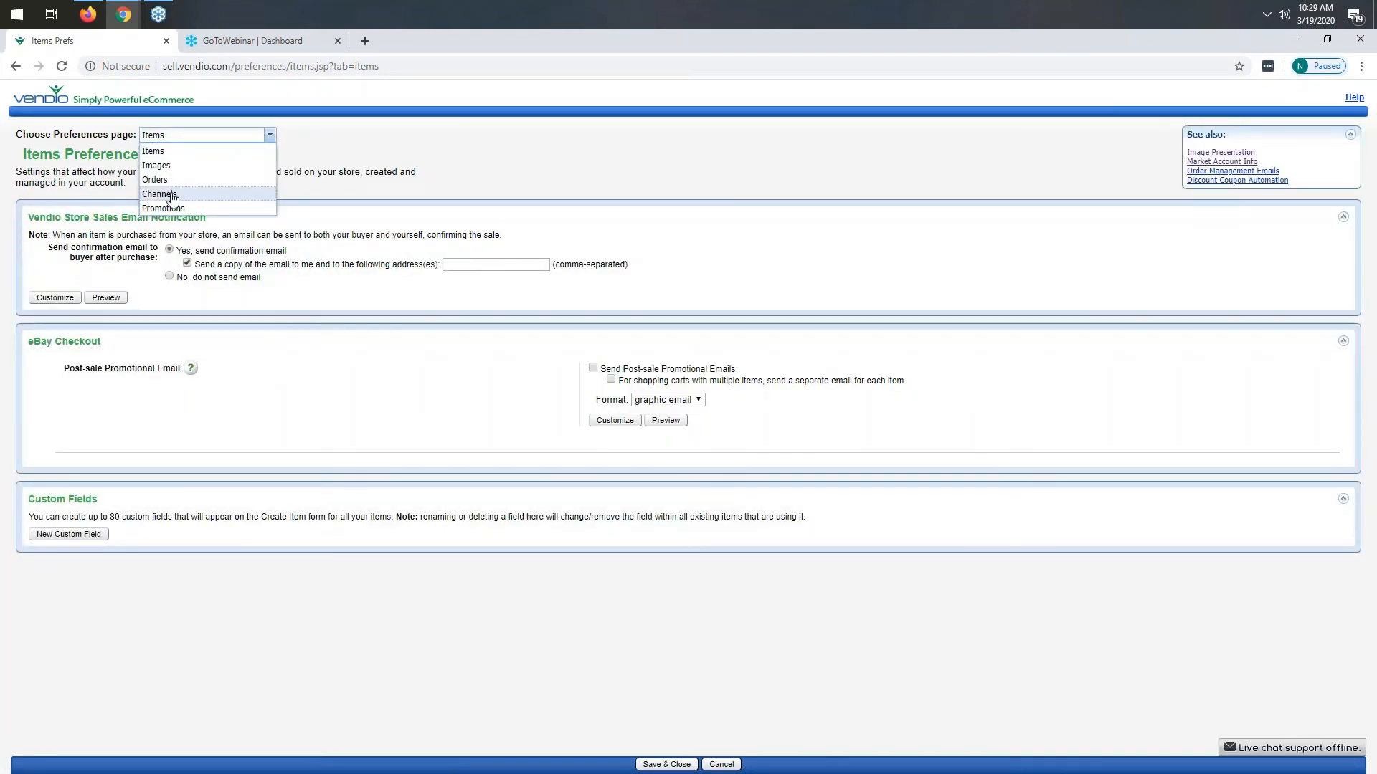
click(172, 197)
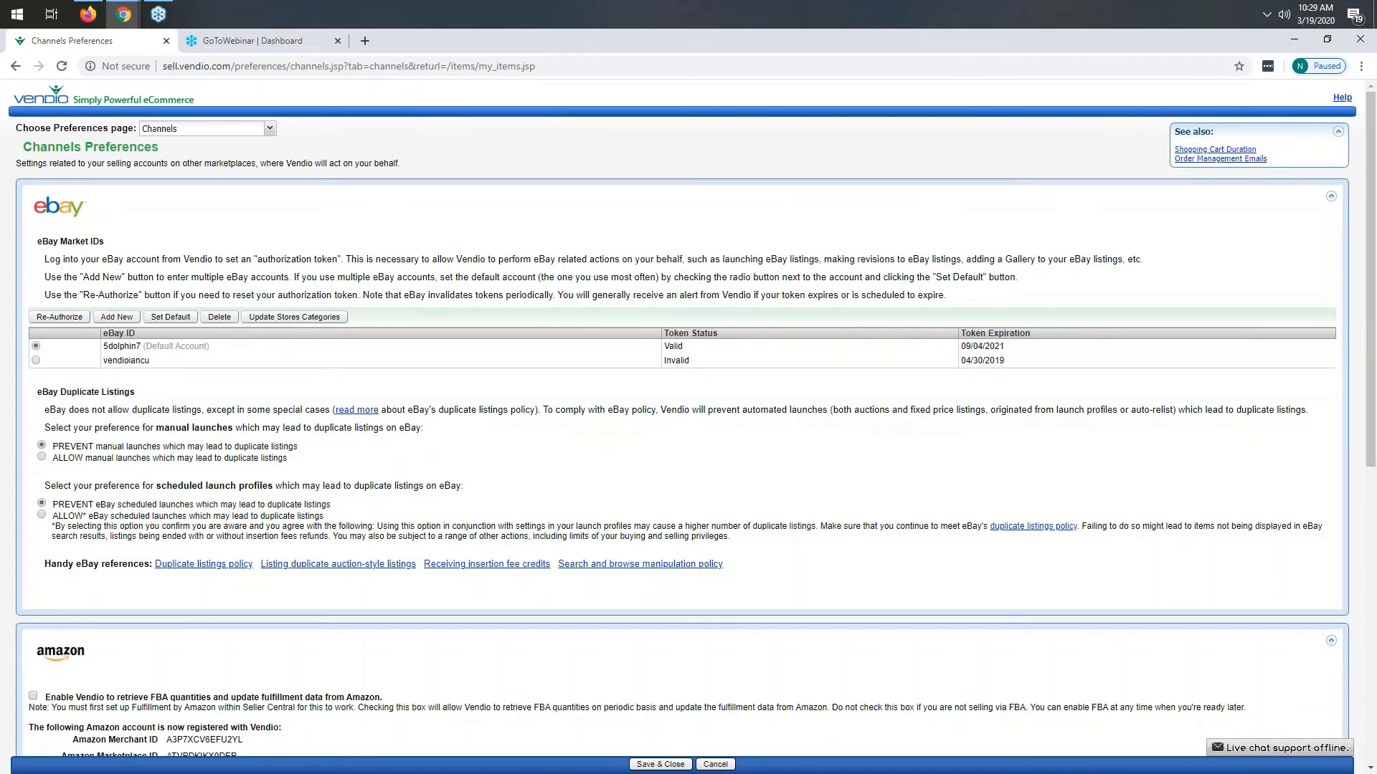
click(657, 764)
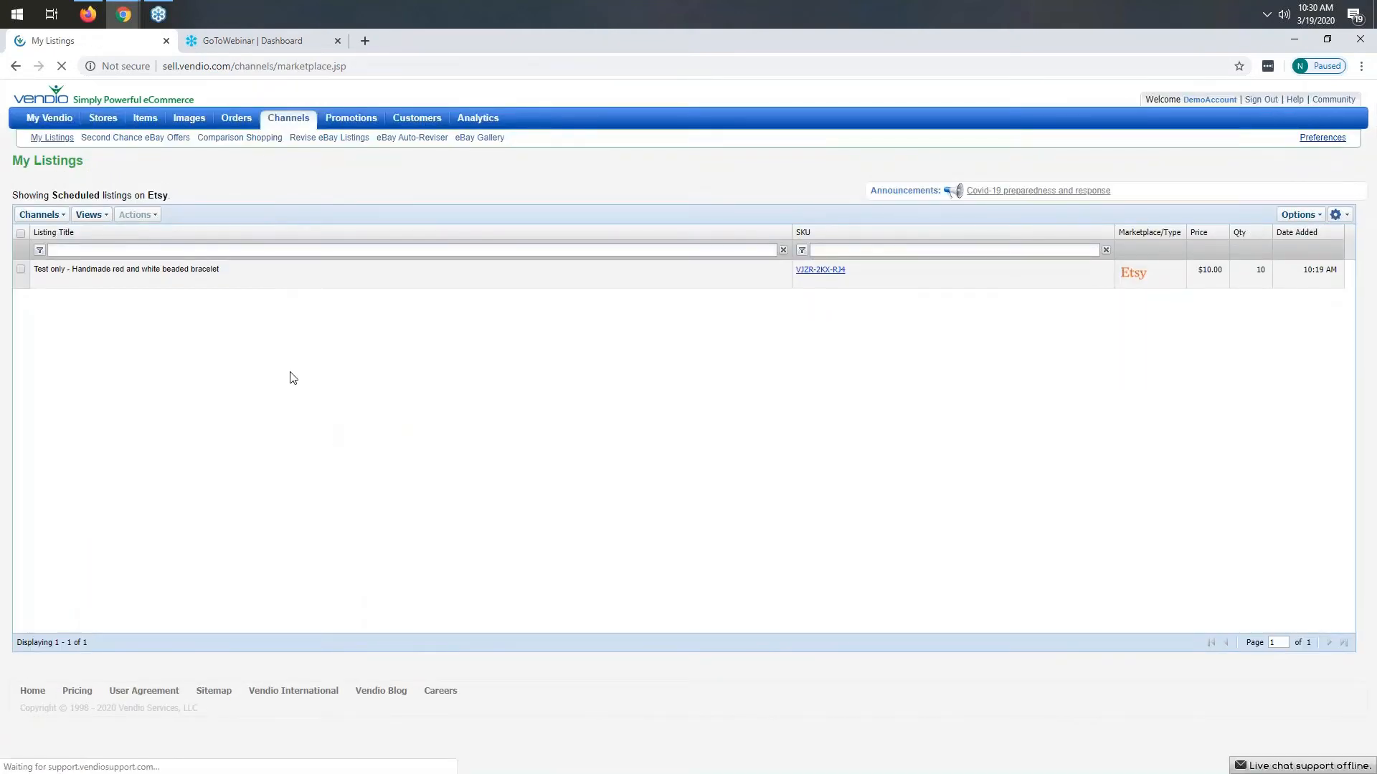
- Open the item import page and choose eBay as the import source
mouse_move(152, 123)
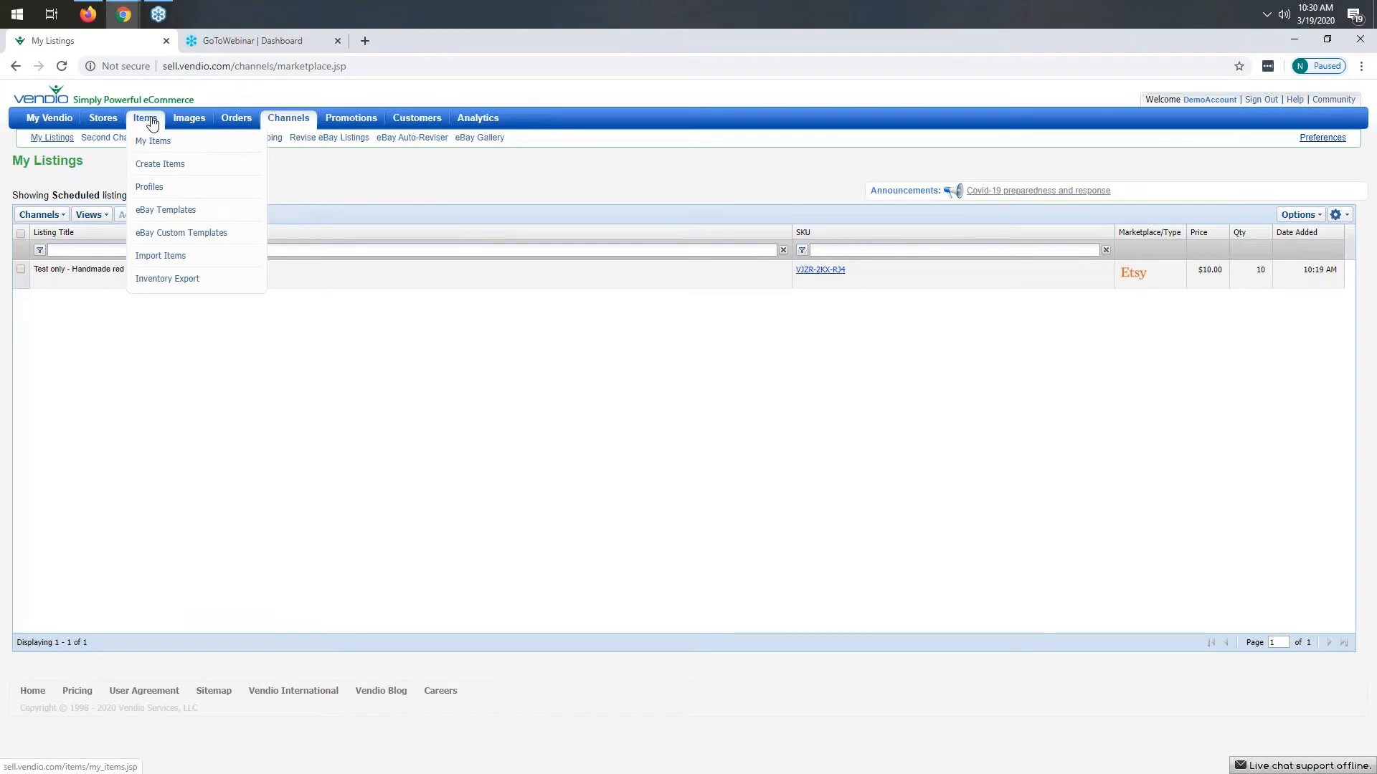
click(170, 257)
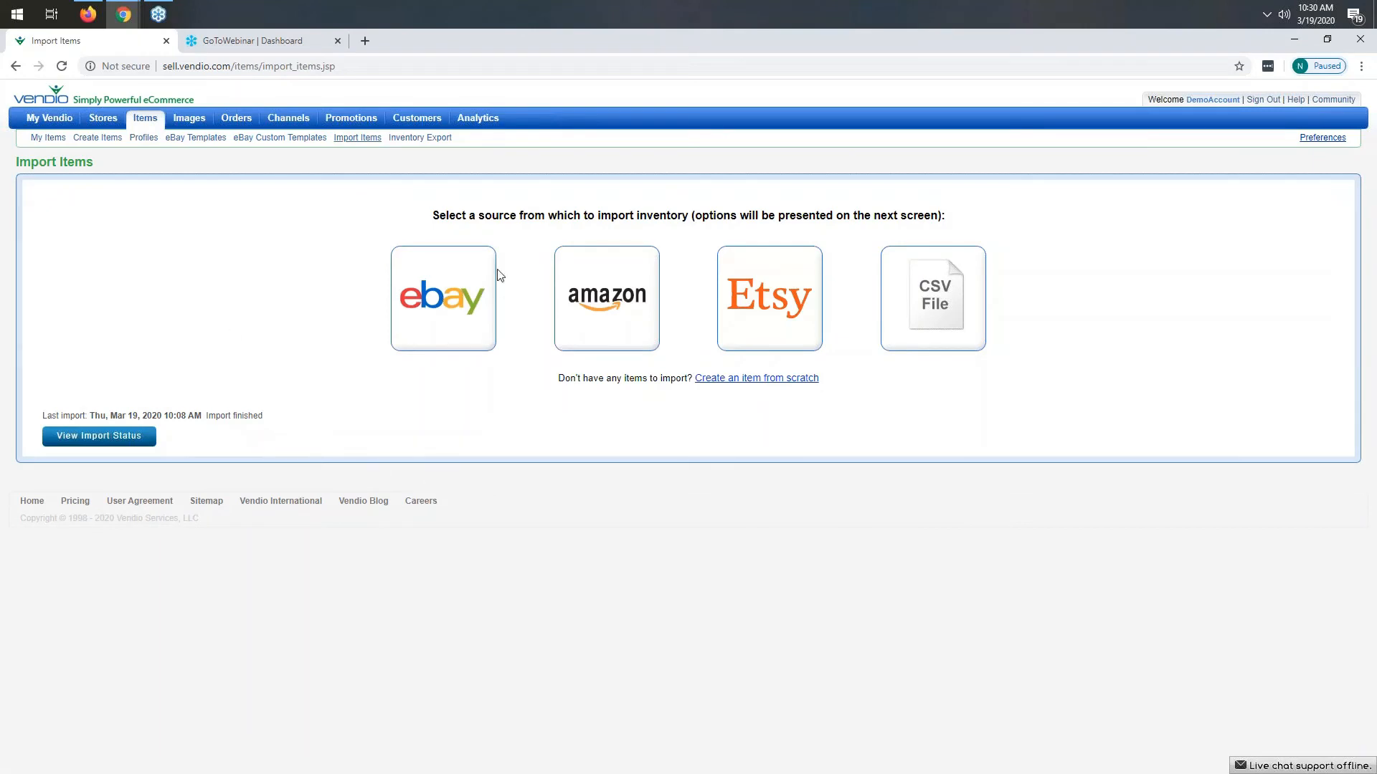
click(450, 311)
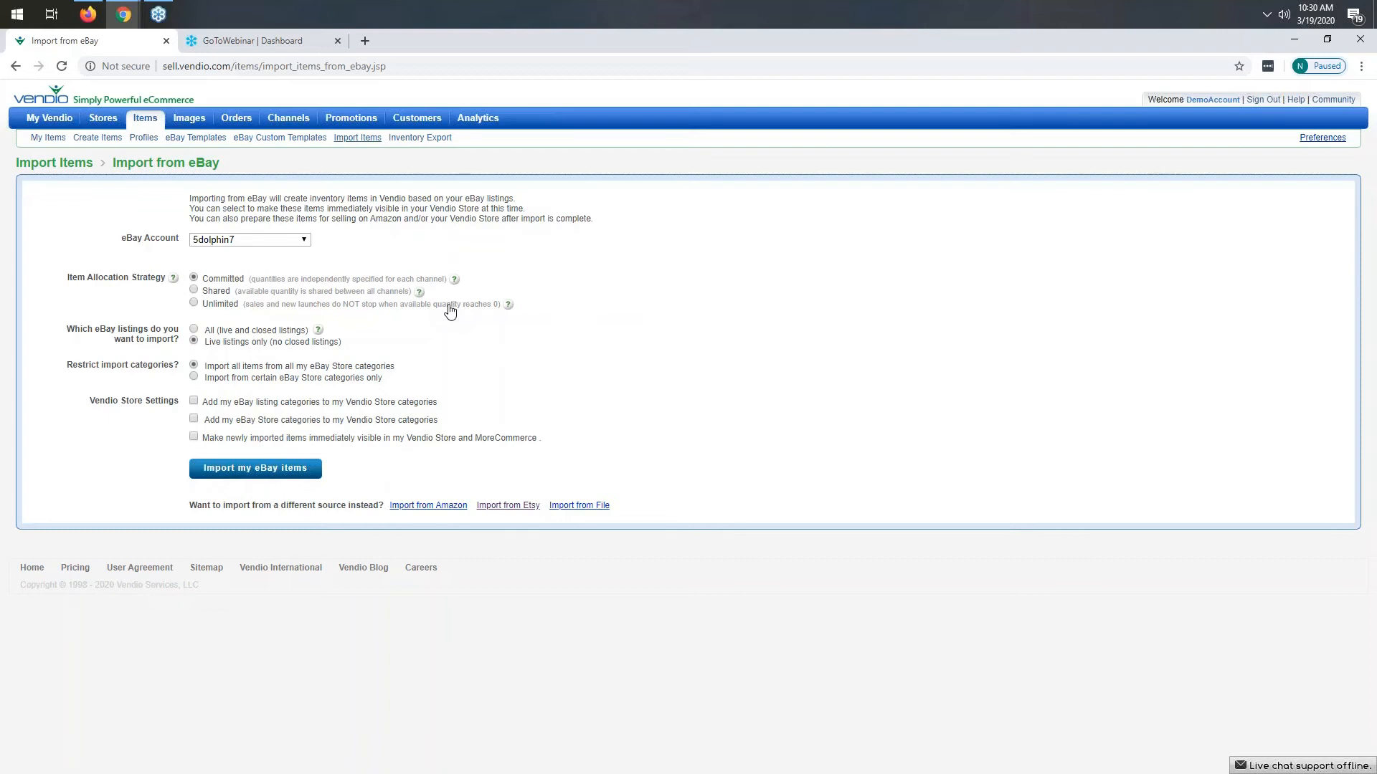
- Pick the eBay account to import from and set the item allocation strategy to Shared
click(280, 242)
click(278, 253)
click(194, 291)
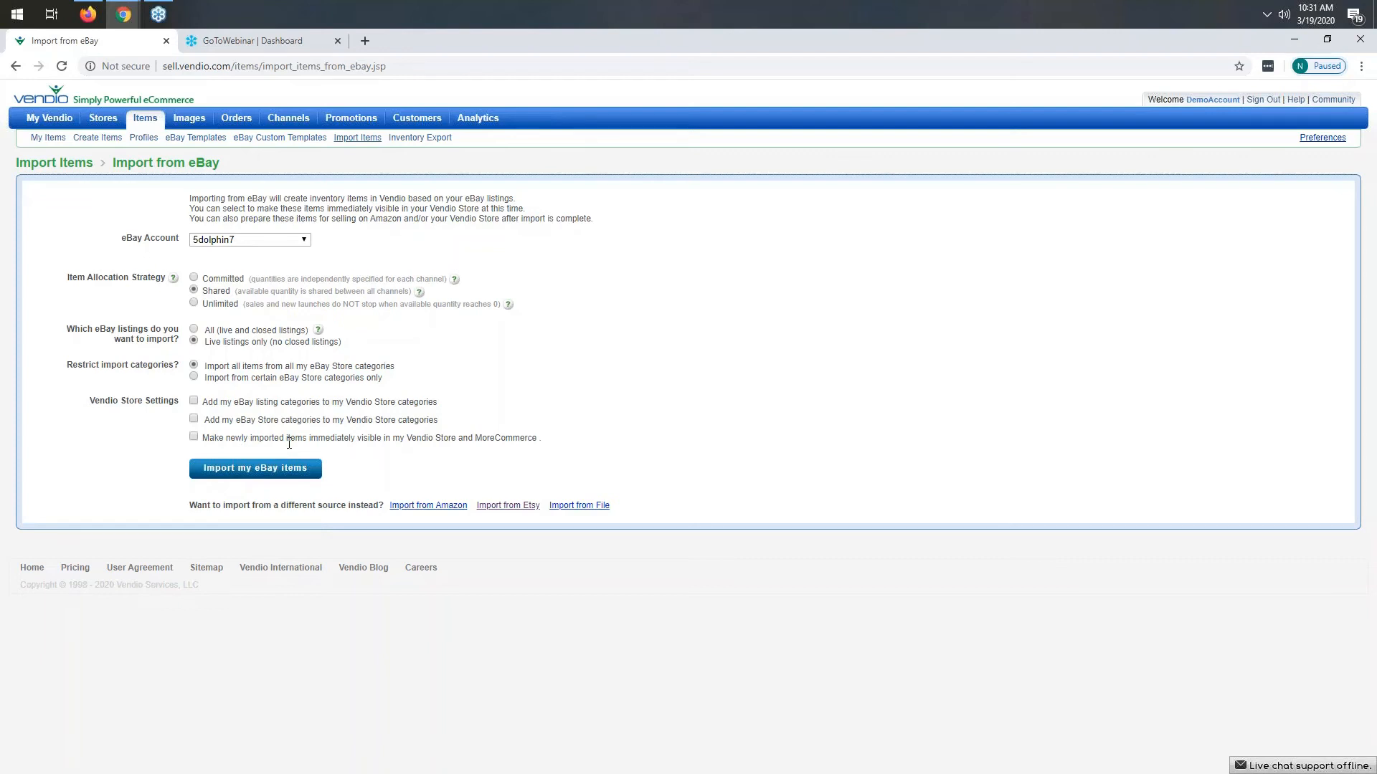
- Start importing the eBay items and open the My Items inventory list
click(262, 470)
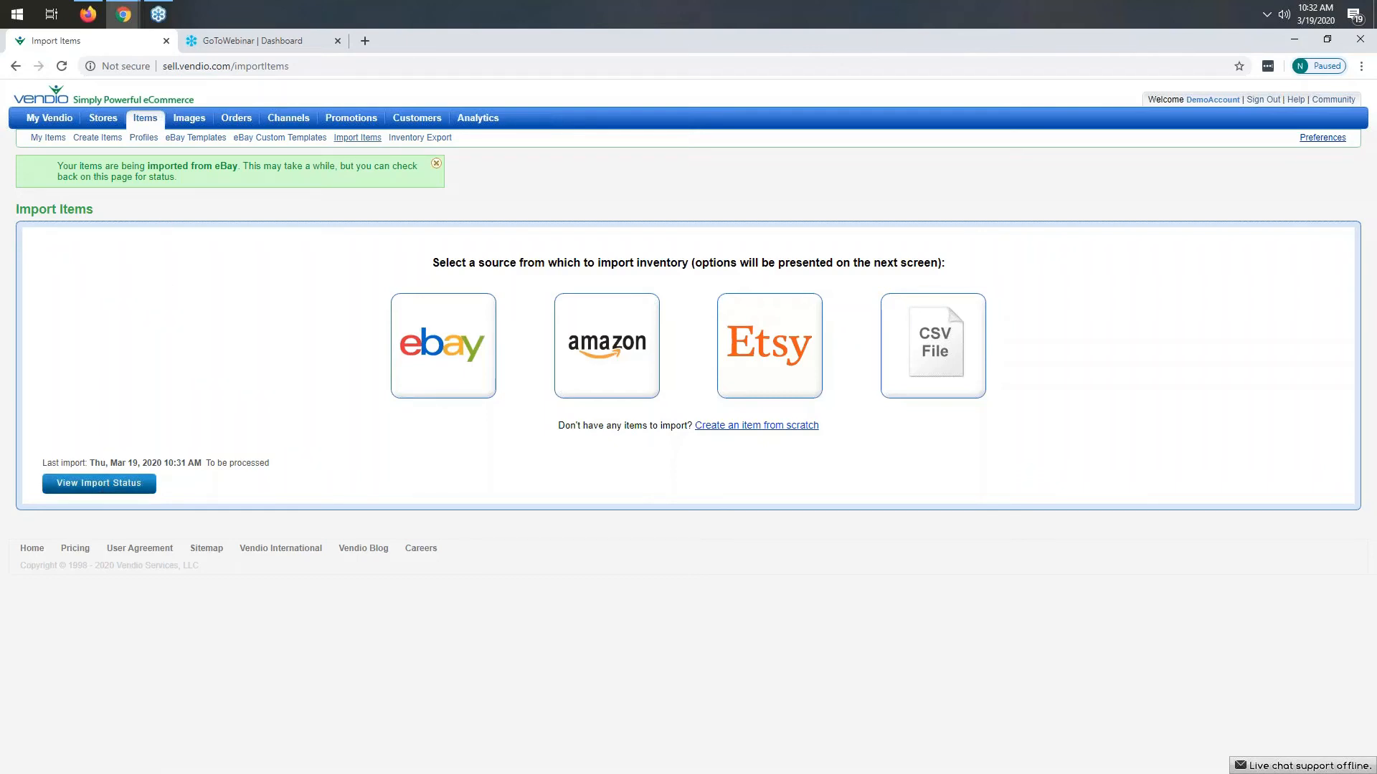
mouse_move(155, 130)
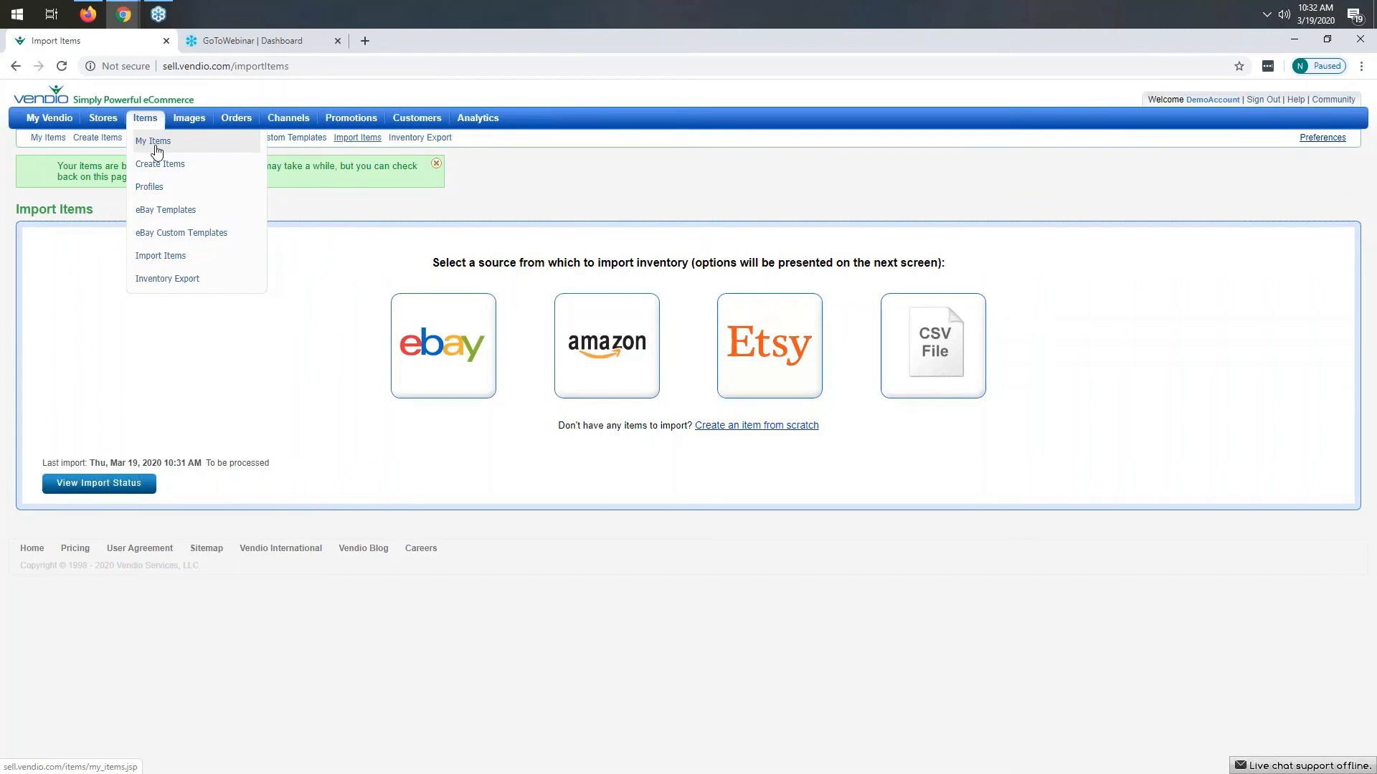
click(157, 151)
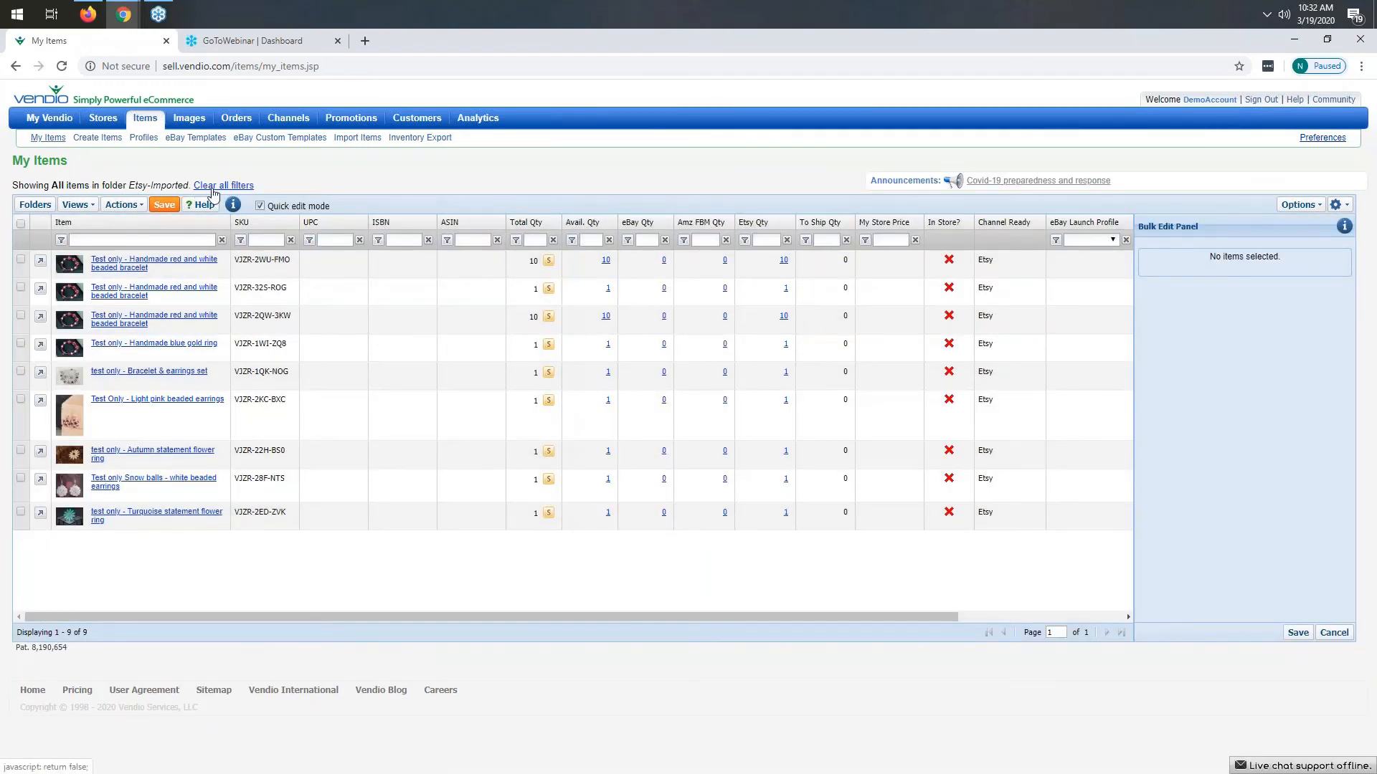
- Show the Etsy-Imported folder's items and open the 'test only - Bracelet & earrings set' item
click(219, 188)
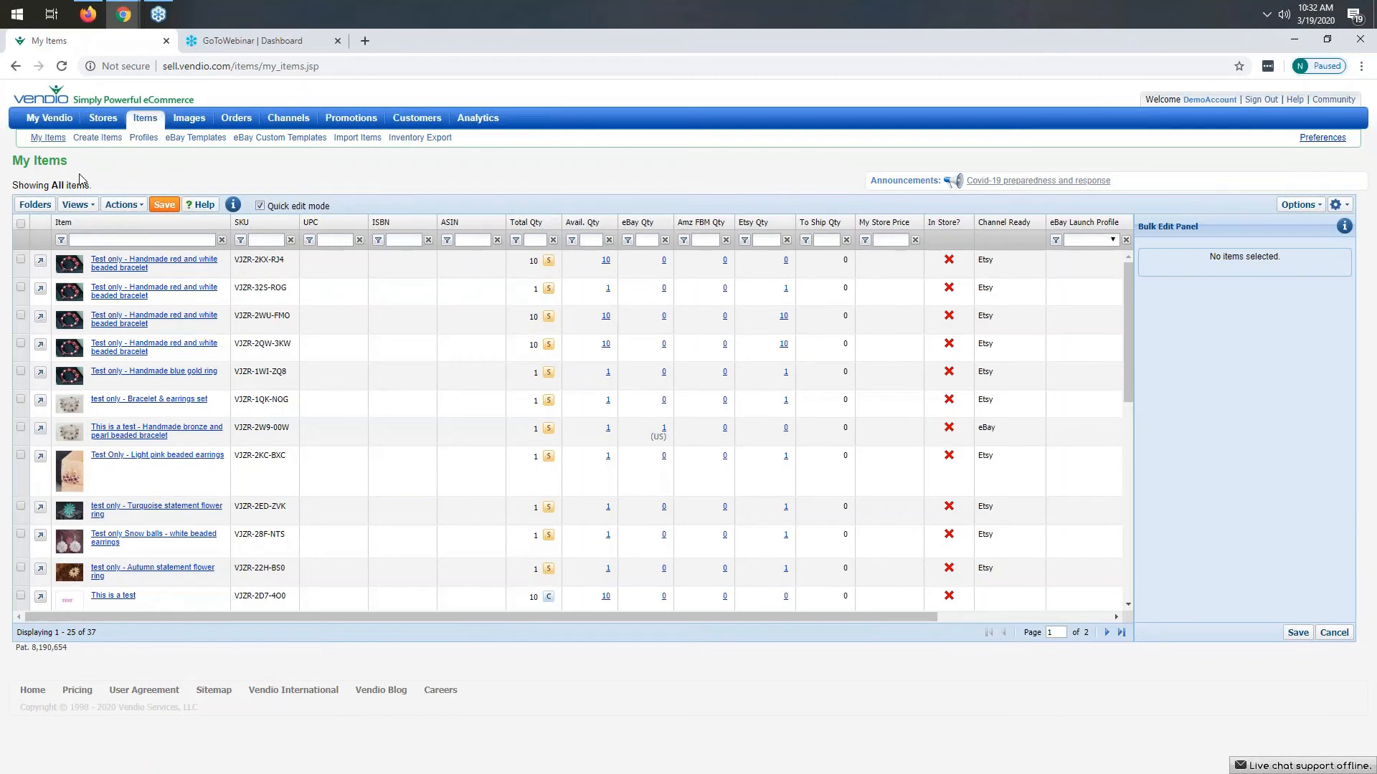
click(38, 207)
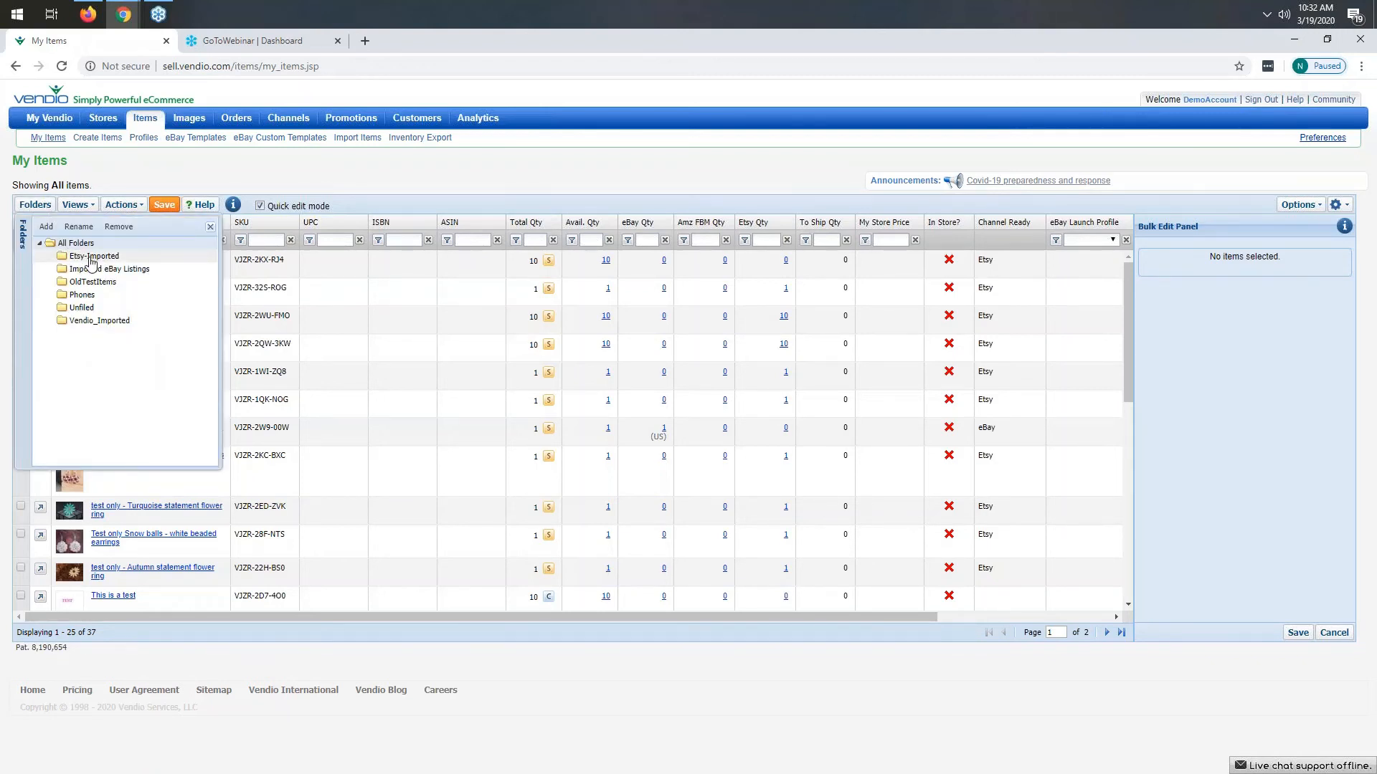
click(91, 258)
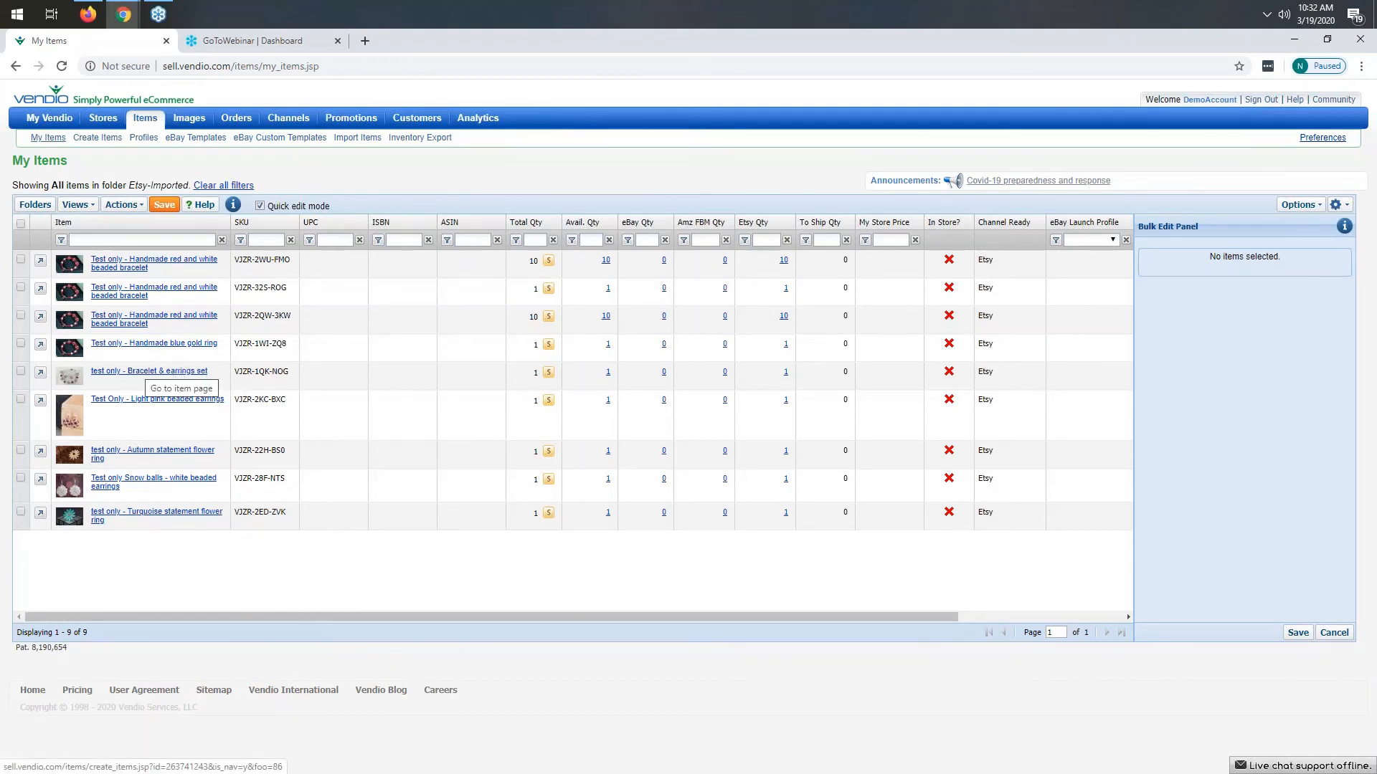
click(151, 372)
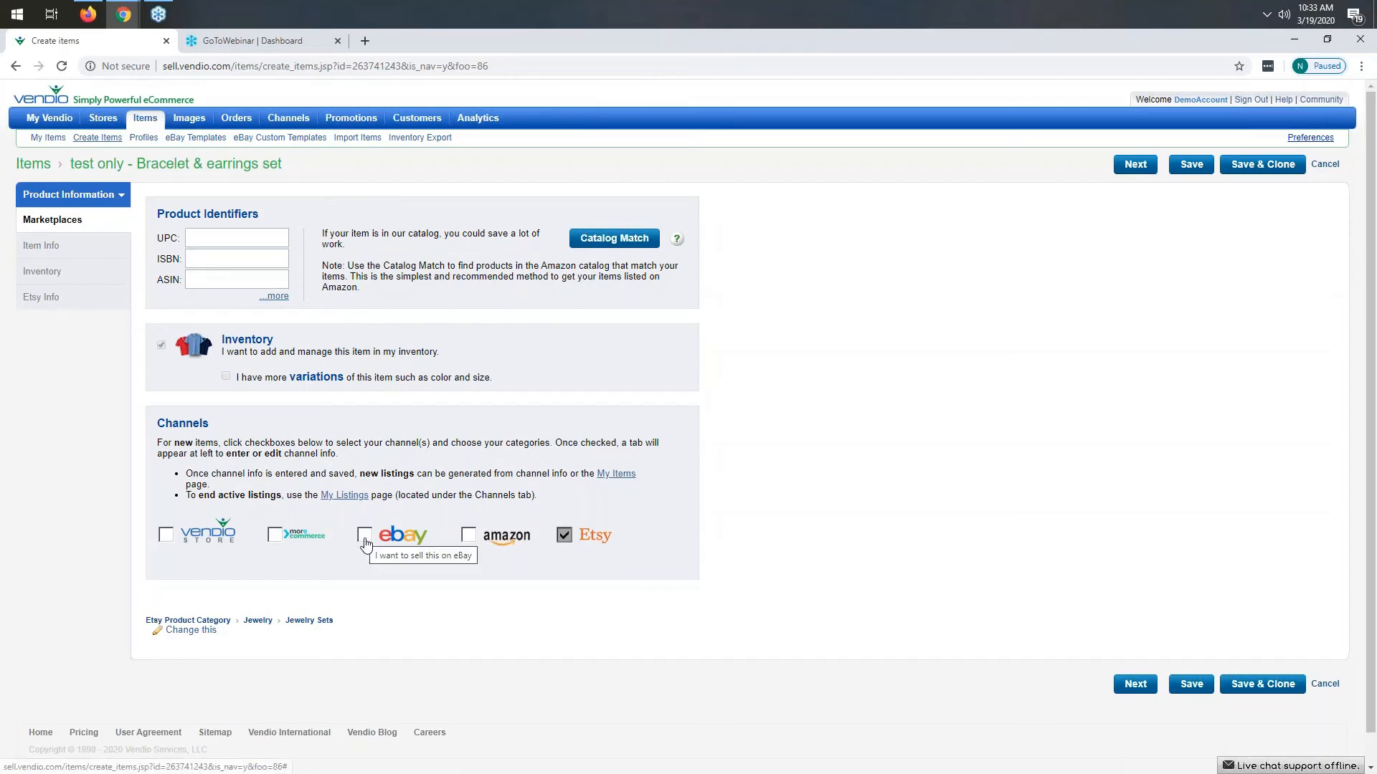
- Add eBay as a sales channel for the item and choose the eBay category Jewelry & Watches > Fashion Jewelry > Bracelets
click(365, 535)
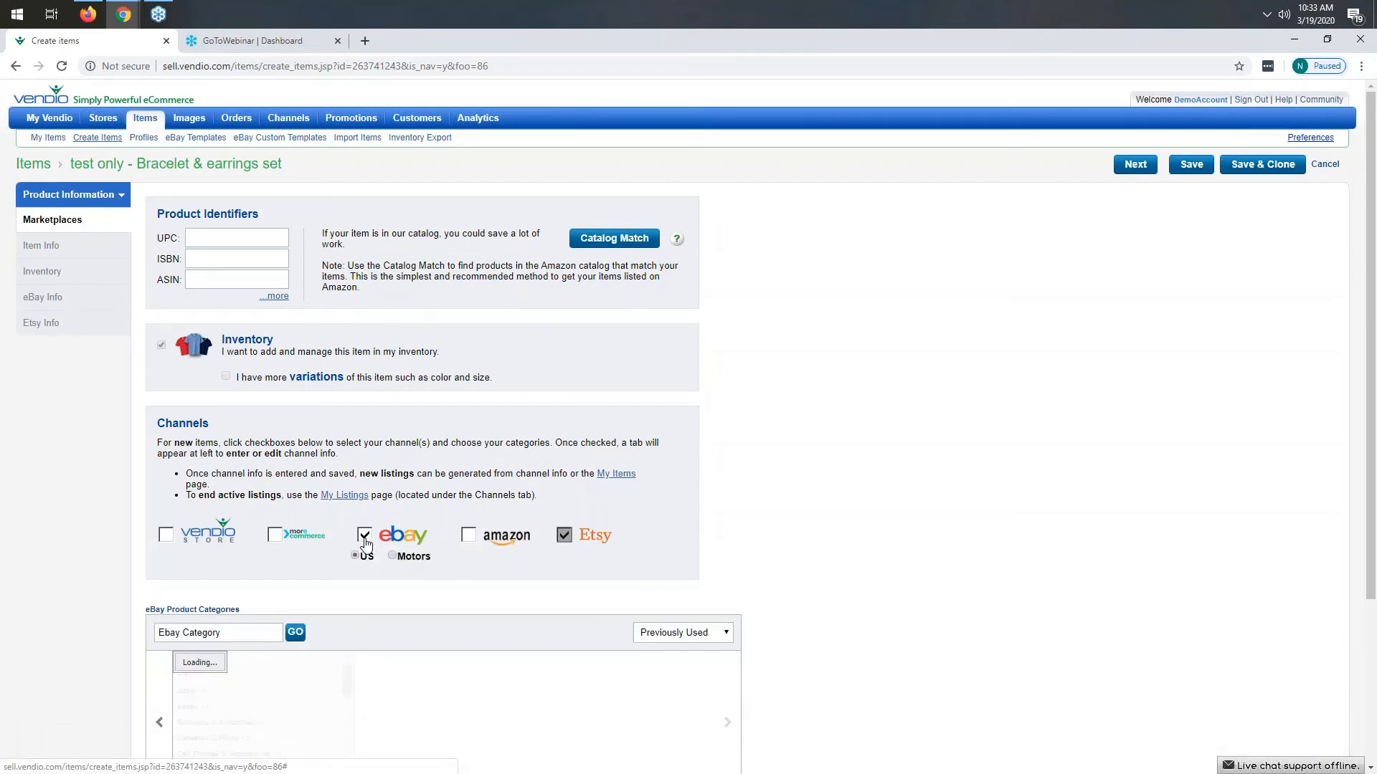
scroll(396, 496, down, 1)
scroll(395, 496, down, 3)
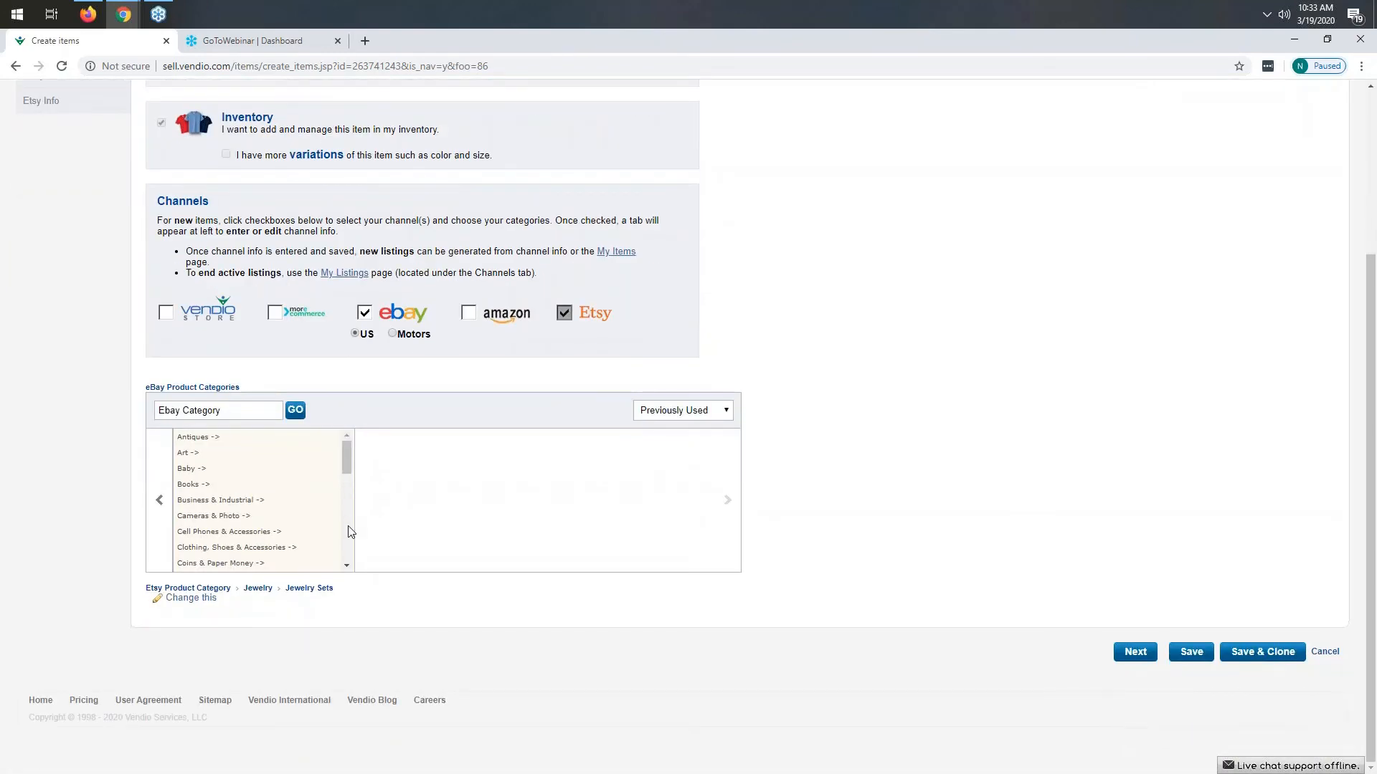
scroll(244, 520, down, 3)
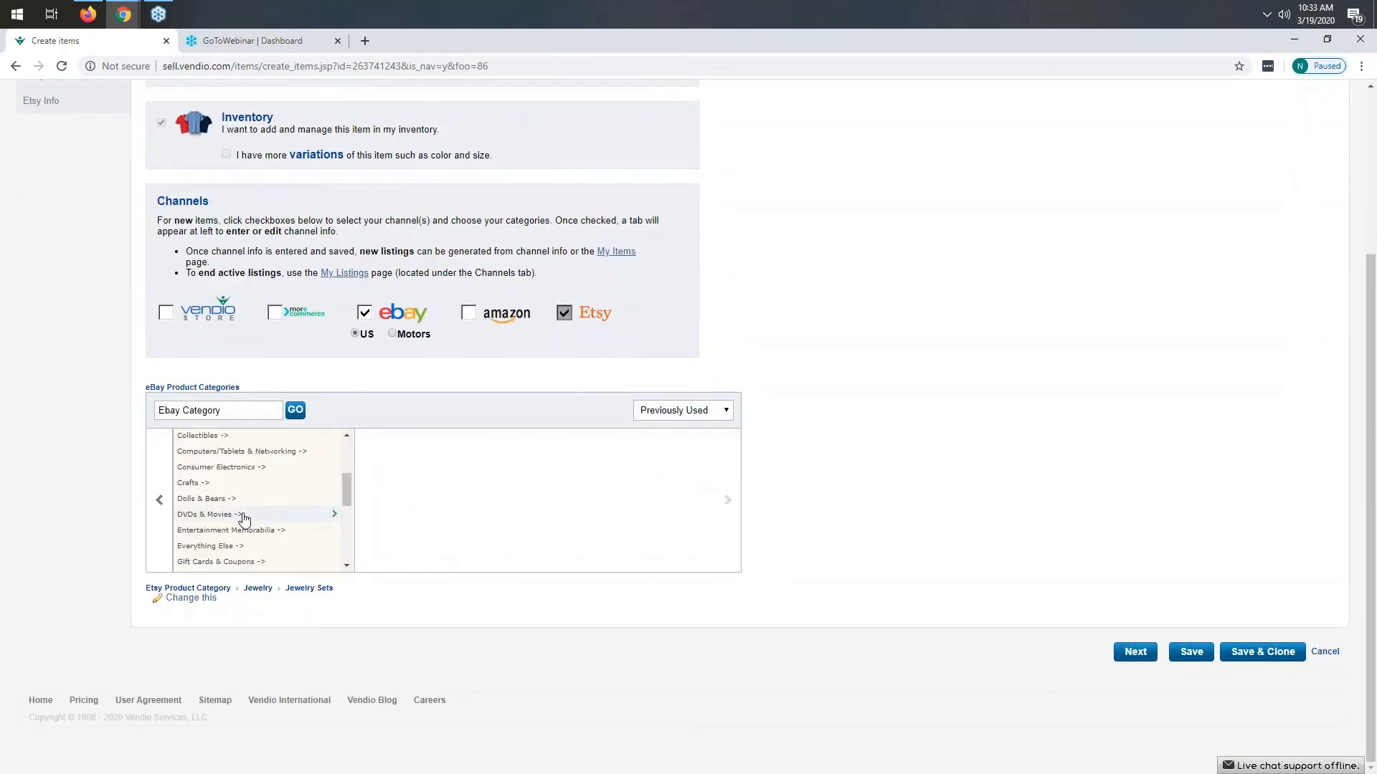
scroll(244, 520, down, 2)
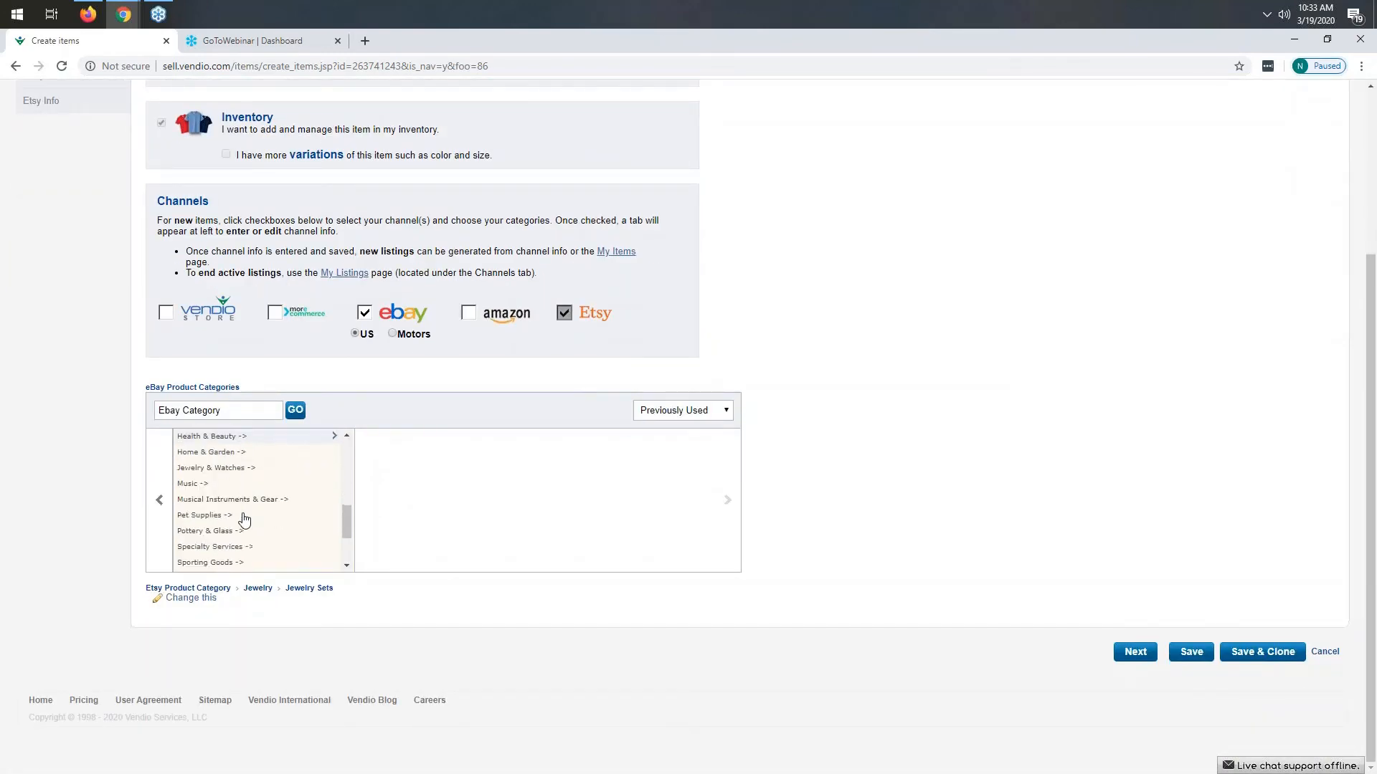
click(232, 470)
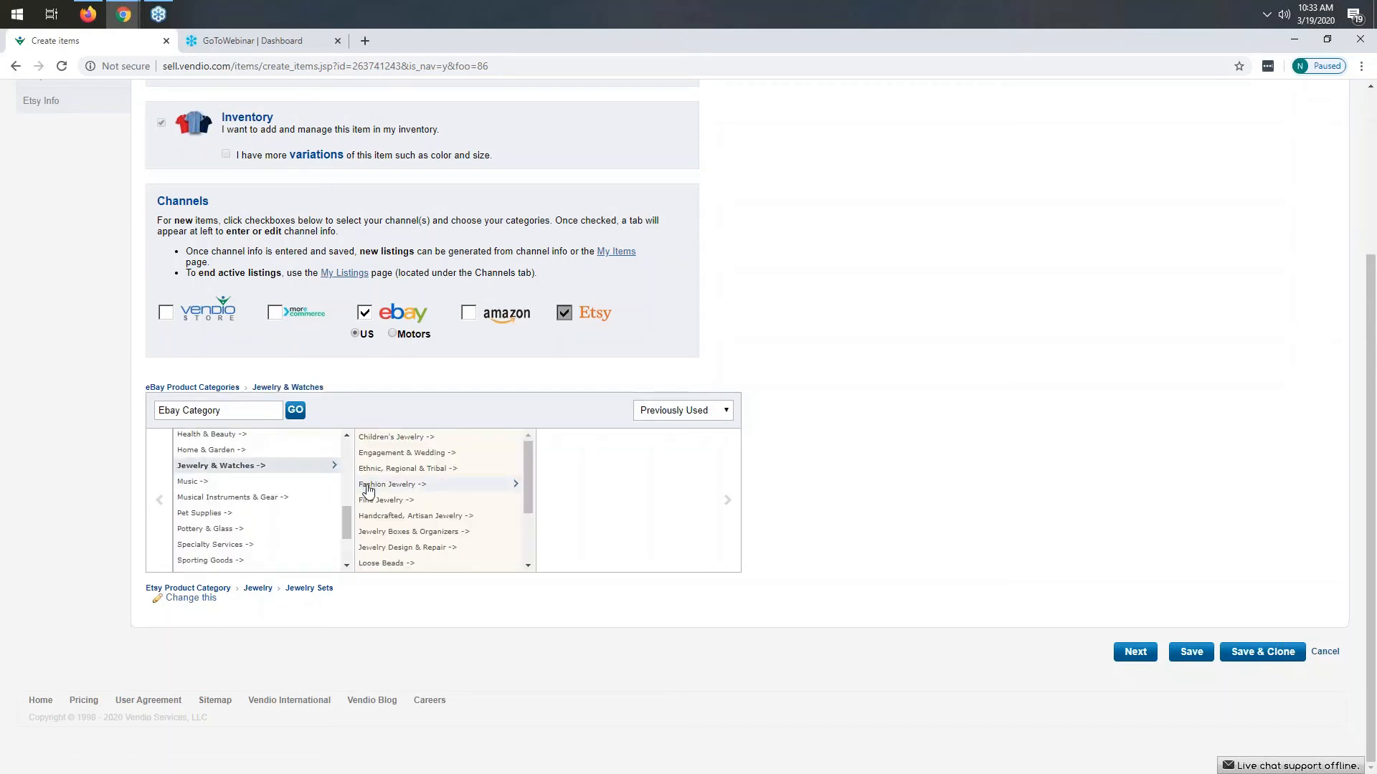
click(367, 486)
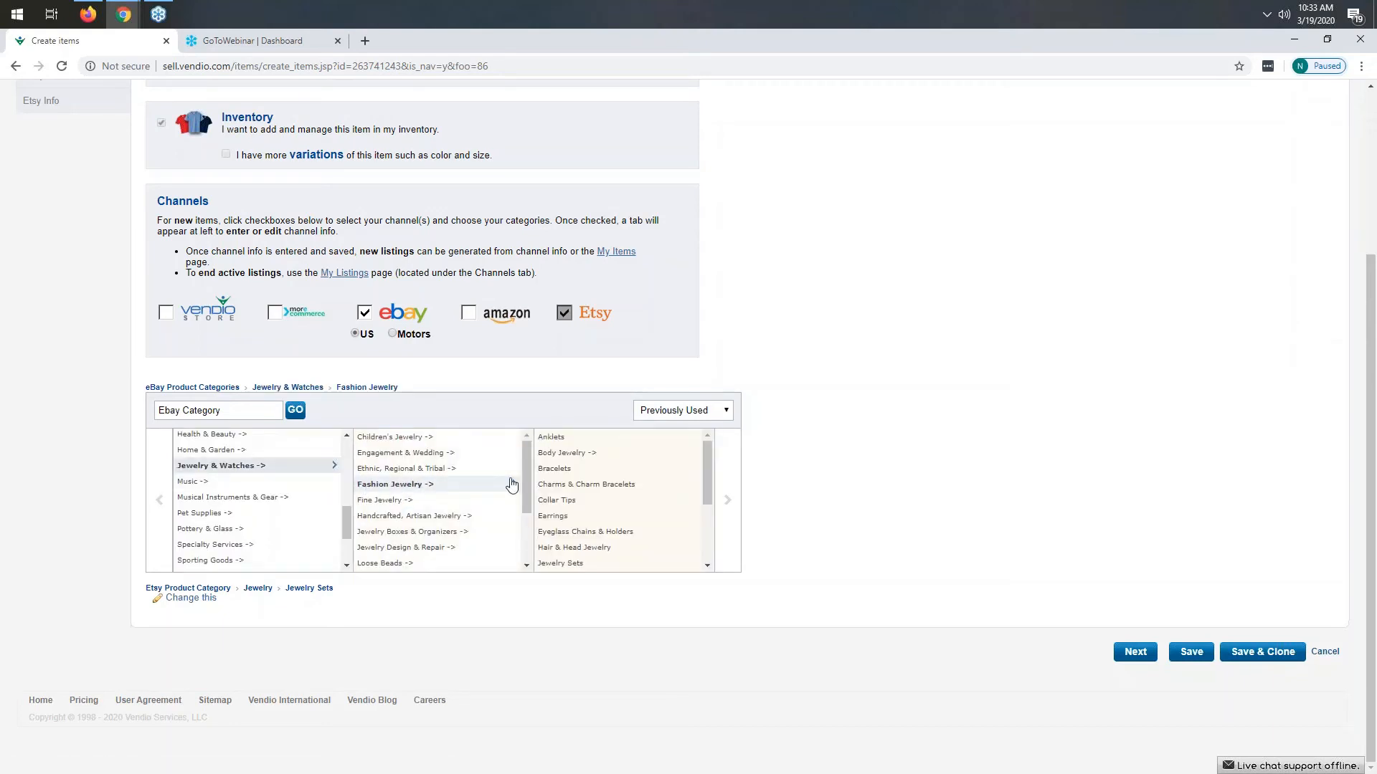
click(558, 469)
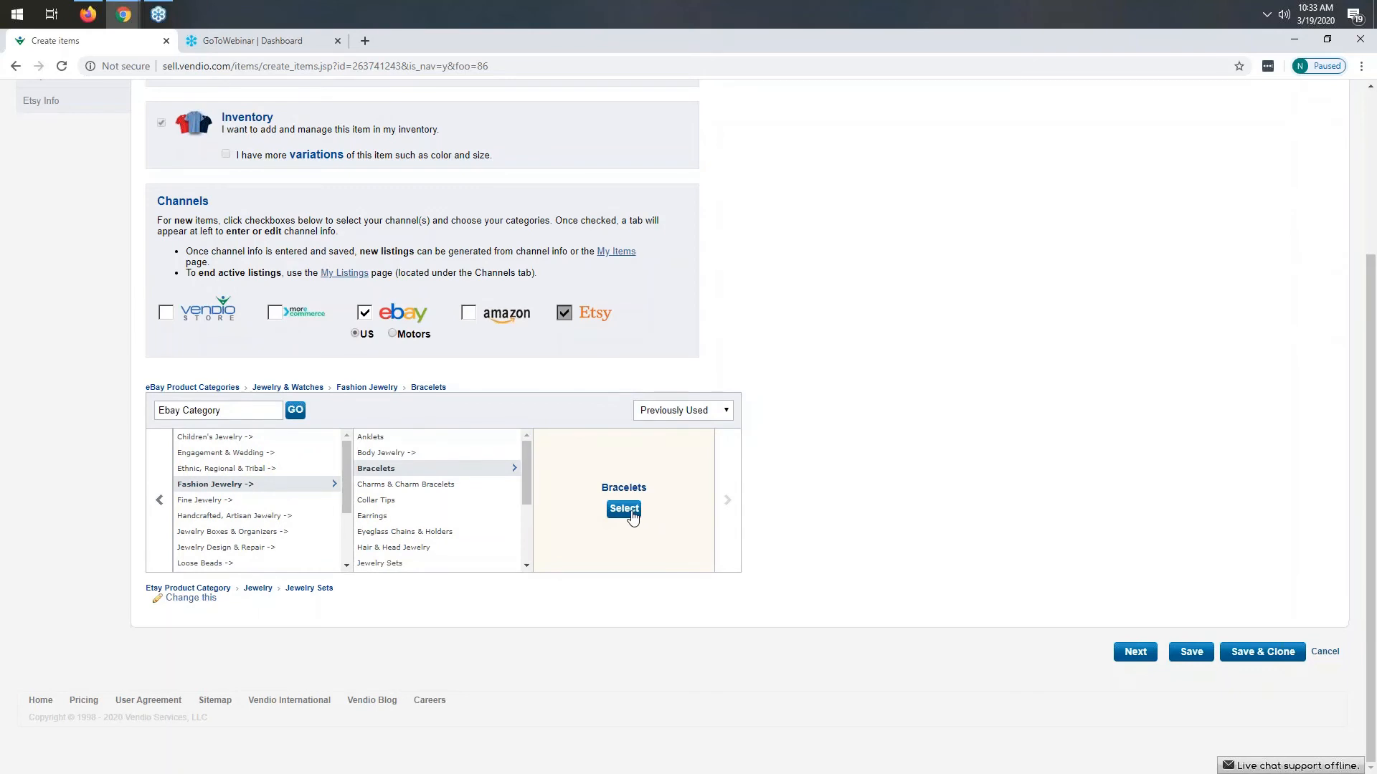
click(624, 509)
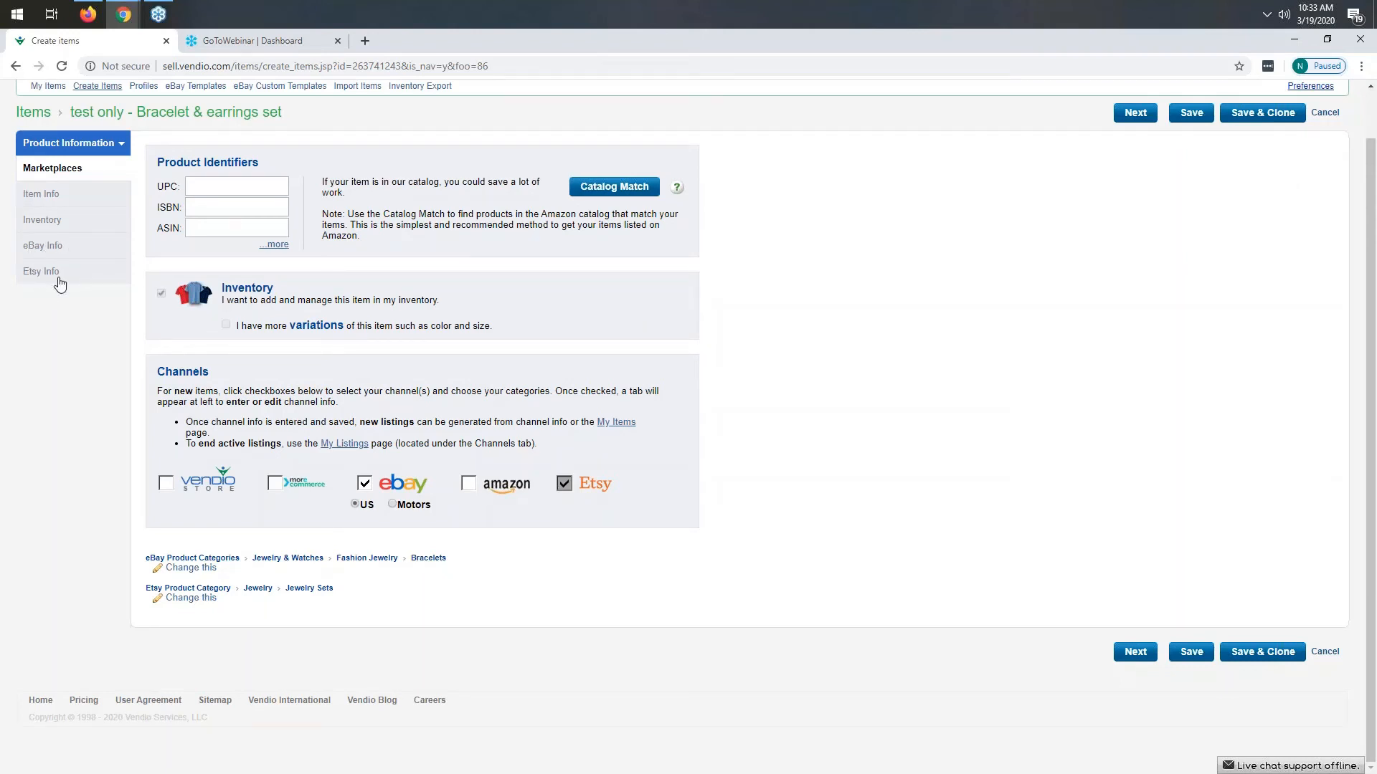
- Go to the Item Info tab and review the title, images, description, price and shipping details
click(1133, 658)
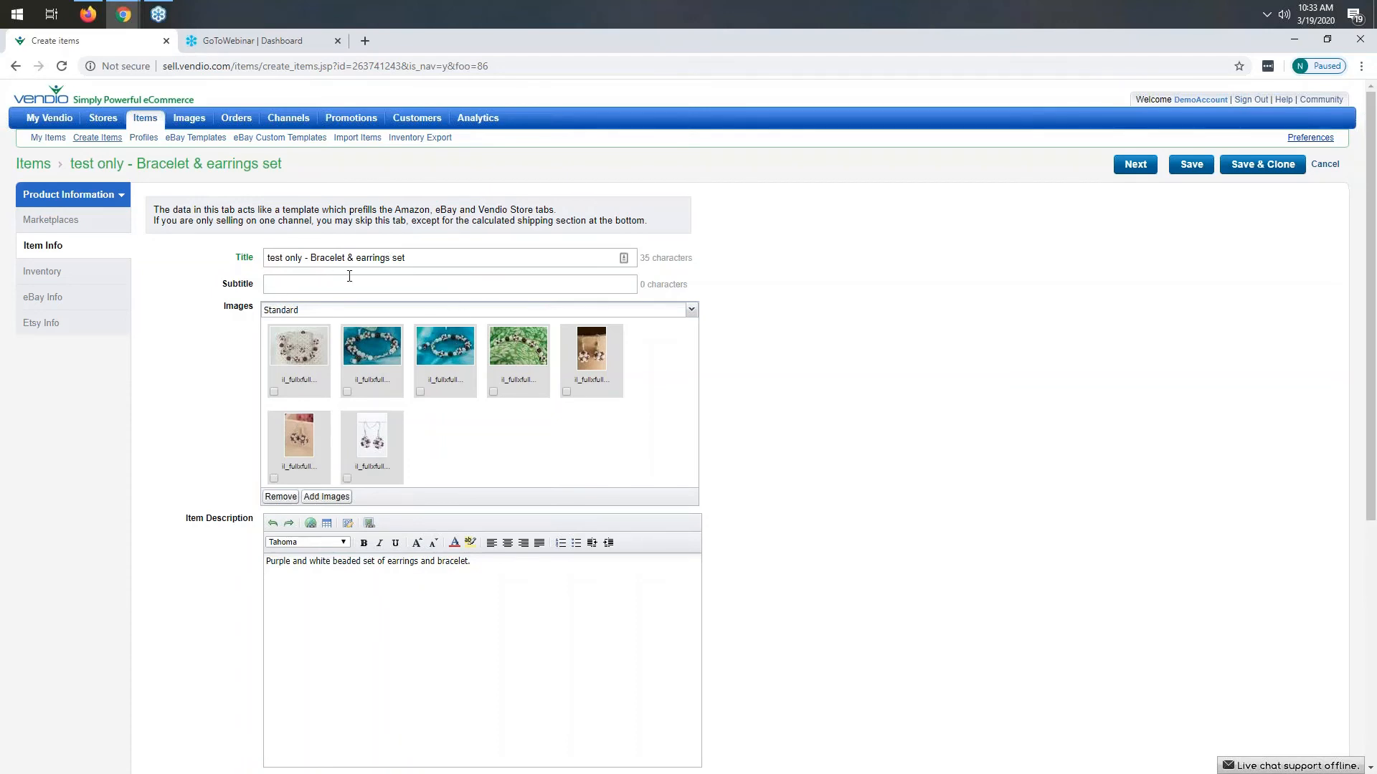
triple_click(395, 258)
scroll(402, 450, down, 2)
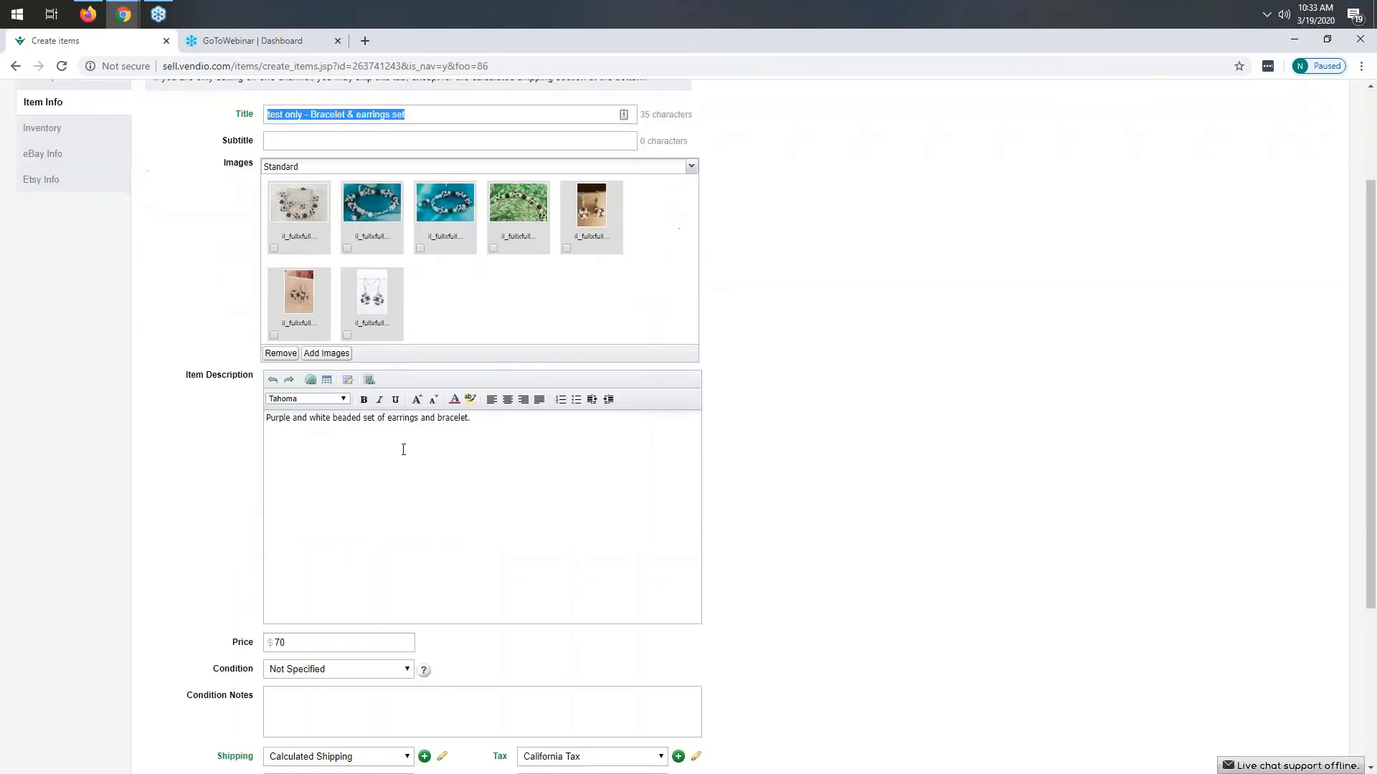
scroll(307, 523, down, 2)
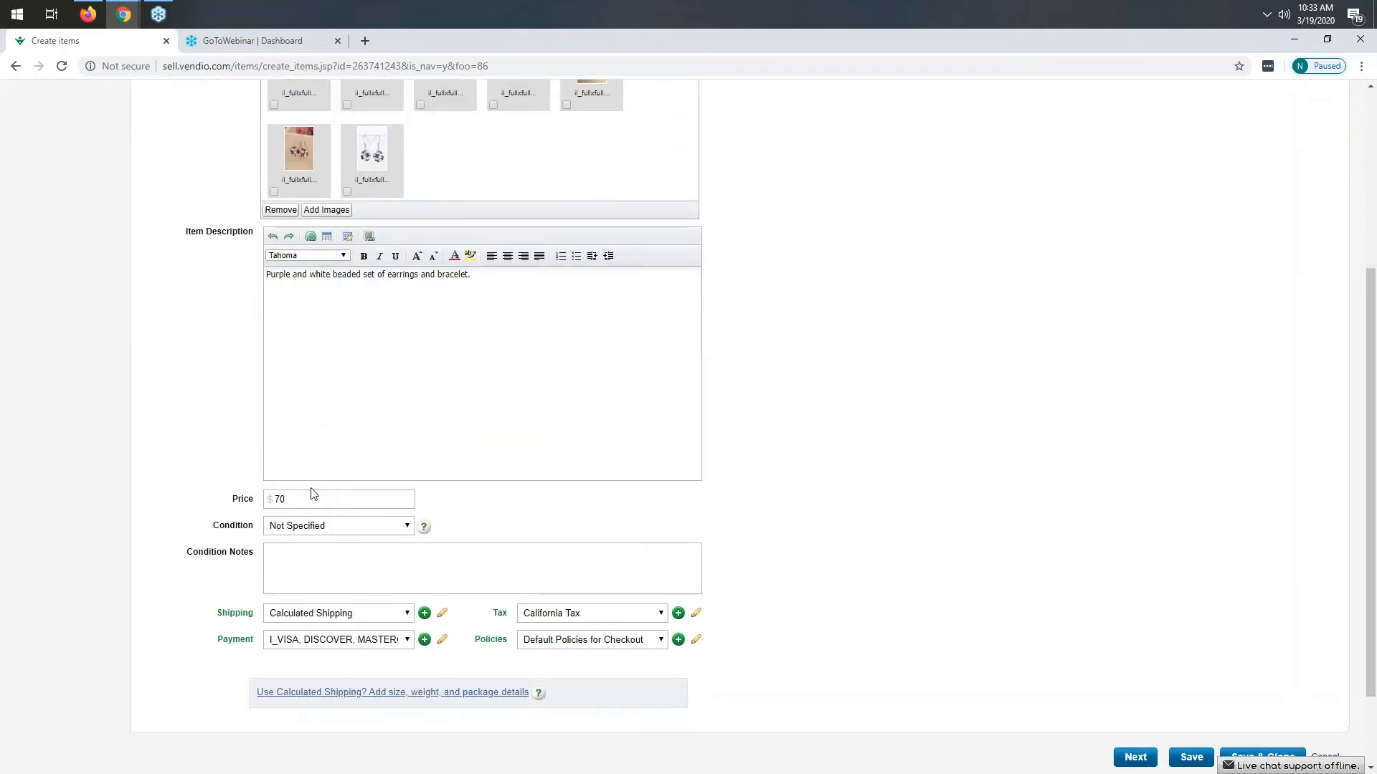
scroll(308, 495, down, 2)
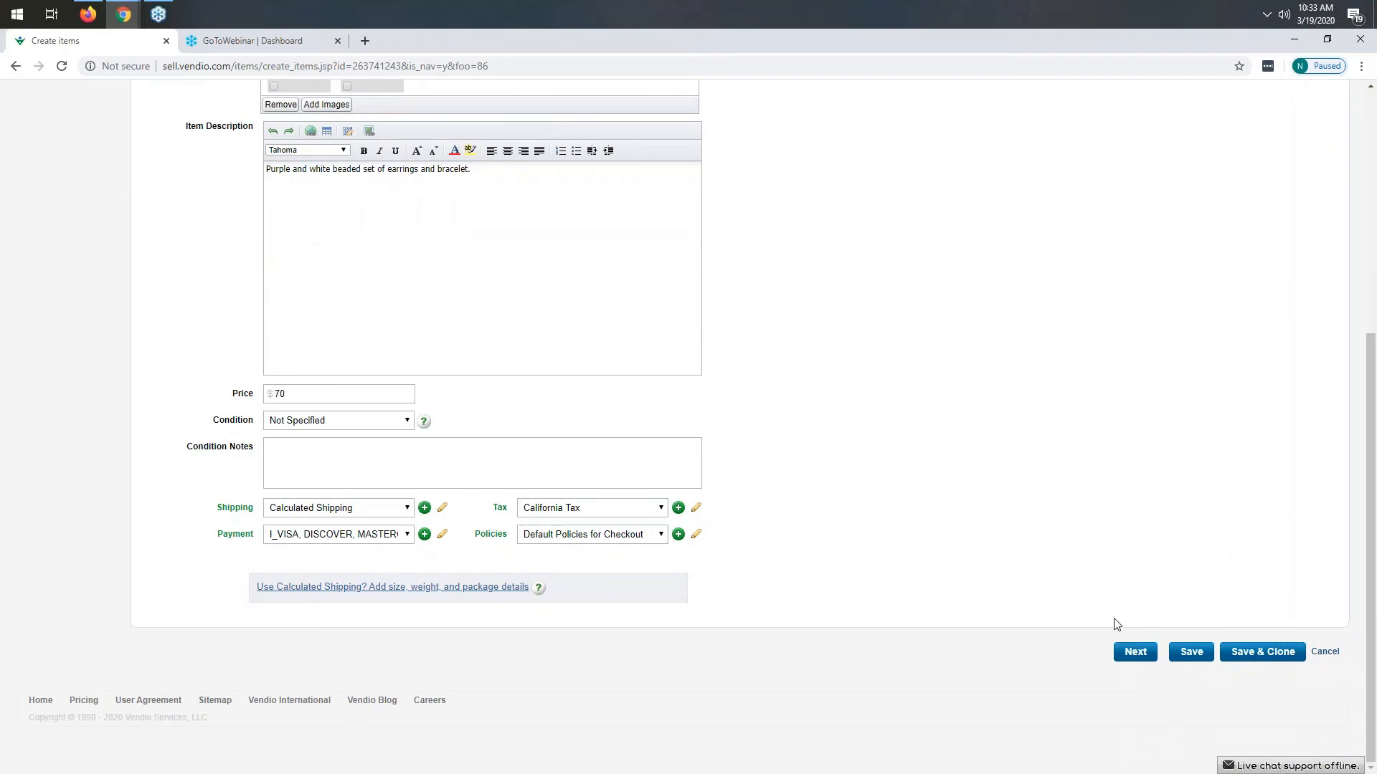
click(1135, 652)
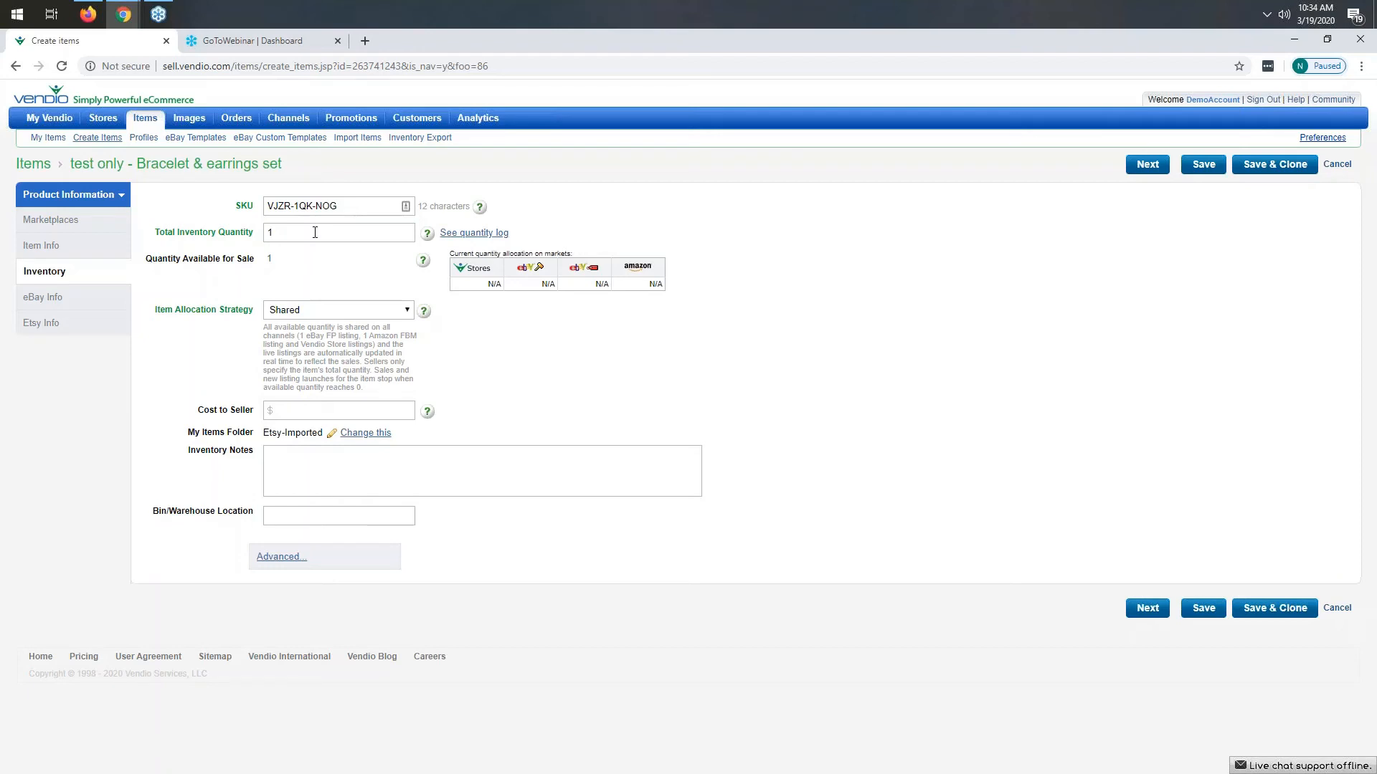
- Set the total inventory quantity to 30 and continue to the eBay Info tab
drag(282, 235, 250, 240)
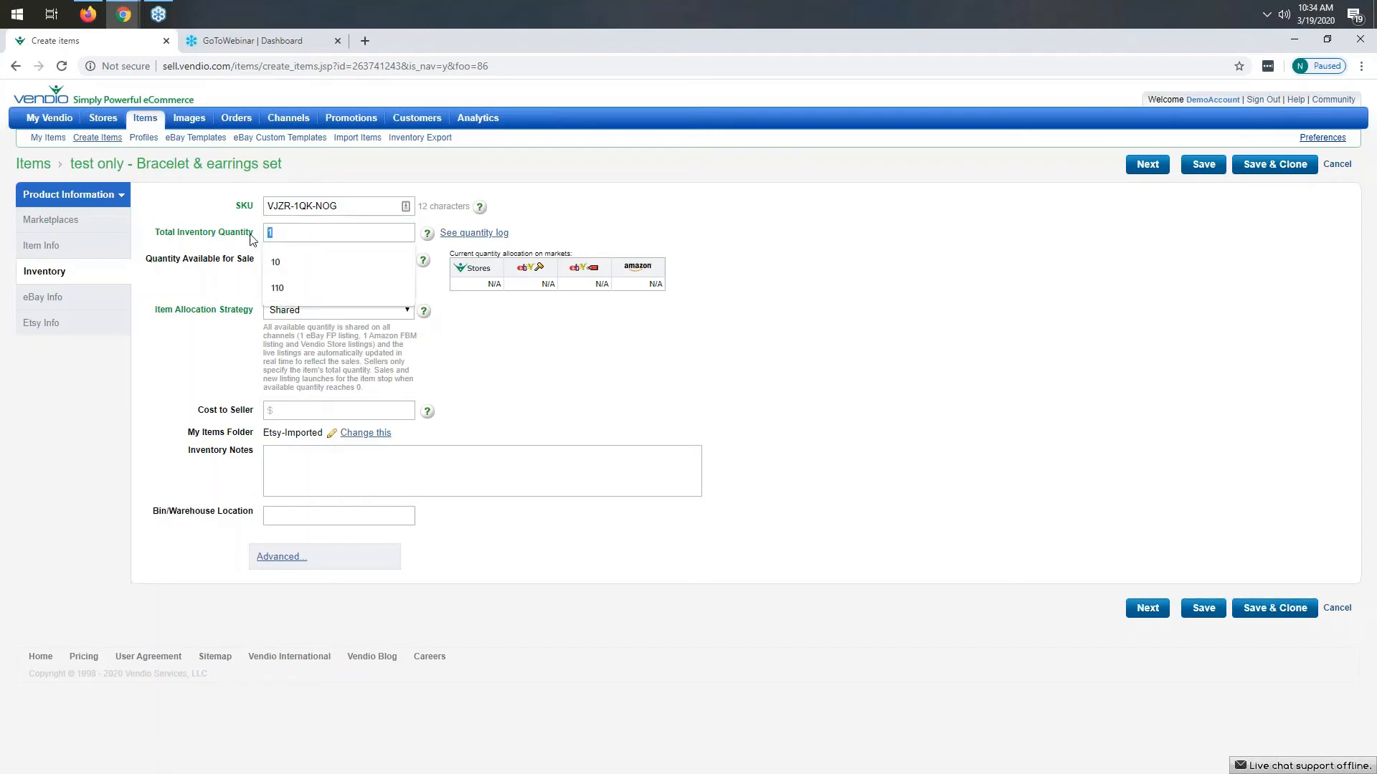
click(755, 393)
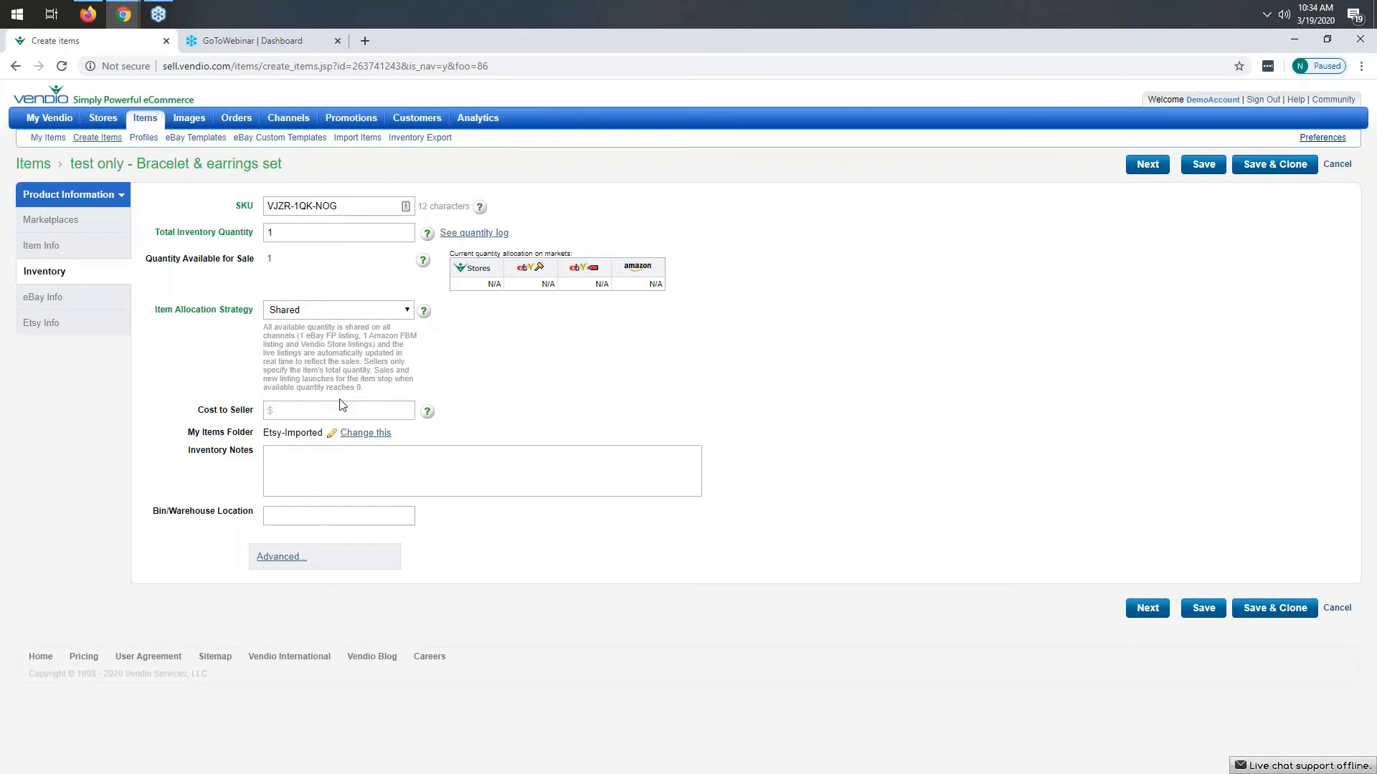
text(30)
key(Tab)
click(1147, 609)
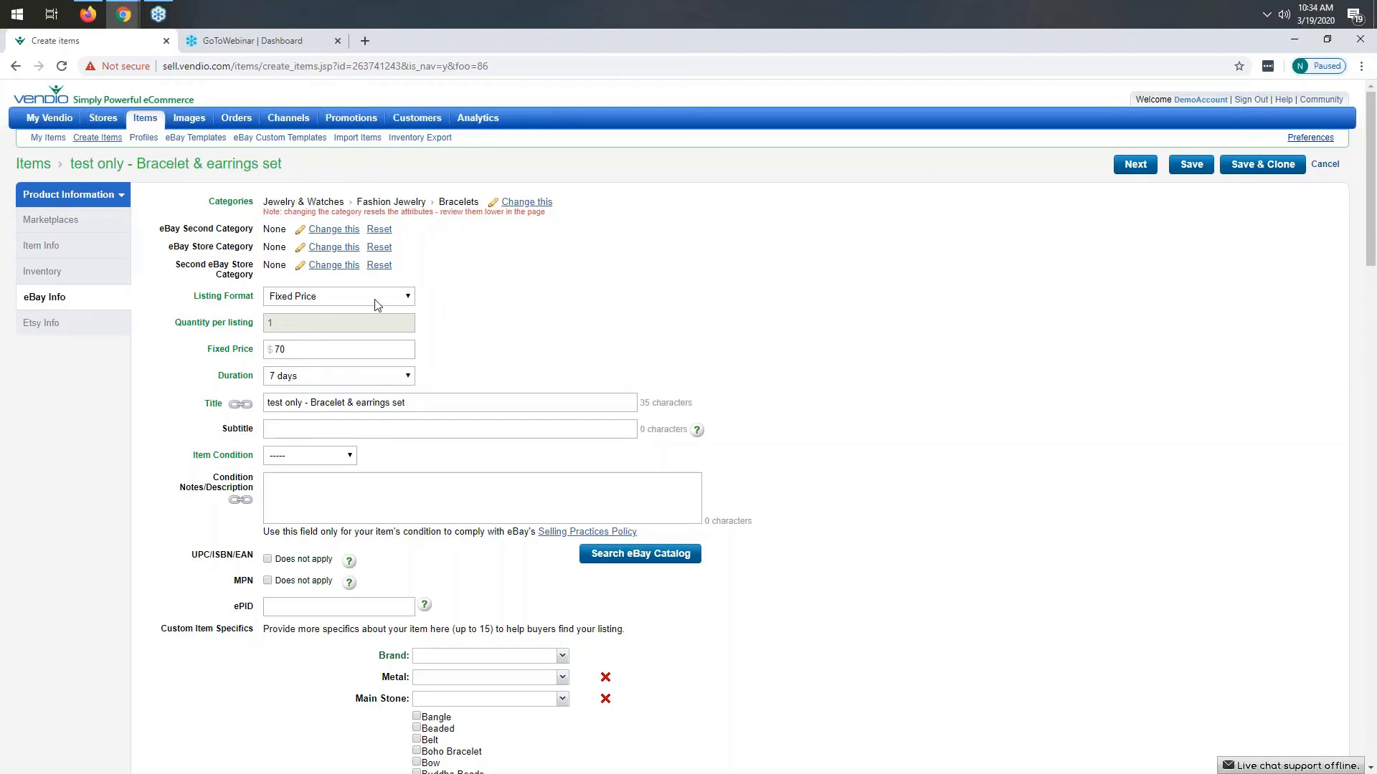
- Set the eBay listing duration to Good 'Til Cancelled and the item condition to New with tags
click(326, 377)
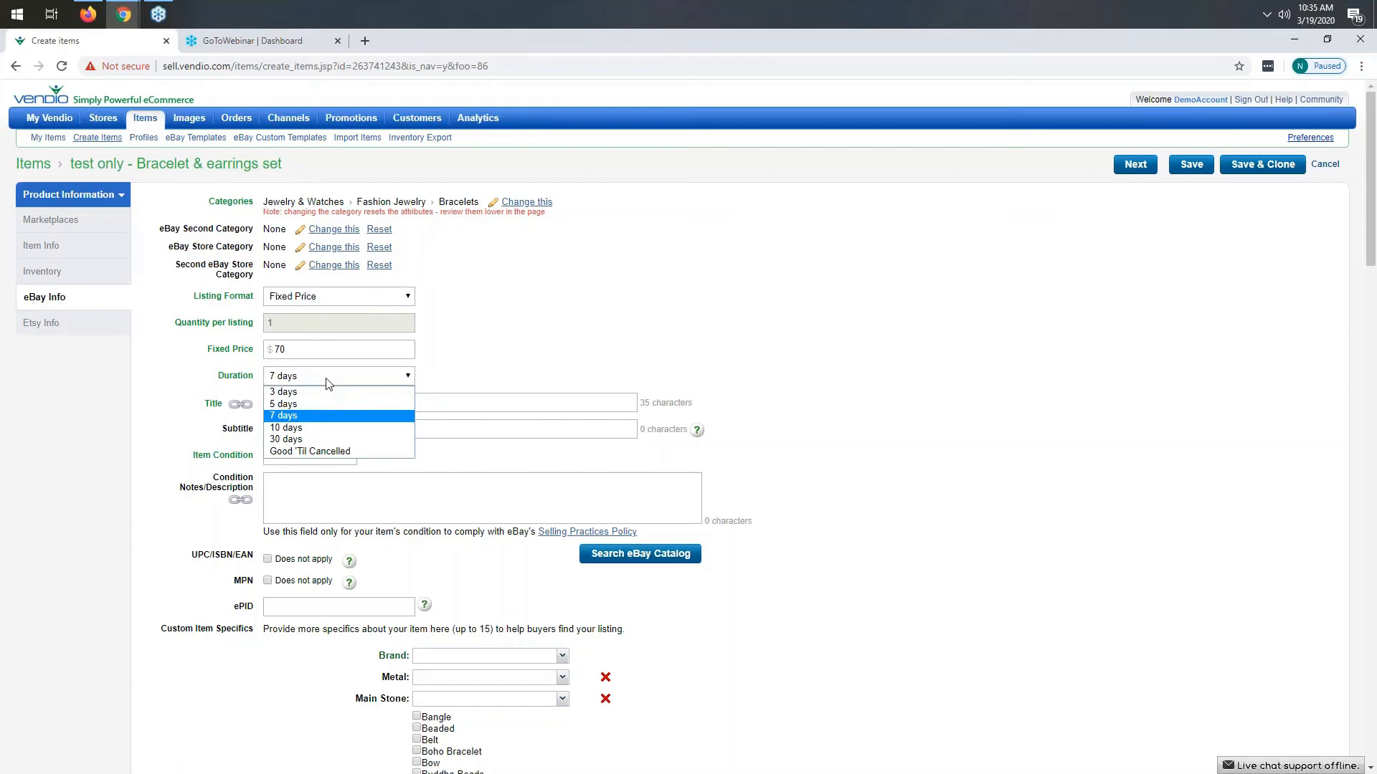
click(313, 452)
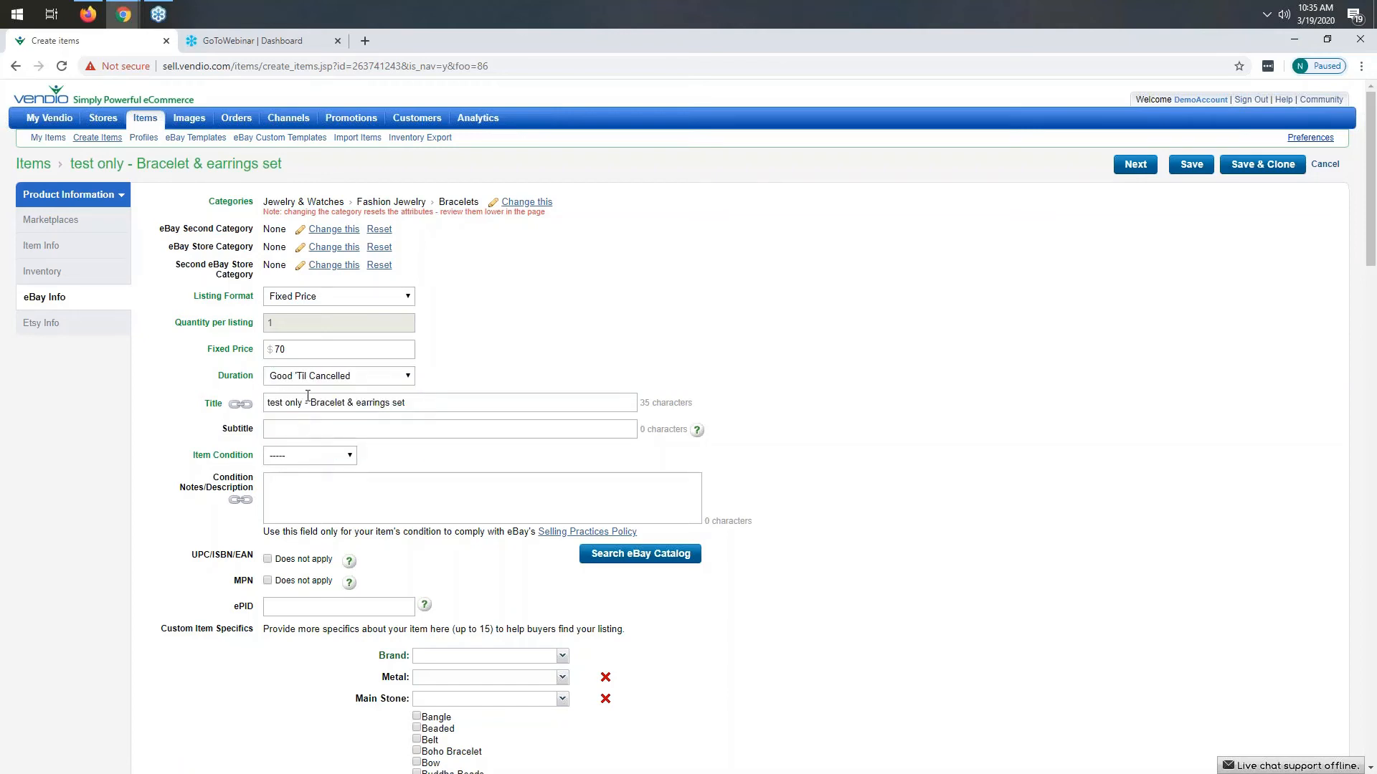
click(347, 457)
click(323, 479)
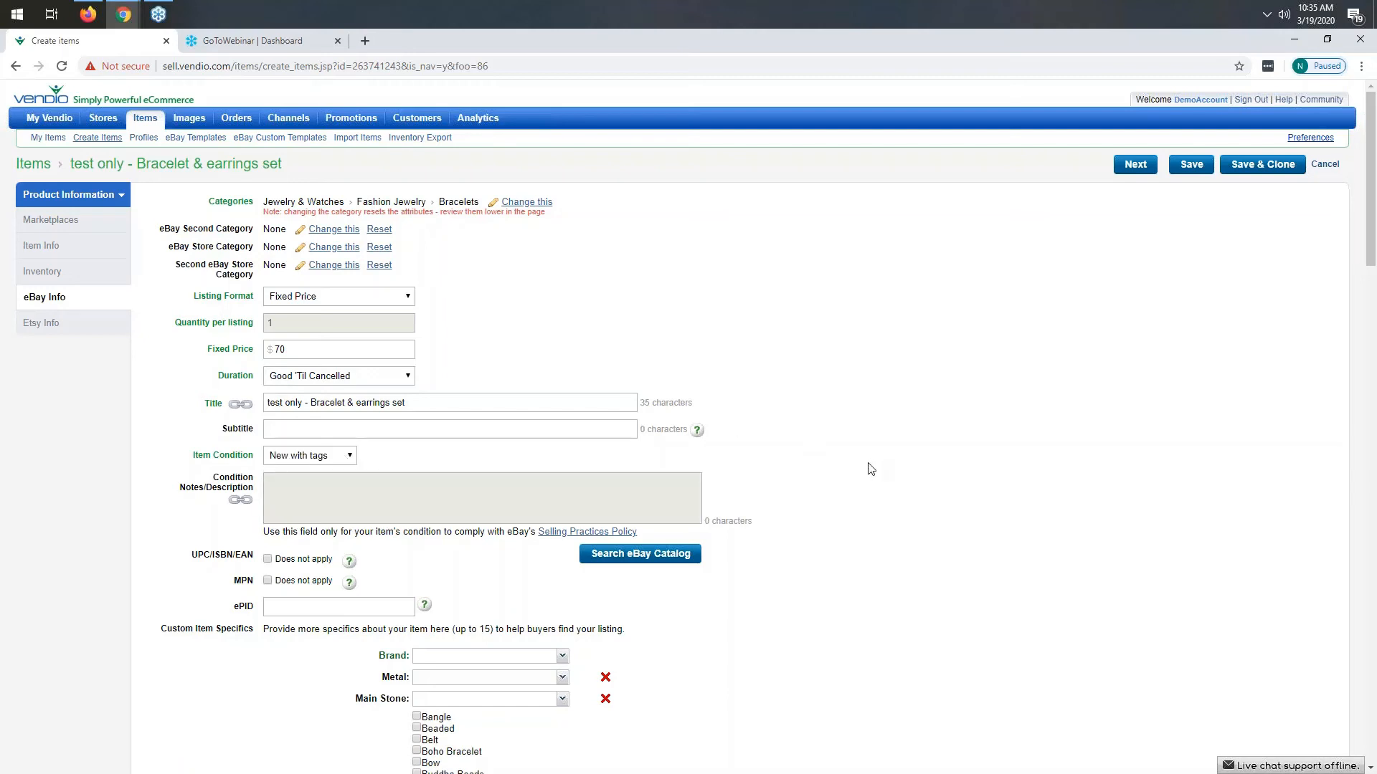
- Set the Brand item specific to Handmade
scroll(871, 470, down, 2)
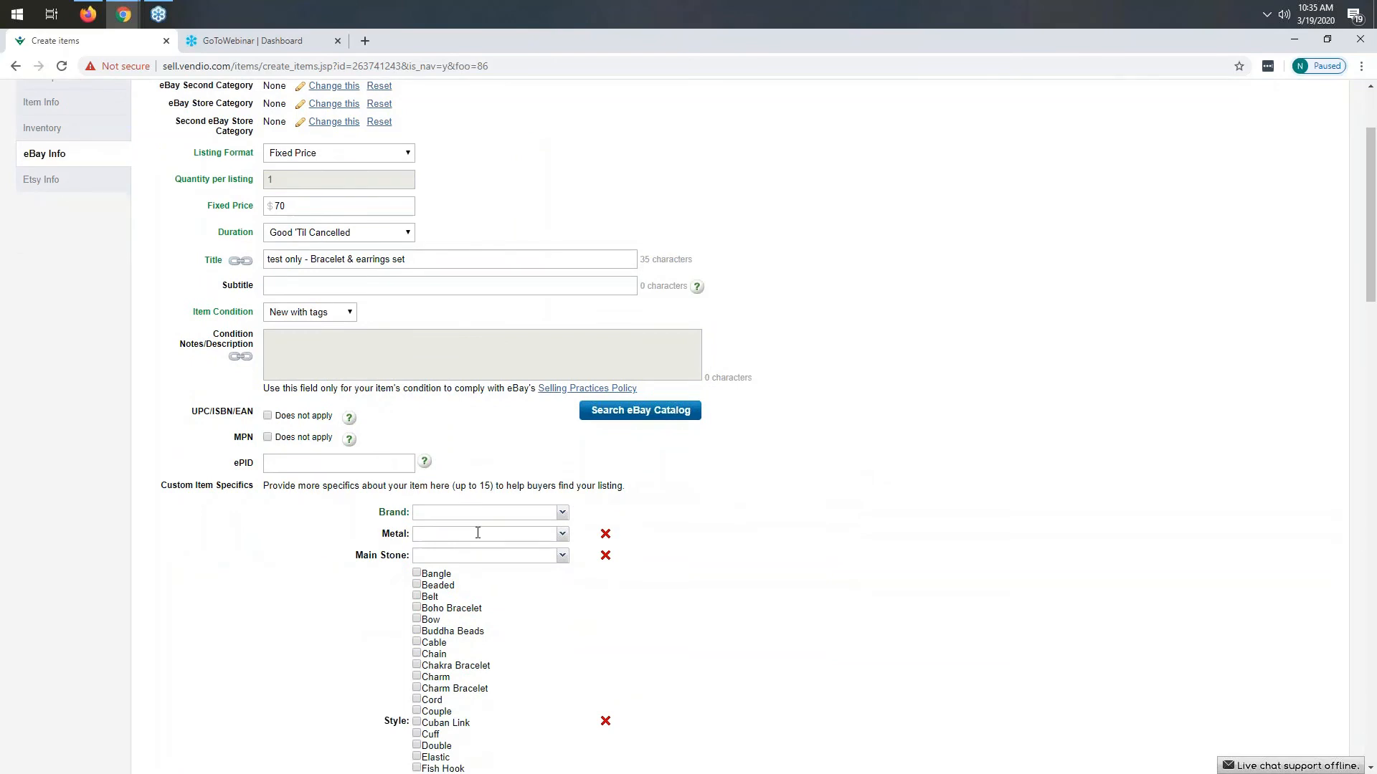
click(563, 514)
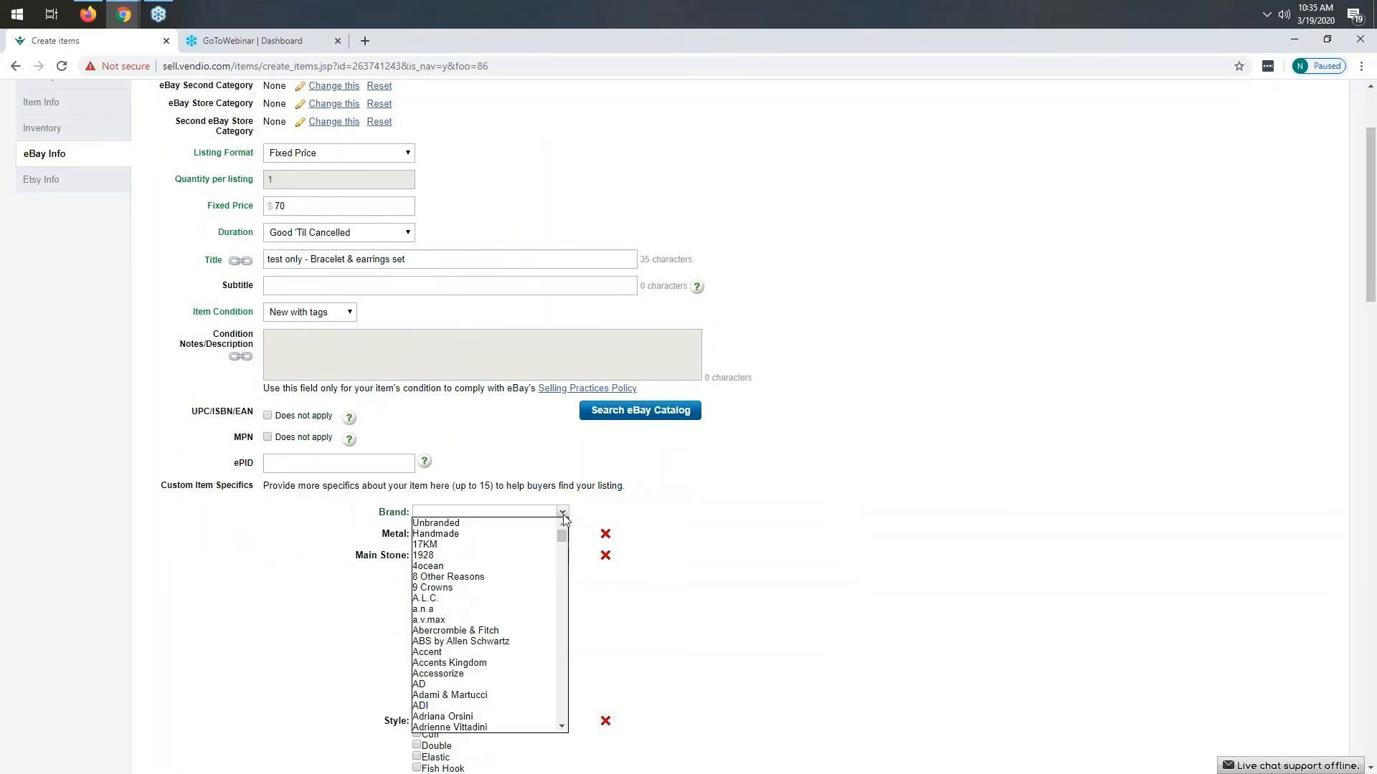
click(449, 540)
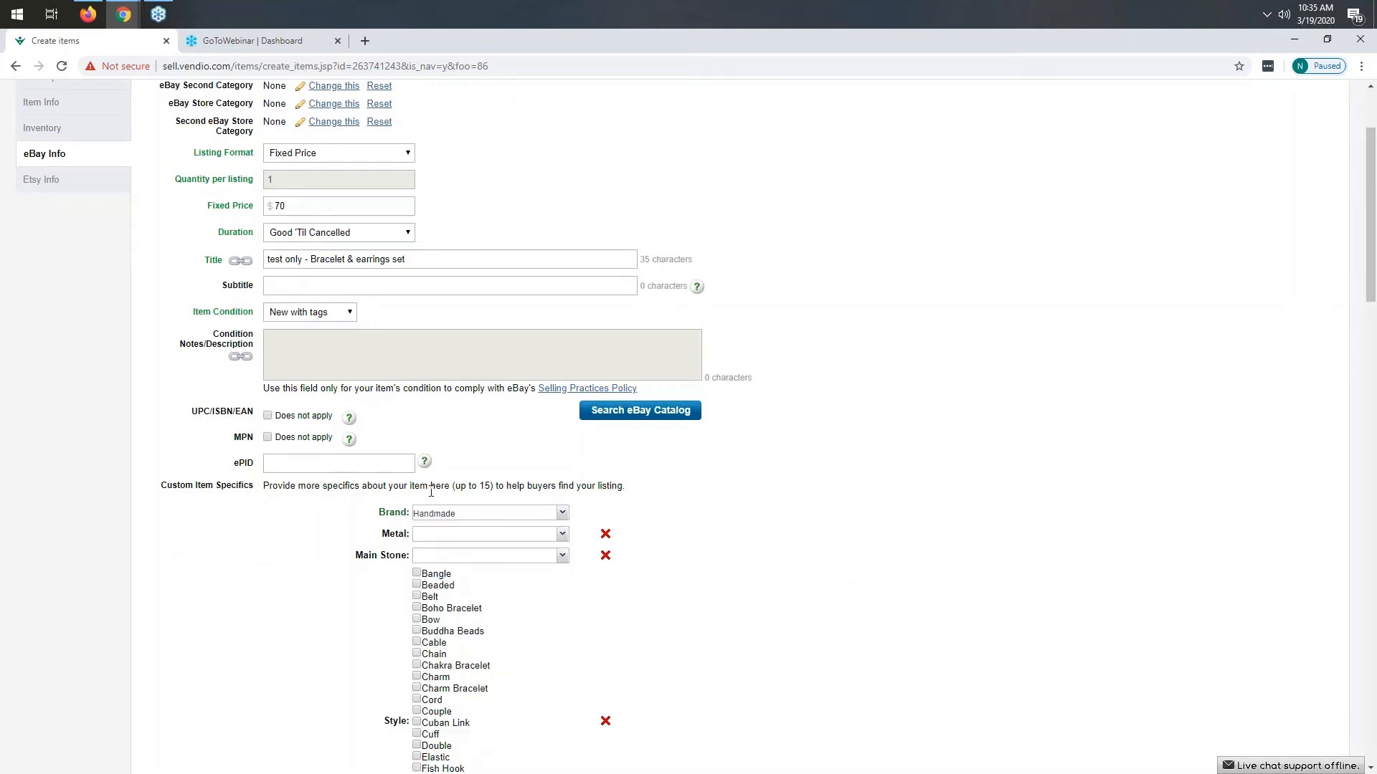
- Review the remaining eBay item specifics, layout, shipping, payment and description options
scroll(403, 441, down, 3)
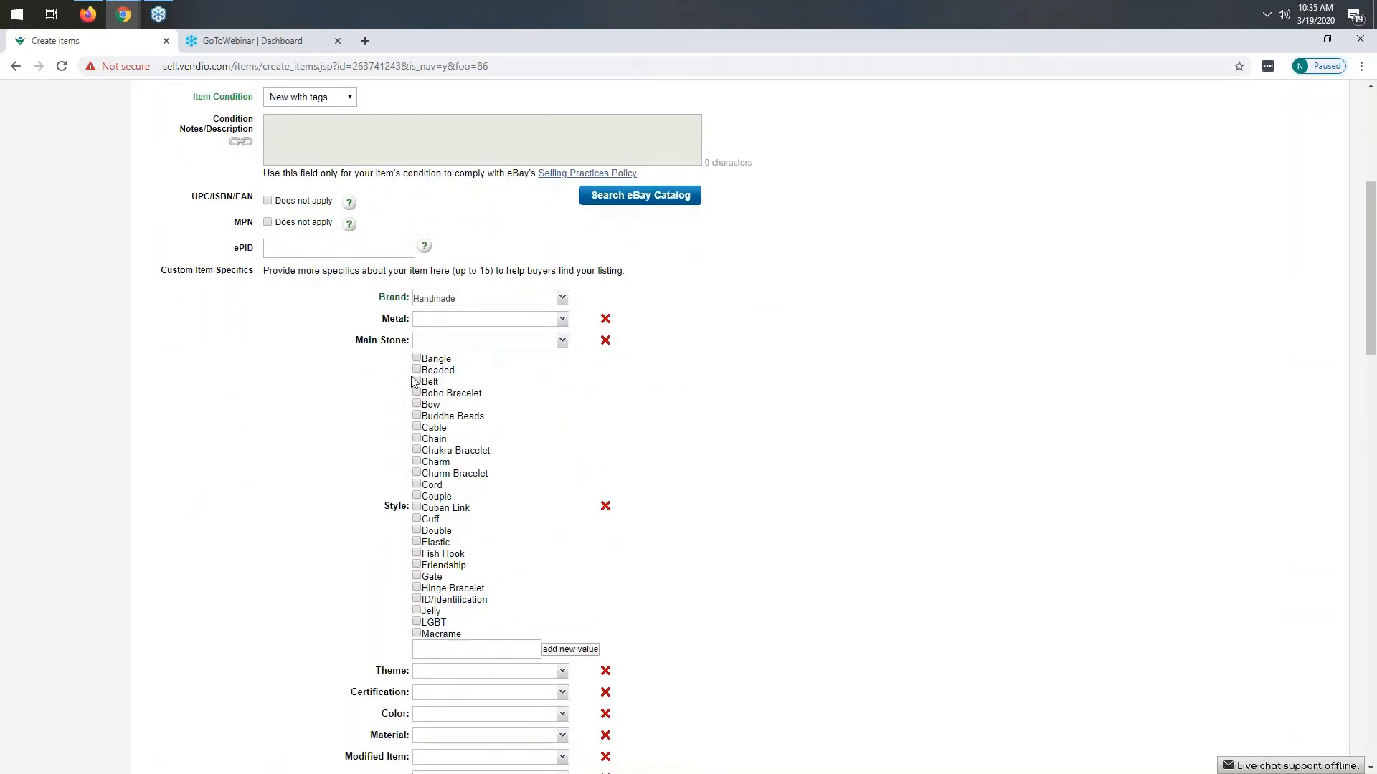
scroll(357, 522, down, 7)
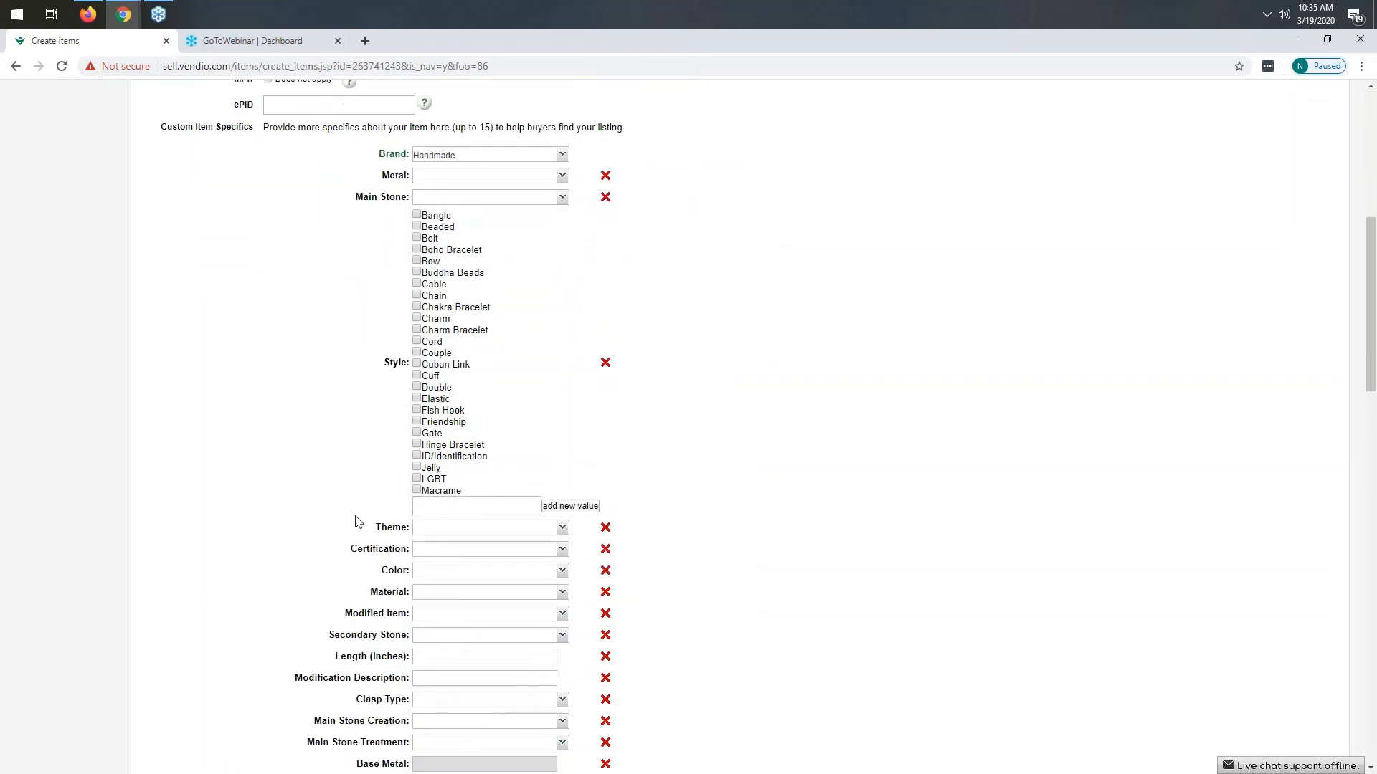
scroll(357, 521, down, 1)
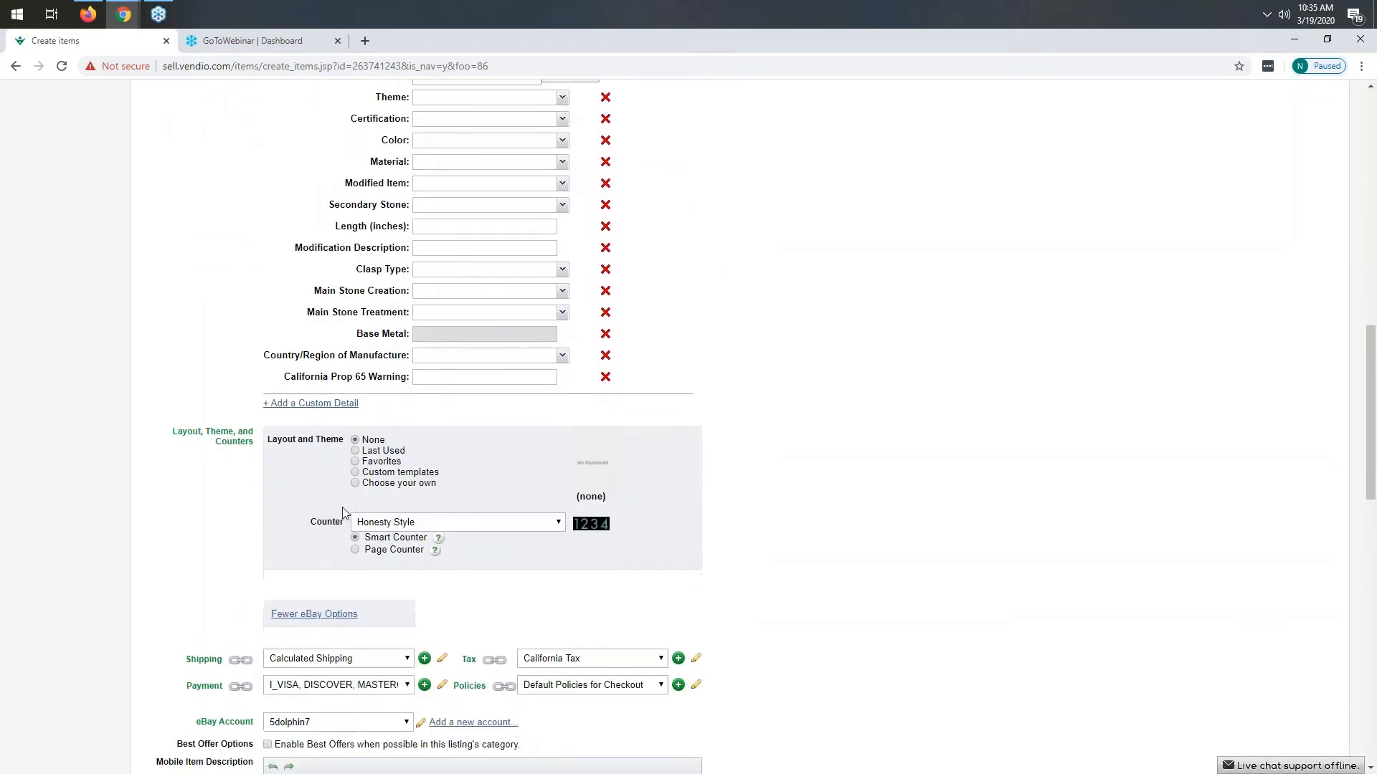
drag(170, 433, 253, 443)
click(242, 492)
scroll(482, 555, down, 2)
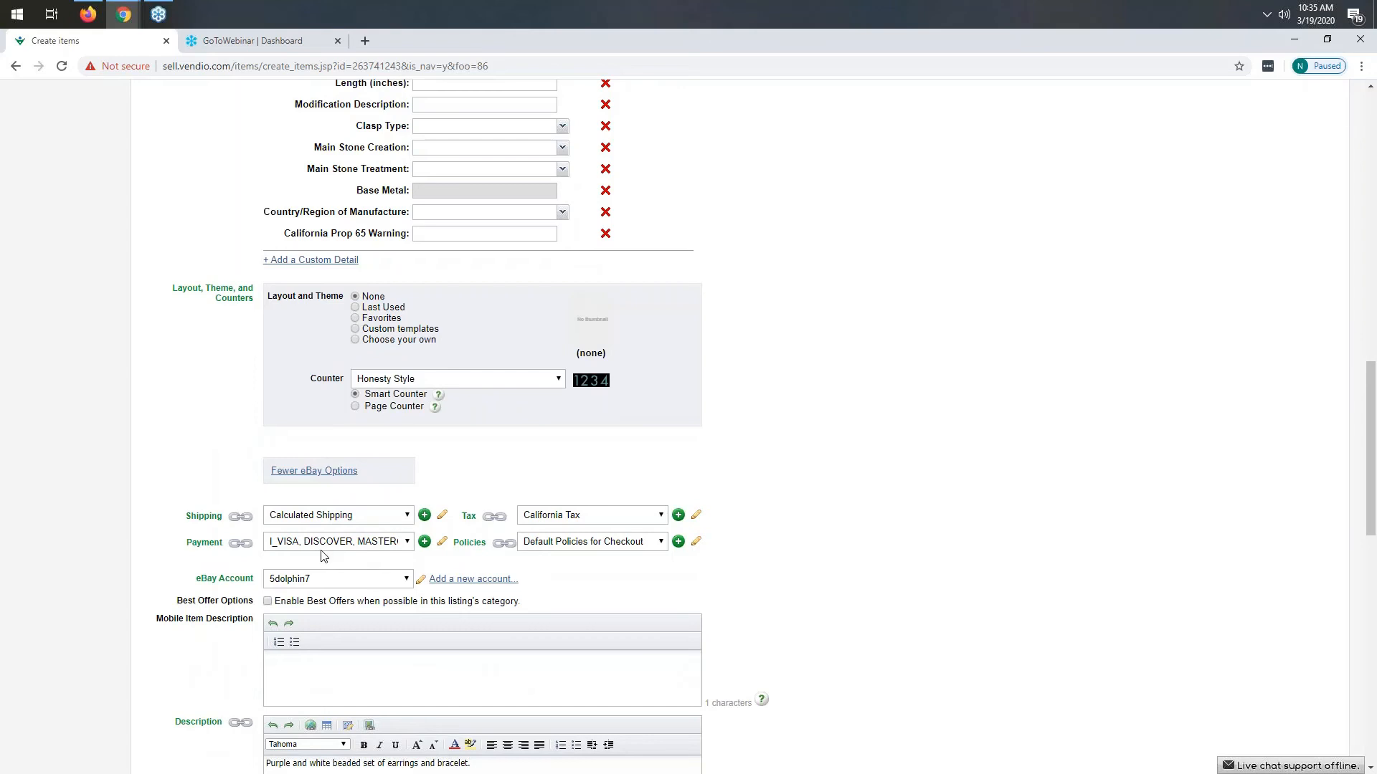
scroll(322, 557, down, 1)
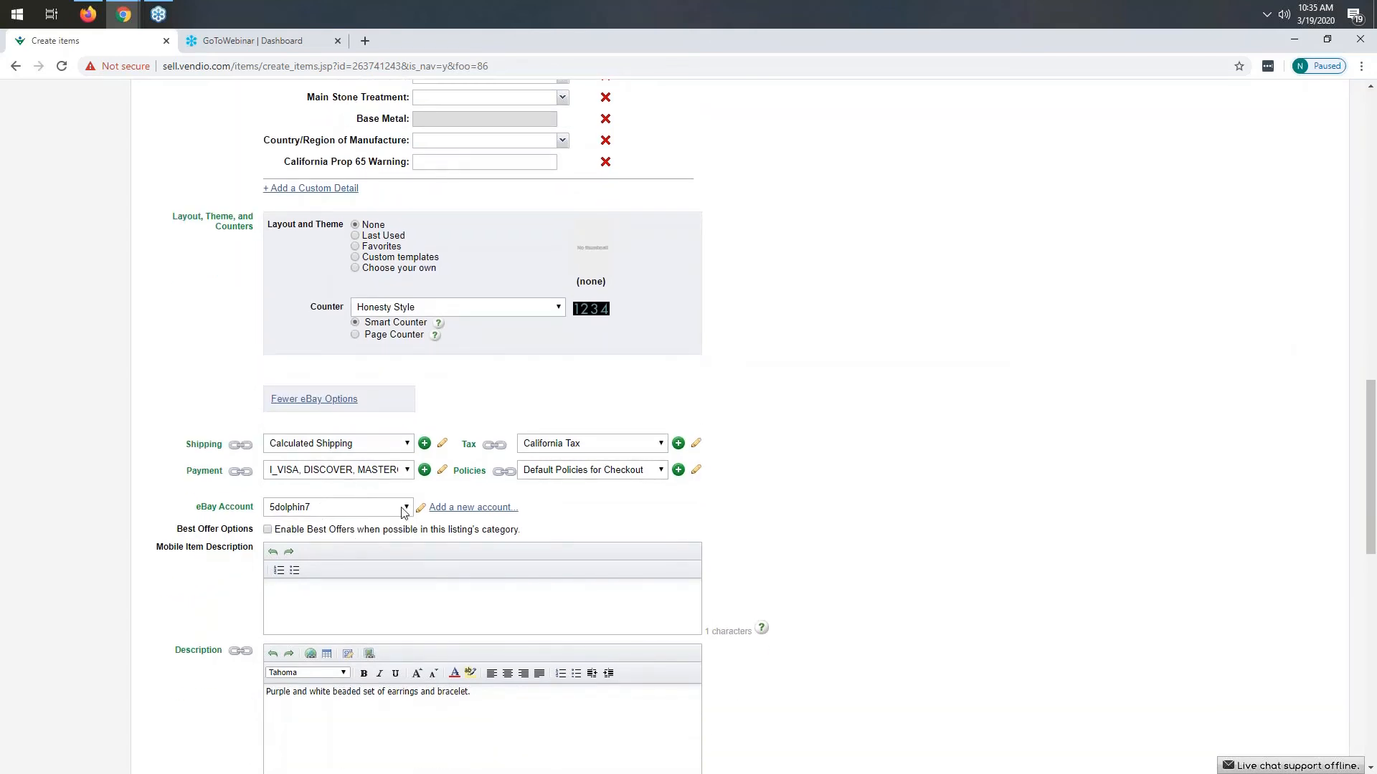
scroll(404, 512, down, 2)
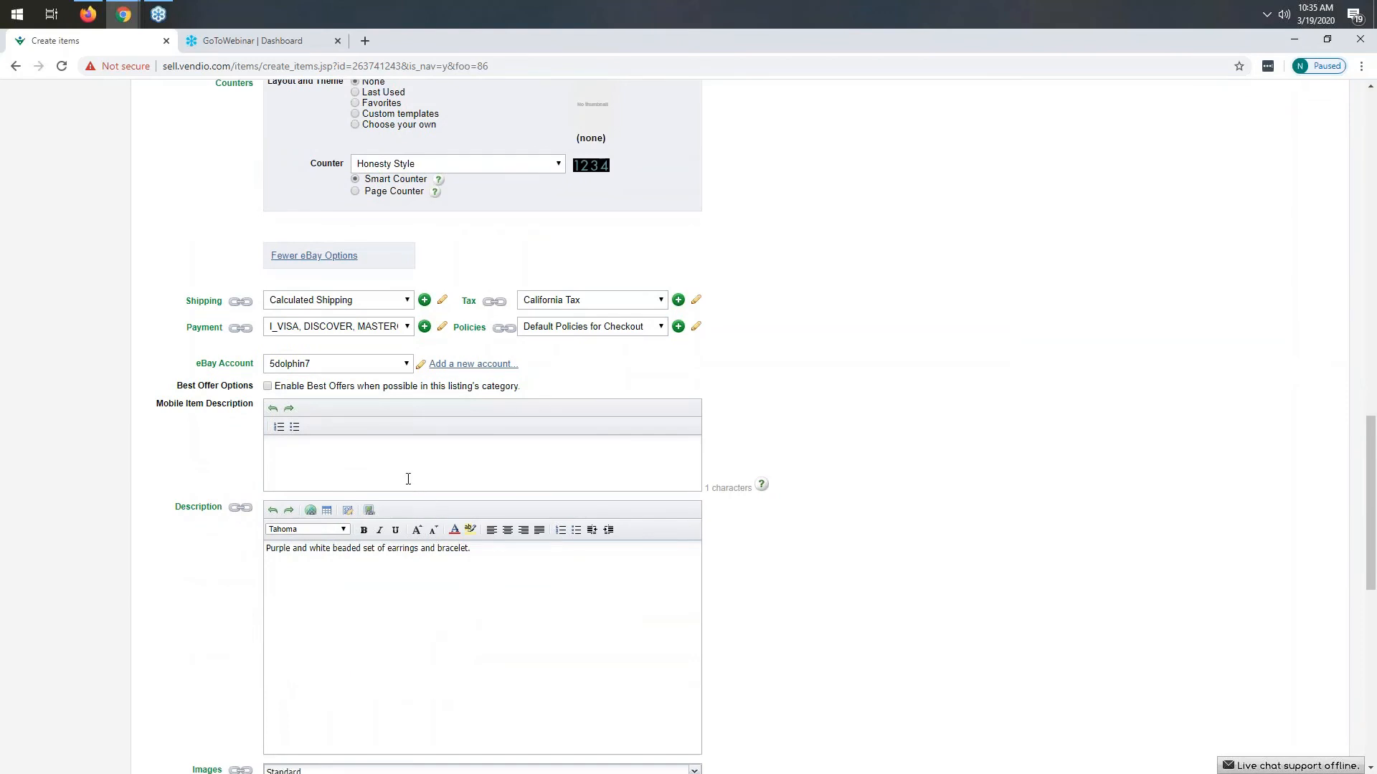
- Preview the eBay listing's images, description, payment and shipping details, then close the preview
scroll(408, 479, down, 6)
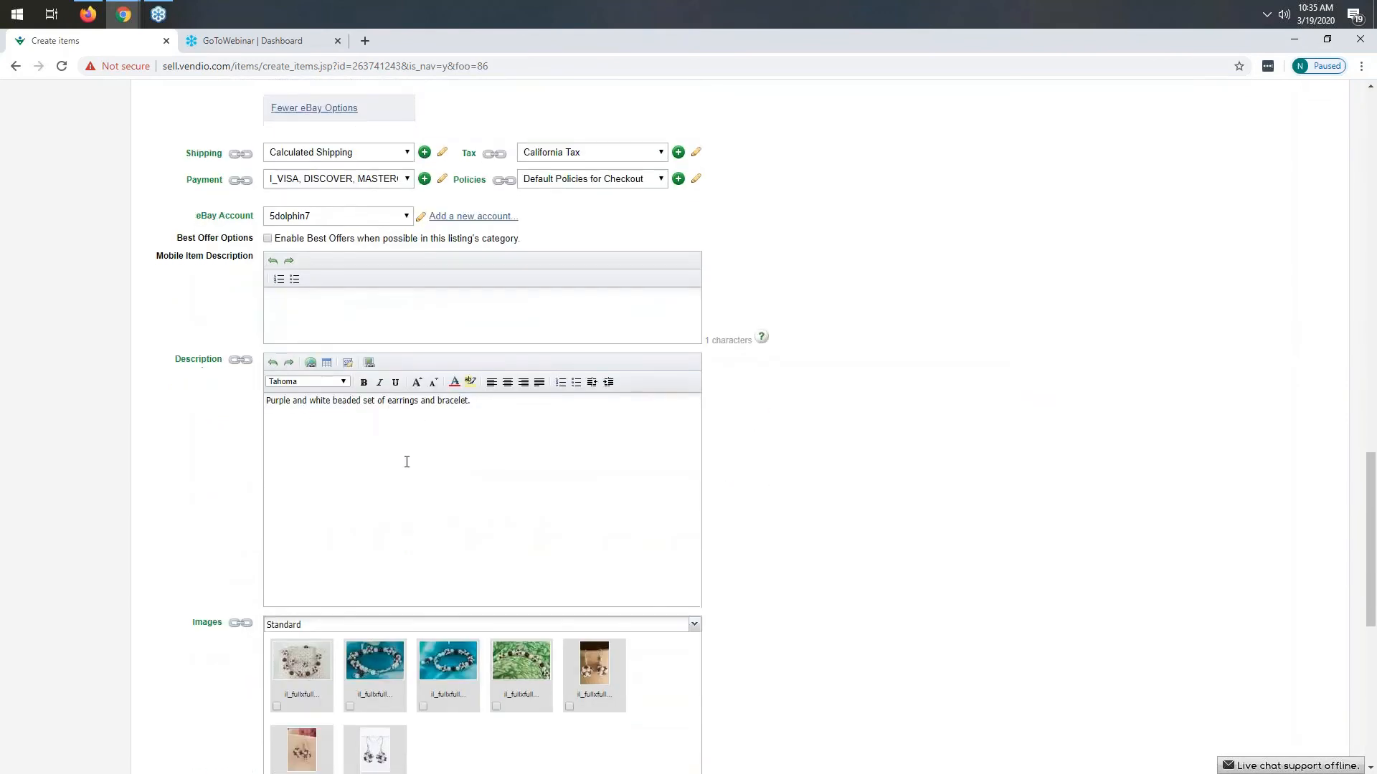
scroll(406, 463, down, 3)
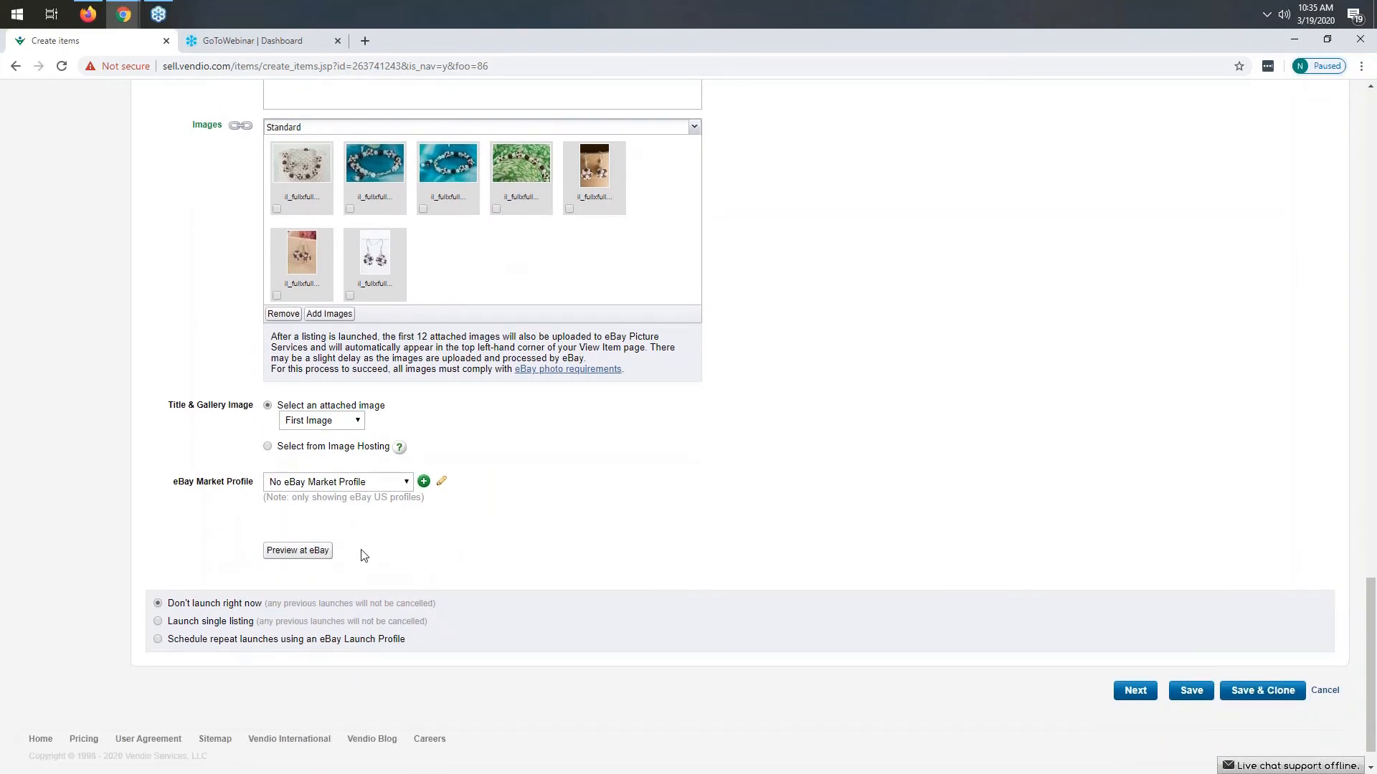
click(299, 557)
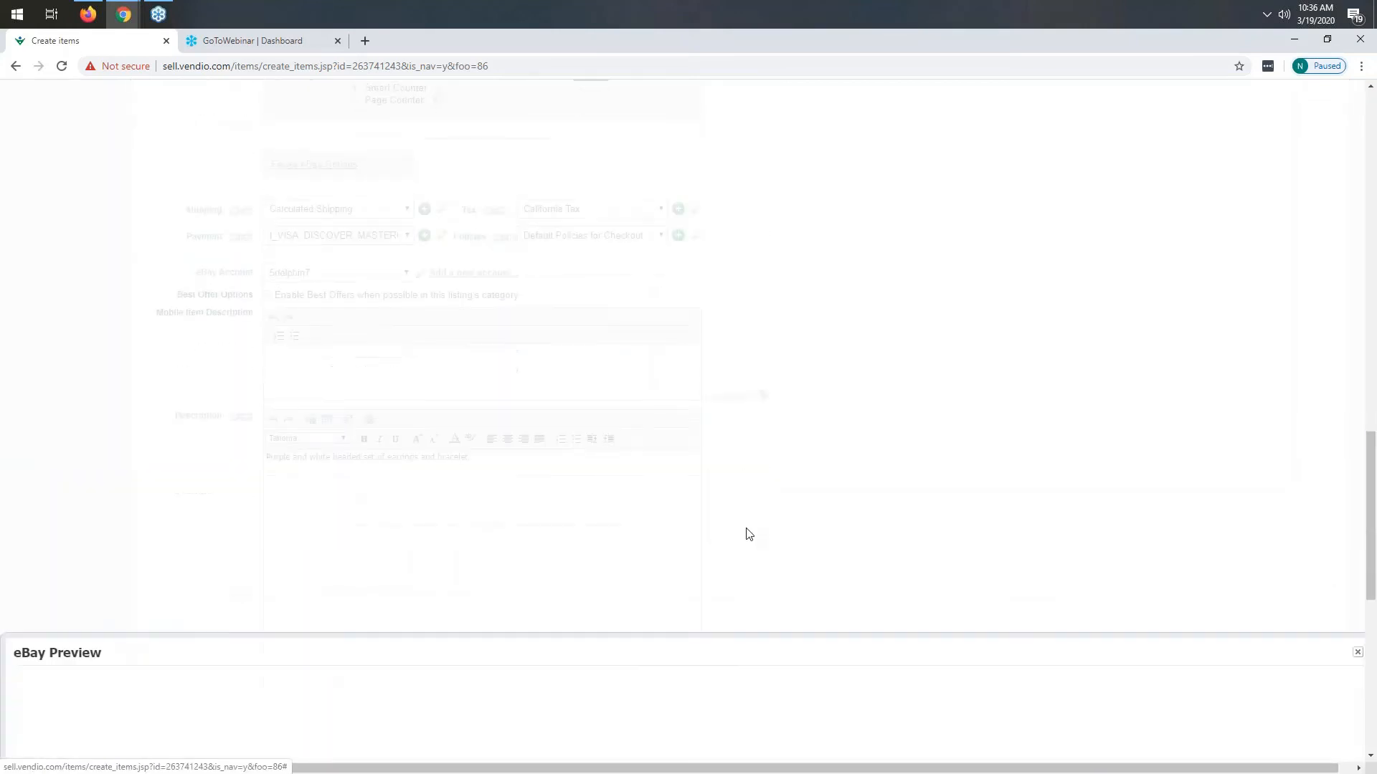
scroll(746, 527, down, 10)
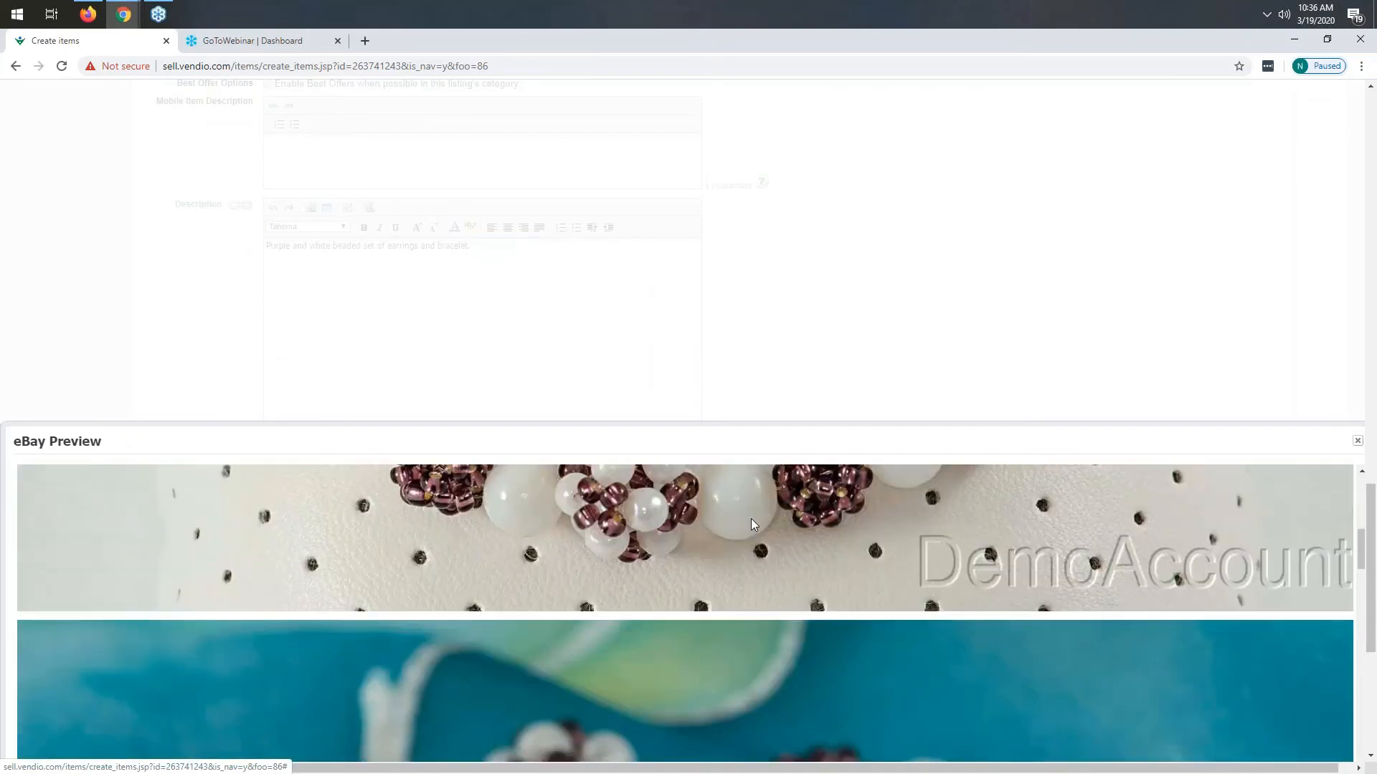
scroll(853, 366, down, 10)
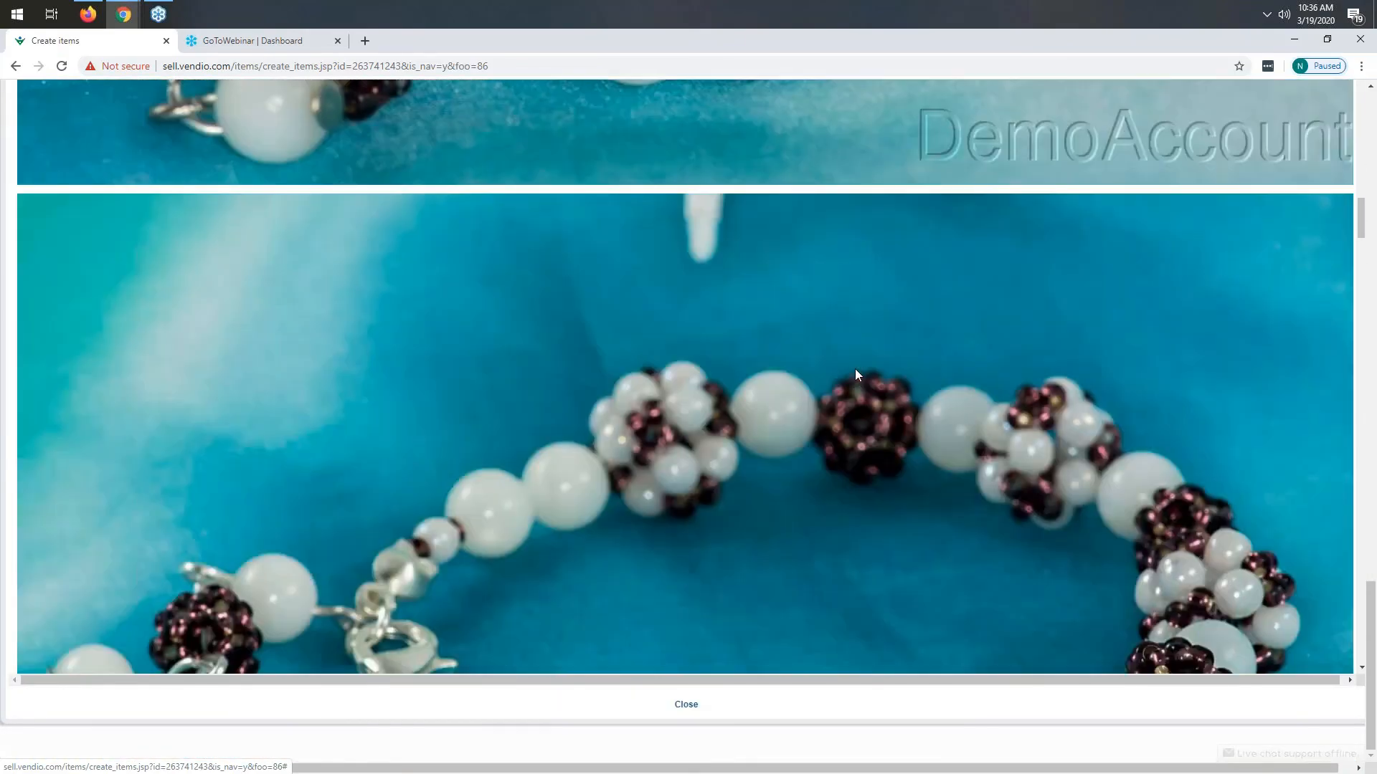
scroll(858, 374, down, 15)
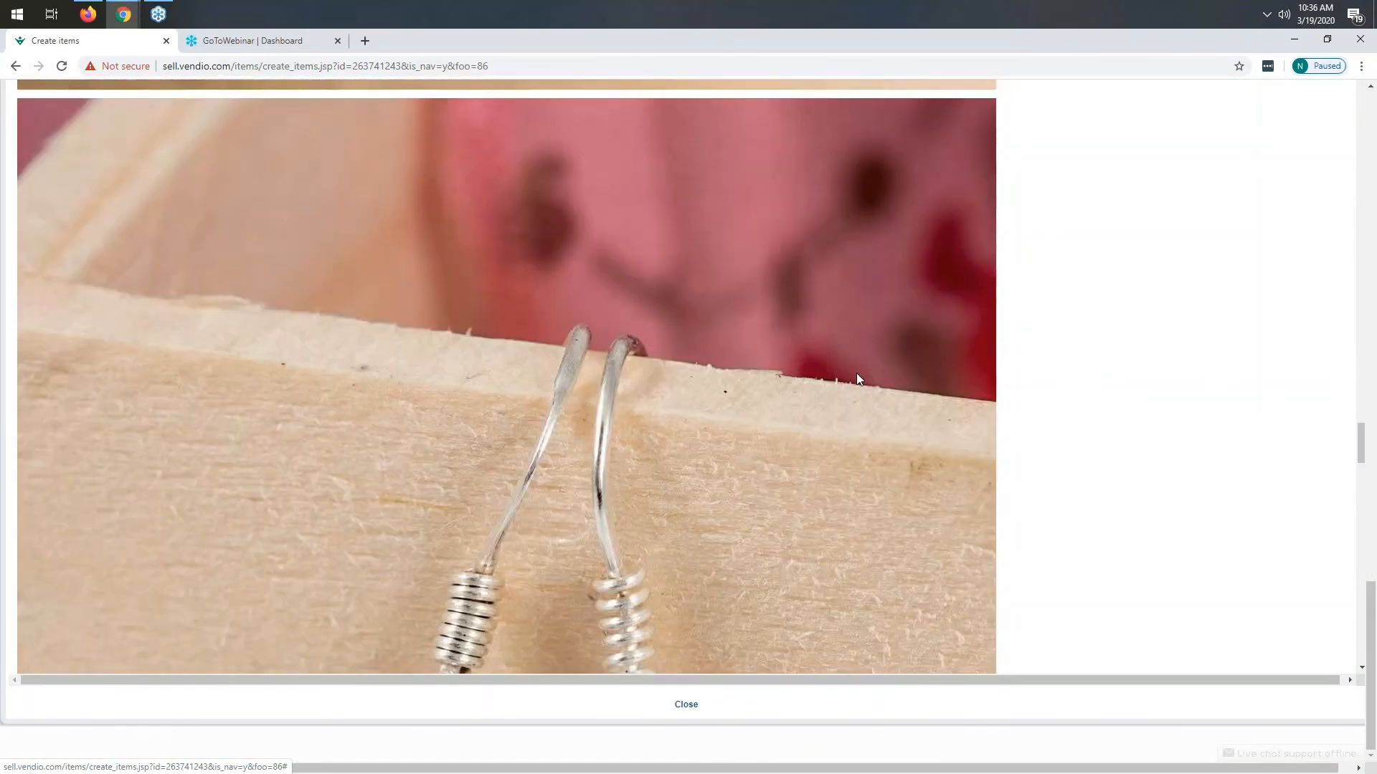
scroll(857, 382, down, 15)
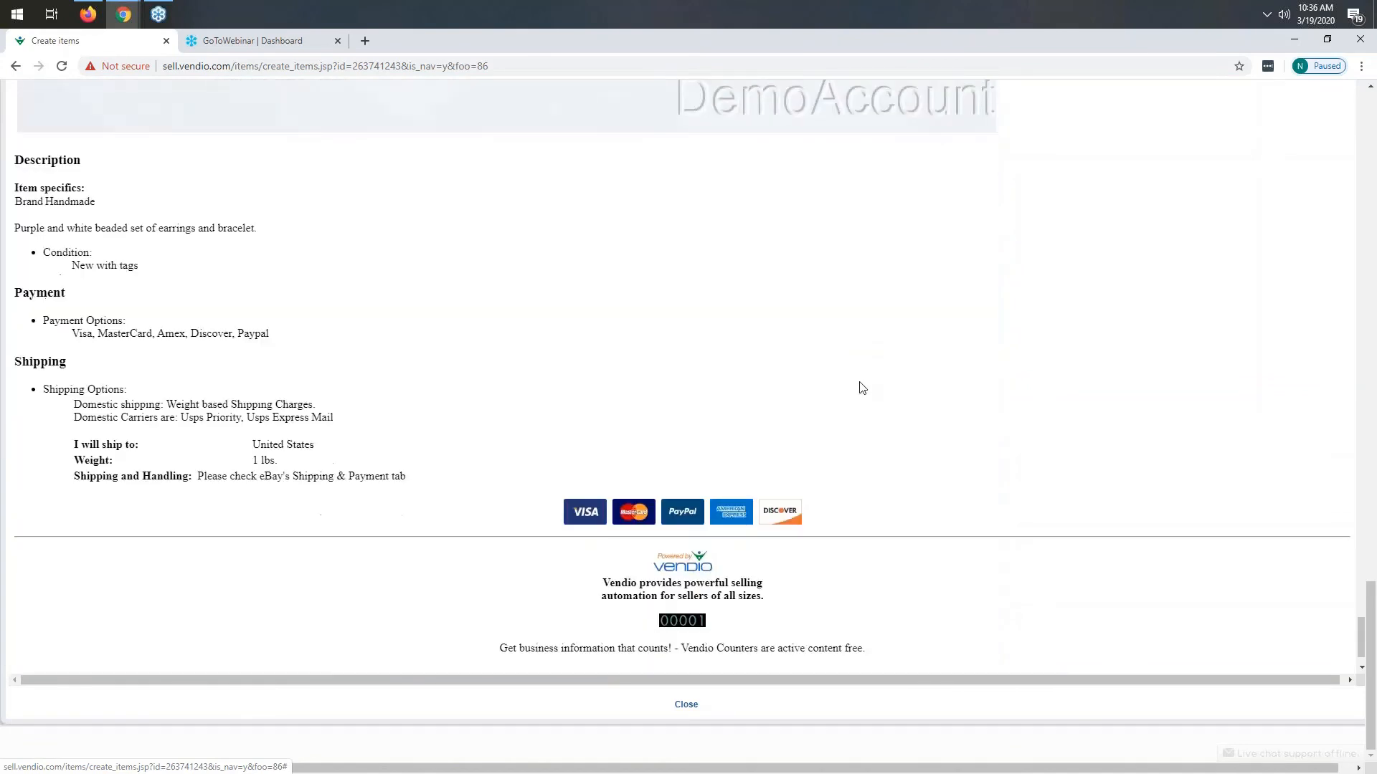
click(686, 705)
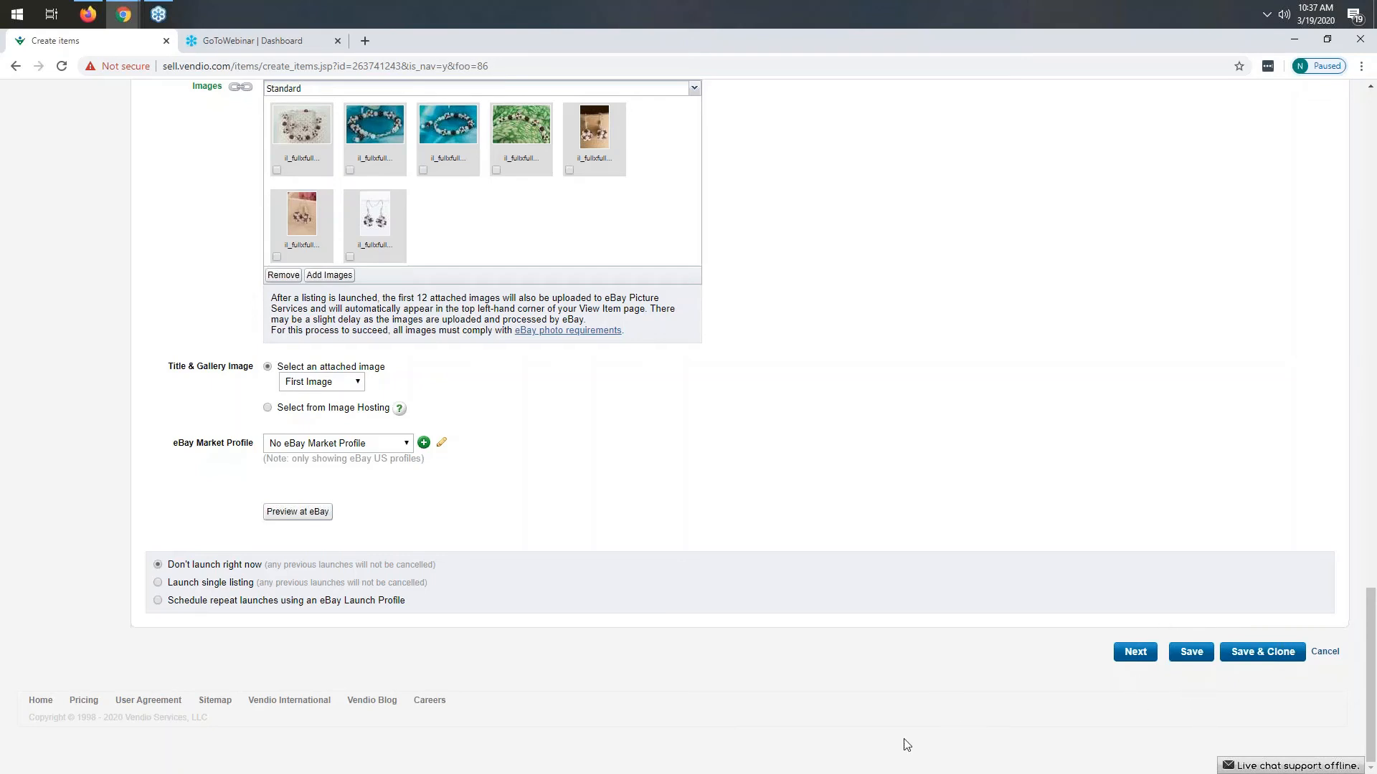
- Choose to launch a single listing when the item is saved
click(158, 583)
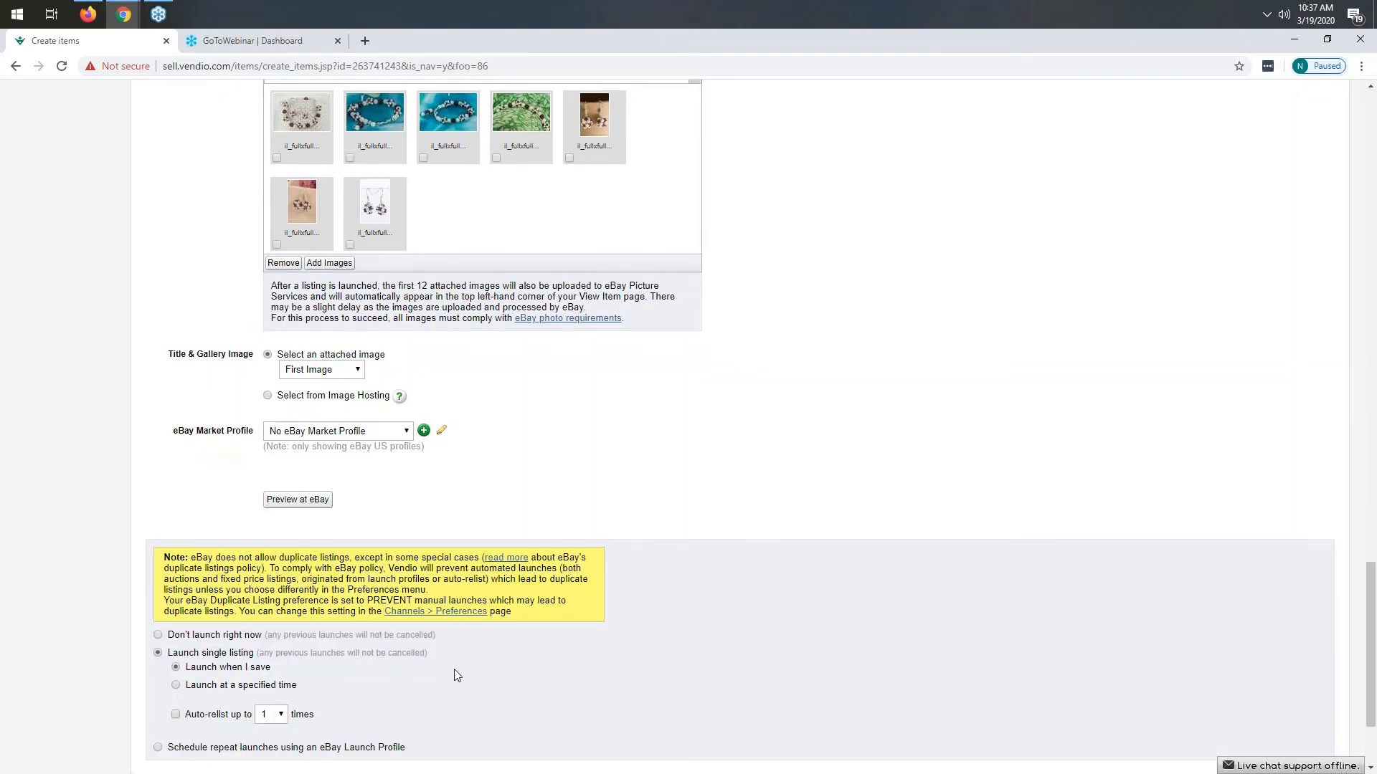
scroll(990, 674, down, 2)
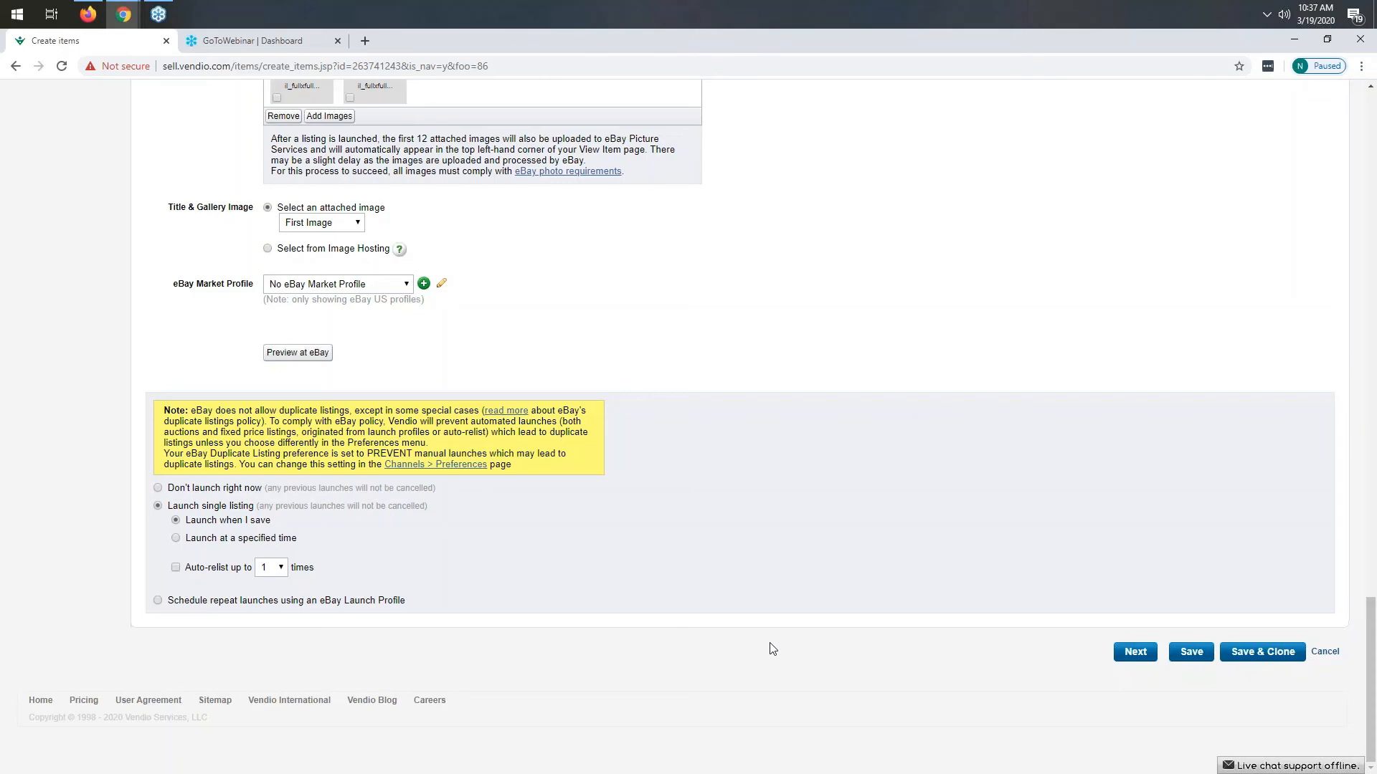
scroll(841, 453, up, 15)
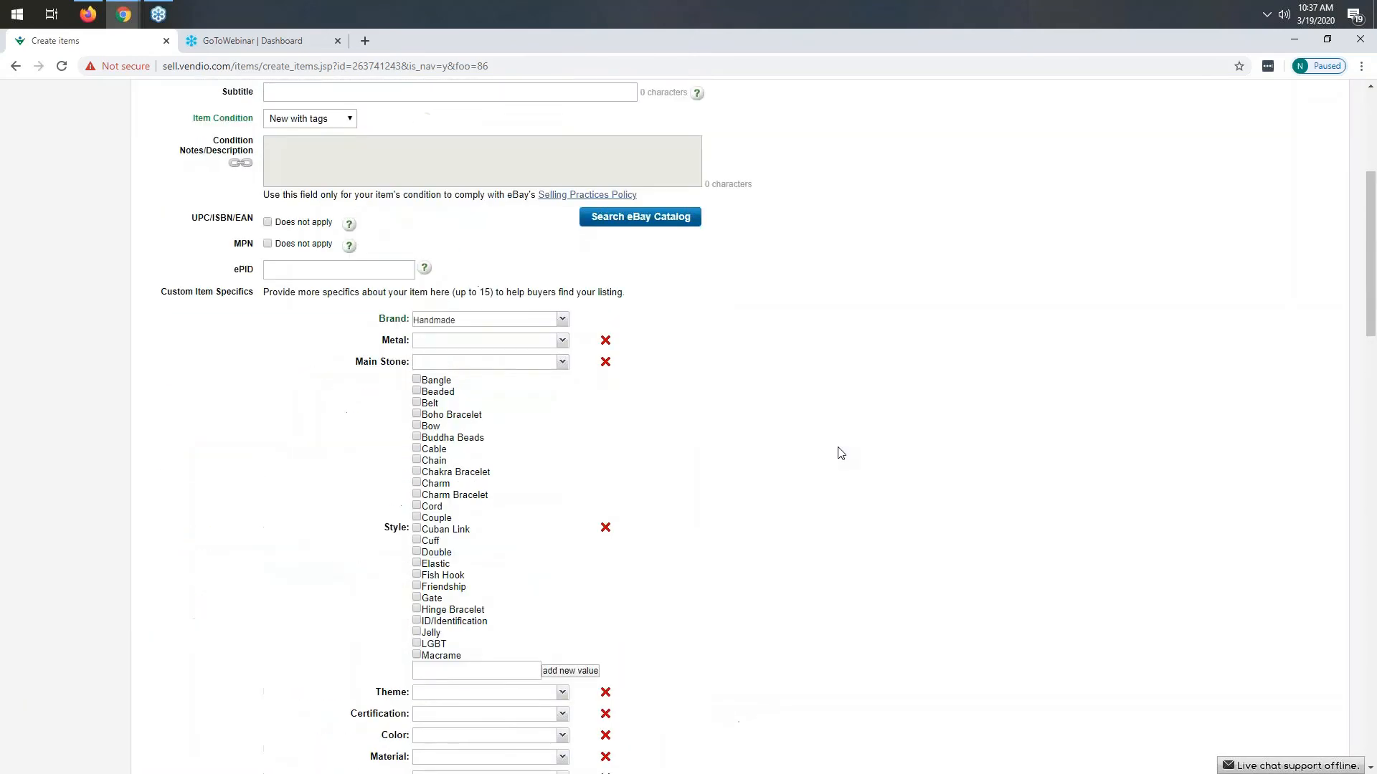
scroll(840, 453, up, 5)
- Open My Items, clear all filters, and open the 'This is a test - Handmade bronze and pearl beaded bracelet' item
mouse_move(147, 119)
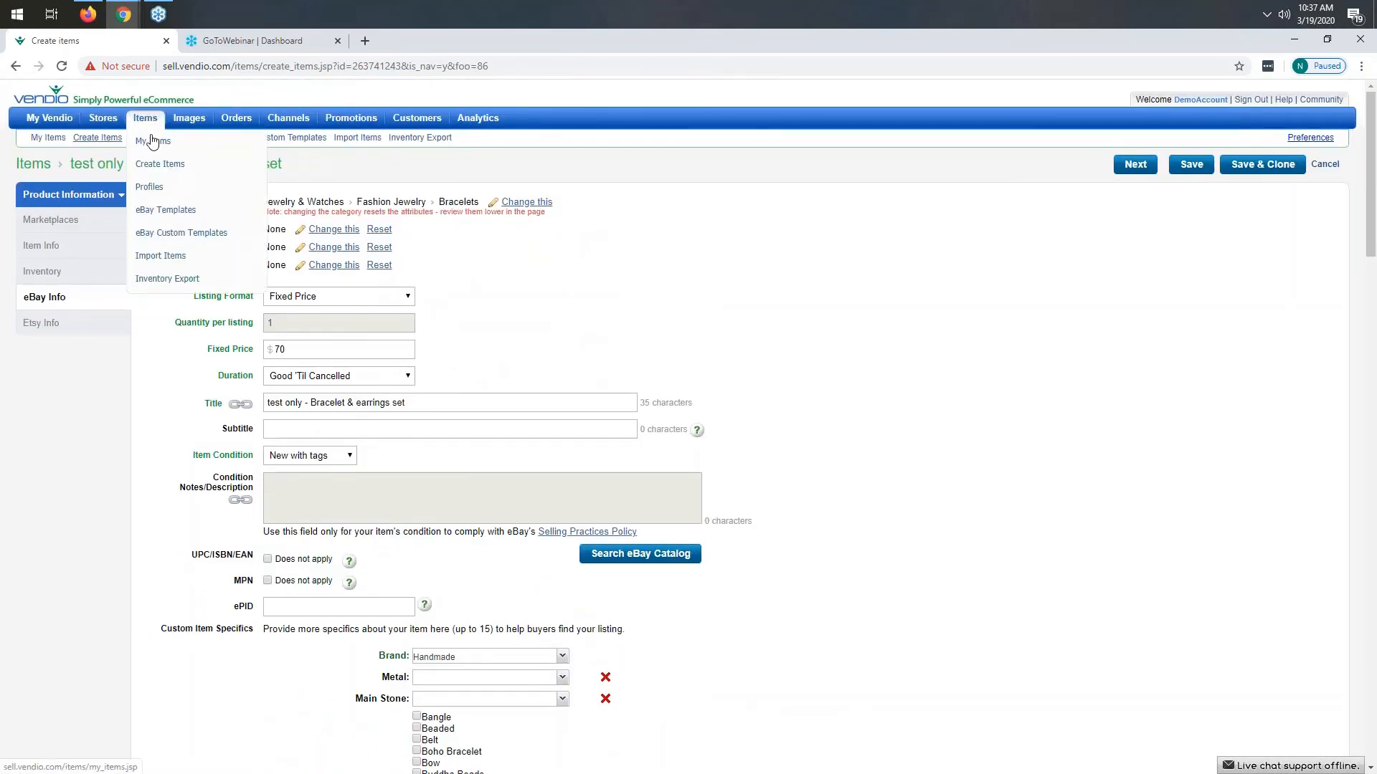
click(153, 142)
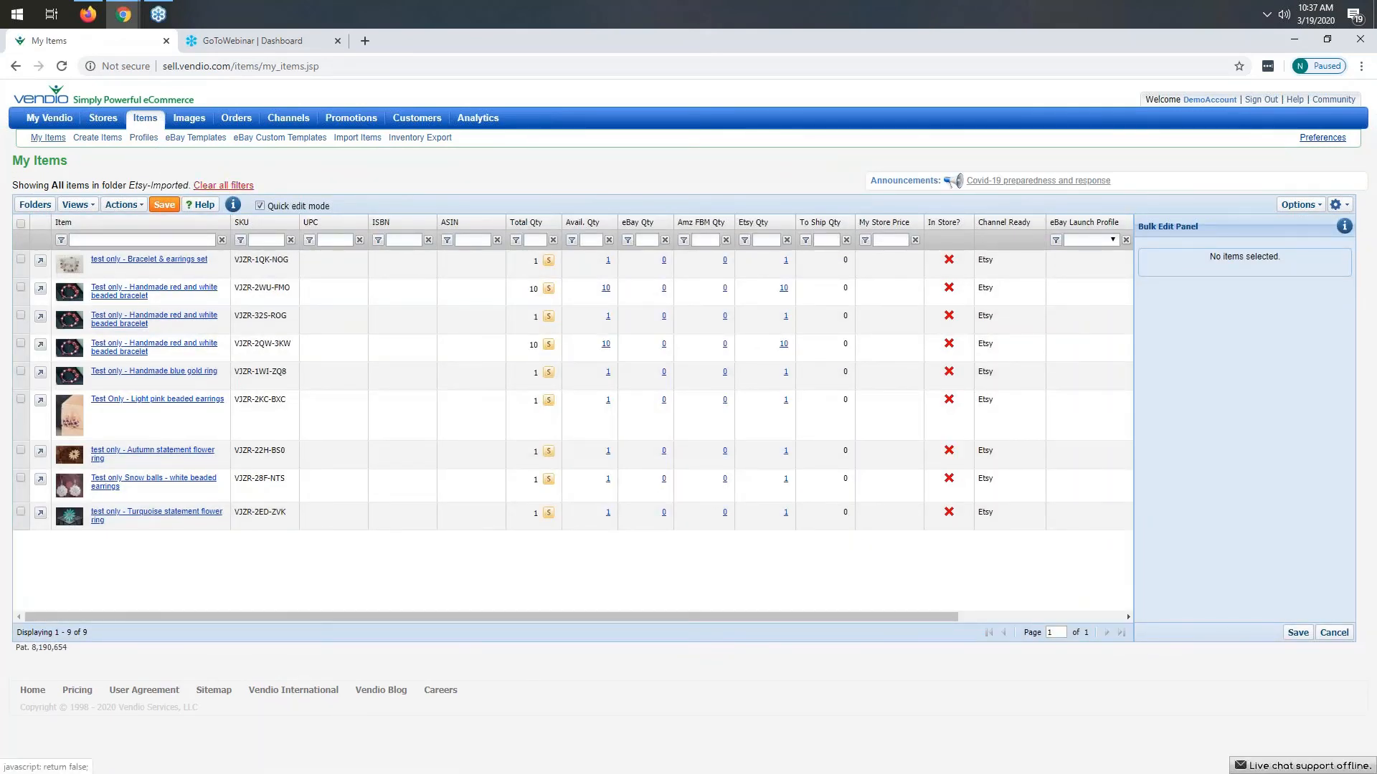
click(223, 187)
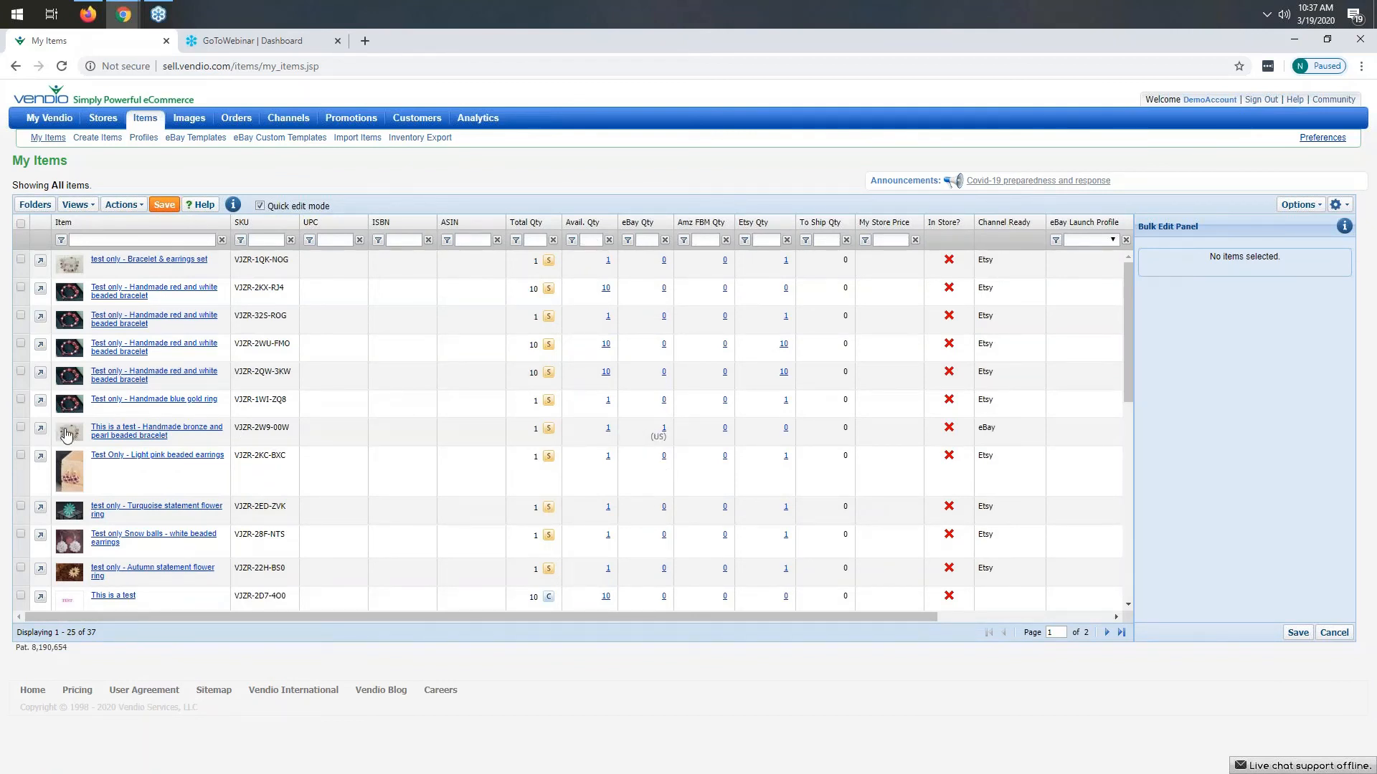
mouse_move(66, 436)
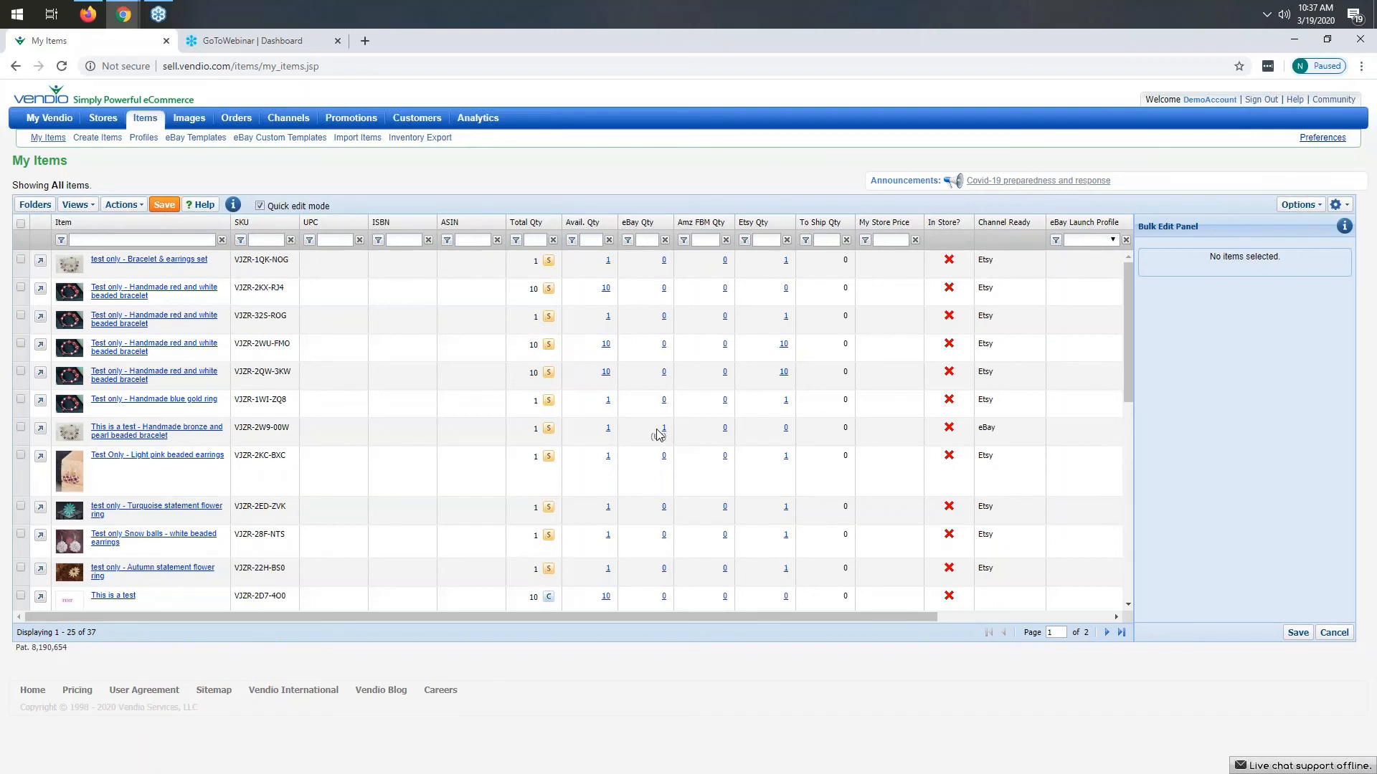
click(149, 433)
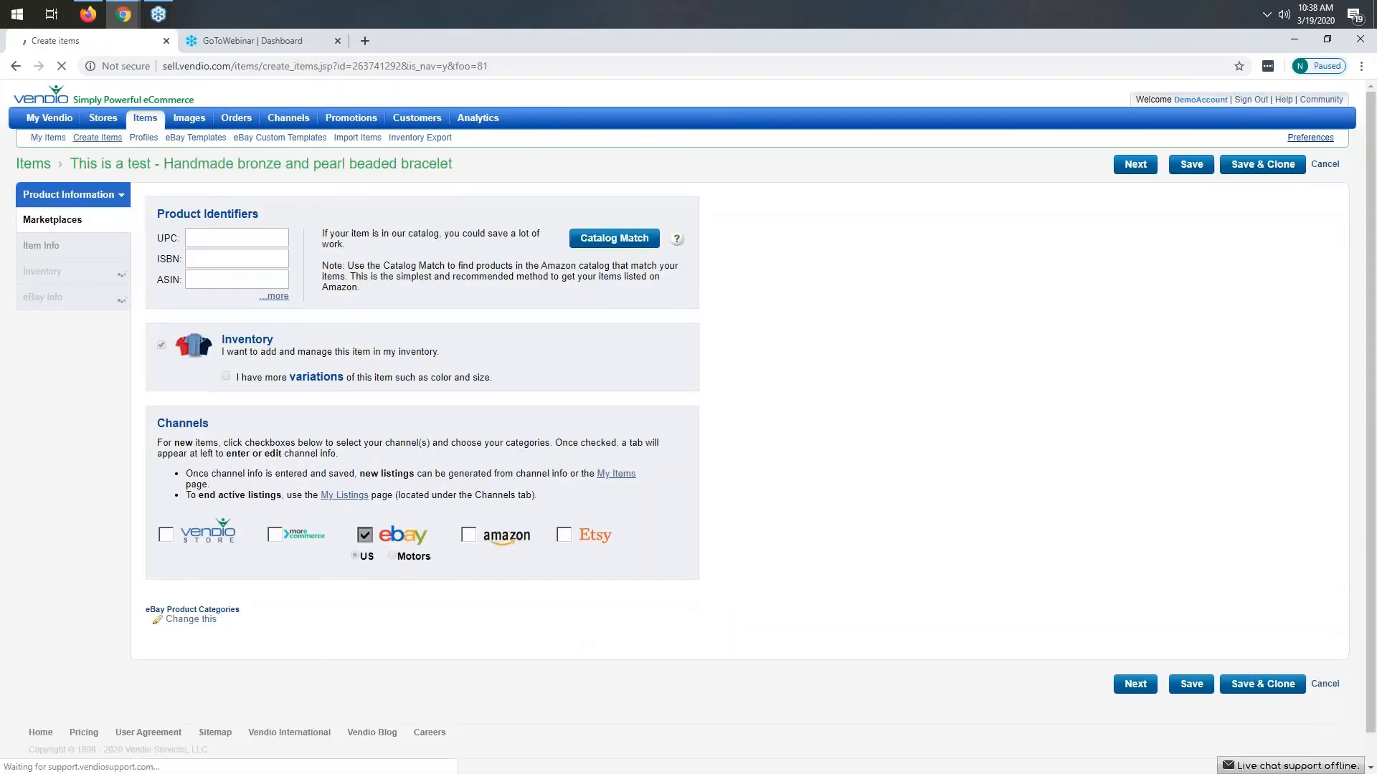
- Add the Etsy channel and set its product category to Jewelry > Bracelets > Beaded Bracelets
click(566, 539)
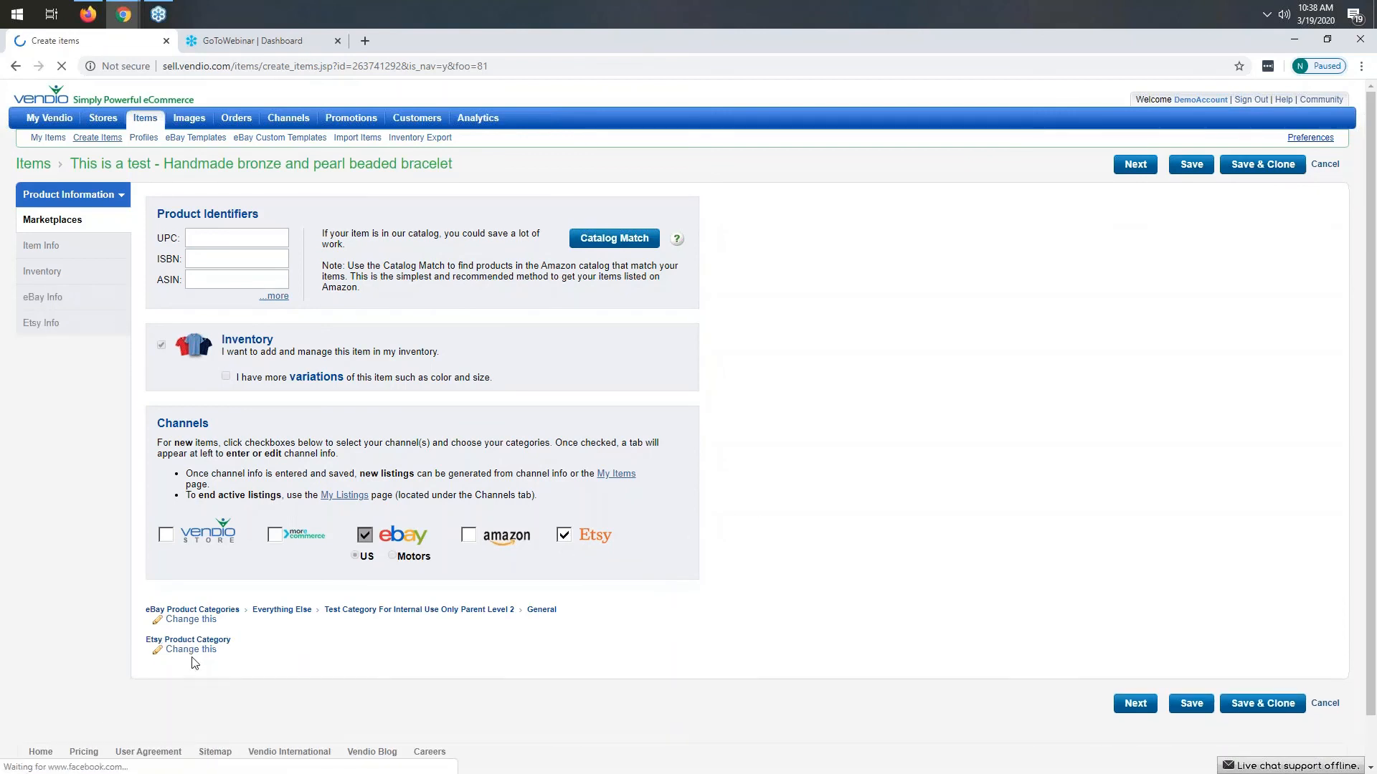
scroll(240, 552, down, 1)
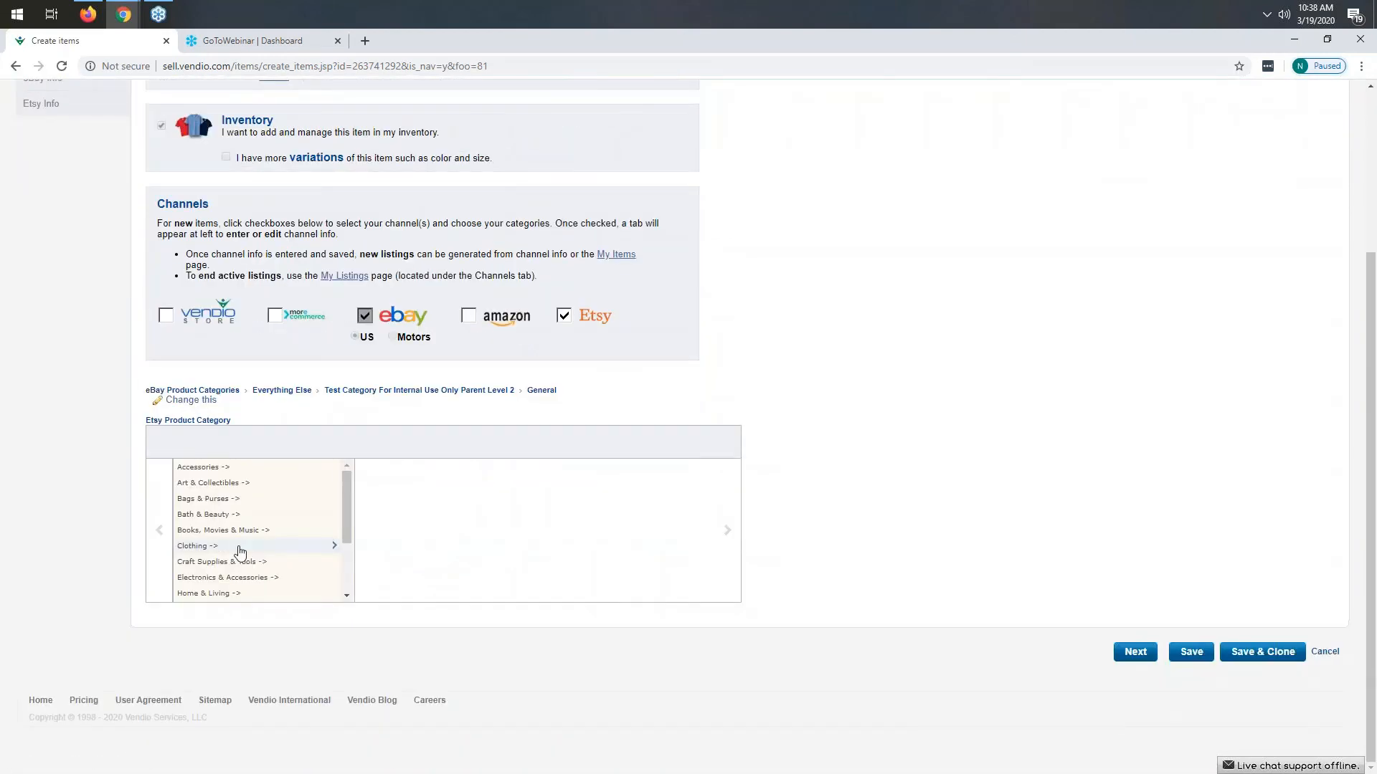
scroll(241, 552, down, 1)
click(208, 538)
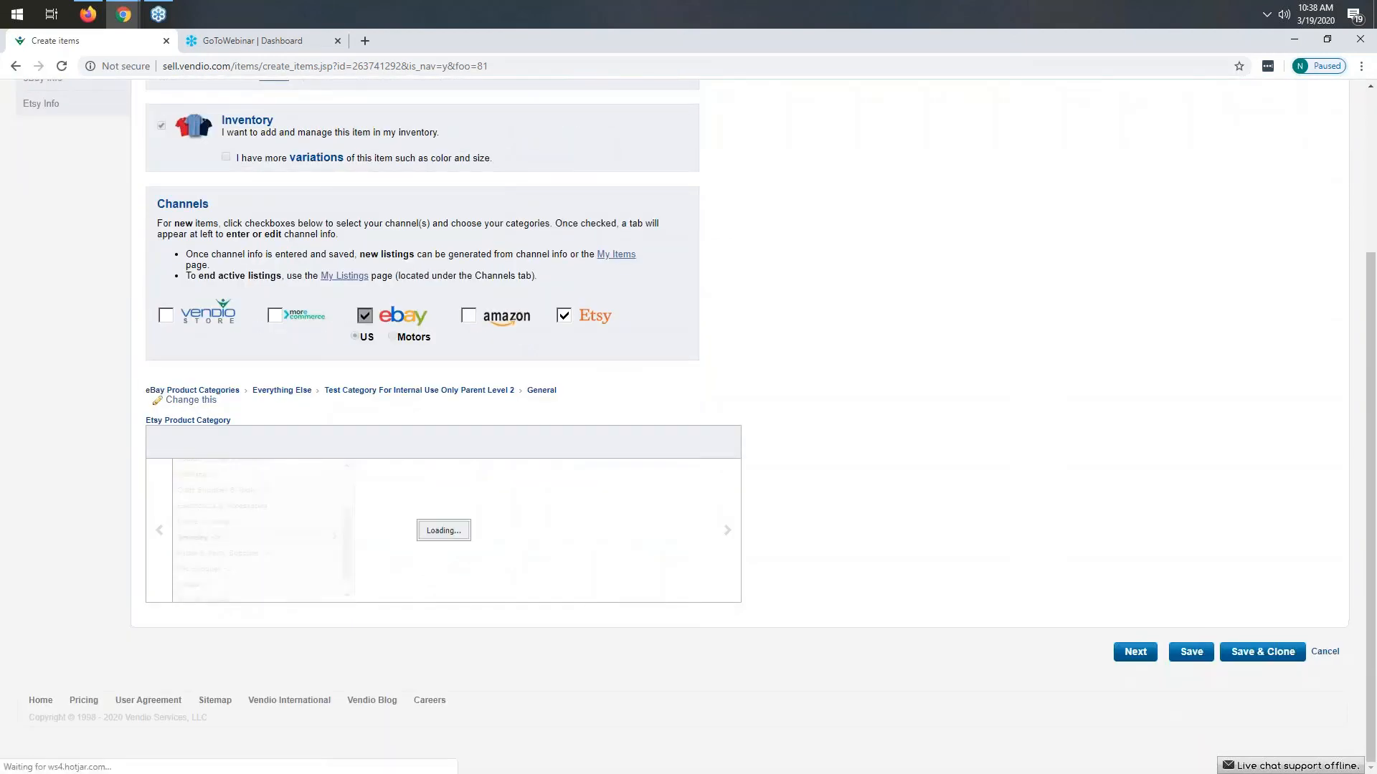
click(393, 484)
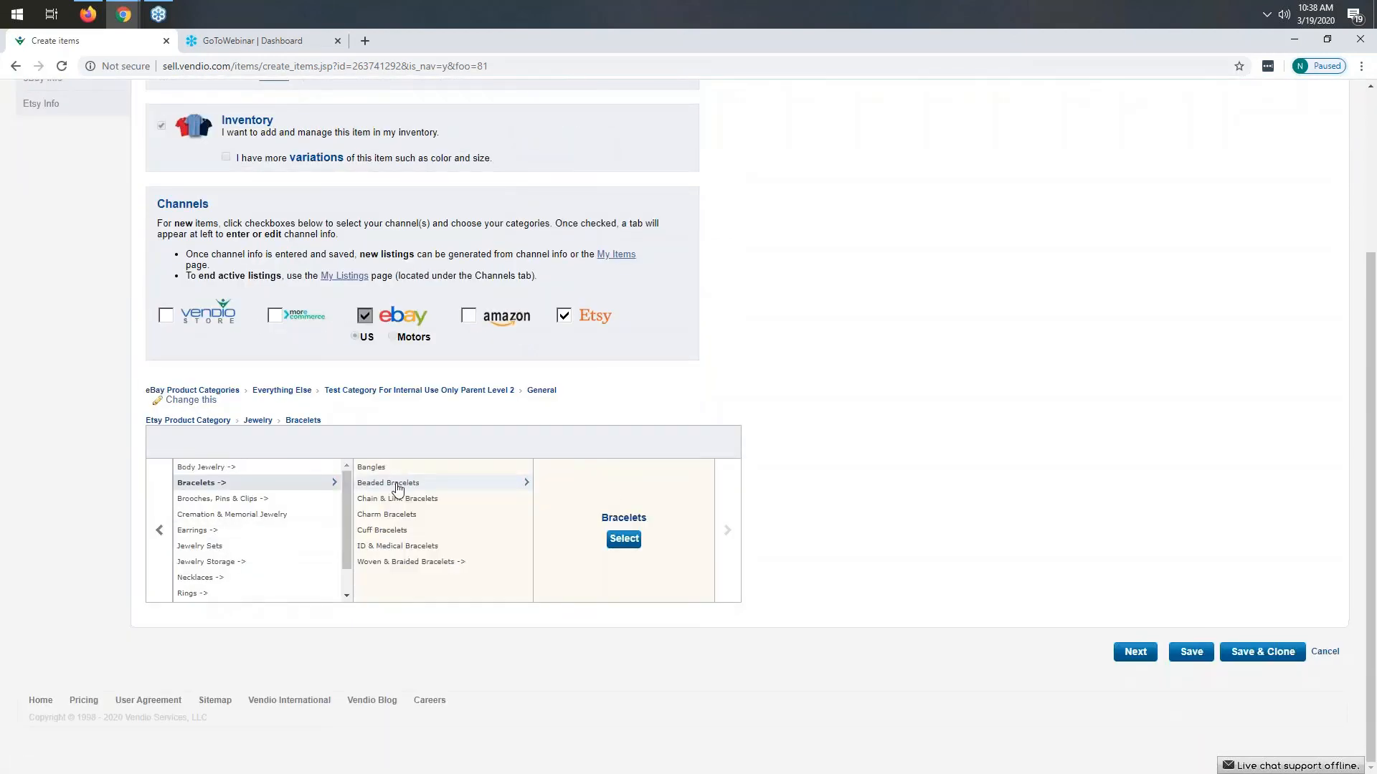
click(399, 489)
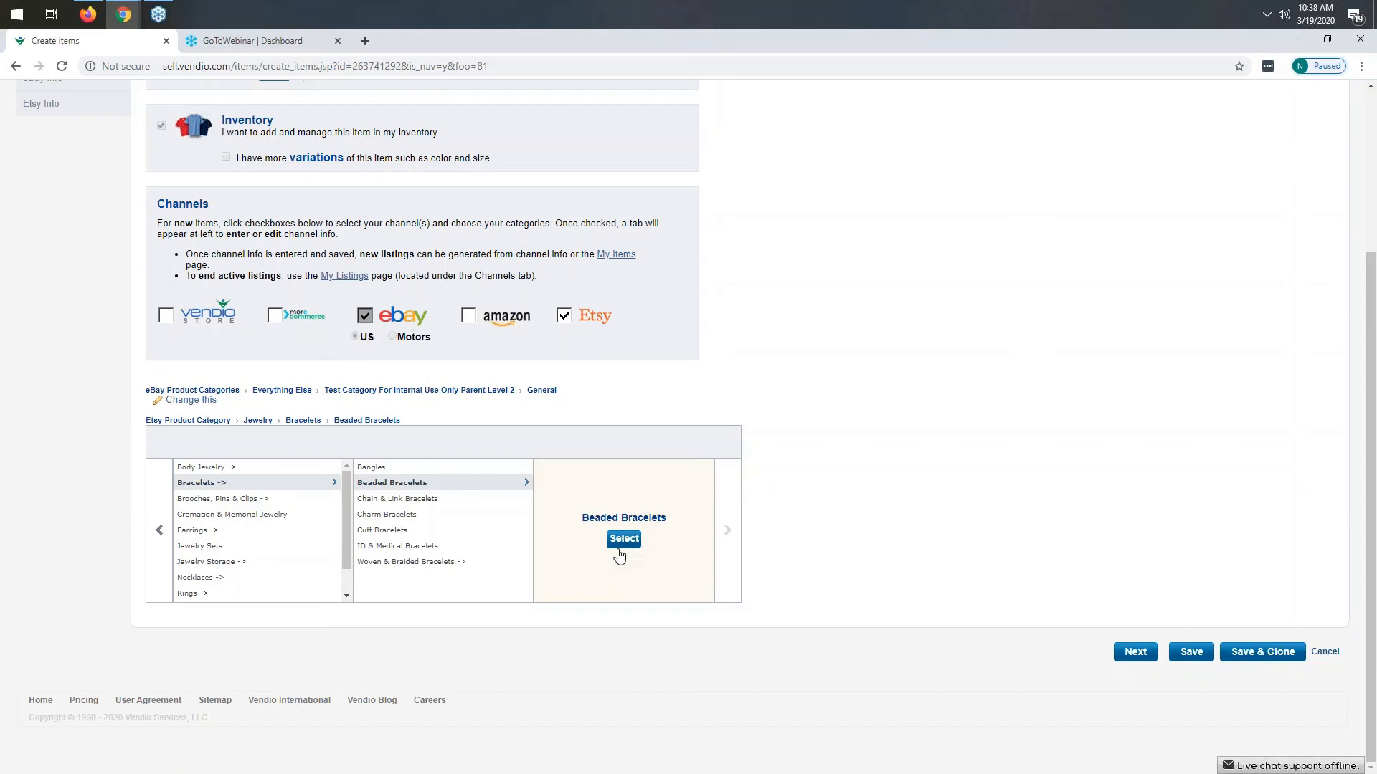
click(624, 540)
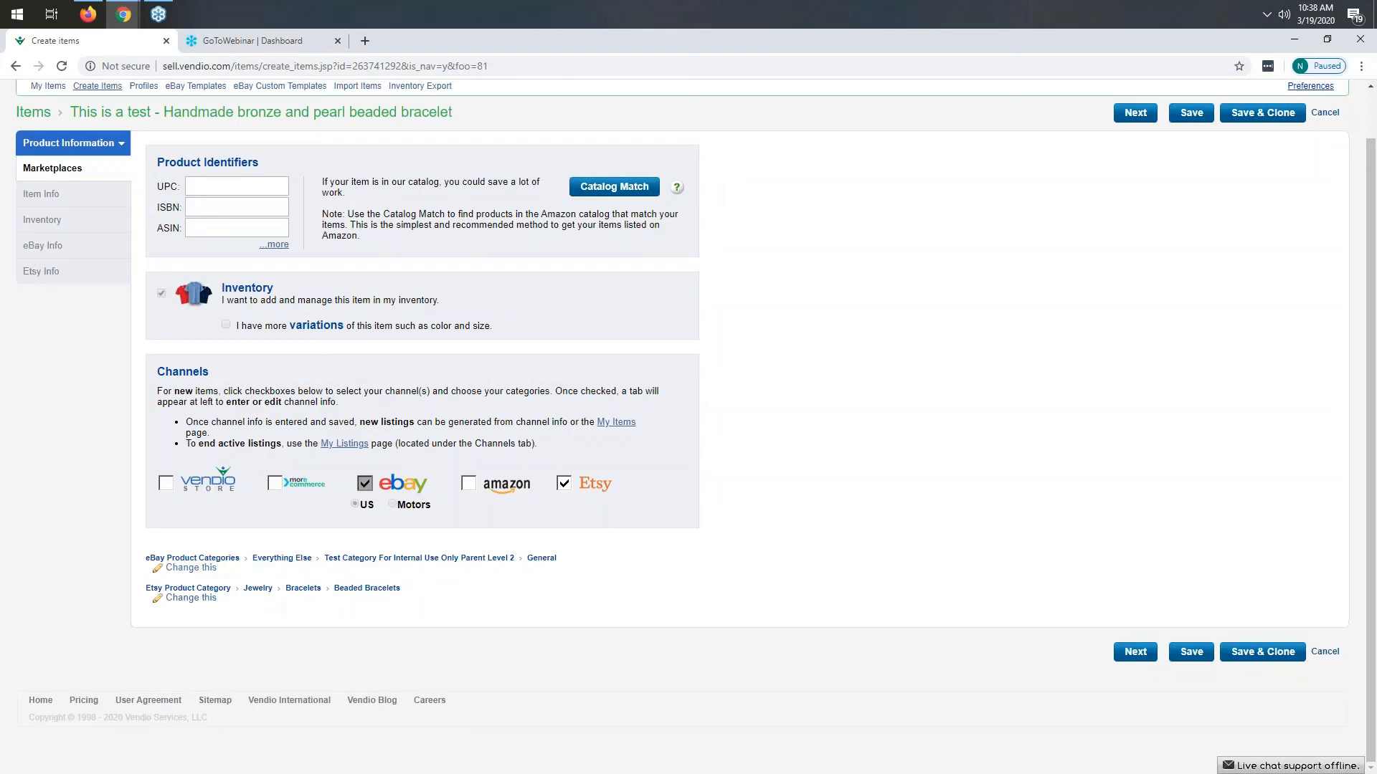
- Advance through the Item Info and Inventory tabs to the Etsy Info tab
click(1135, 653)
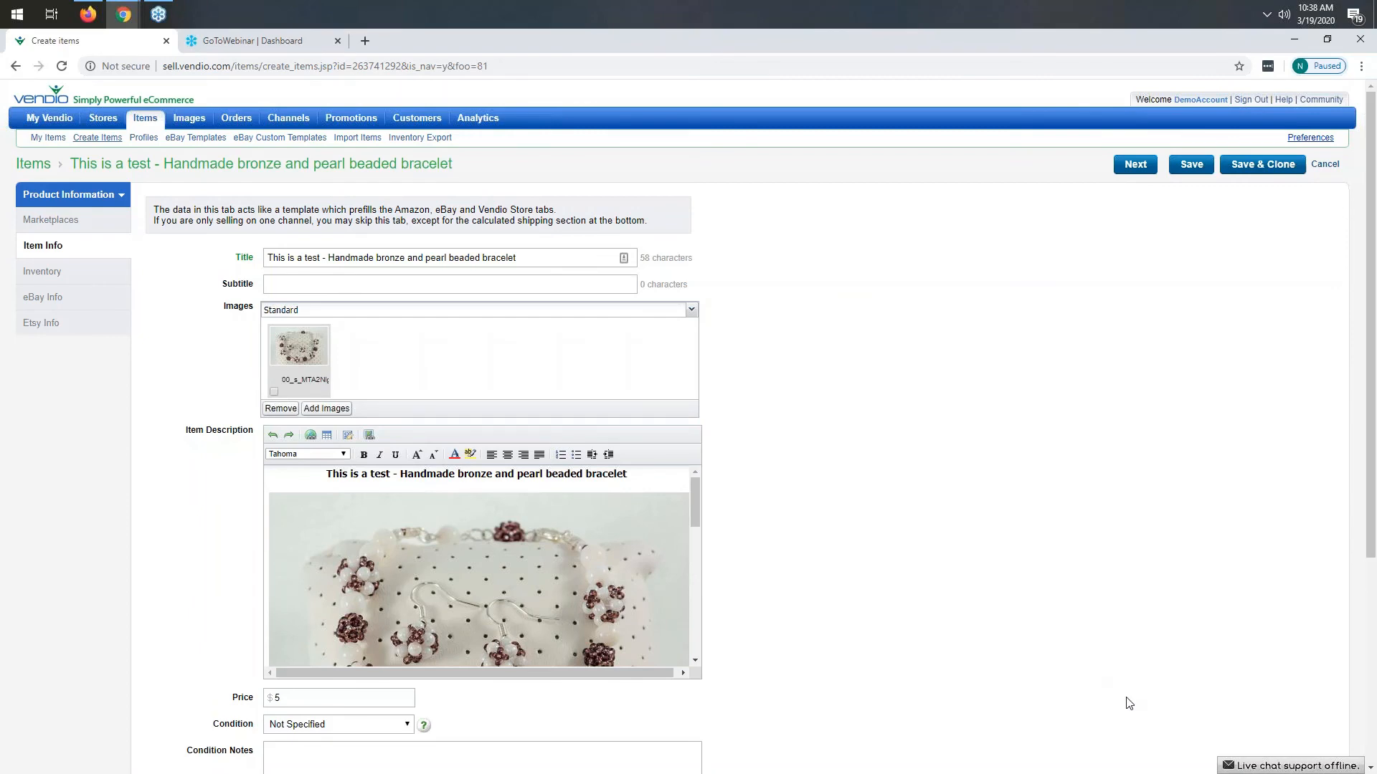
scroll(950, 630, down, 1)
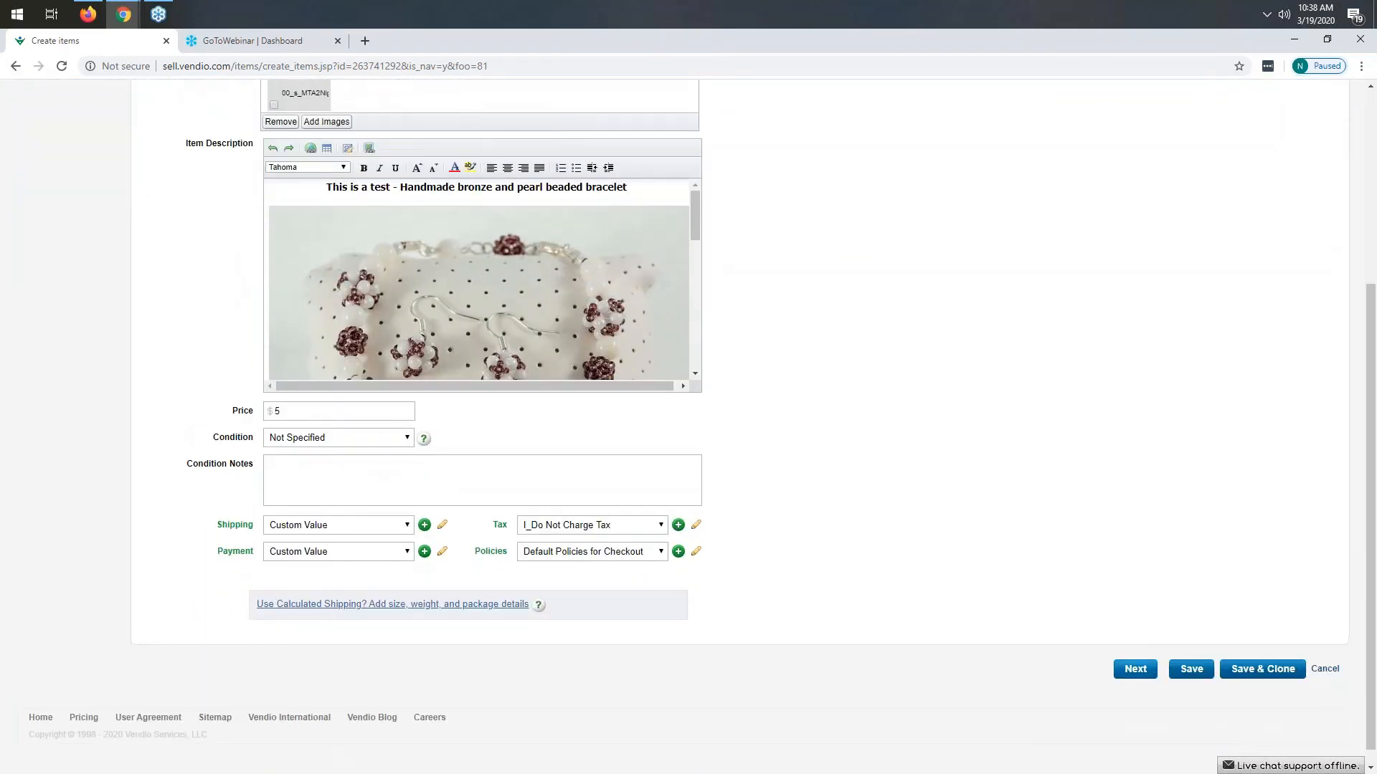
click(1133, 668)
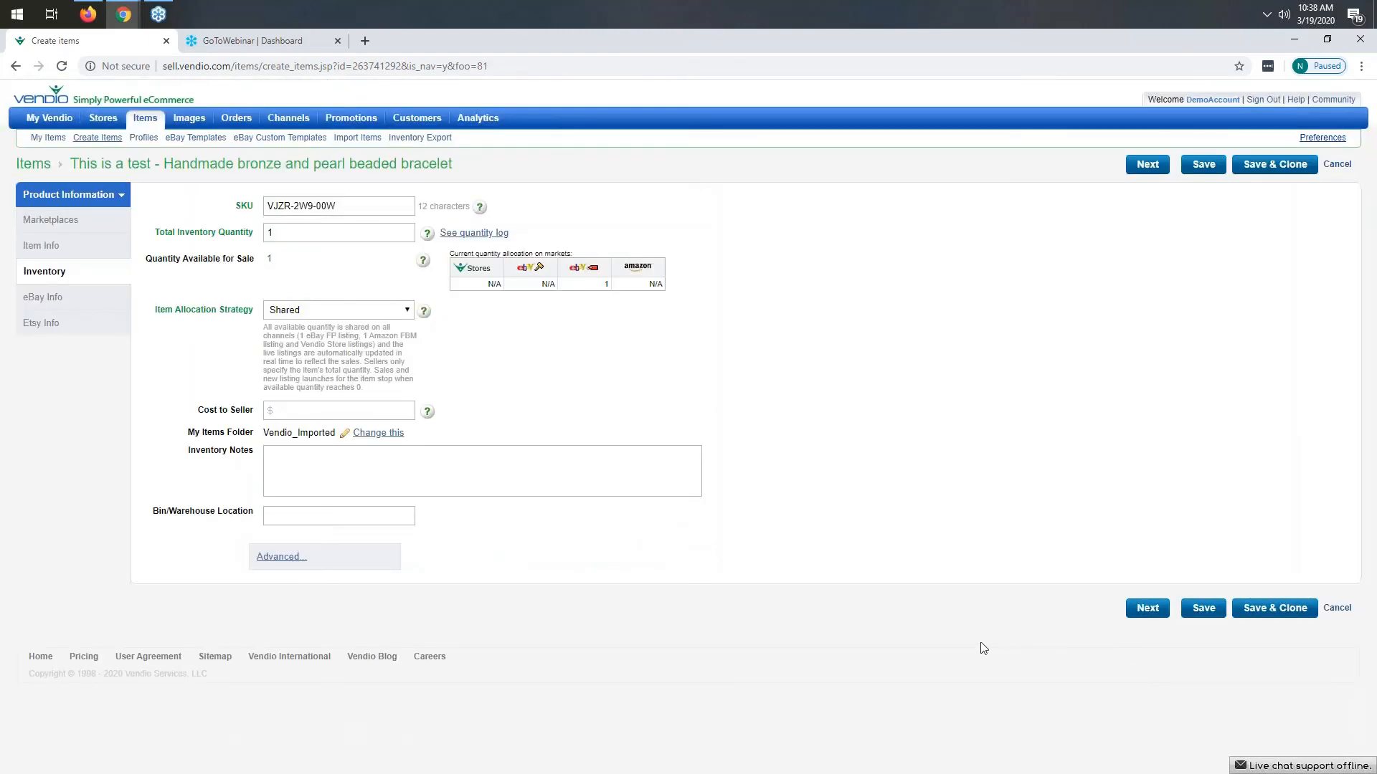
click(47, 331)
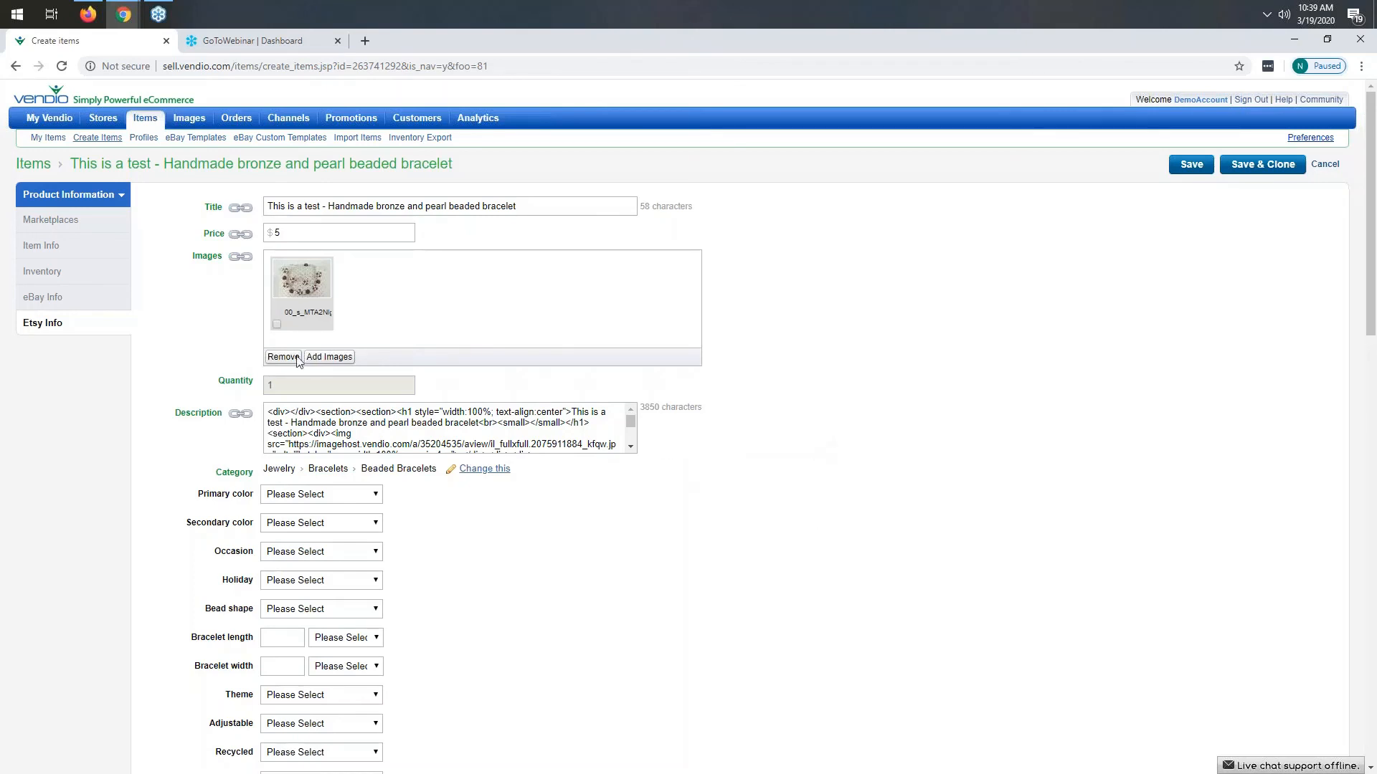
- Set the Etsy primary color to Brown and the secondary color to White
scroll(311, 423, down, 3)
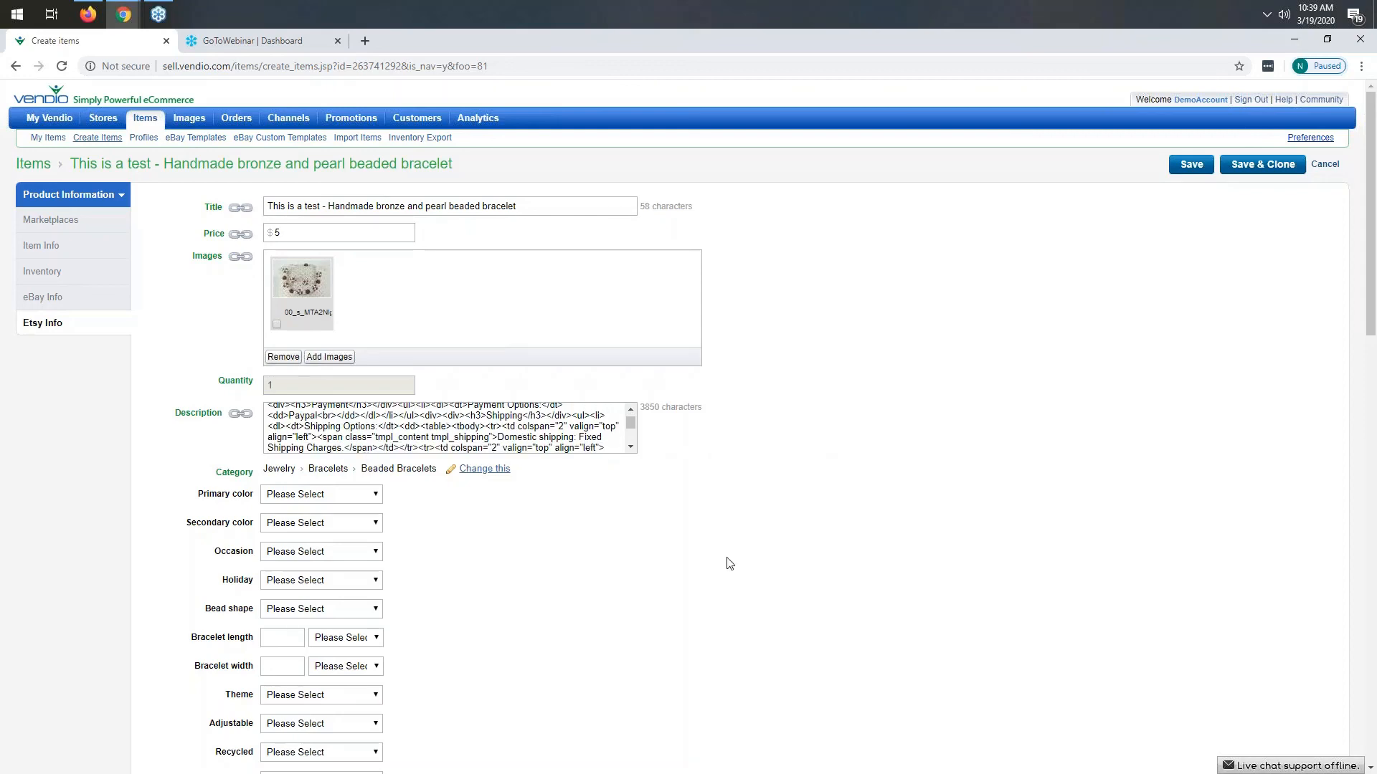
scroll(726, 562, down, 3)
click(331, 281)
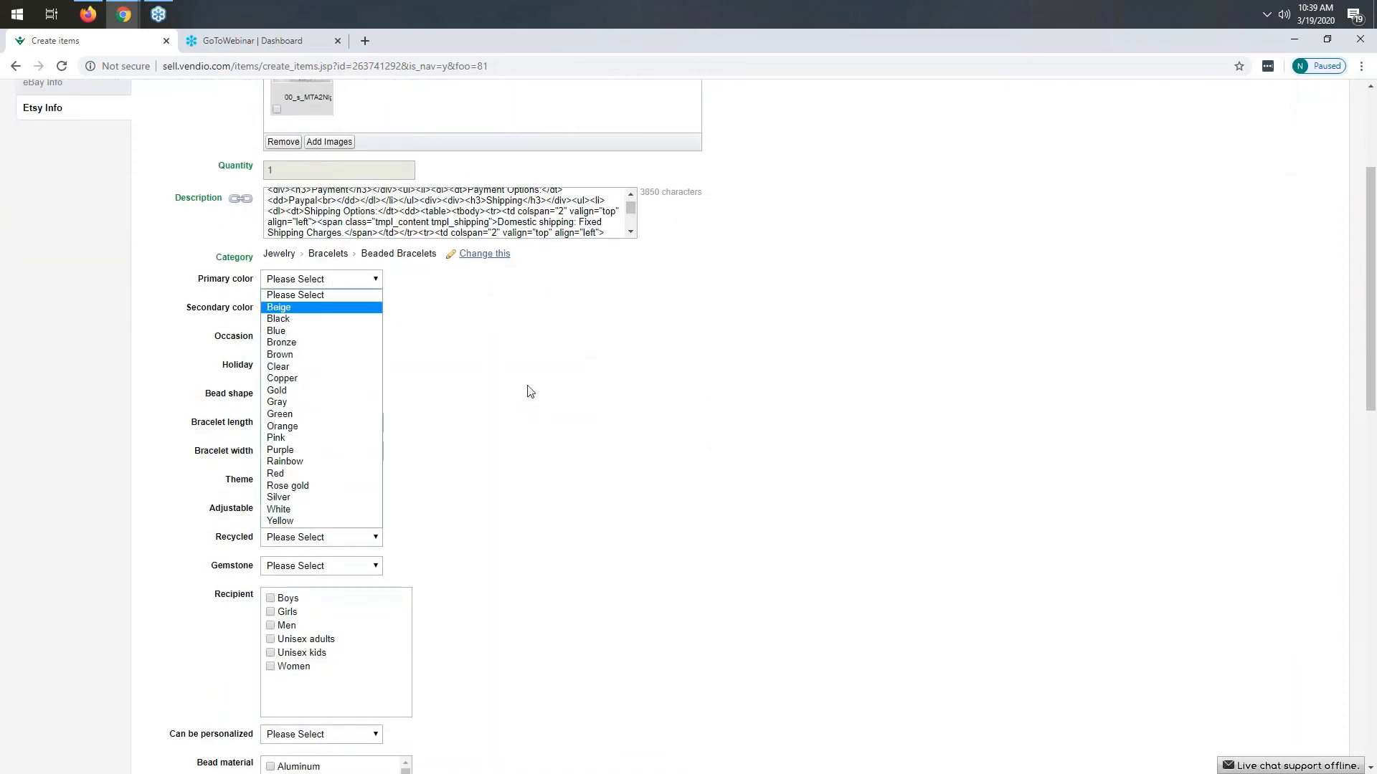
click(530, 389)
scroll(568, 424, up, 3)
scroll(815, 510, down, 2)
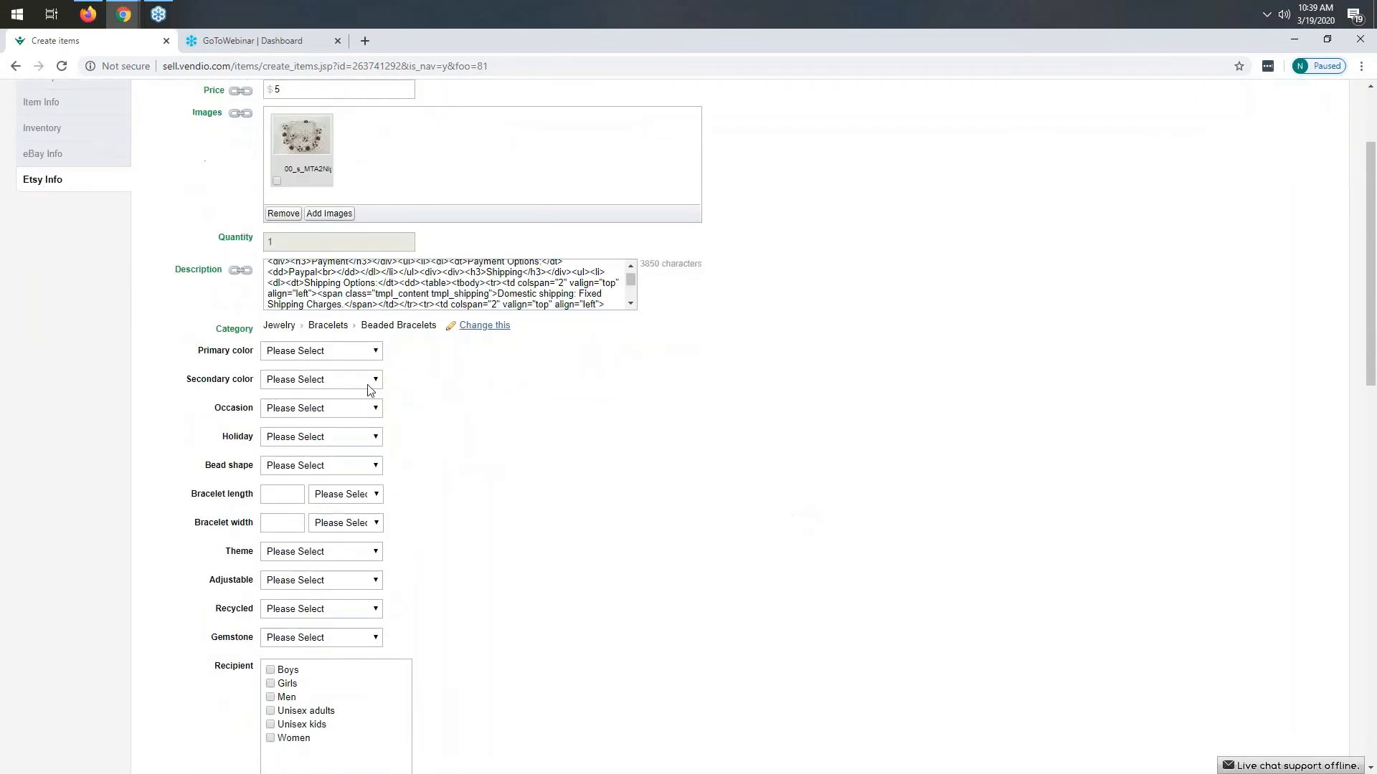
click(337, 350)
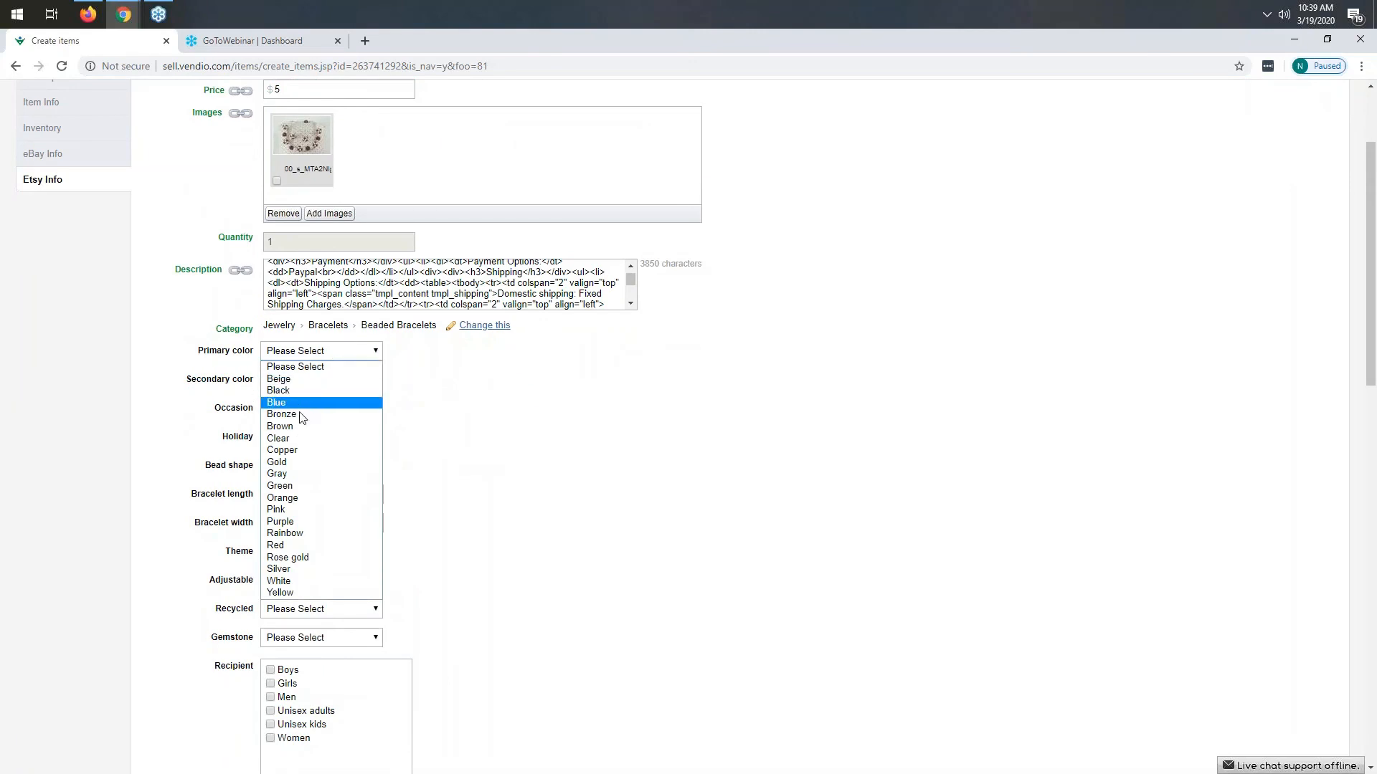
click(301, 427)
click(316, 378)
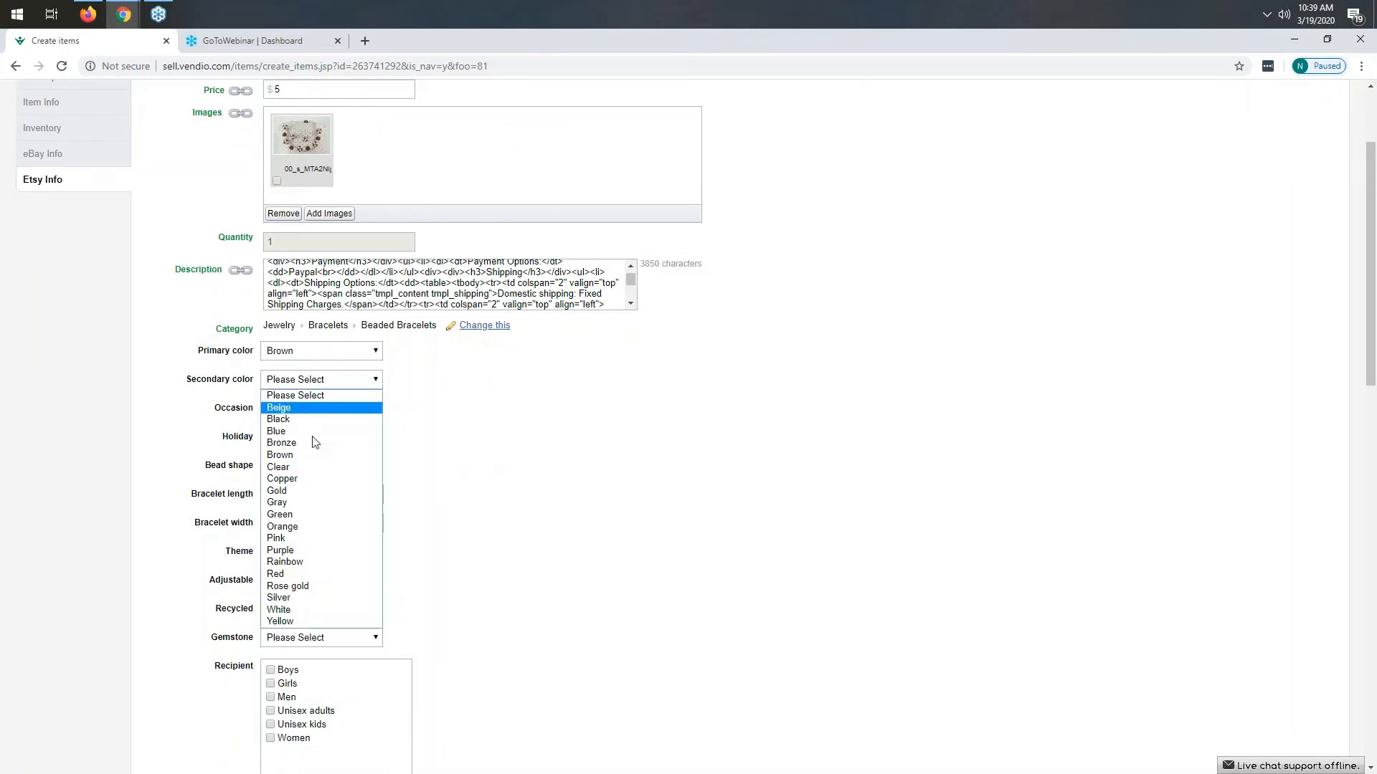
click(316, 610)
- Set About the listing to I did, A finished product, and 2020 - 2020
scroll(543, 473, down, 7)
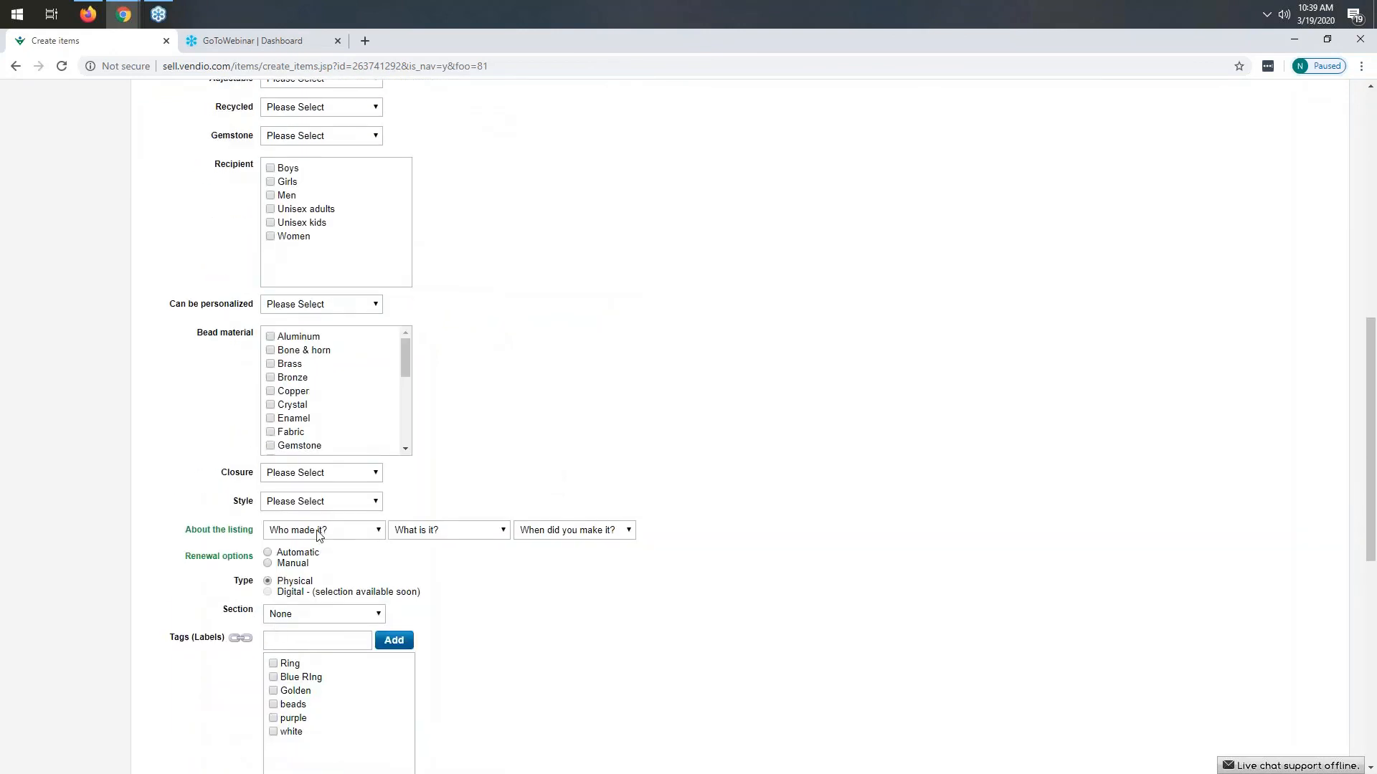
click(319, 530)
click(313, 570)
click(435, 534)
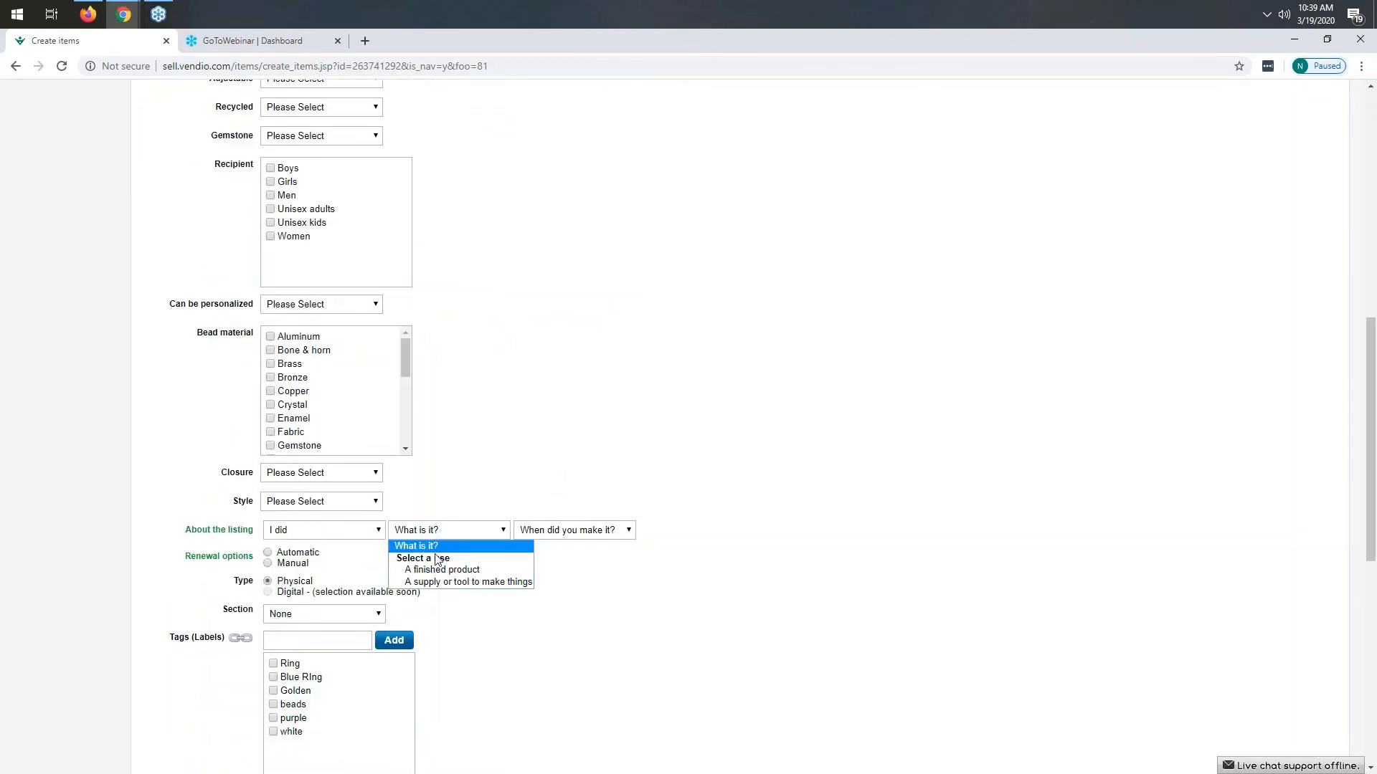
click(430, 566)
click(568, 532)
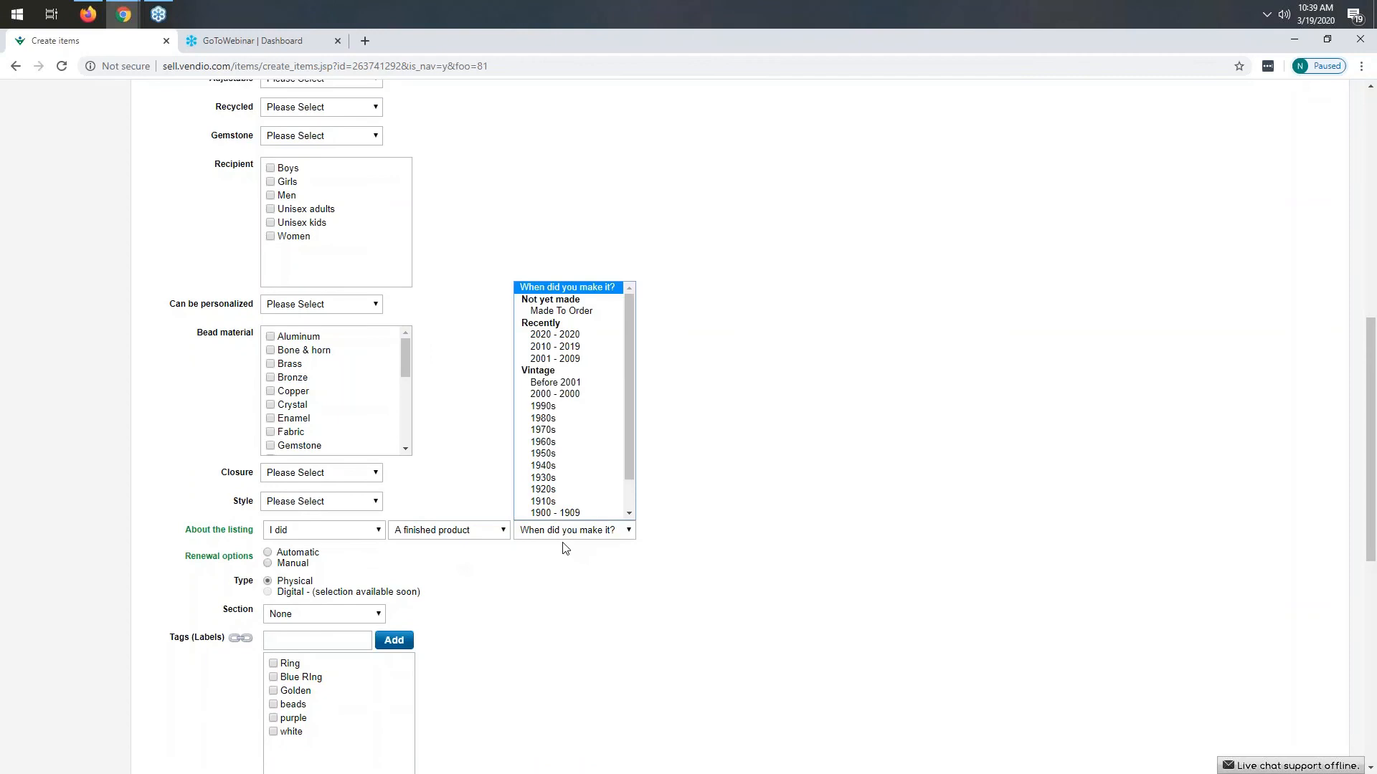
click(557, 336)
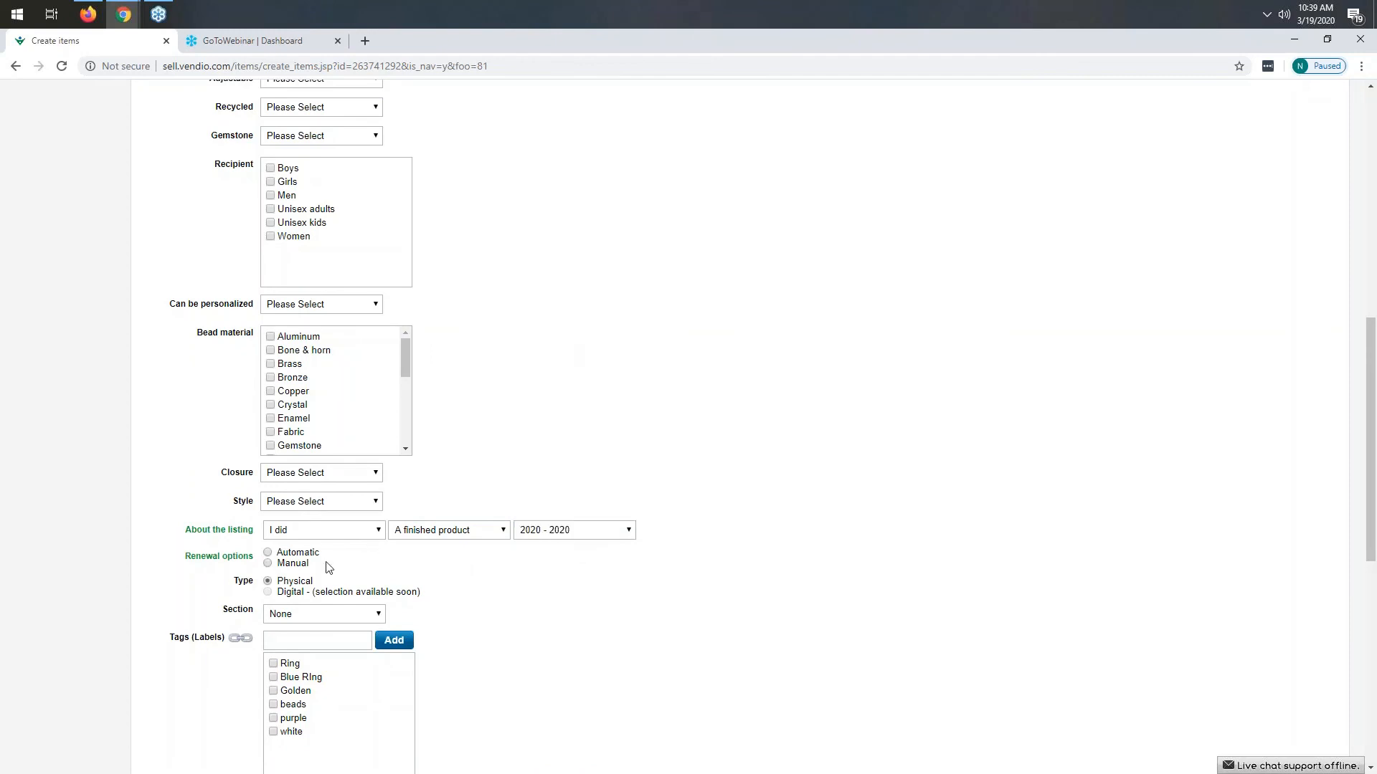
- Set the Etsy renewal option to Automatic
click(268, 553)
scroll(498, 562, down, 1)
scroll(498, 561, down, 7)
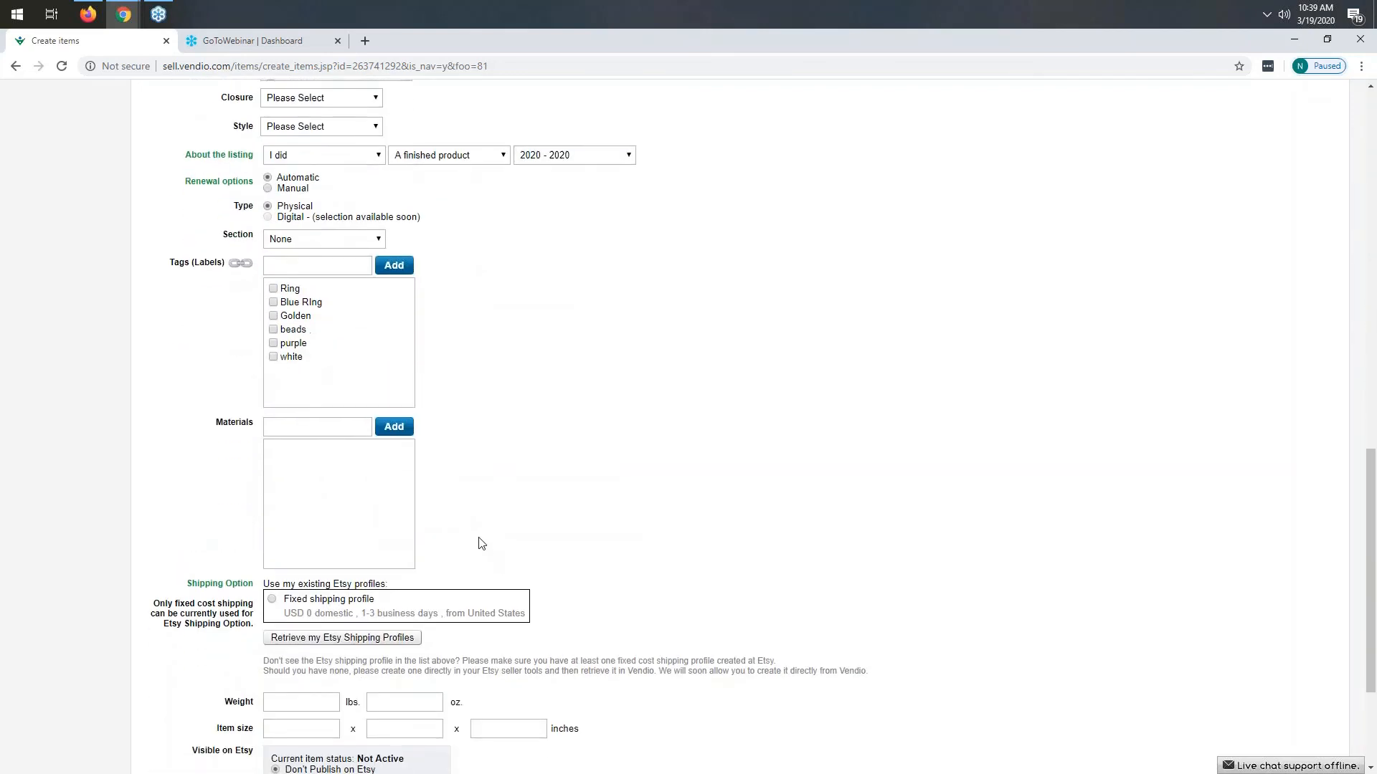
- Select the fixed Etsy shipping profile and set the listing to publish on Etsy as LIVE
click(274, 473)
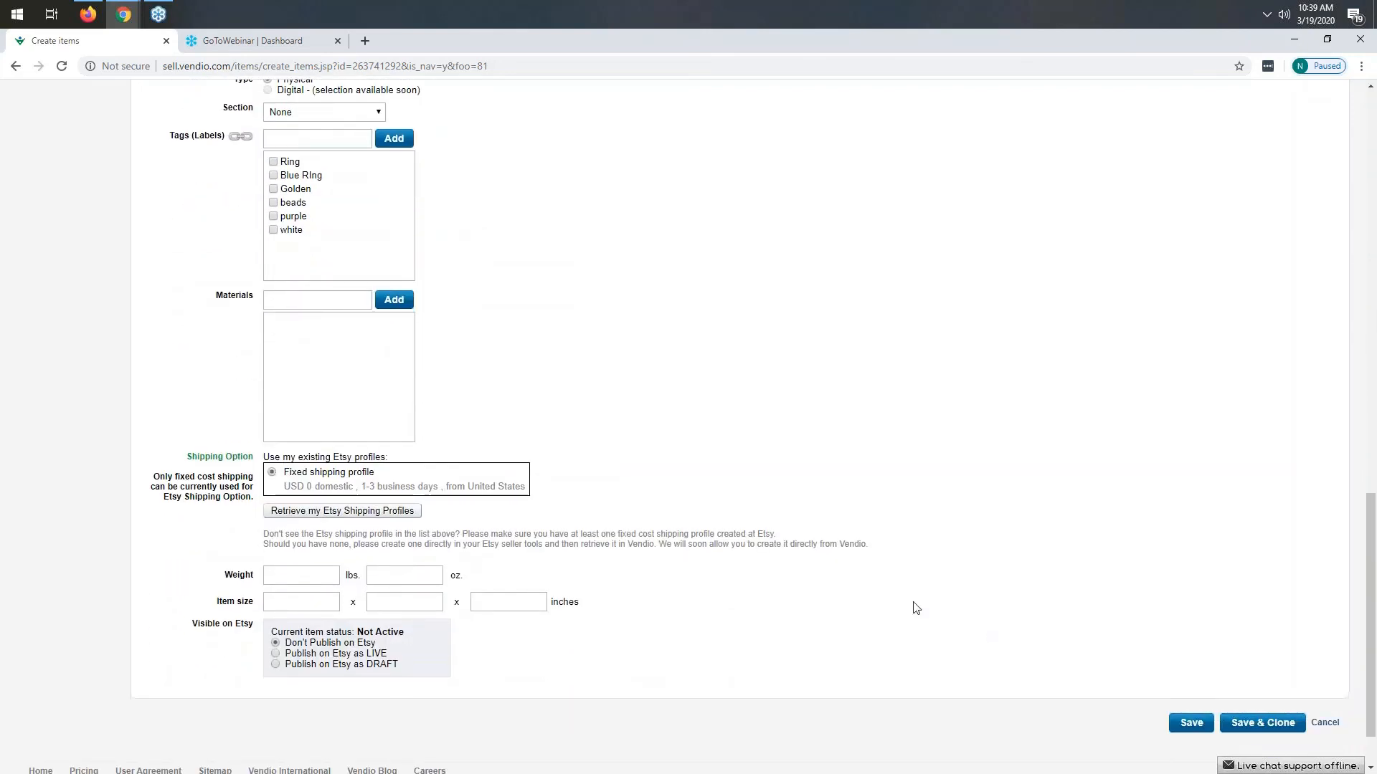
click(276, 653)
- Open the Sold Items page under Orders
scroll(563, 486, up, 15)
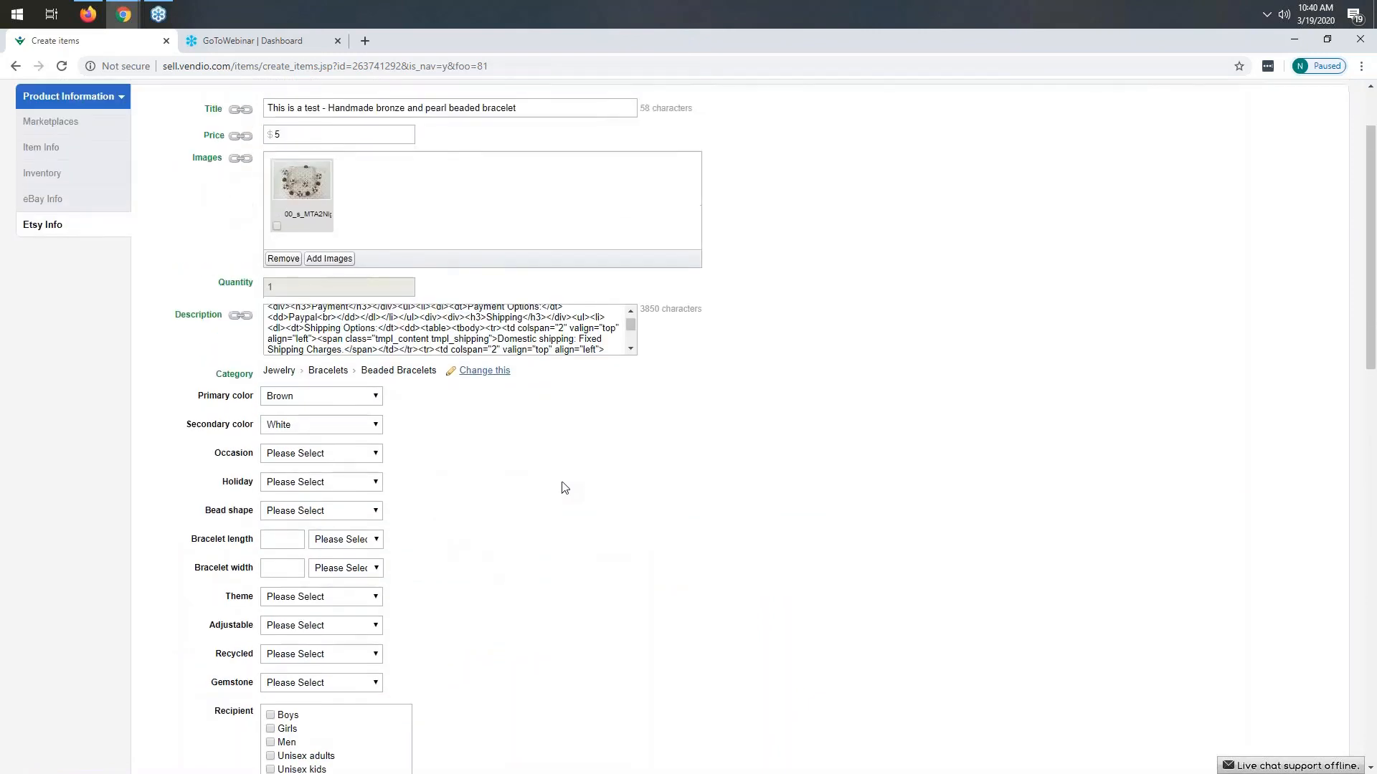
scroll(563, 486, up, 2)
mouse_move(241, 119)
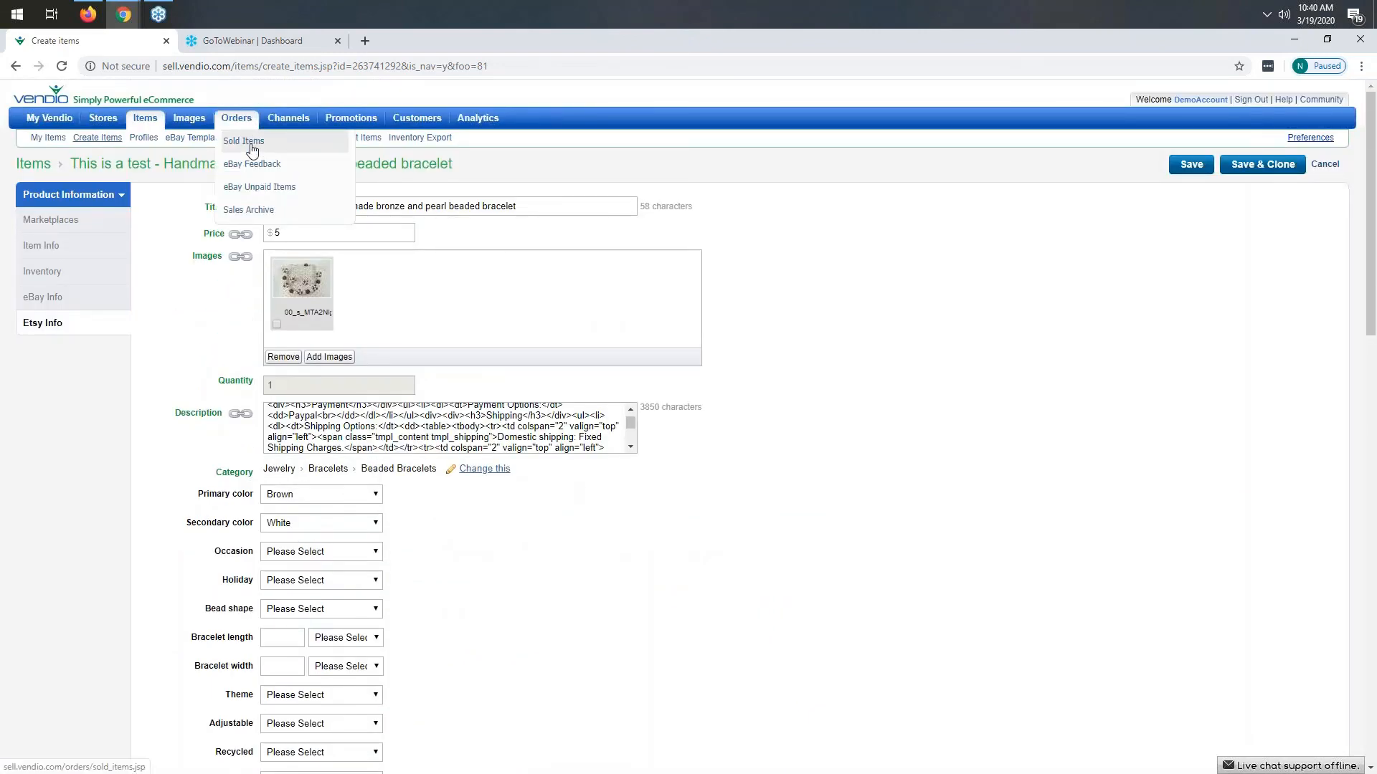
click(251, 148)
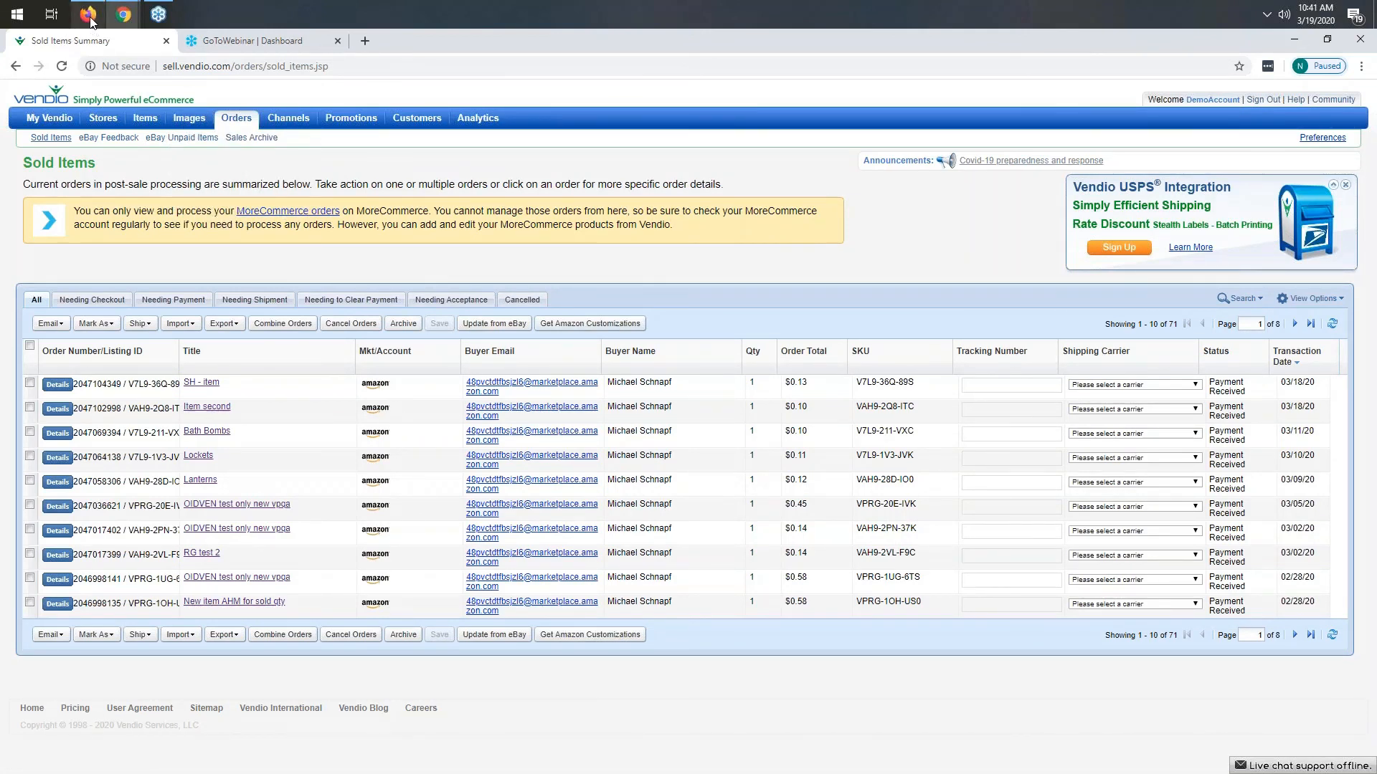
- Switch to the Firefox window and browse the Sold Items list for Etsy orders
mouse_move(91, 22)
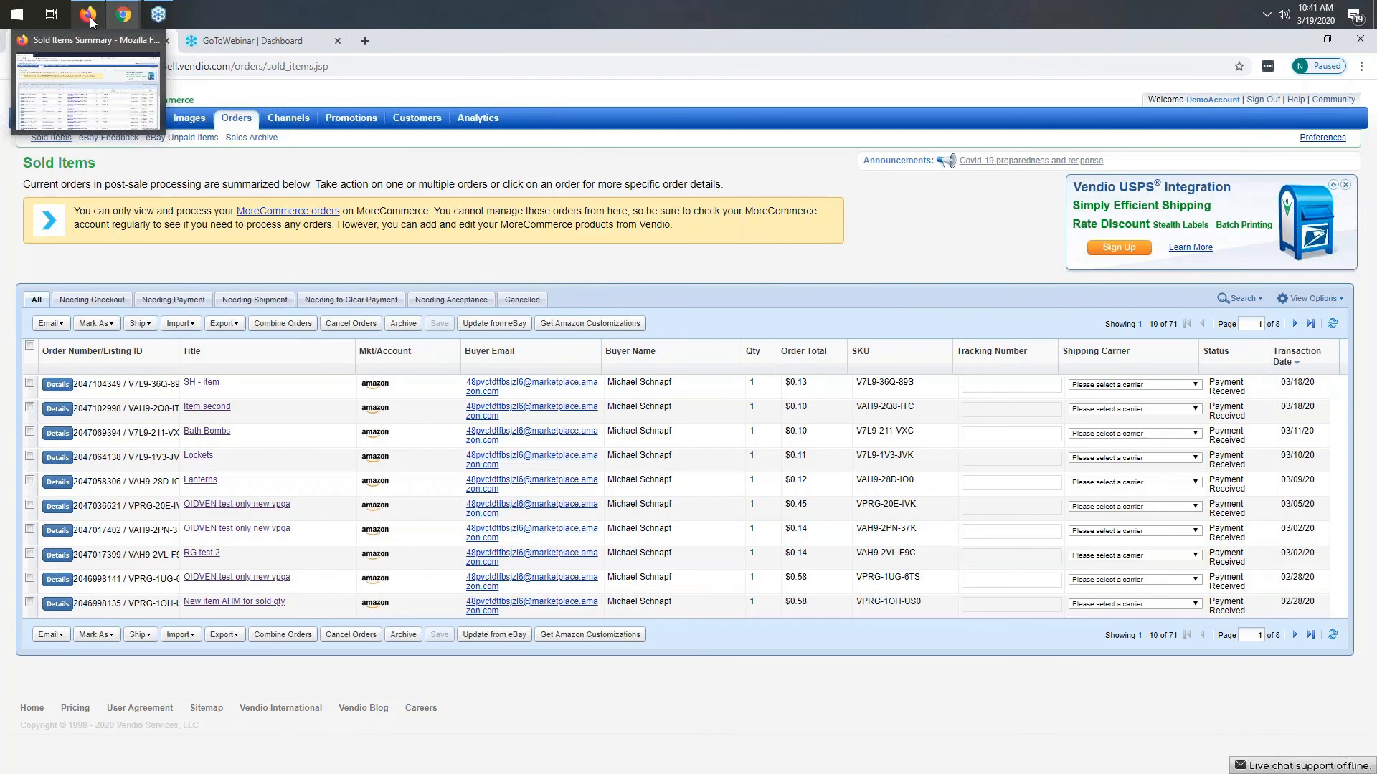
click(91, 20)
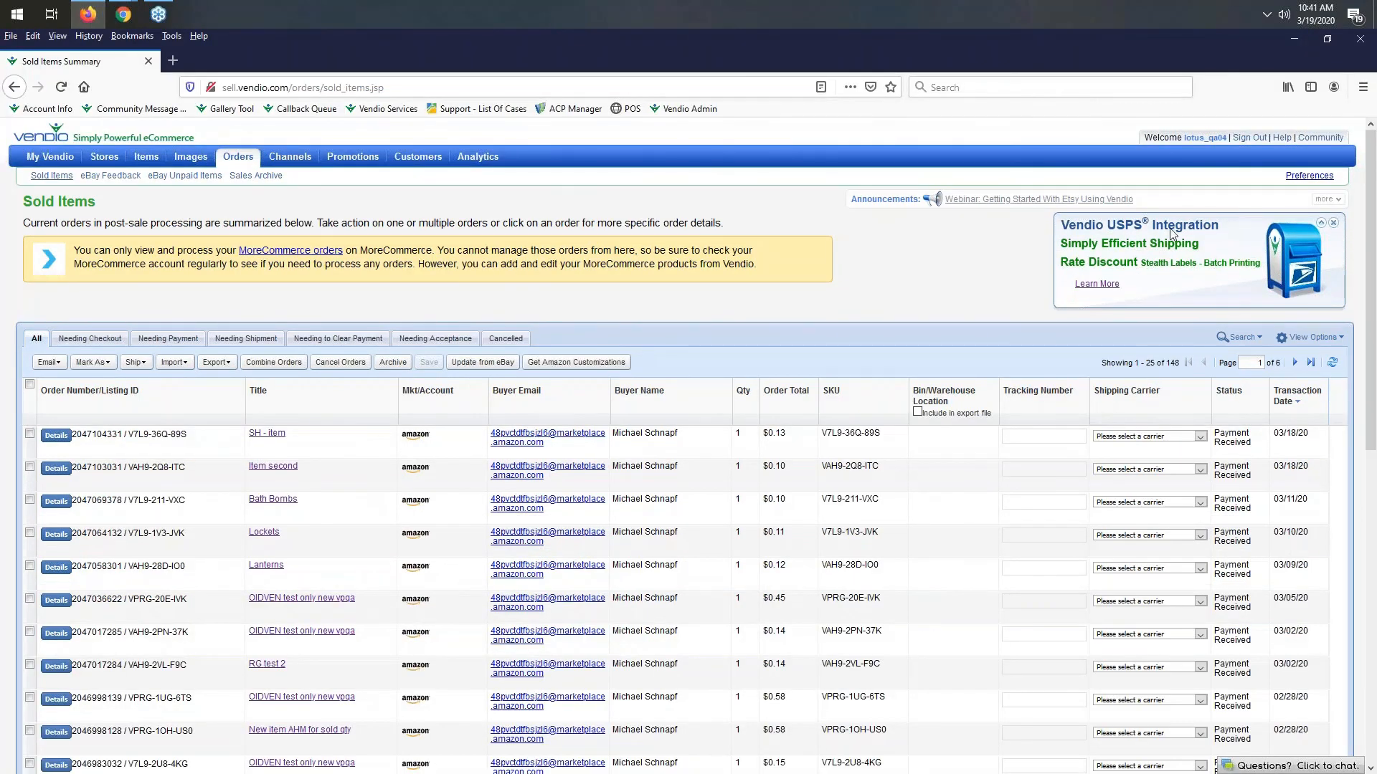
scroll(577, 369, down, 2)
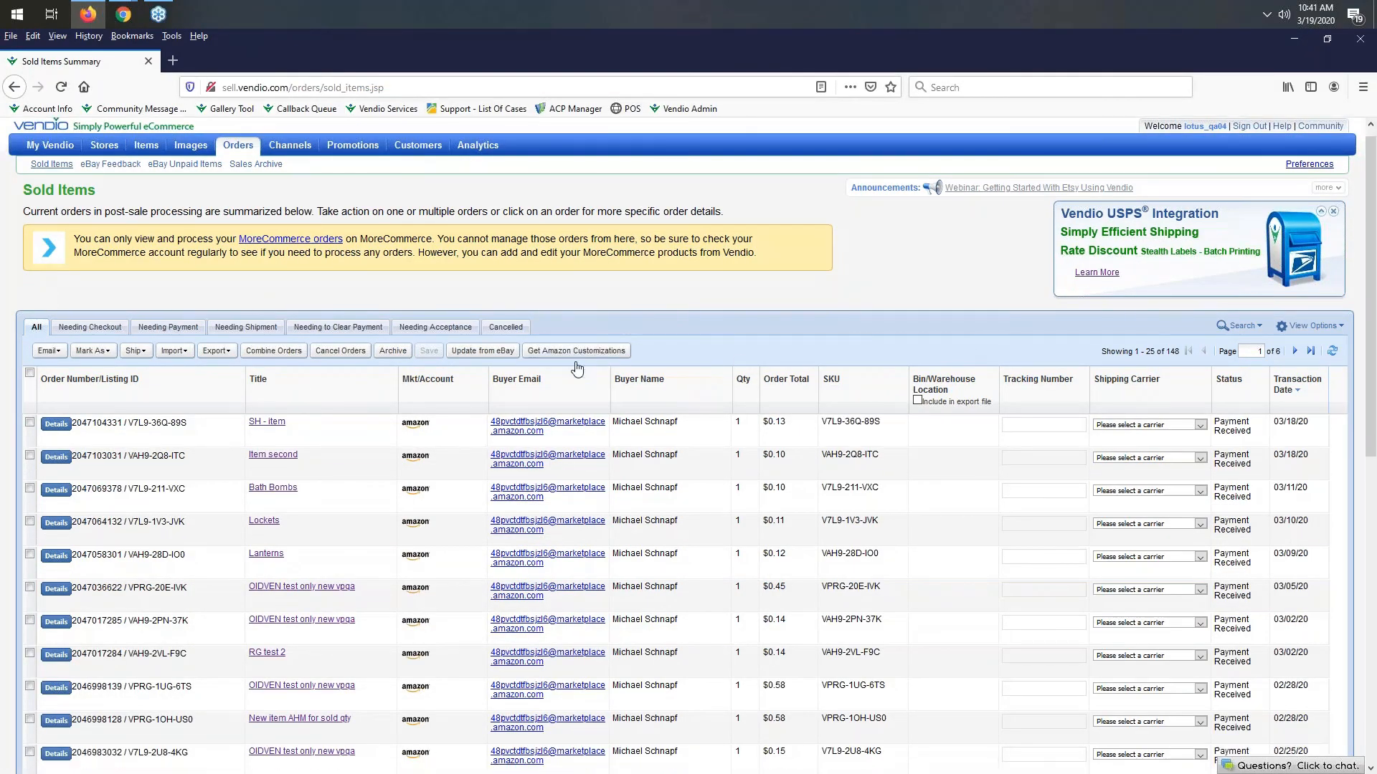
scroll(694, 443, down, 2)
scroll(694, 445, up, 2)
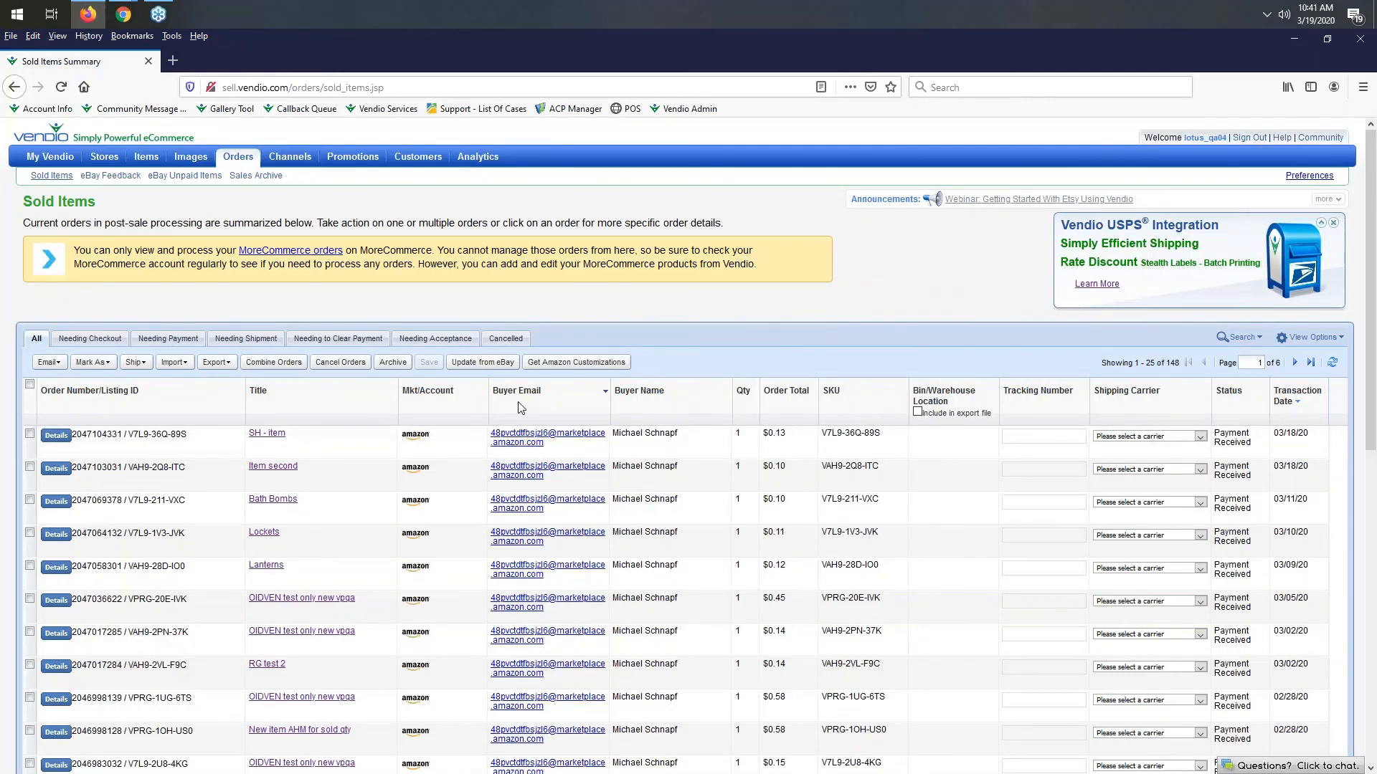
scroll(521, 408, down, 1)
scroll(521, 407, down, 1)
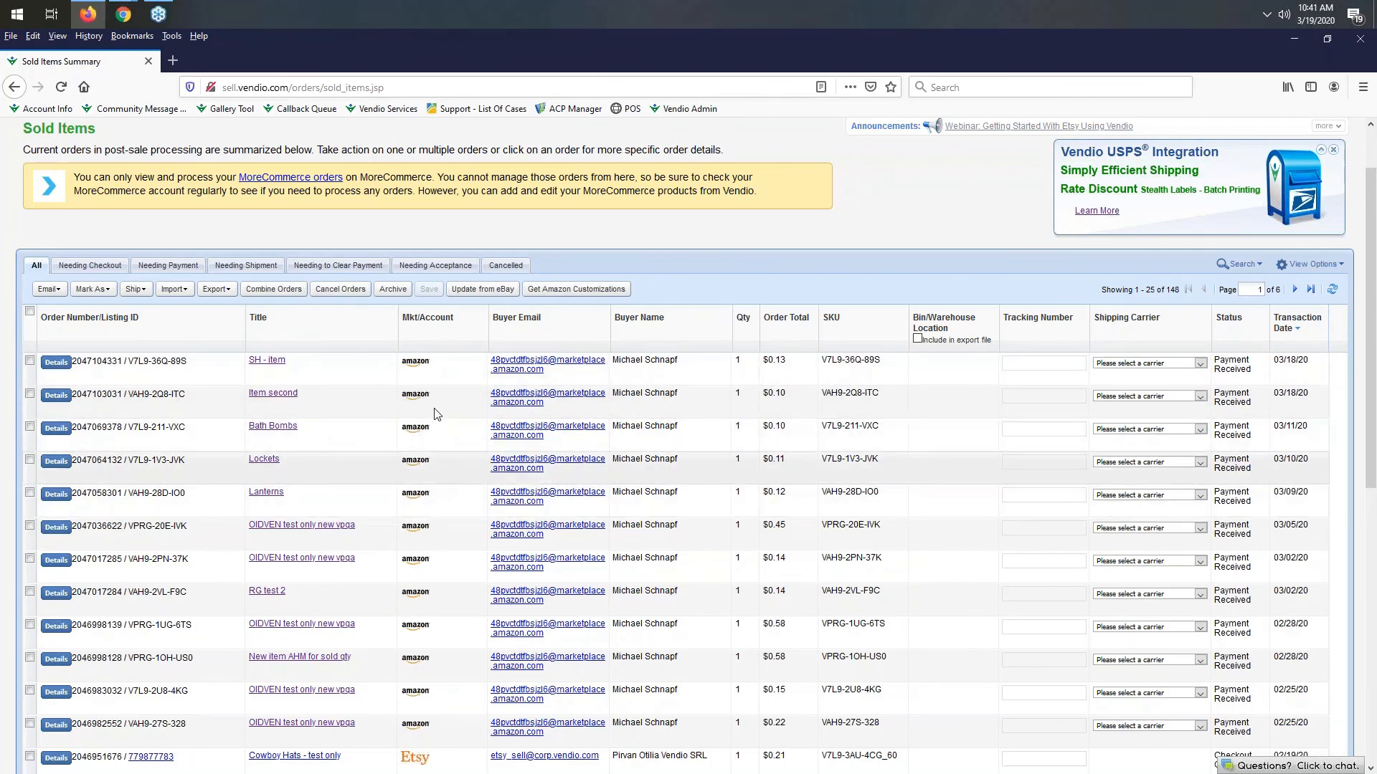
scroll(441, 591, down, 3)
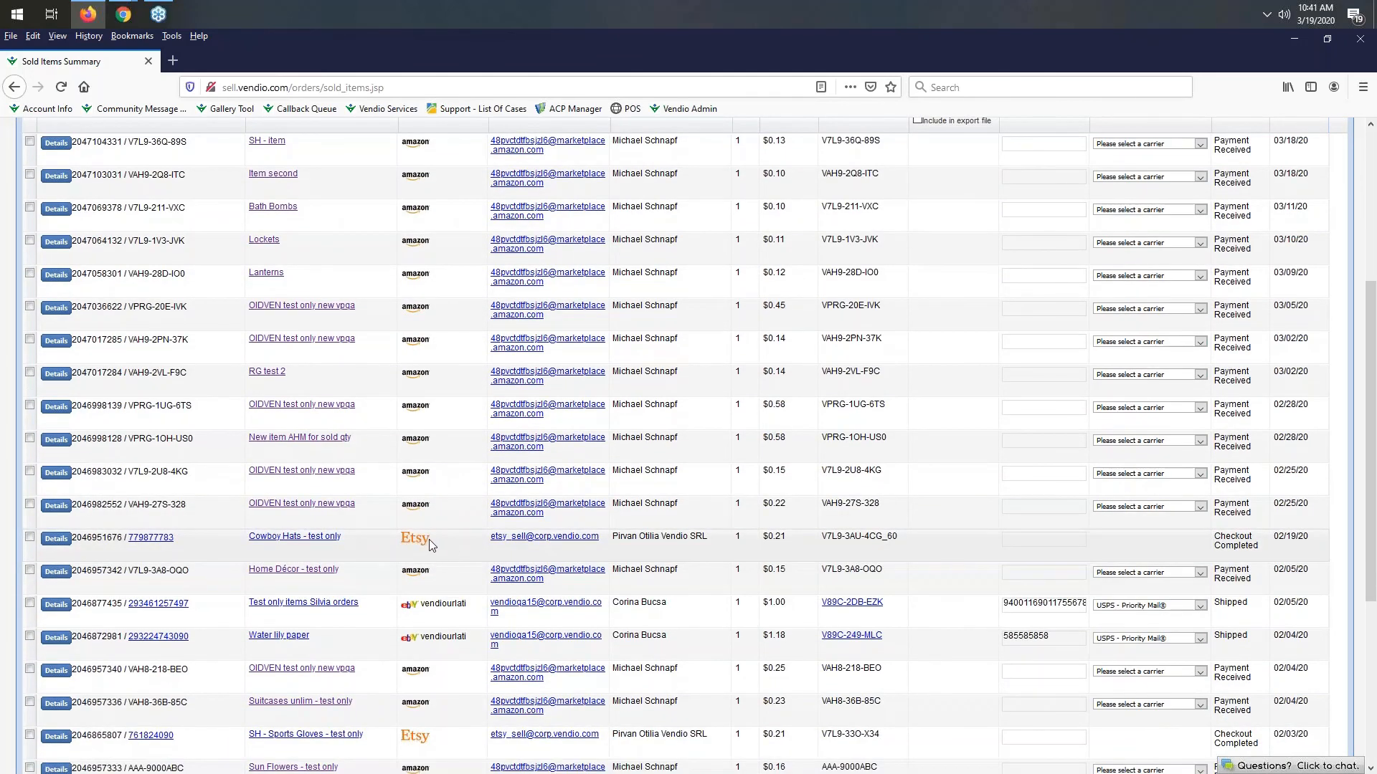
scroll(433, 546, down, 2)
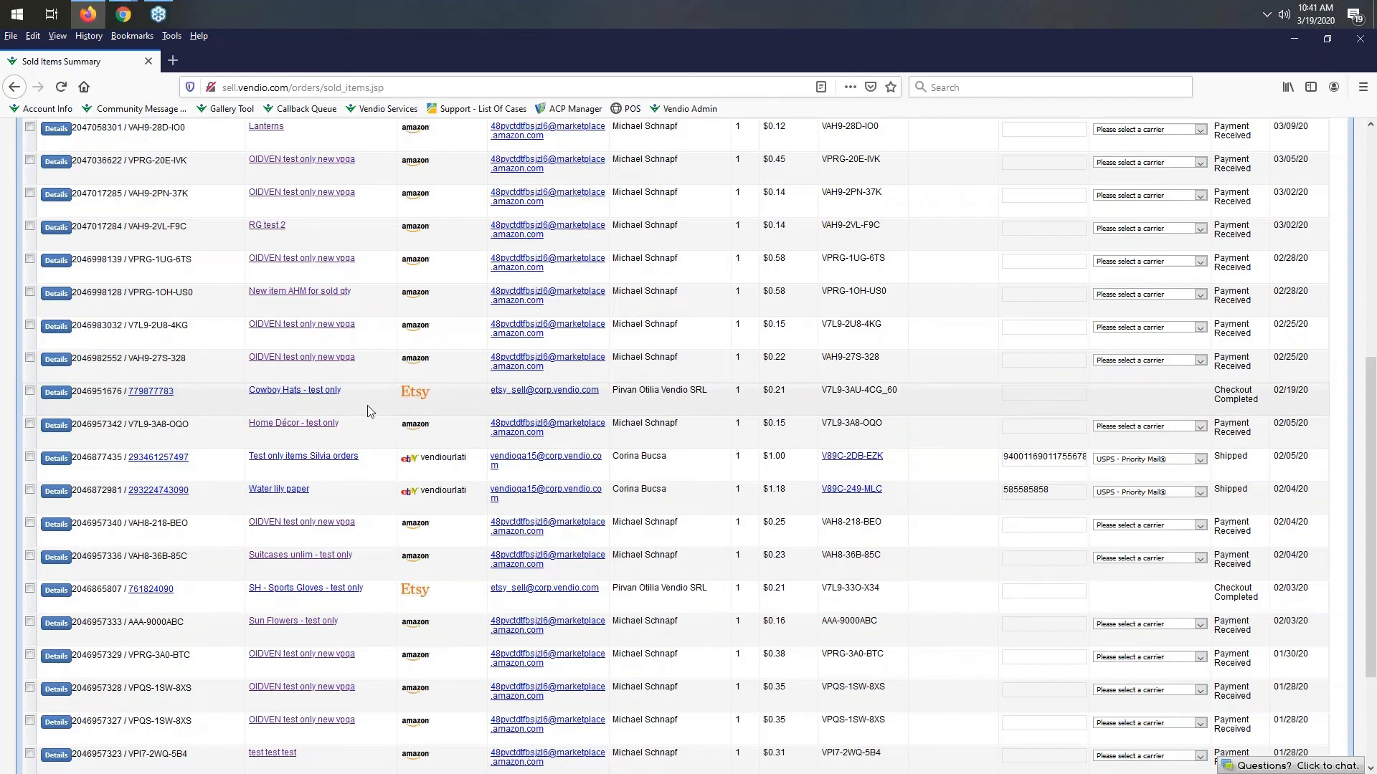
- Open and review the details of the Etsy order Cowboy Hats - test only, then return to the Chrome window
click(56, 395)
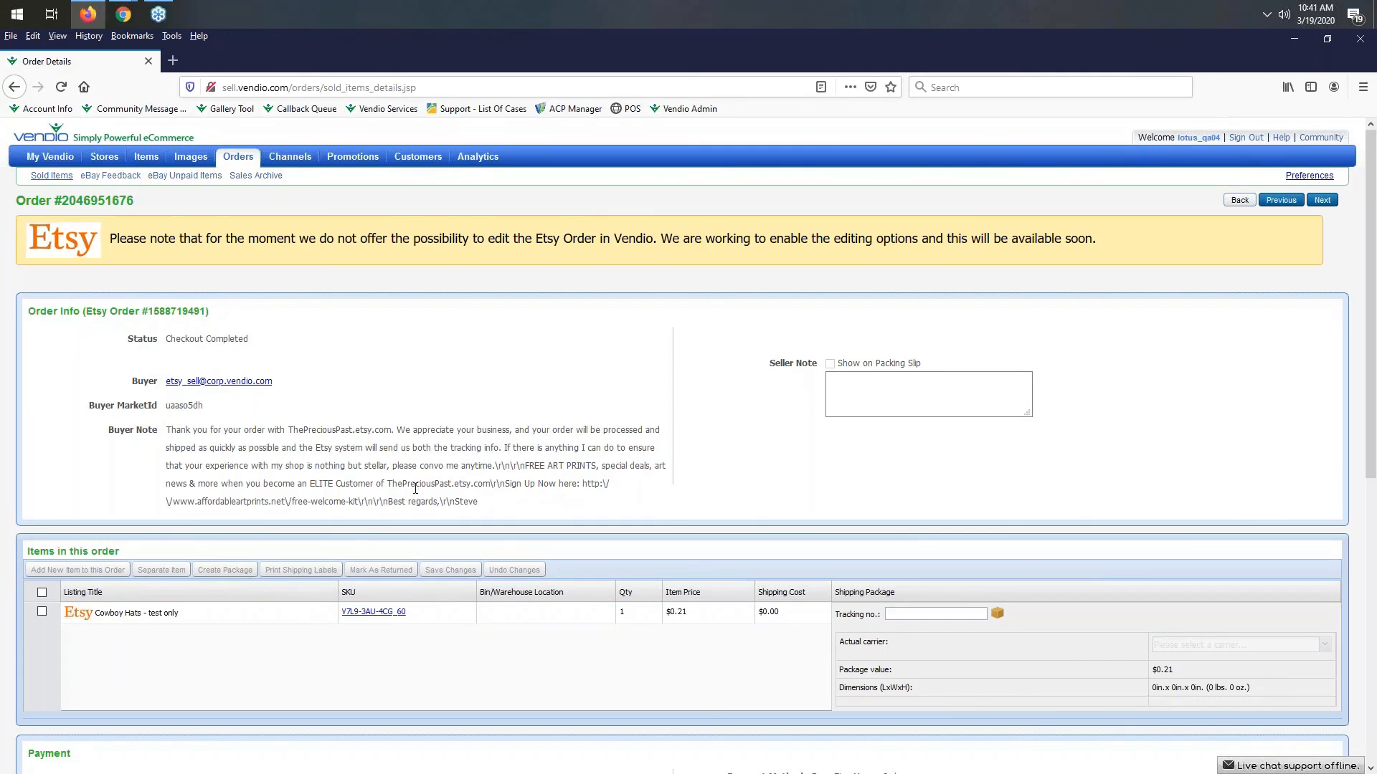
scroll(301, 507, down, 2)
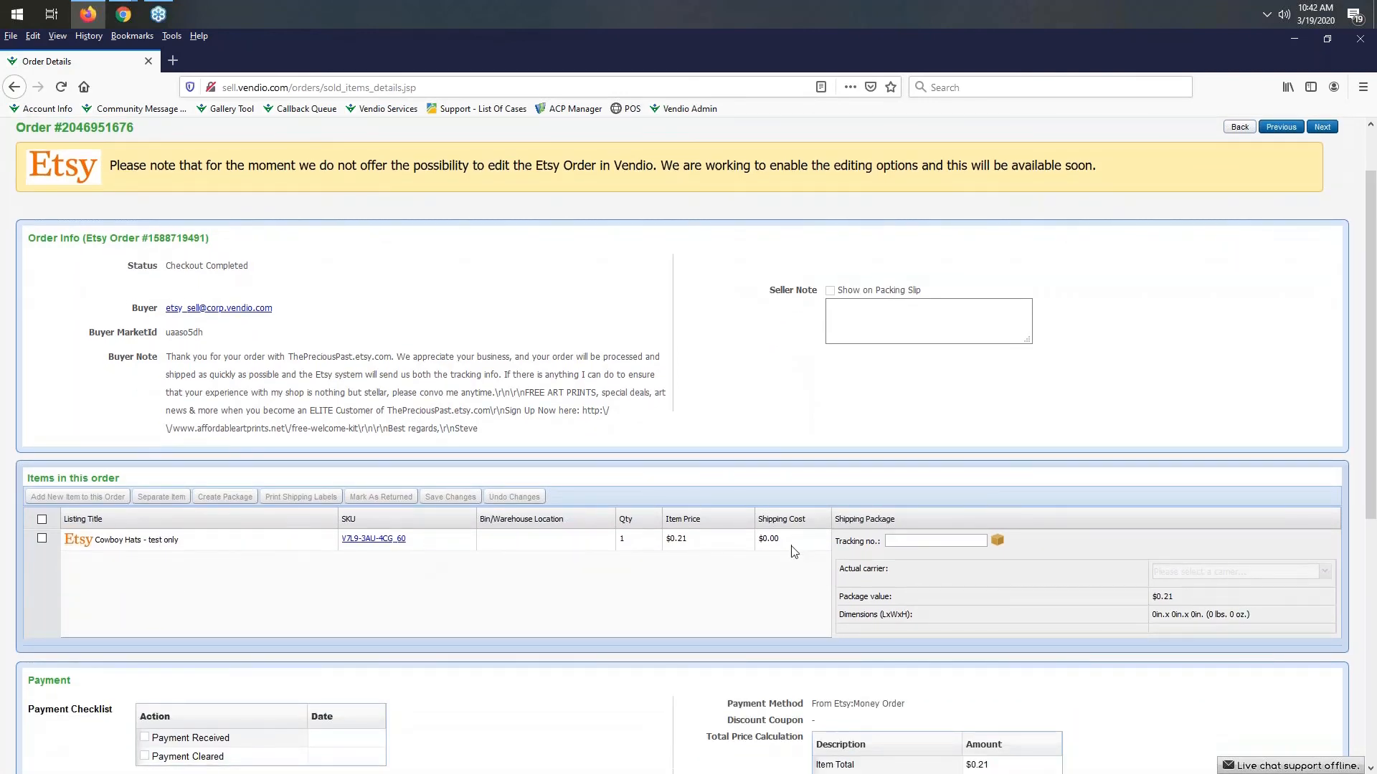
scroll(735, 543, down, 4)
scroll(720, 539, down, 2)
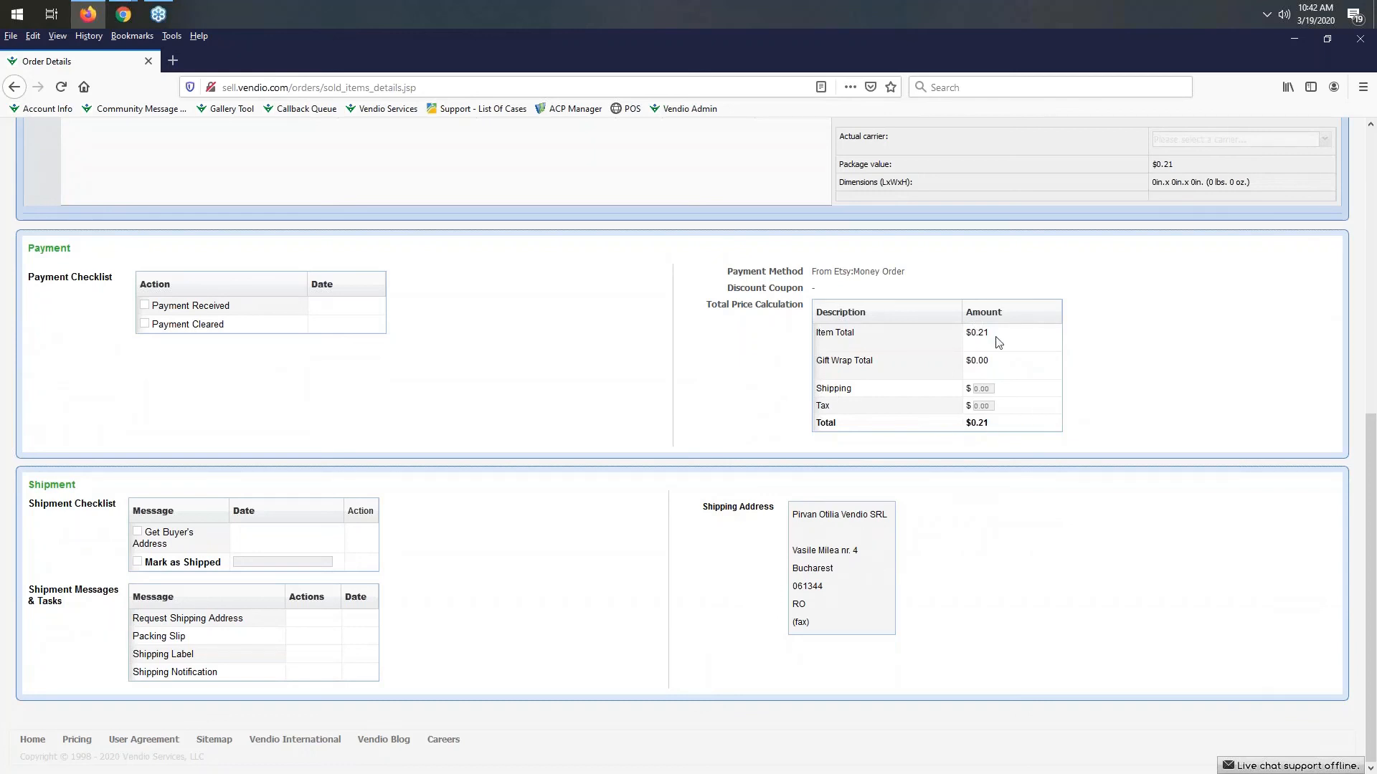
scroll(526, 543, up, 1)
scroll(526, 543, up, 6)
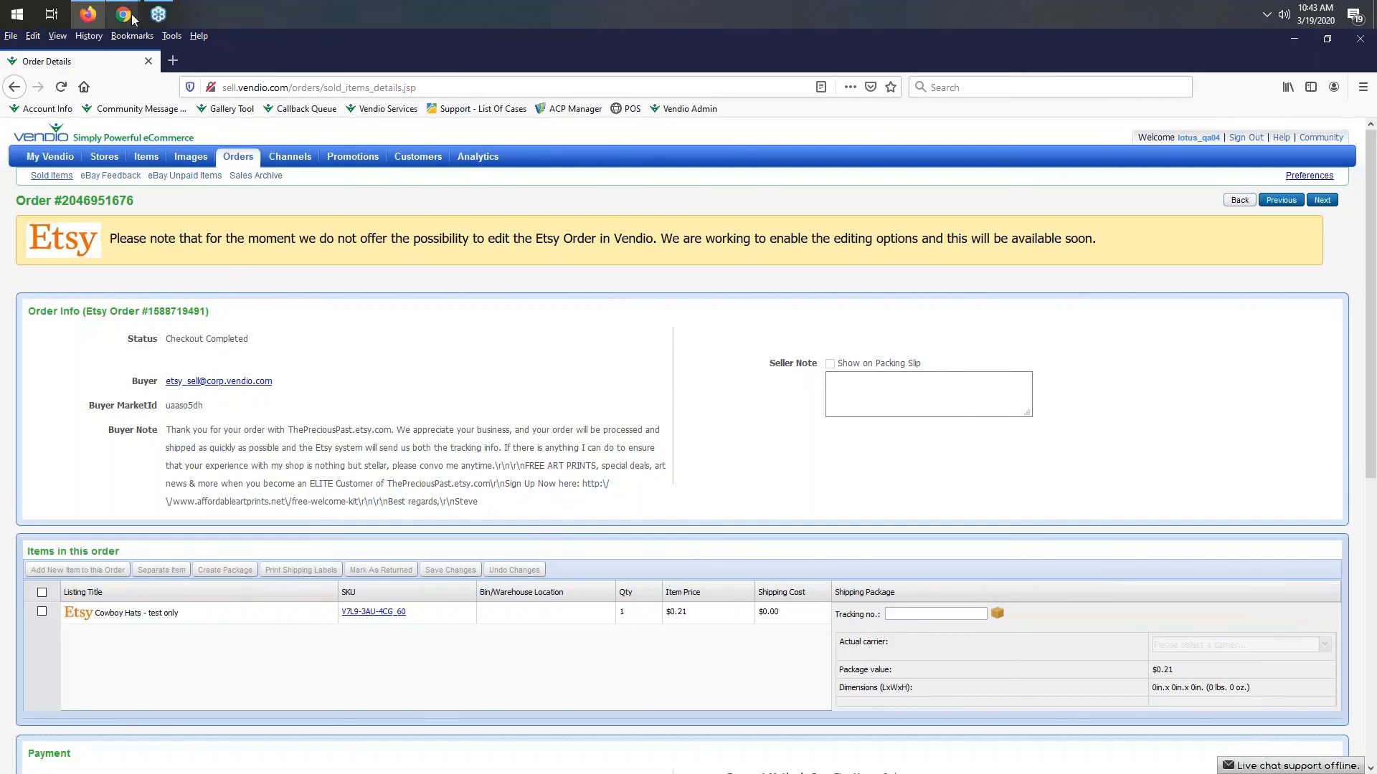
mouse_move(124, 15)
click(178, 71)
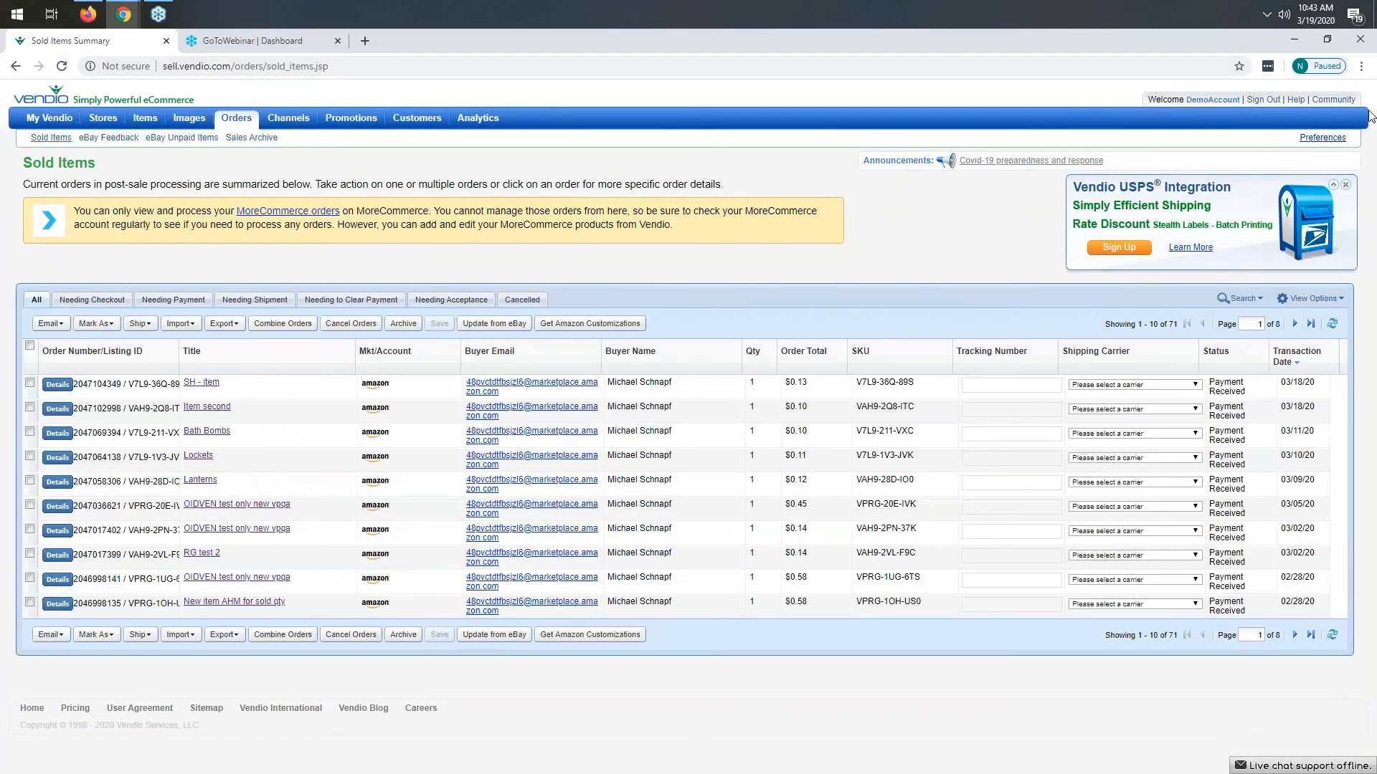